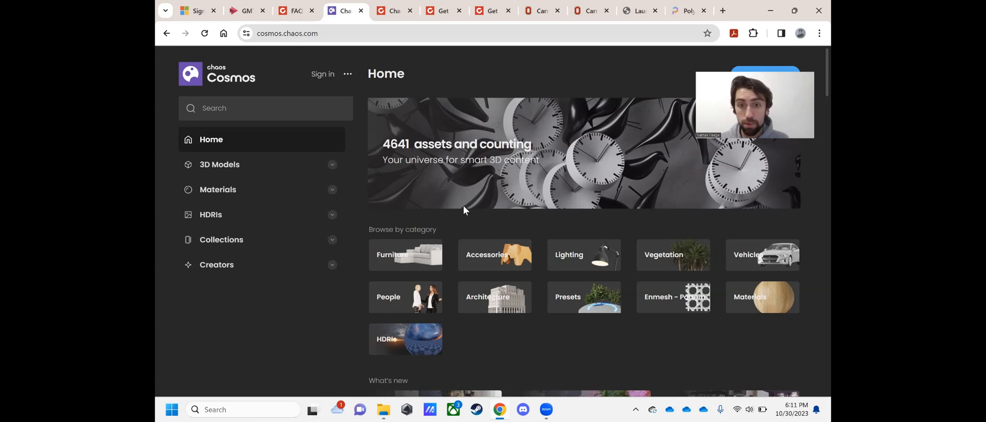
Step: Look at the Poly Haven home page and return to the Chaos Cosmos home page
{"action": "key", "text": "ctrl+9"}
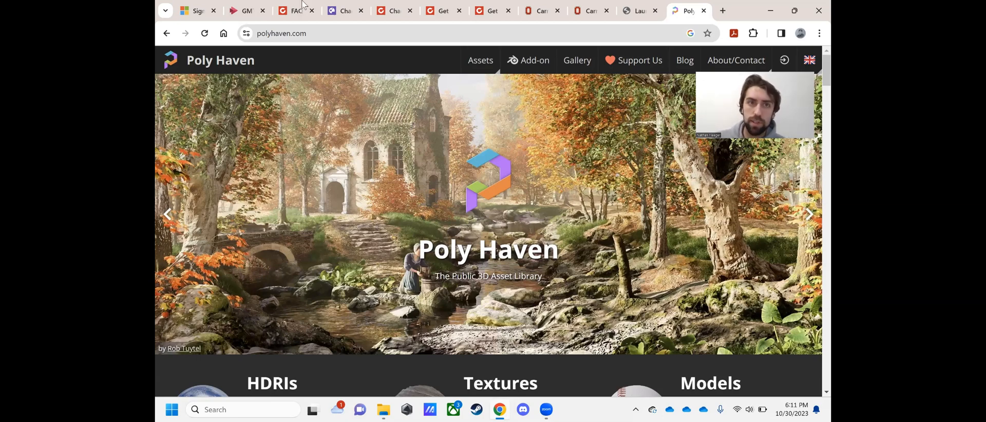
{"action": "left_click", "coordinate": [343, 11]}
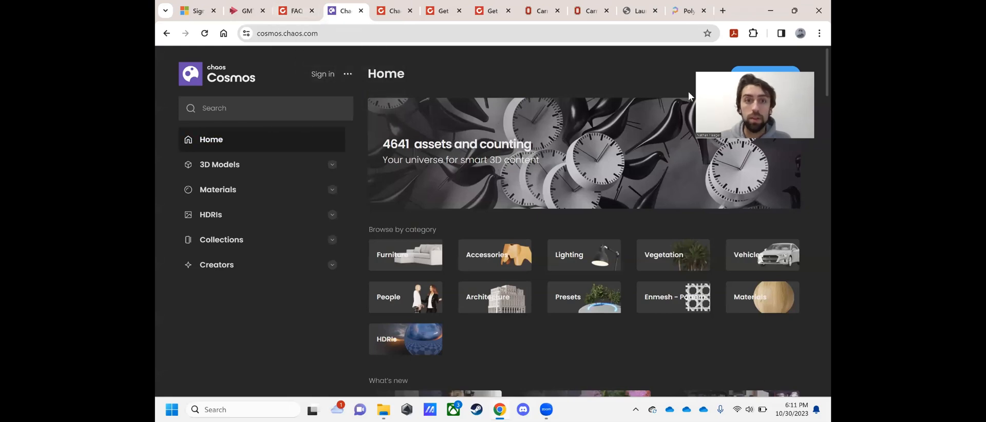
{"action": "left_click_drag", "start_coordinate": [688, 93], "coordinate": [554, 87]}
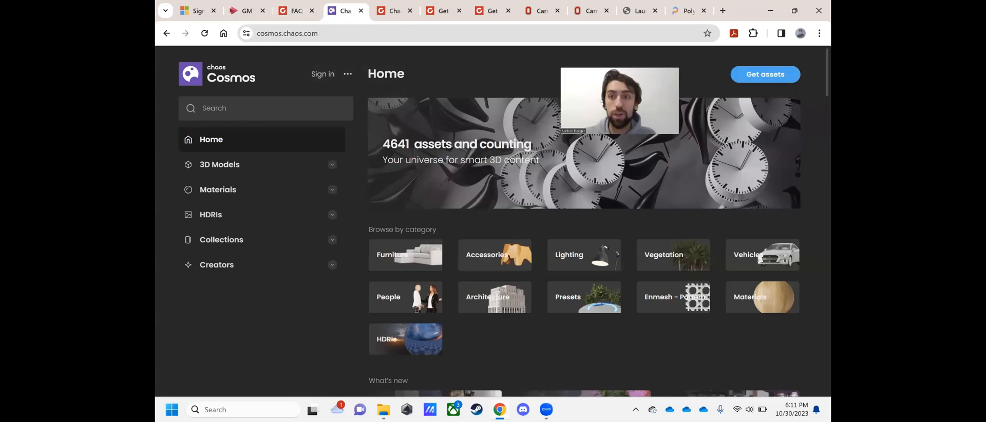
Step: Read the Chaos Cosmos page on getting assets, and examine the Chaos free trial page for the products it includes
{"action": "left_click", "coordinate": [760, 79]}
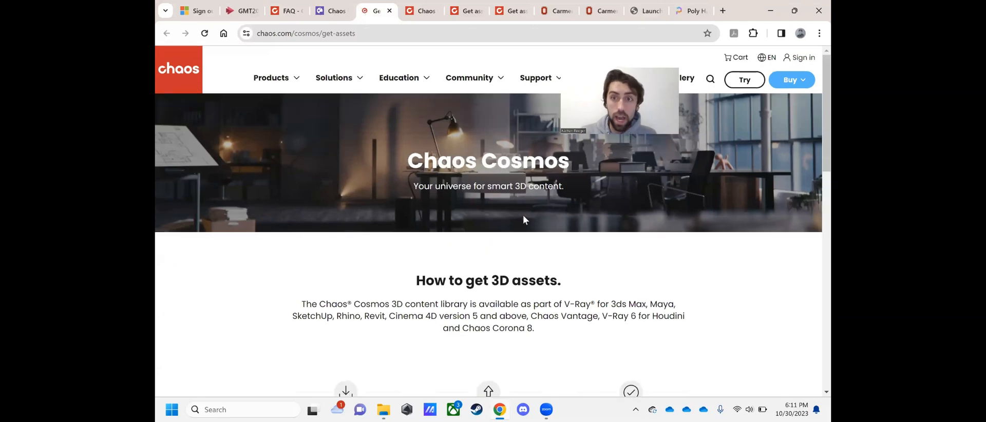
{"action": "scroll", "coordinate": [523, 220], "scroll_direction": "down", "scroll_amount": 4}
{"action": "scroll", "coordinate": [431, 251], "scroll_direction": "down", "scroll_amount": 6}
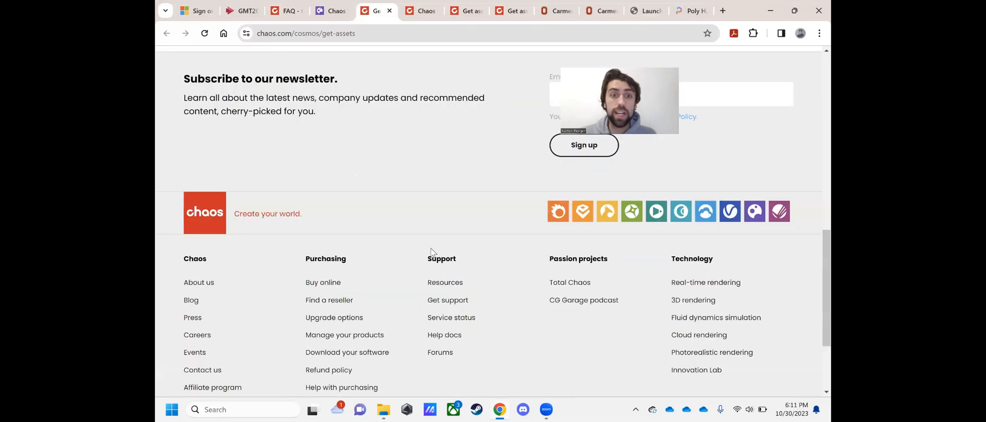
{"action": "scroll", "coordinate": [431, 252], "scroll_direction": "up", "scroll_amount": 10}
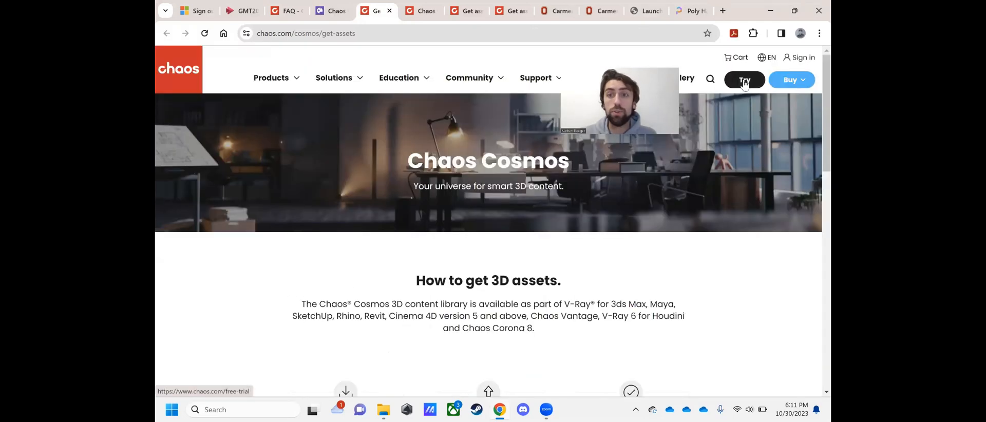
{"action": "left_click", "coordinate": [744, 82]}
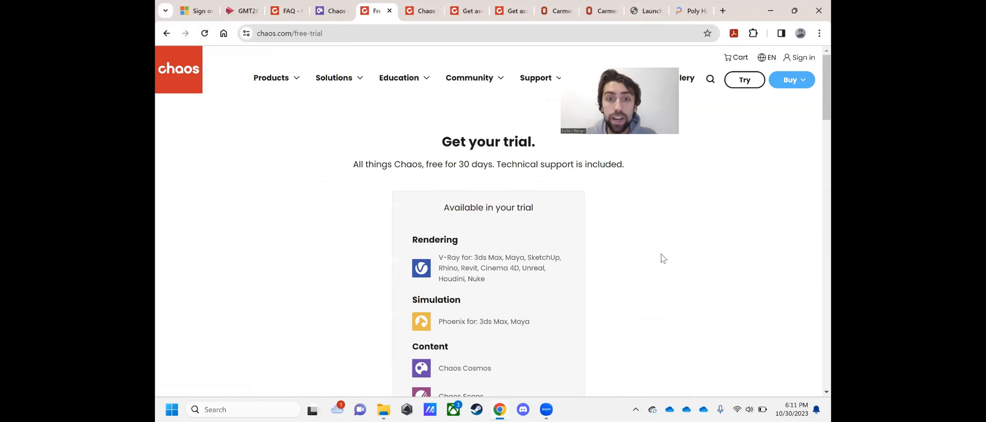
{"action": "scroll", "coordinate": [657, 256], "scroll_direction": "down", "scroll_amount": 4}
{"action": "scroll", "coordinate": [657, 254], "scroll_direction": "up", "scroll_amount": 2}
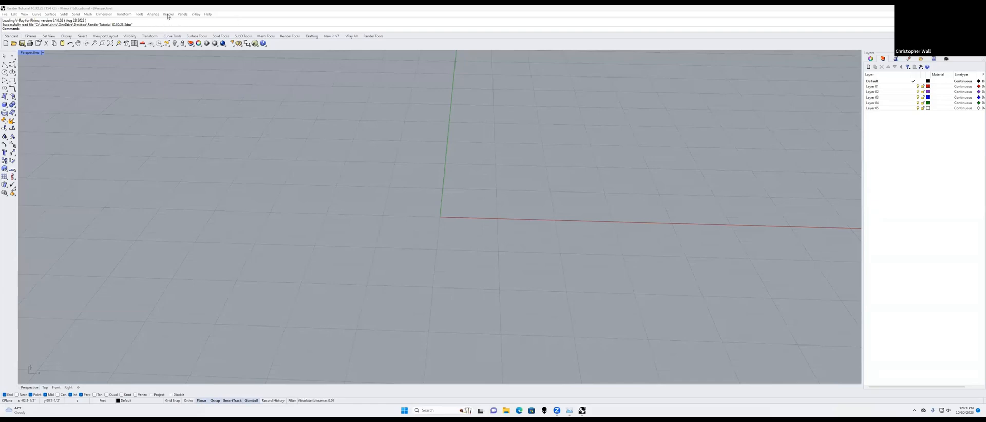
Step: In Rhino, set the current renderer to Rhino Render
{"action": "left_click", "coordinate": [168, 14]}
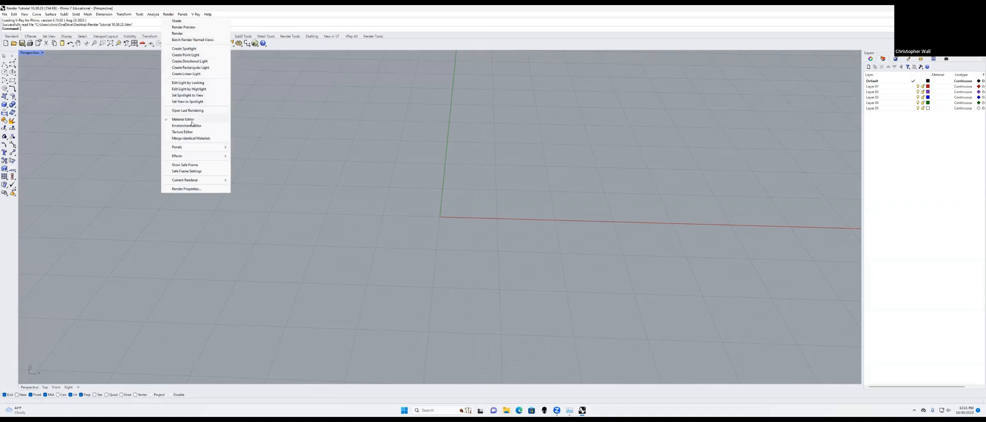
{"action": "mouse_move", "coordinate": [203, 180]}
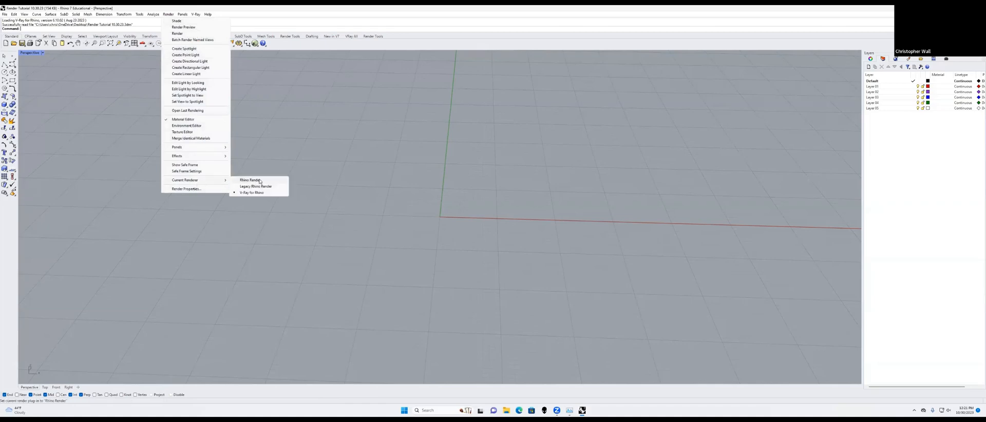
{"action": "left_click", "coordinate": [259, 181]}
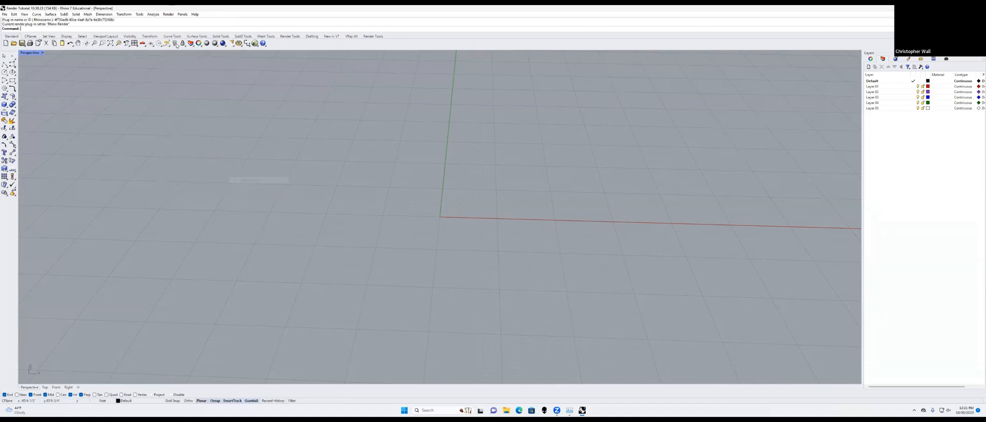
Step: Set the current renderer to V-Ray for Rhino
{"action": "left_click", "coordinate": [174, 15]}
{"action": "mouse_move", "coordinate": [206, 180]}
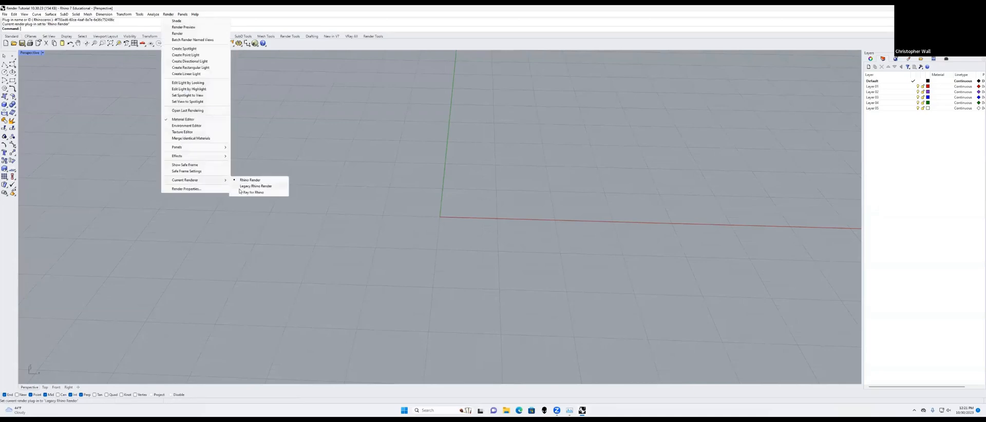
{"action": "left_click", "coordinate": [243, 193]}
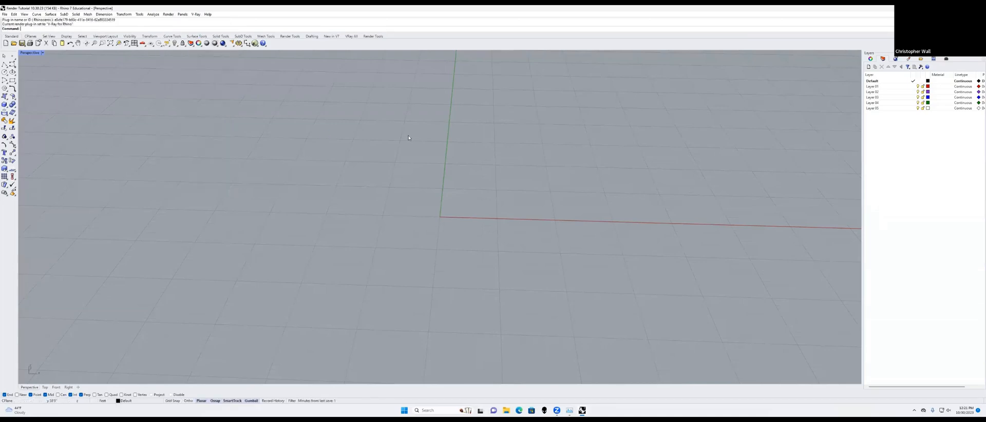
Step: Turn on grid snap and draw a solid box with its first base corner at the origin
{"action": "right_click_drag", "start_coordinate": [535, 114], "coordinate": [380, 131], "text": "shift"}
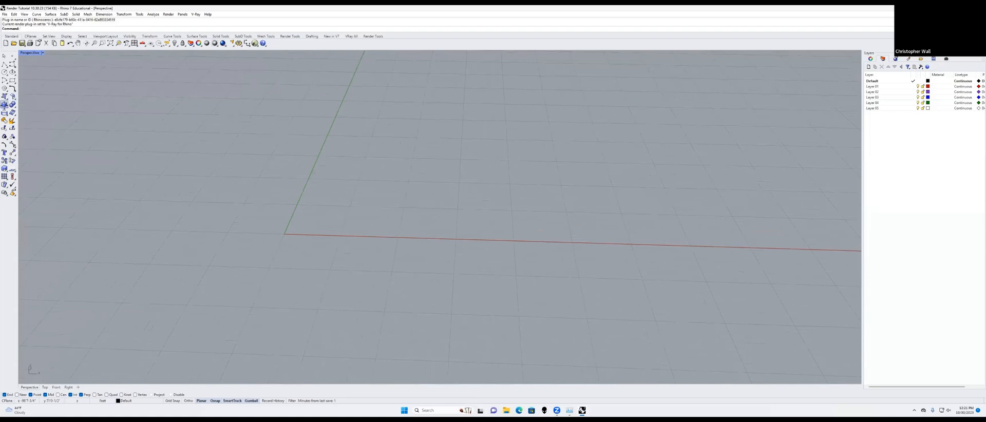
{"action": "left_click", "coordinate": [11, 97]}
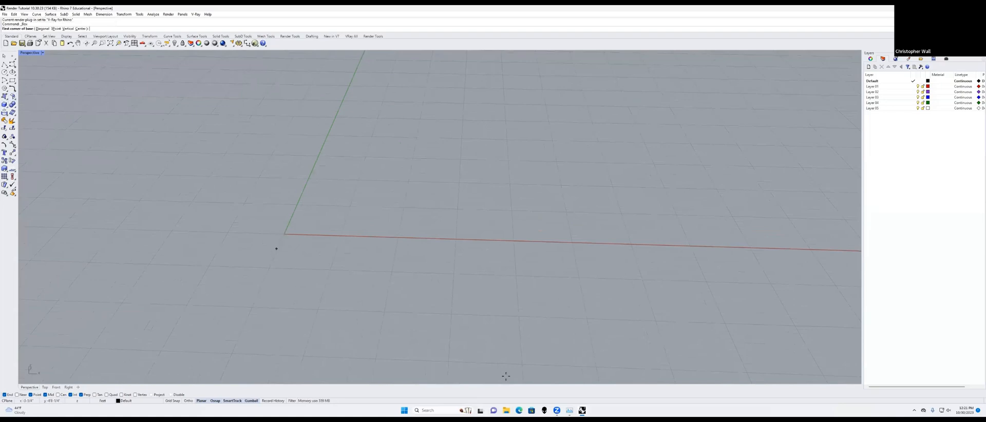
{"action": "left_click", "coordinate": [175, 401]}
{"action": "left_click", "coordinate": [285, 234]}
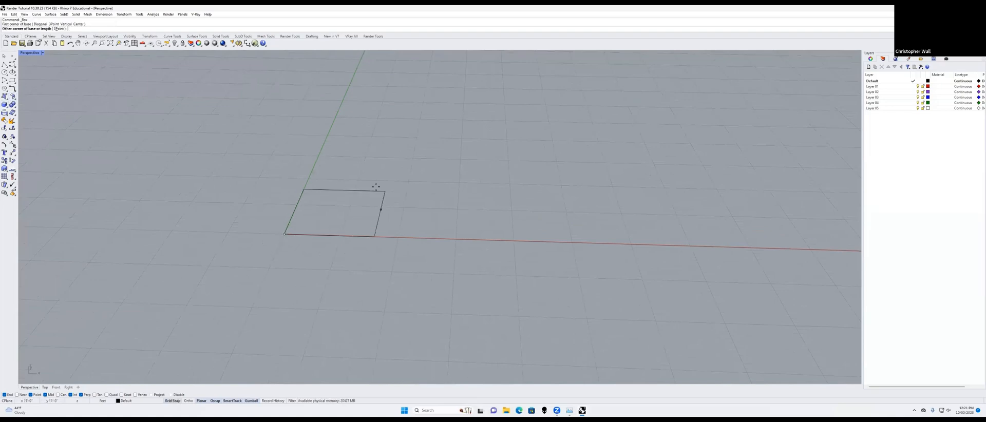
{"action": "left_click", "coordinate": [418, 177]}
{"action": "left_click", "coordinate": [368, 85]}
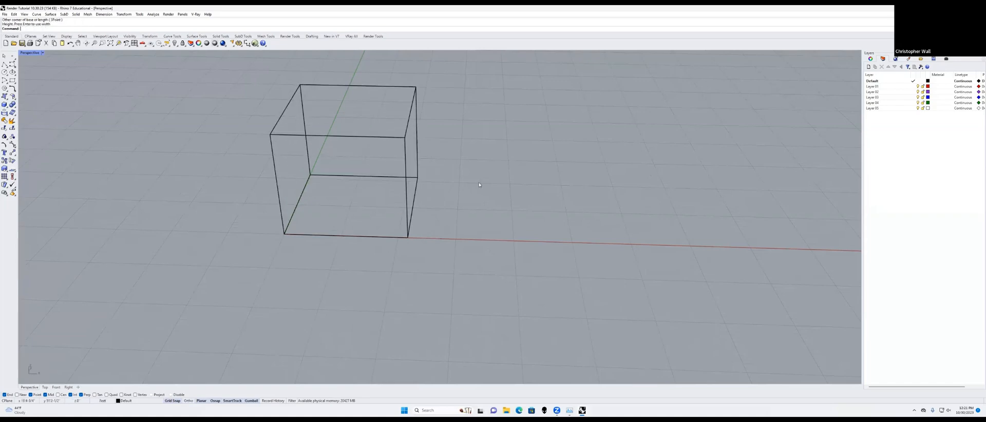
Step: Switch the Perspective viewport to the Rendered display mode
{"action": "right_click_drag", "start_coordinate": [368, 85], "coordinate": [3, 36]}
{"action": "left_click", "coordinate": [24, 14]}
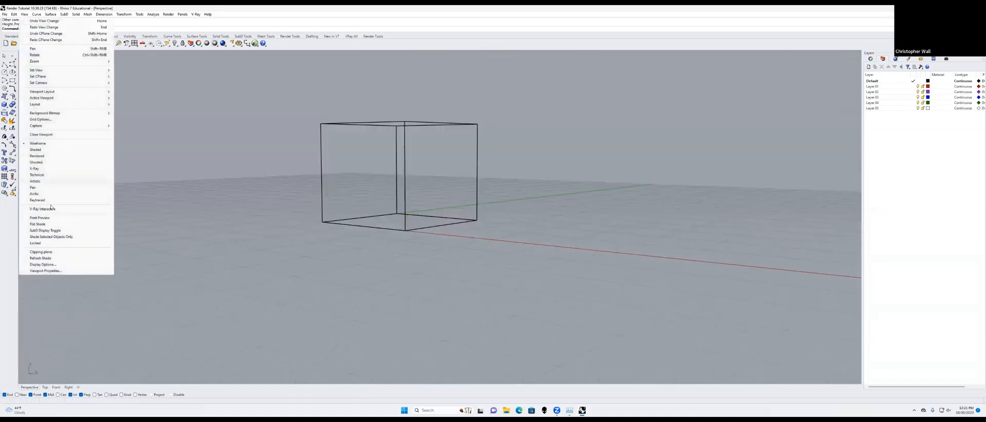
{"action": "left_click", "coordinate": [37, 156]}
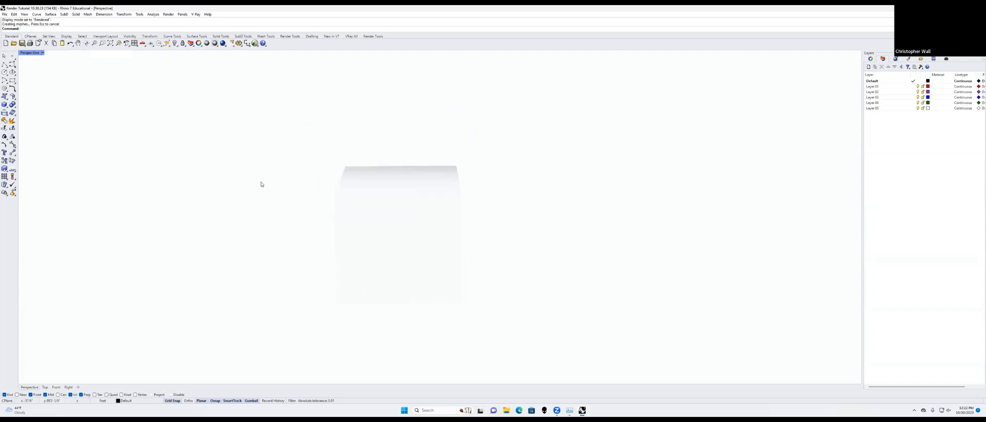
Step: Switch the Perspective viewport to the Arctic display mode
{"action": "right_click_drag", "start_coordinate": [260, 184], "coordinate": [187, 101]}
{"action": "left_click", "coordinate": [24, 14]}
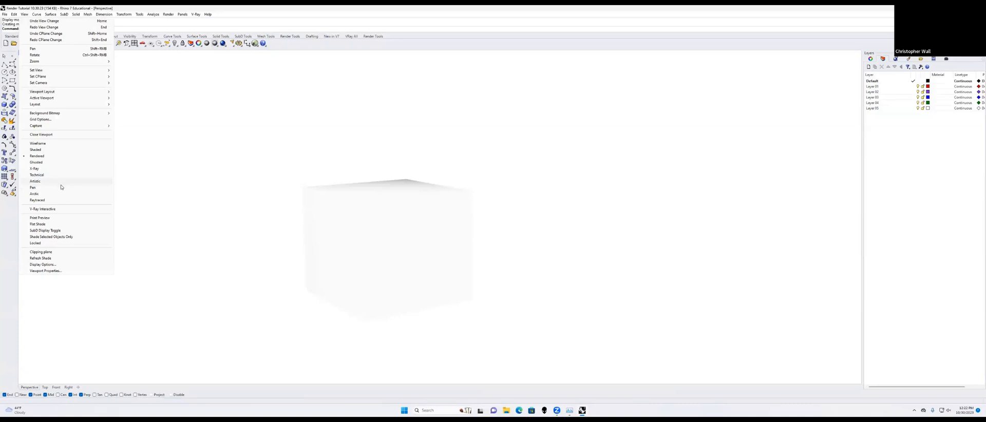
{"action": "left_click", "coordinate": [34, 194]}
{"action": "right_click_drag", "start_coordinate": [449, 227], "coordinate": [290, 203]}
Step: Delete the layers Layer 01 through Layer 05 and add one new layer below Default
{"action": "left_click_drag", "start_coordinate": [922, 153], "coordinate": [872, 86]}
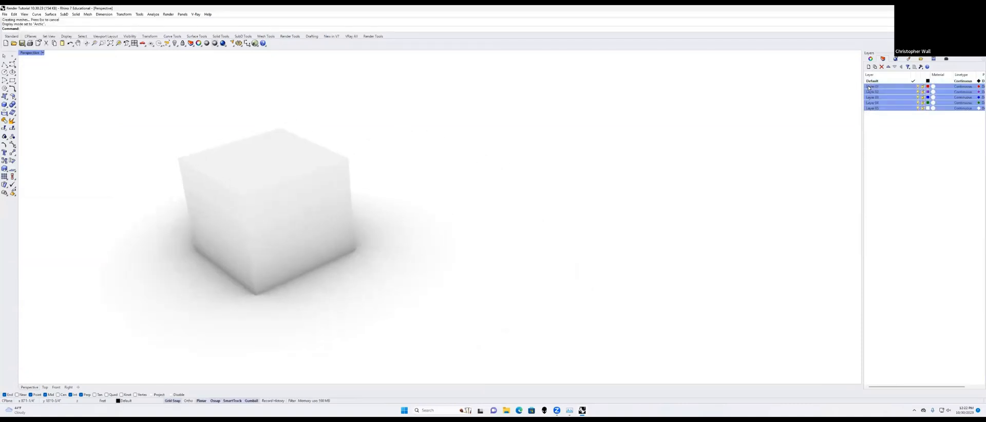
{"action": "key", "text": "Delete"}
{"action": "left_click", "coordinate": [881, 67]}
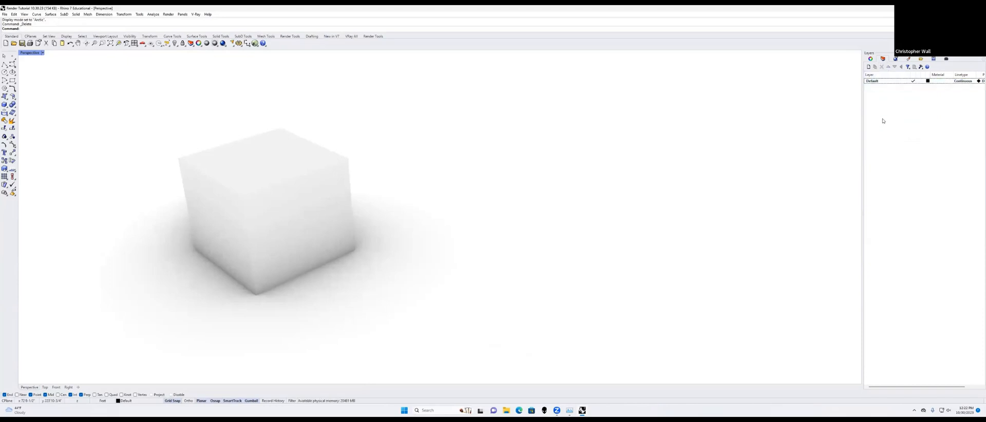
{"action": "right_click", "coordinate": [883, 119]}
{"action": "left_click", "coordinate": [897, 124]}
Step: Assign the box to the Default layer
{"action": "left_click", "coordinate": [337, 169]}
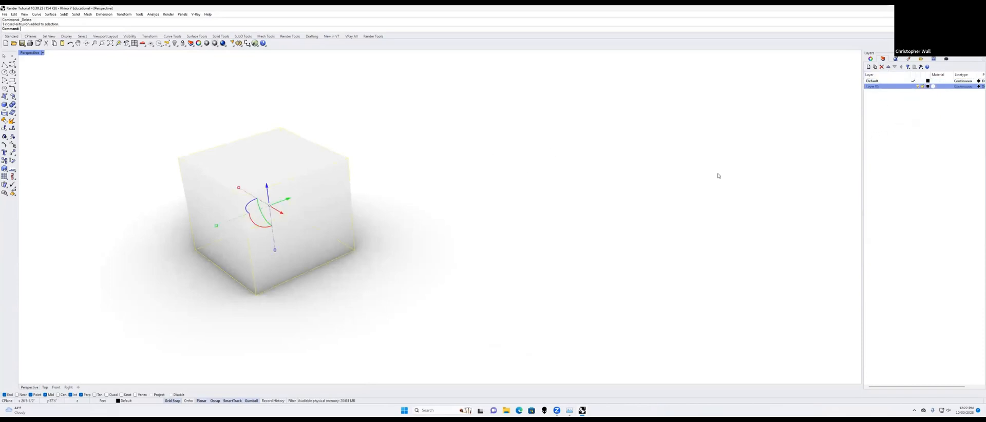
{"action": "right_click", "coordinate": [891, 81]}
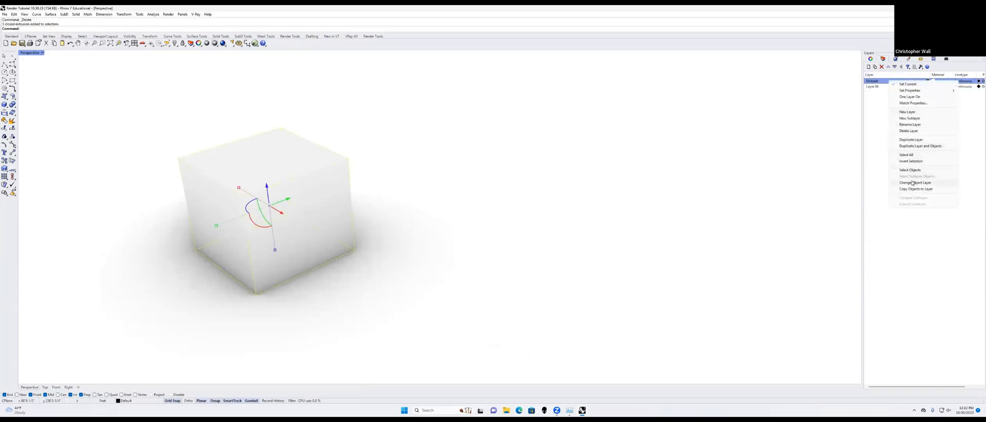
{"action": "left_click", "coordinate": [913, 183]}
Step: Rename the Default layer as Box and the new layer below it as Vray
{"action": "double_click", "coordinate": [874, 81]}
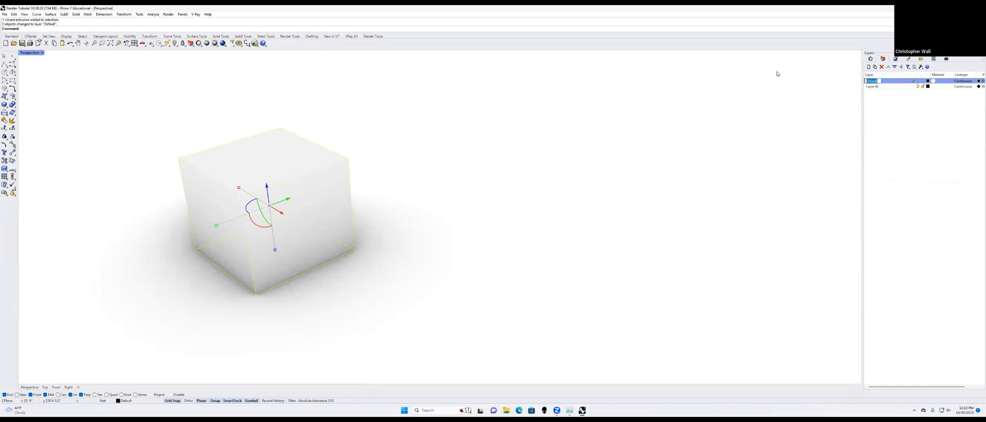
{"action": "type", "text": "Box"}
{"action": "key", "text": "Return"}
{"action": "double_click", "coordinate": [880, 87]}
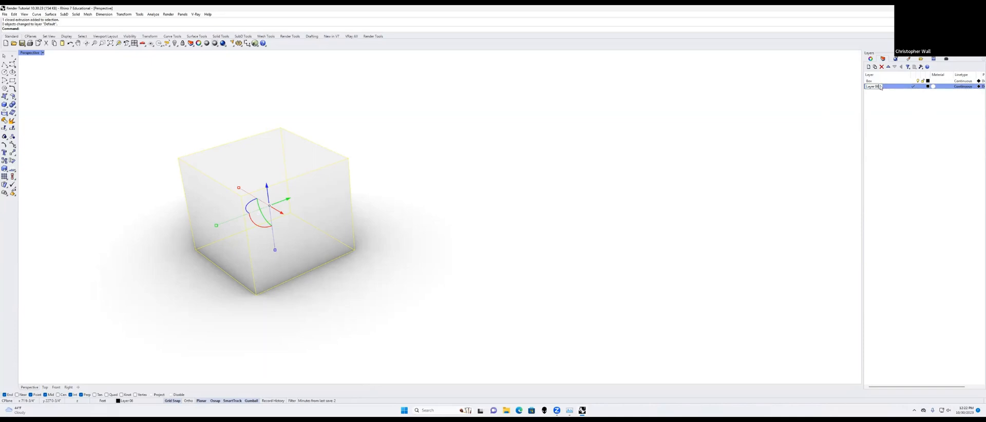
{"action": "type", "text": "Vray"}
{"action": "key", "text": "Return"}
Step: Add another new layer and nest it as a sublayer under Vray
{"action": "right_click", "coordinate": [892, 81]}
{"action": "right_click", "coordinate": [893, 86]}
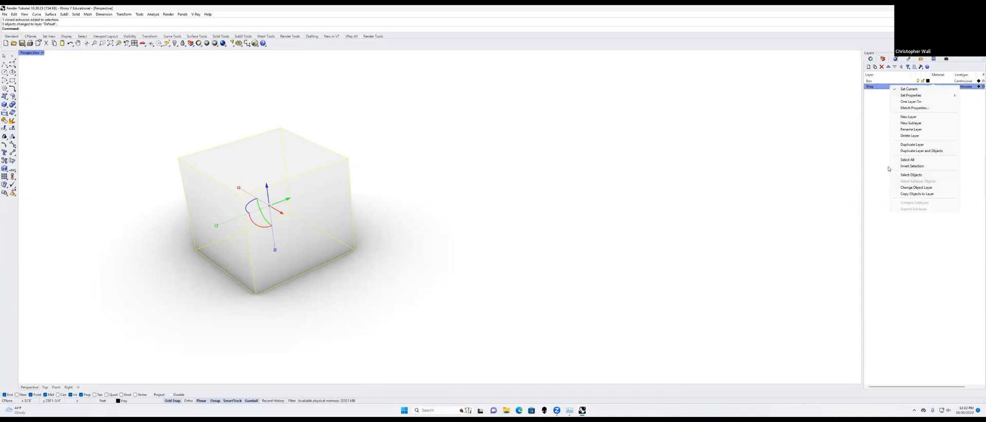
{"action": "left_click", "coordinate": [915, 187]}
{"action": "left_click", "coordinate": [870, 67]}
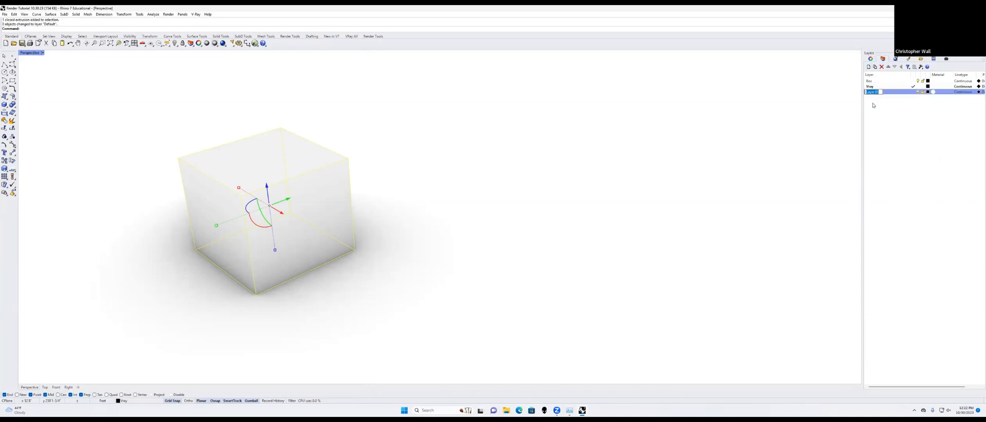
{"action": "key", "text": "Return"}
{"action": "left_click_drag", "start_coordinate": [886, 86], "coordinate": [885, 85]}
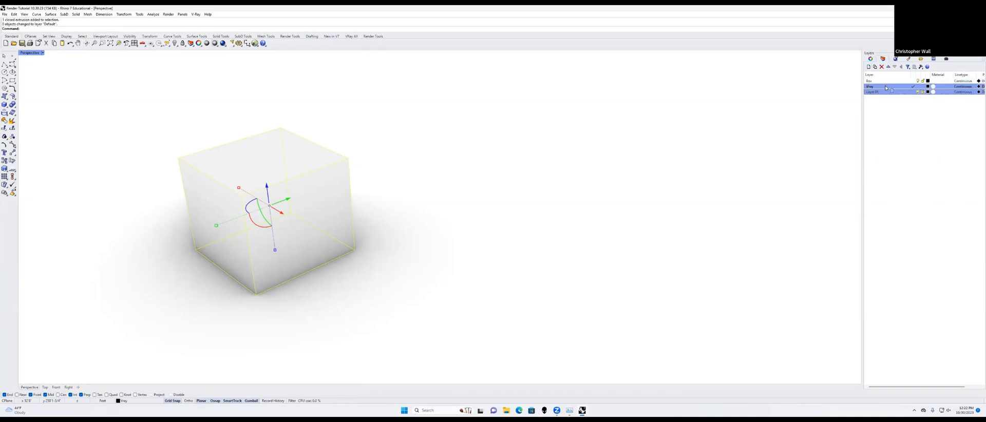
Step: Rename the sublayer under Vray as Dome light and make it the current layer
{"action": "double_click", "coordinate": [888, 92]}
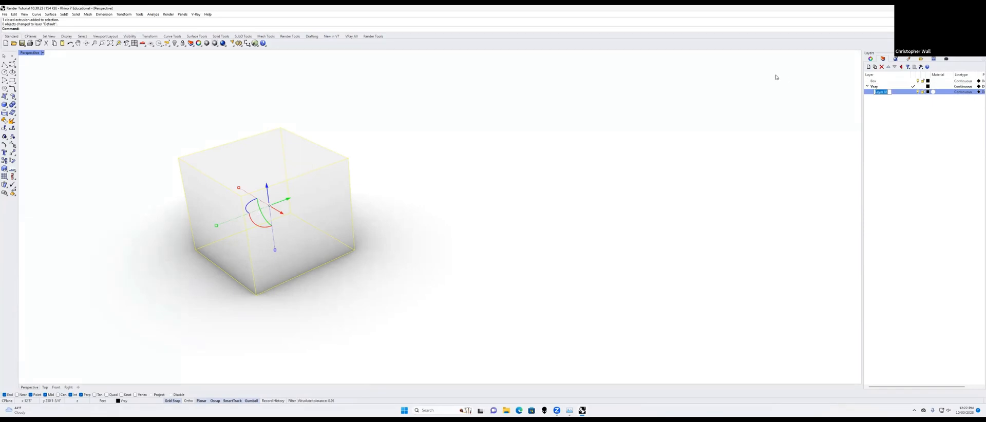
{"action": "type", "text": "Dome Light"}
{"action": "key", "text": "Return"}
{"action": "double_click", "coordinate": [887, 93]}
{"action": "left_click_drag", "start_coordinate": [895, 92], "coordinate": [888, 92]}
{"action": "type", "text": "ight"}
{"action": "key", "text": "Return"}
{"action": "left_click", "coordinate": [913, 91]}
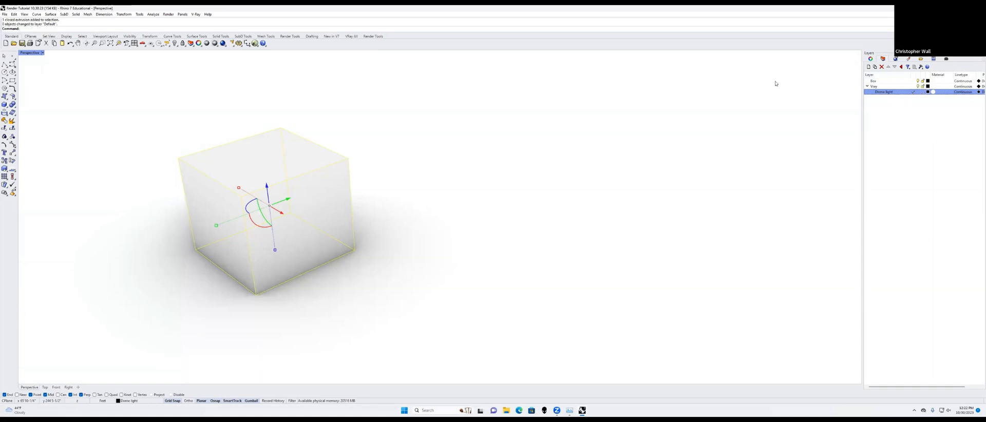
Step: Show the VRay All toolbar, dock it with the existing toolbar group and display its V-Ray tools
{"action": "left_click", "coordinate": [198, 14]}
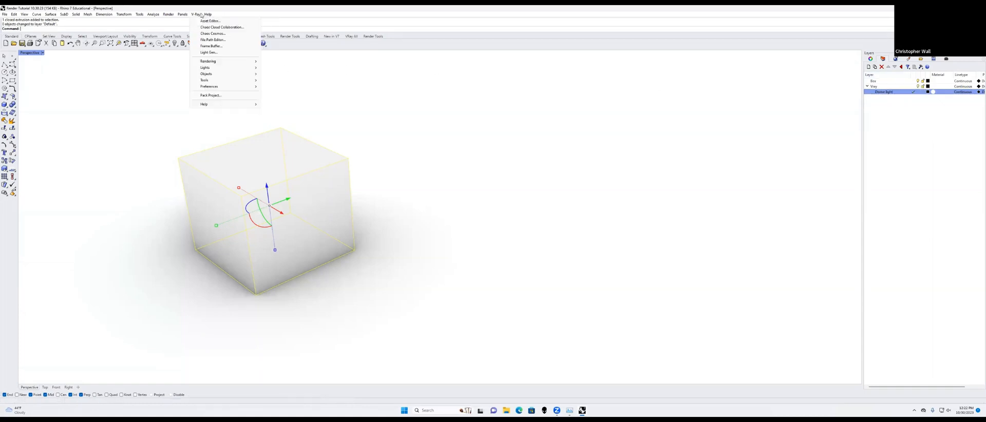
{"action": "left_click", "coordinate": [396, 51]}
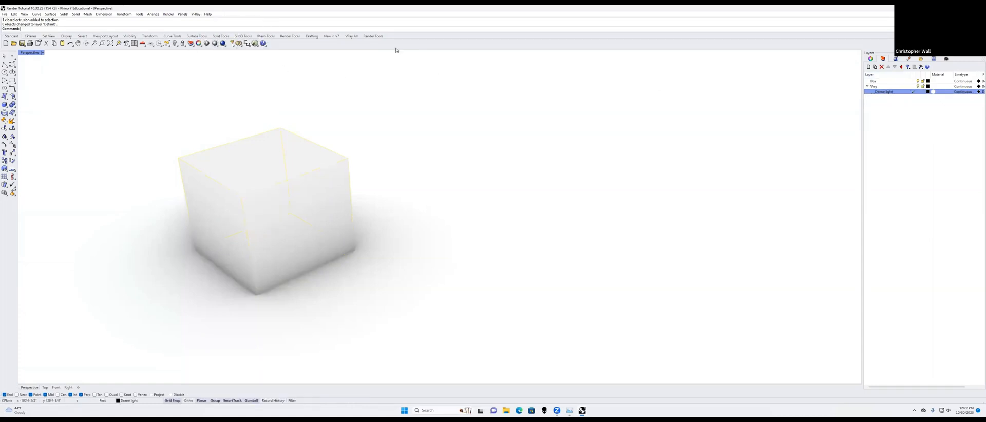
{"action": "right_click", "coordinate": [424, 38]}
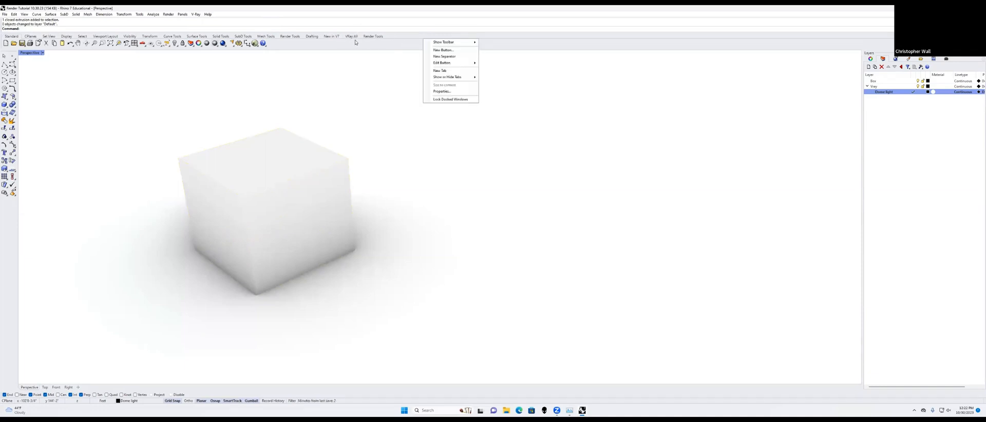
{"action": "mouse_move", "coordinate": [444, 44]}
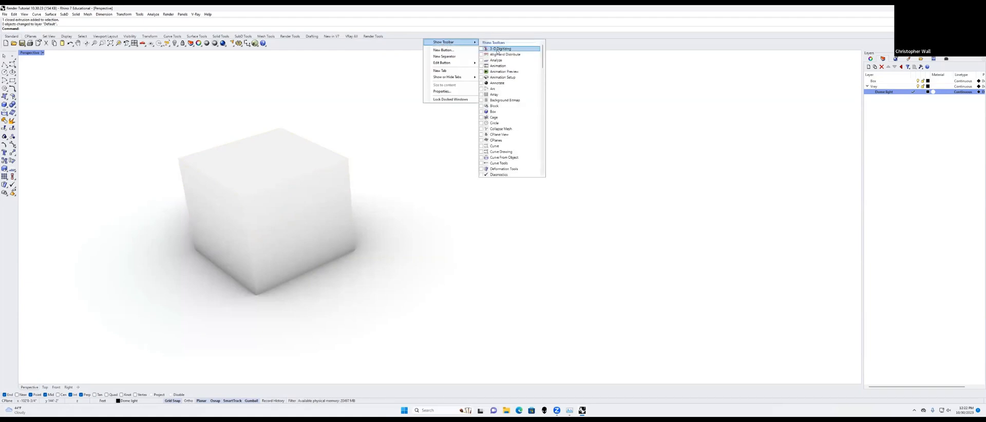
{"action": "scroll", "coordinate": [498, 50], "scroll_direction": "down", "scroll_amount": 15}
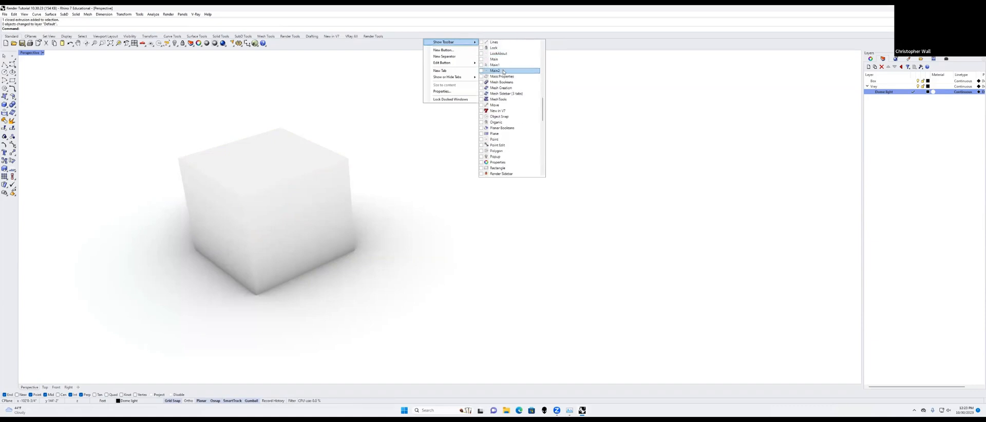
{"action": "scroll", "coordinate": [503, 72], "scroll_direction": "down", "scroll_amount": 10}
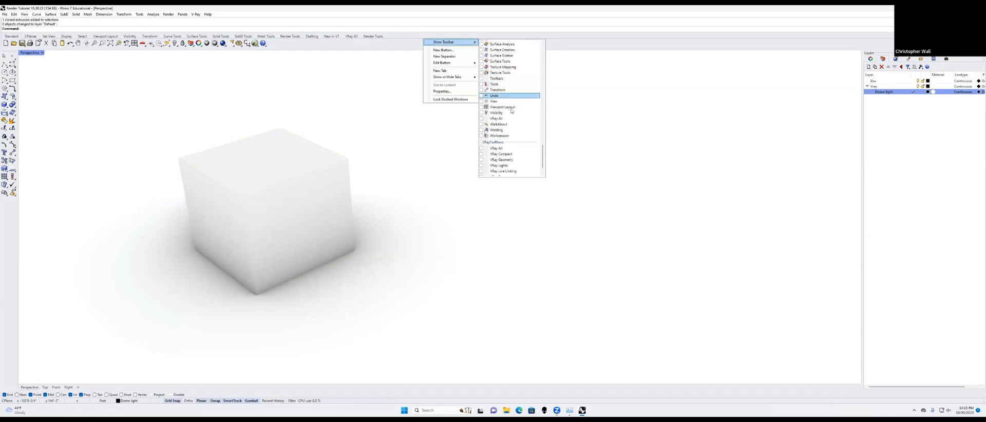
{"action": "scroll", "coordinate": [500, 128], "scroll_direction": "down", "scroll_amount": 1}
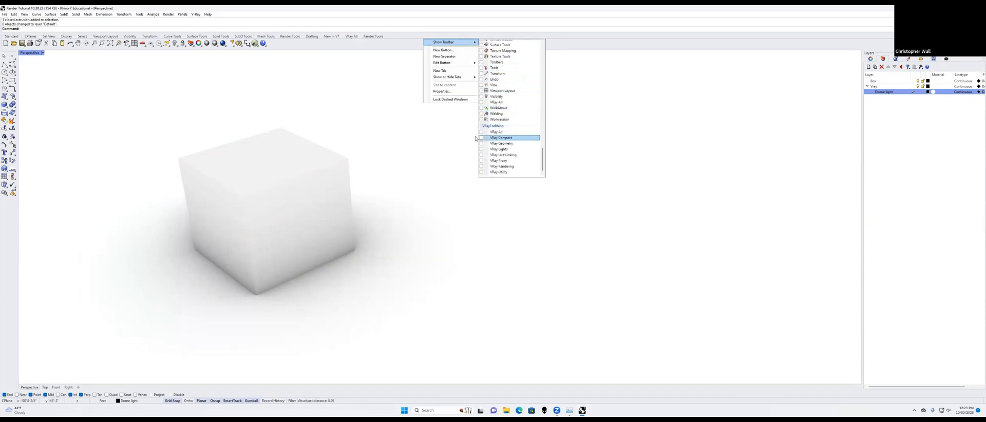
{"action": "left_click", "coordinate": [482, 133]}
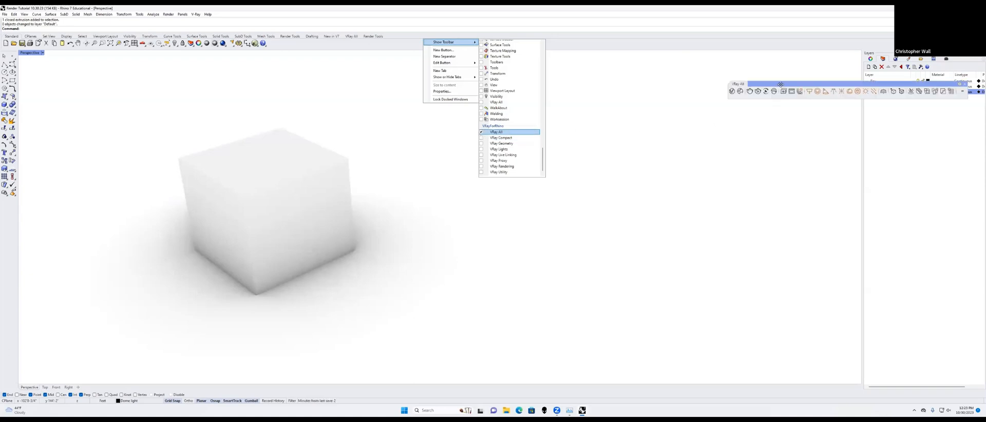
{"action": "left_click_drag", "start_coordinate": [742, 86], "coordinate": [393, 41]}
{"action": "left_click", "coordinate": [352, 39]}
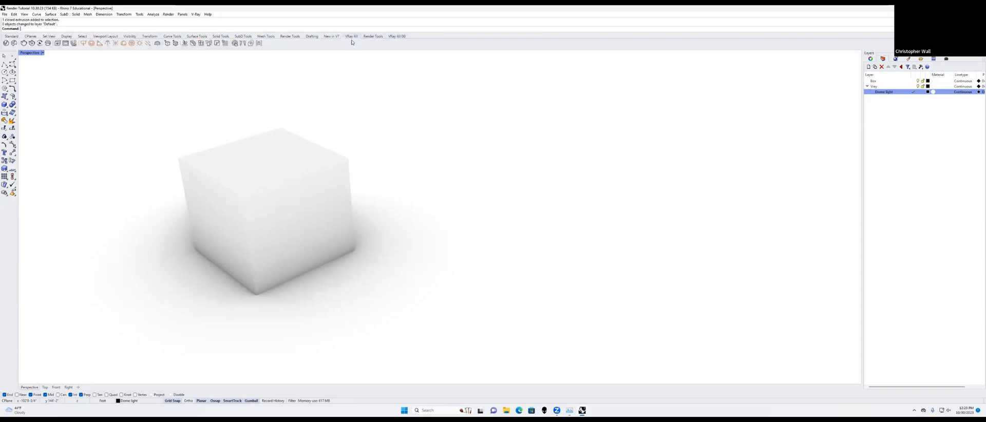
Step: Place a V-Ray dome light by point in the empty area beside the box in the Perspective viewport
{"action": "left_click", "coordinate": [122, 44]}
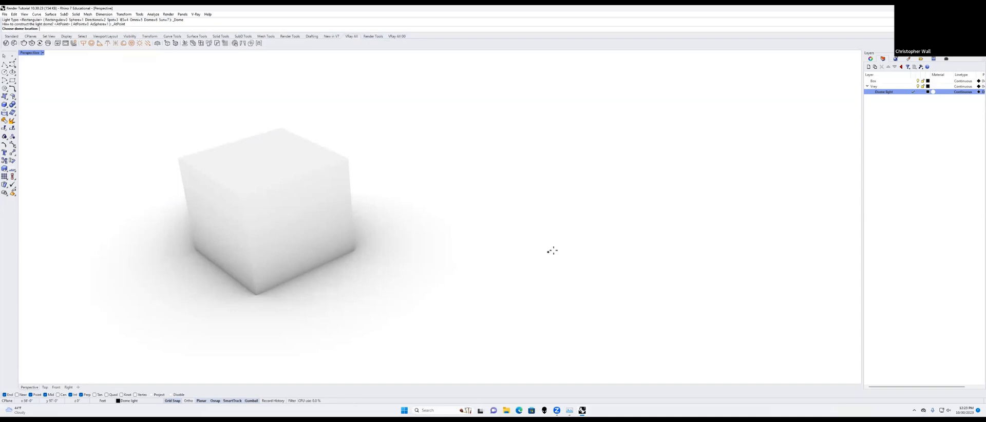
{"action": "left_click", "coordinate": [515, 238]}
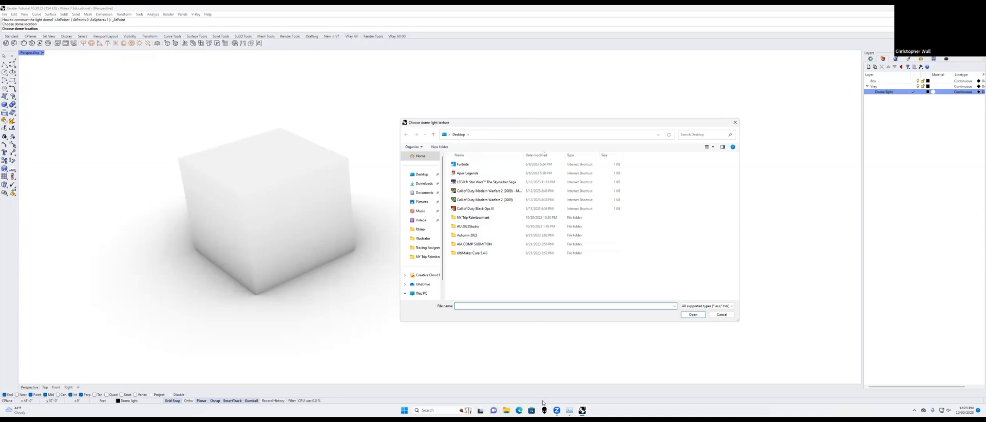
Step: Switch to Edge, search for hdri haven and browse the HDRI collection on the Poly Haven site
{"action": "mouse_move", "coordinate": [570, 412]}
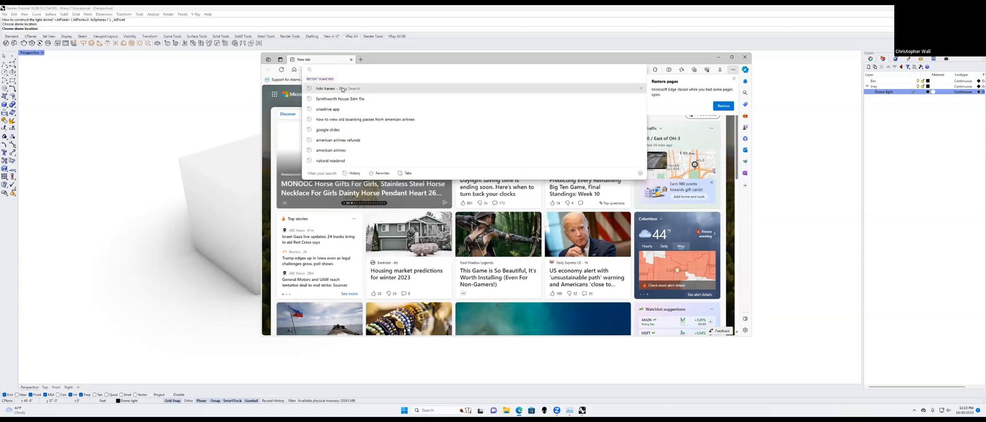
{"action": "left_click", "coordinate": [342, 89]}
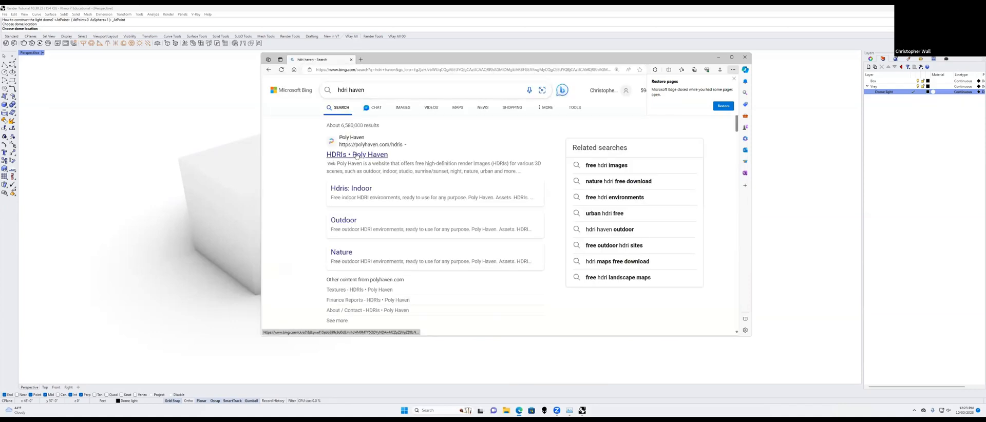
{"action": "left_click", "coordinate": [354, 152]}
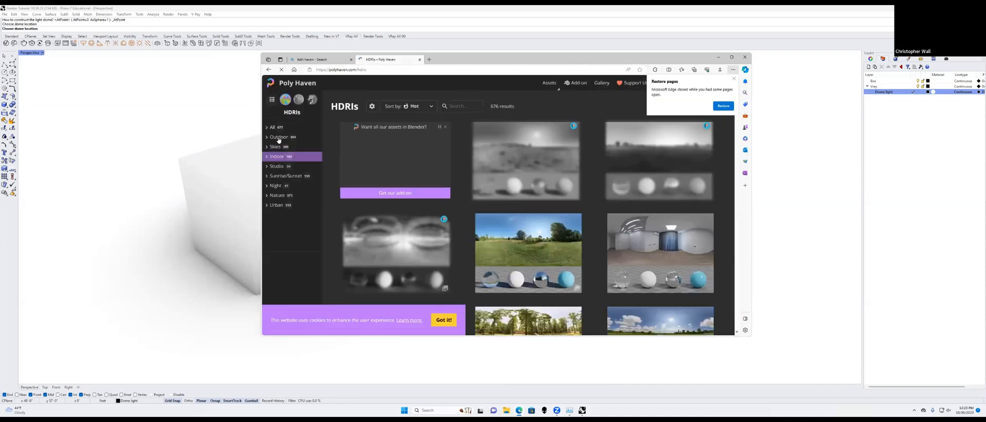
{"action": "scroll", "coordinate": [450, 152], "scroll_direction": "down", "scroll_amount": 3}
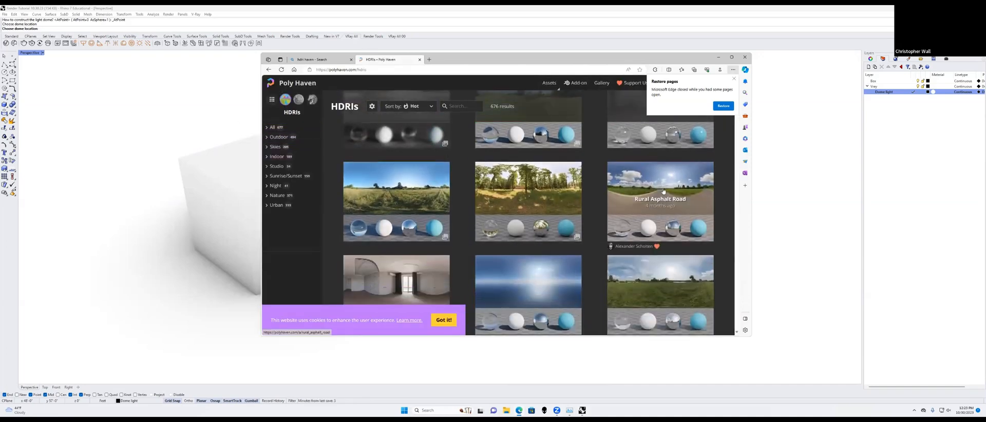
{"action": "scroll", "coordinate": [386, 183], "scroll_direction": "down", "scroll_amount": 3}
{"action": "scroll", "coordinate": [386, 183], "scroll_direction": "down", "scroll_amount": 2}
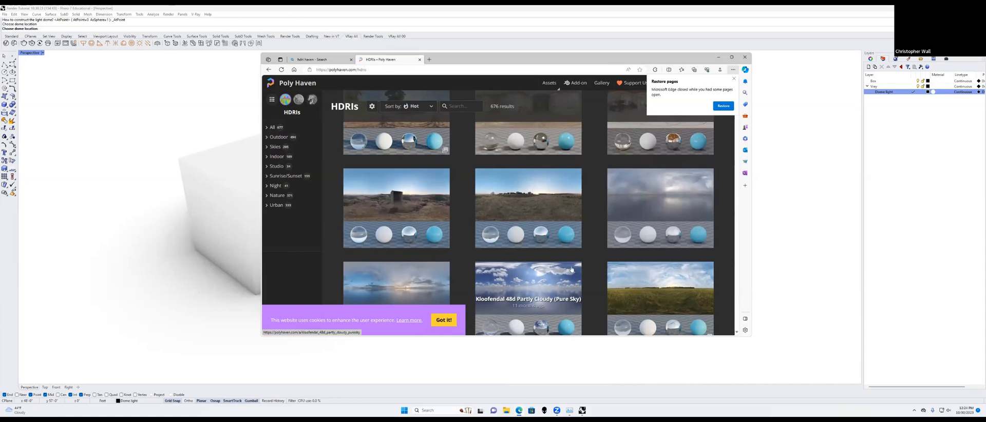
{"action": "scroll", "coordinate": [552, 272], "scroll_direction": "down", "scroll_amount": 1}
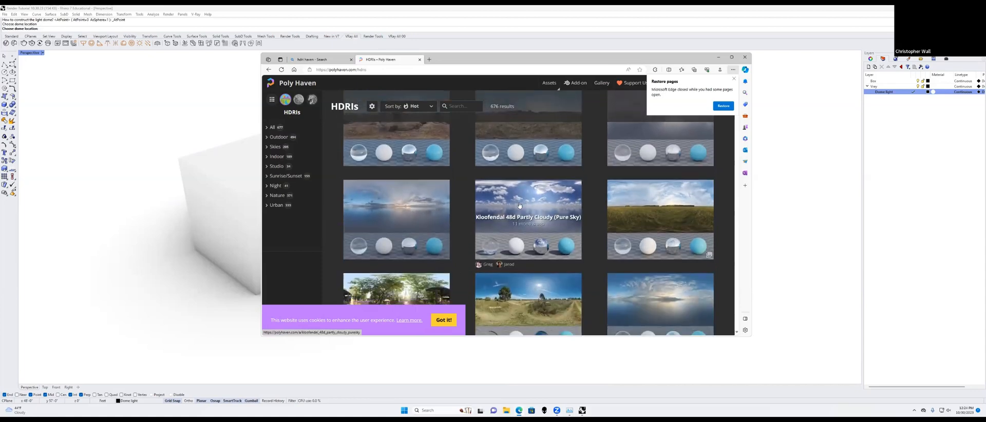
{"action": "scroll", "coordinate": [544, 188], "scroll_direction": "down", "scroll_amount": 2}
{"action": "scroll", "coordinate": [539, 181], "scroll_direction": "up", "scroll_amount": 1}
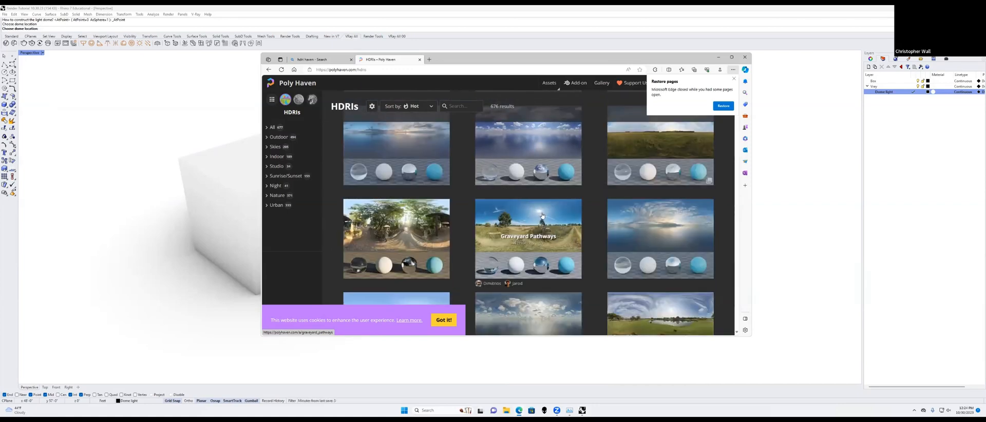
{"action": "scroll", "coordinate": [507, 213], "scroll_direction": "down", "scroll_amount": 1}
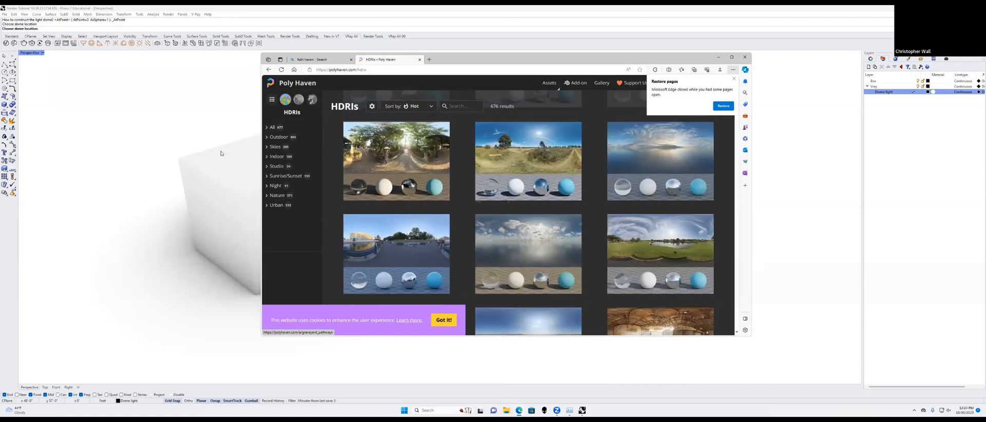
Step: Filter the HDRIs to Outdoor, open the Meadow 2 page, dismiss the page-restore prompt and examine the page
{"action": "left_click", "coordinate": [279, 137]}
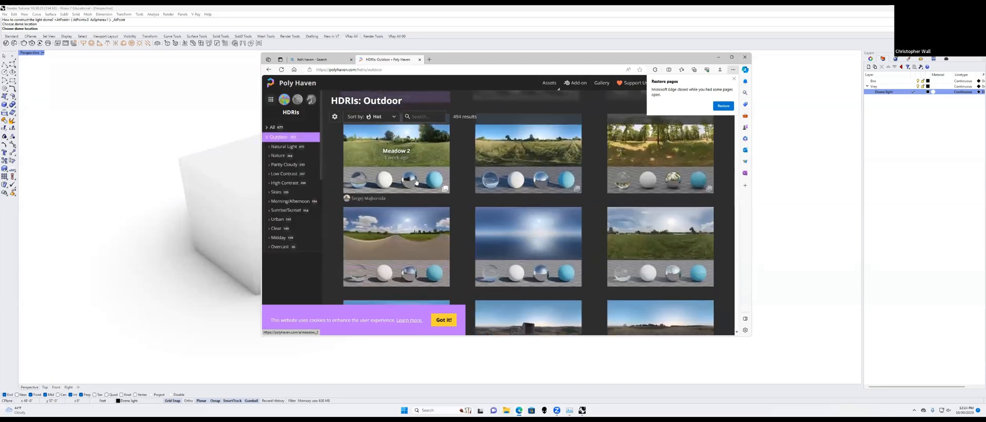
{"action": "left_click", "coordinate": [418, 175]}
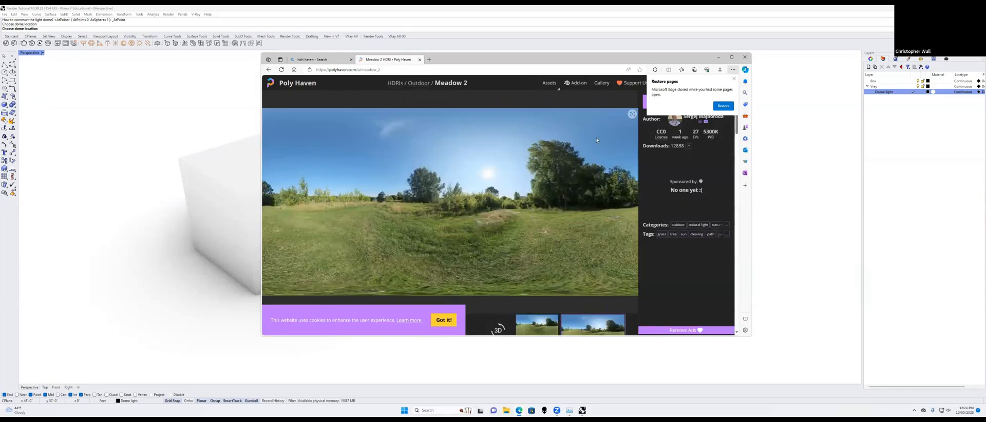
{"action": "left_click", "coordinate": [733, 80]}
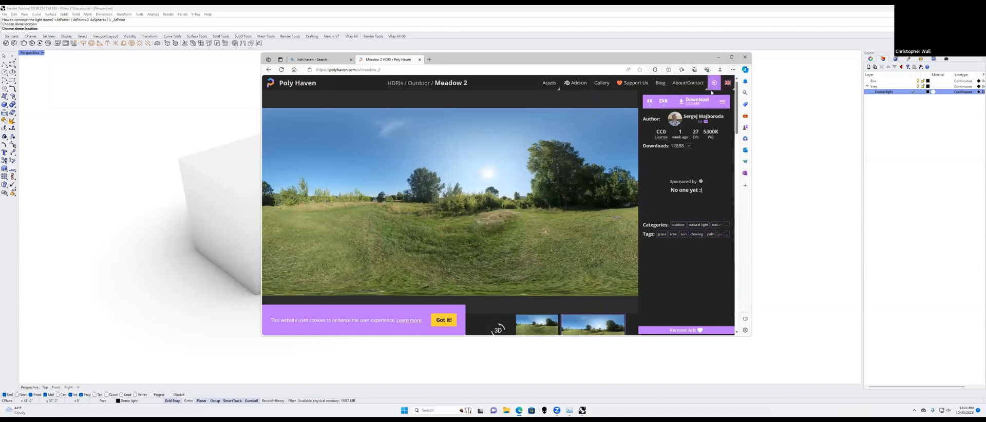
{"action": "scroll", "coordinate": [528, 172], "scroll_direction": "down", "scroll_amount": 1}
{"action": "scroll", "coordinate": [528, 172], "scroll_direction": "down", "scroll_amount": 5}
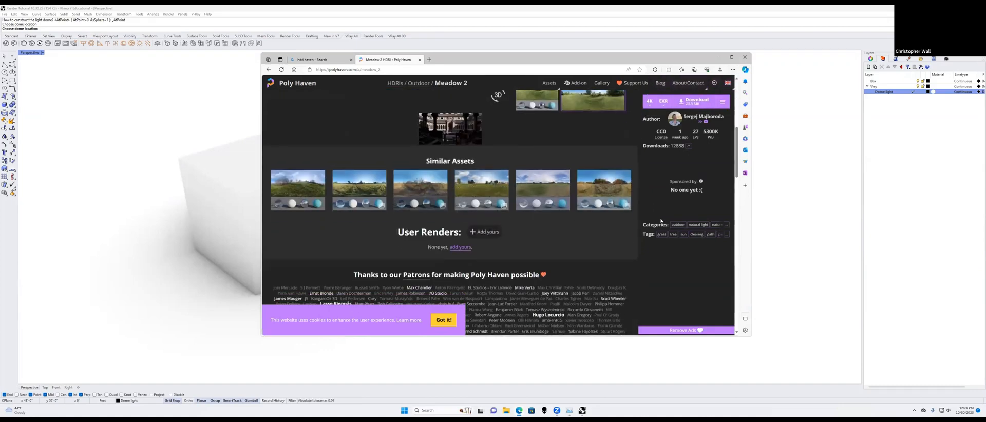
{"action": "scroll", "coordinate": [490, 204], "scroll_direction": "down", "scroll_amount": 8}
{"action": "scroll", "coordinate": [489, 205], "scroll_direction": "down", "scroll_amount": 6}
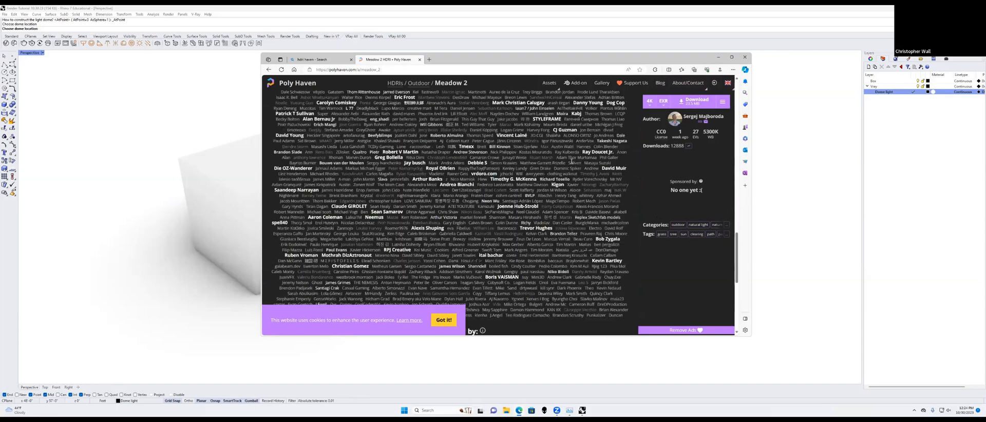
{"action": "scroll", "coordinate": [490, 205], "scroll_direction": "up", "scroll_amount": 10}
Step: Return to Rhino, check the Downloads folder for a dome light texture and dismiss the texture chooser without picking a file
{"action": "left_click", "coordinate": [718, 58]}
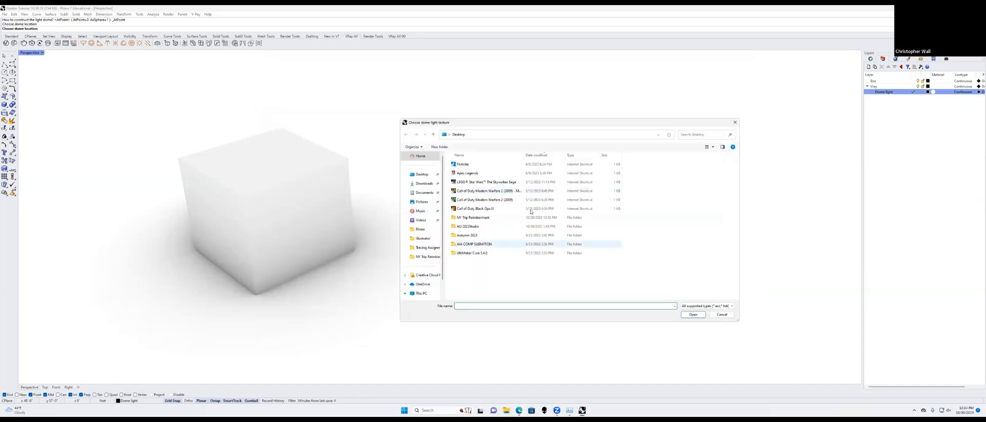
{"action": "left_click", "coordinate": [419, 186]}
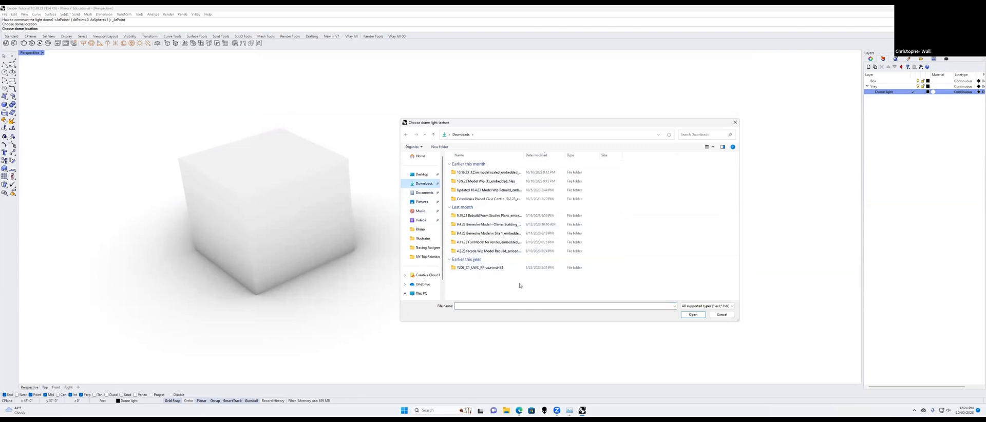
{"action": "left_click", "coordinate": [723, 315]}
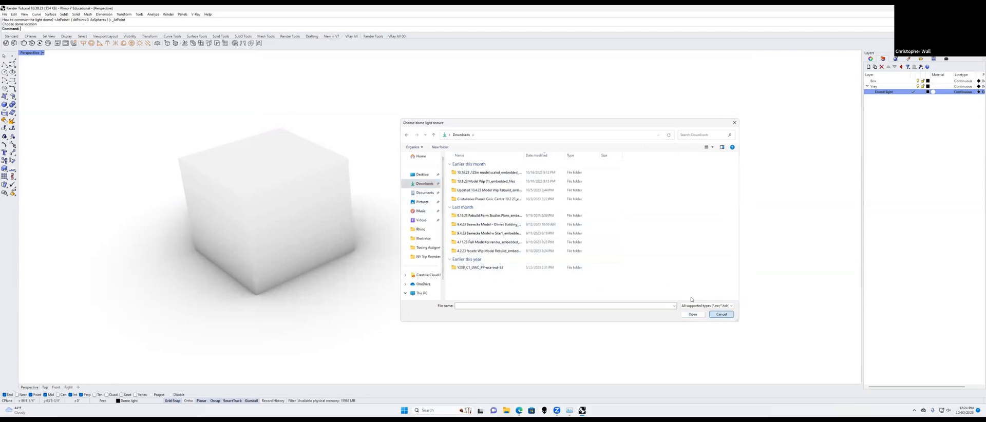
Step: Open the V-Ray Asset Editor and the Chaos Cosmos browser
{"action": "left_click", "coordinate": [196, 15]}
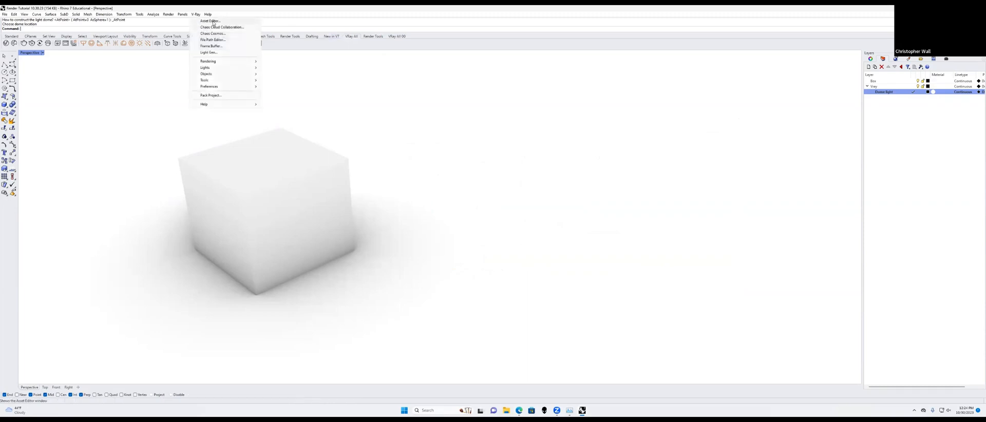
{"action": "left_click", "coordinate": [211, 21]}
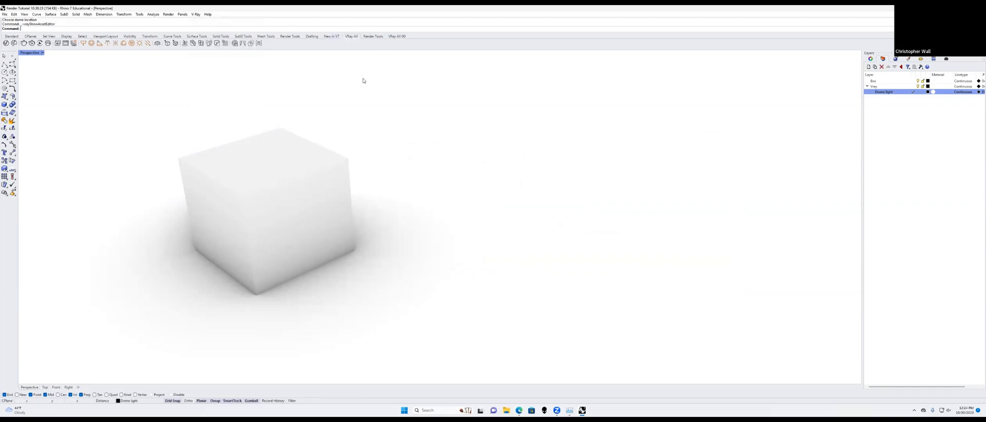
{"action": "left_click", "coordinate": [198, 16]}
{"action": "left_click", "coordinate": [210, 33]}
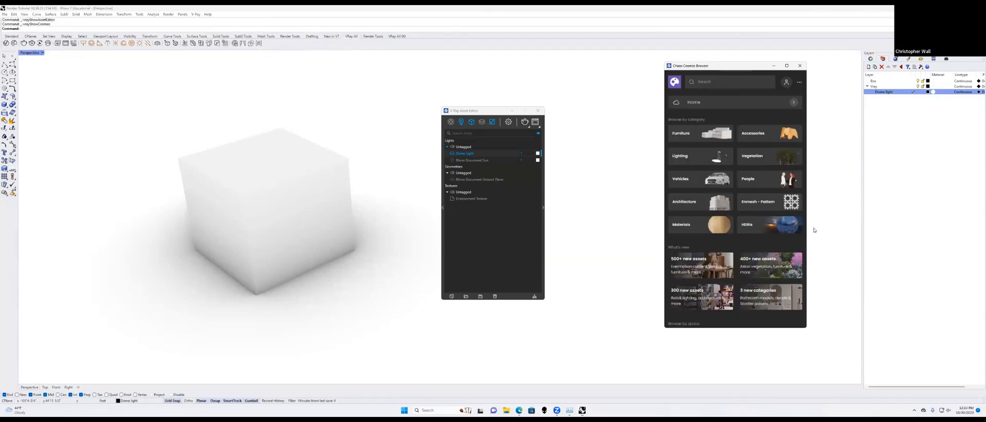
Step: Browse the HDRIs category in Chaos Cosmos and import a Day sky HDRI into the scene's textures
{"action": "left_click", "coordinate": [755, 225]}
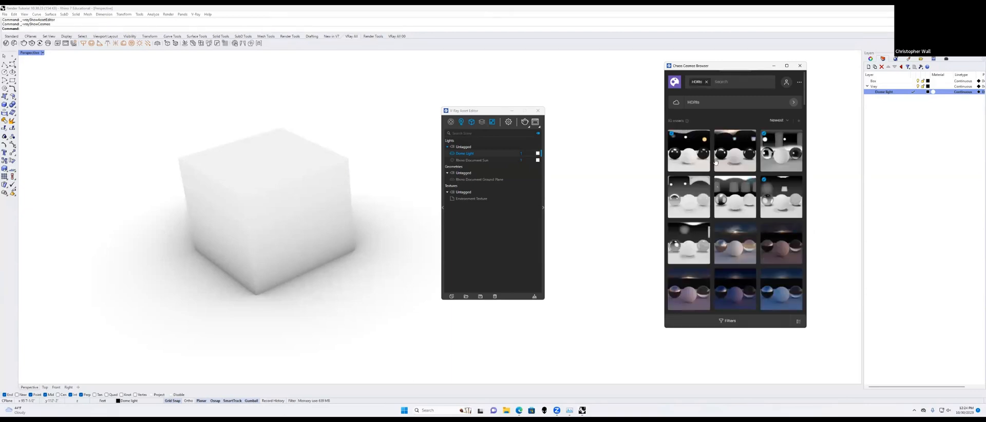
{"action": "scroll", "coordinate": [735, 167], "scroll_direction": "down", "scroll_amount": 2}
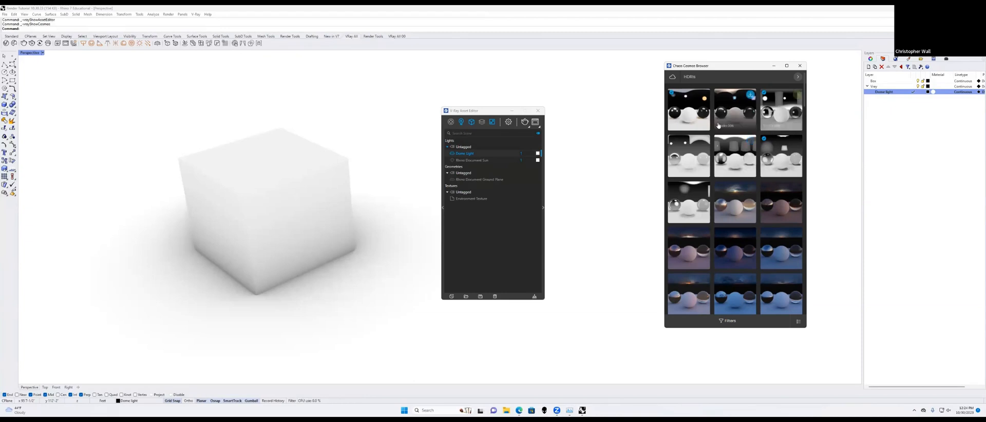
{"action": "scroll", "coordinate": [719, 118], "scroll_direction": "down", "scroll_amount": 4}
{"action": "scroll", "coordinate": [695, 109], "scroll_direction": "up", "scroll_amount": 5}
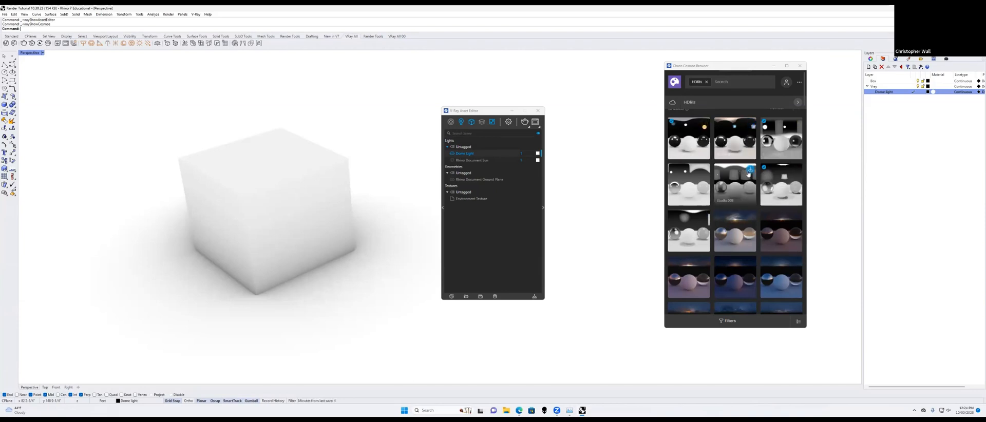
{"action": "scroll", "coordinate": [768, 154], "scroll_direction": "down", "scroll_amount": 5}
{"action": "scroll", "coordinate": [754, 125], "scroll_direction": "down", "scroll_amount": 5}
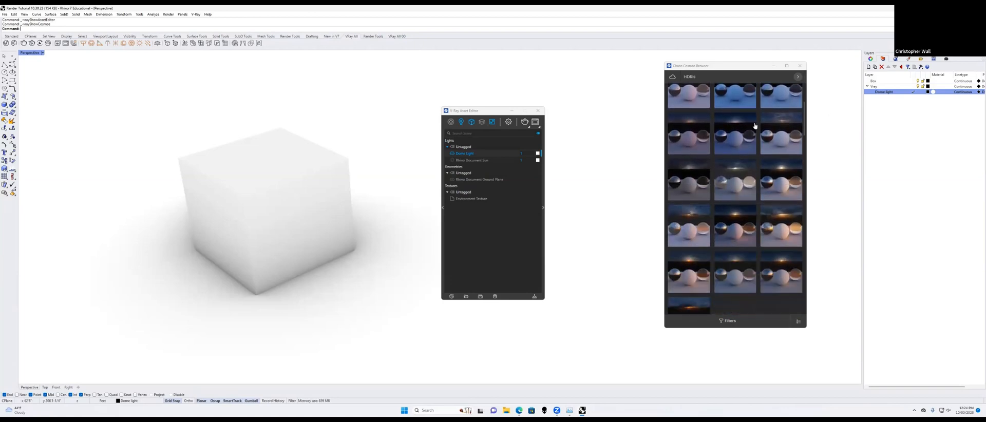
{"action": "scroll", "coordinate": [736, 147], "scroll_direction": "down", "scroll_amount": 10}
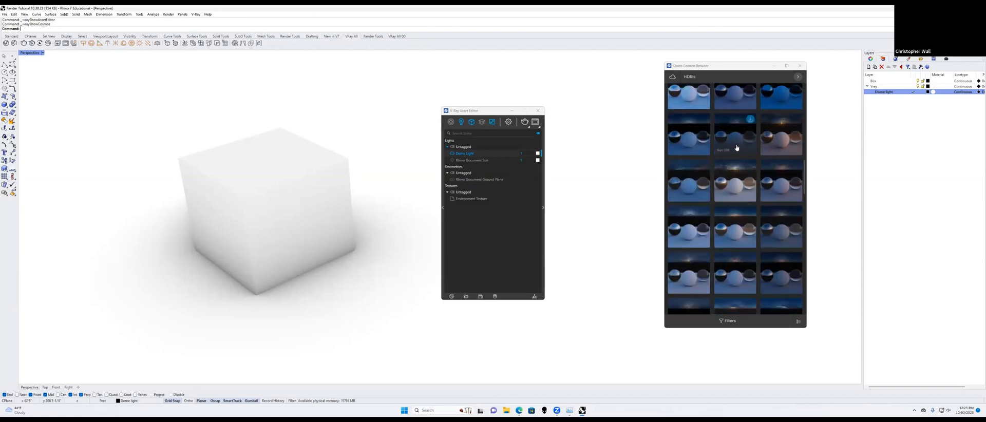
{"action": "scroll", "coordinate": [737, 149], "scroll_direction": "down", "scroll_amount": 3}
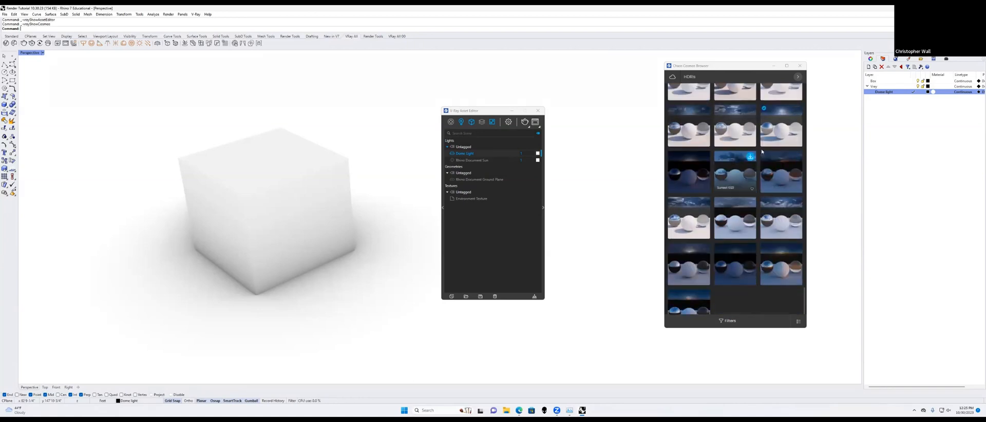
{"action": "left_click", "coordinate": [796, 111]}
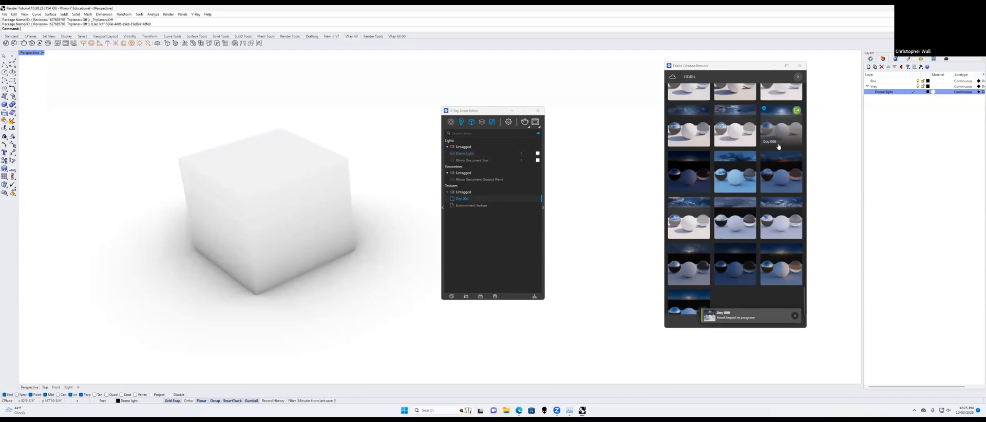
Step: Find a Sunset HDRI in the Cosmos collection, download it and import it into the scene, and select the Day texture in the asset list
{"action": "scroll", "coordinate": [783, 137], "scroll_direction": "up", "scroll_amount": 2}
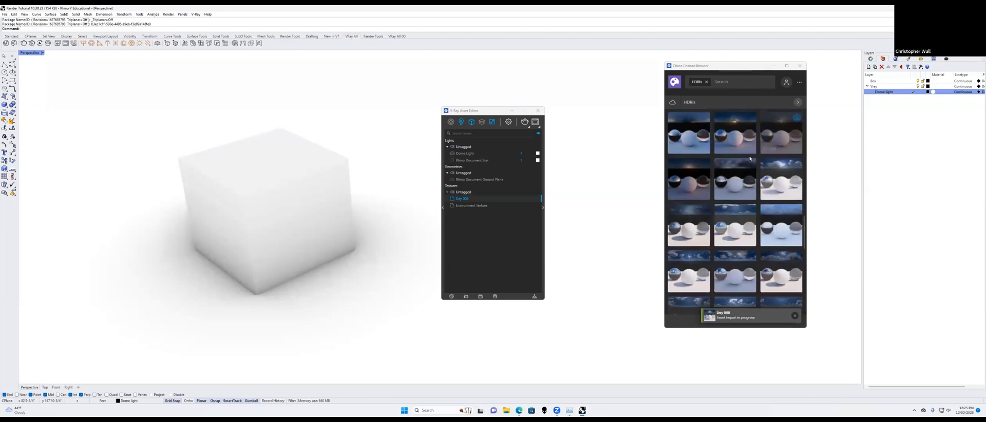
{"action": "scroll", "coordinate": [766, 154], "scroll_direction": "down", "scroll_amount": 3}
{"action": "mouse_move", "coordinate": [771, 163]}
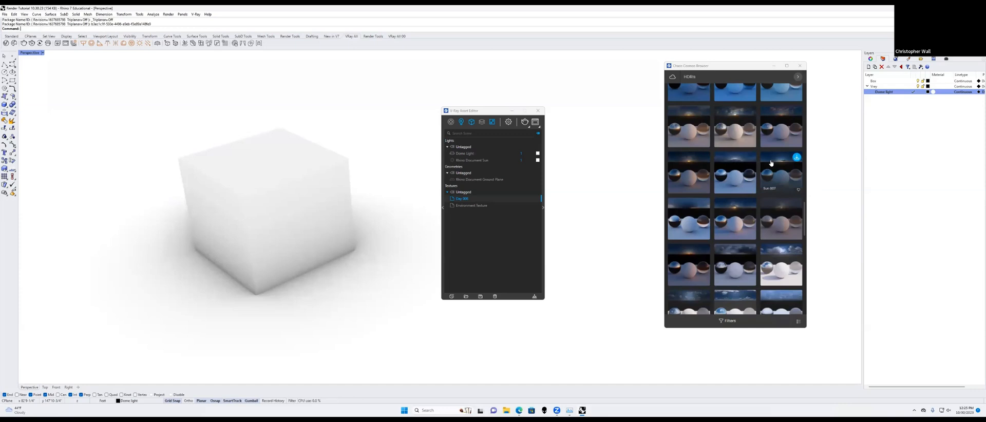
{"action": "scroll", "coordinate": [772, 169], "scroll_direction": "up", "scroll_amount": 2}
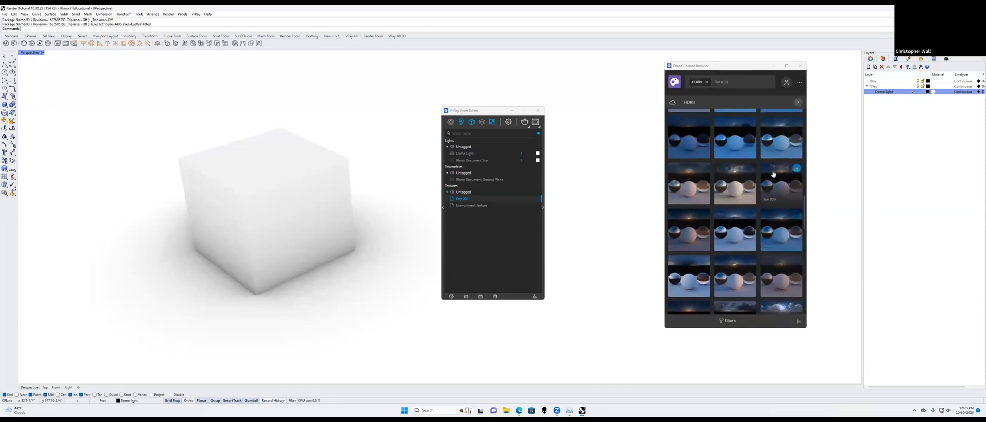
{"action": "scroll", "coordinate": [774, 178], "scroll_direction": "up", "scroll_amount": 2}
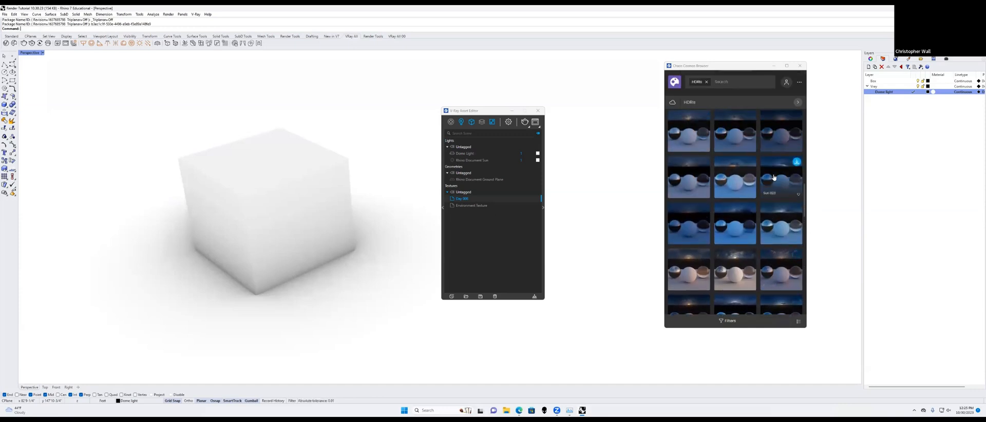
{"action": "scroll", "coordinate": [774, 178], "scroll_direction": "down", "scroll_amount": 3}
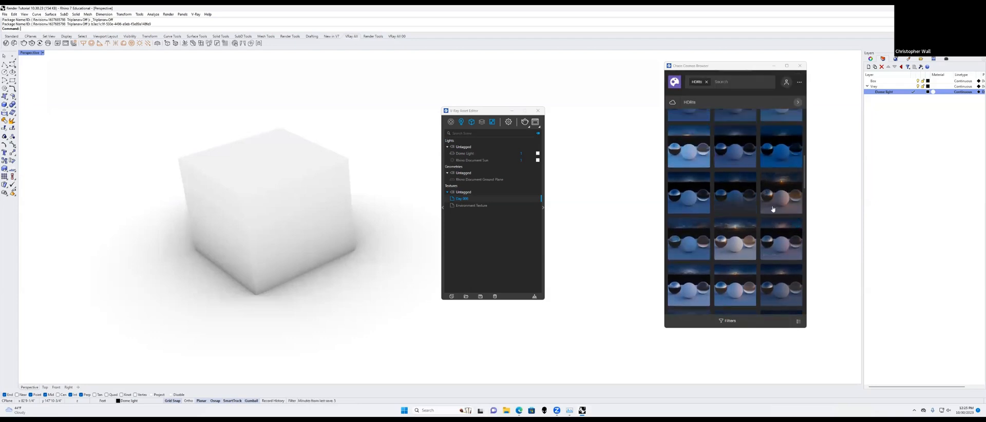
{"action": "scroll", "coordinate": [739, 167], "scroll_direction": "up", "scroll_amount": 2}
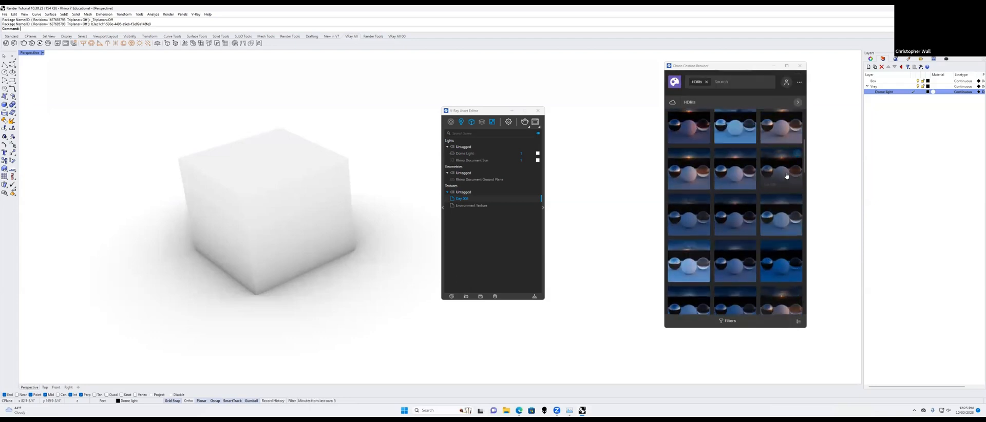
{"action": "scroll", "coordinate": [719, 190], "scroll_direction": "up", "scroll_amount": 2}
{"action": "scroll", "coordinate": [755, 179], "scroll_direction": "up", "scroll_amount": 5}
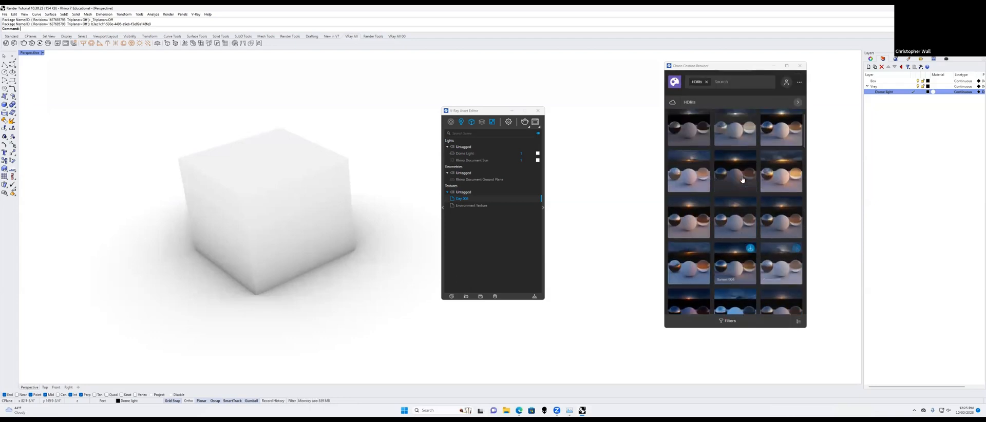
{"action": "left_click", "coordinate": [704, 174]}
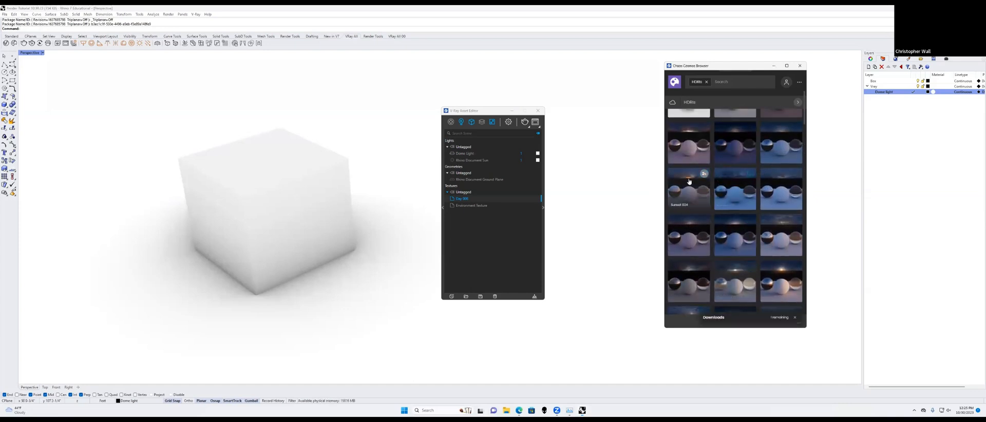
{"action": "scroll", "coordinate": [706, 188], "scroll_direction": "up", "scroll_amount": 2}
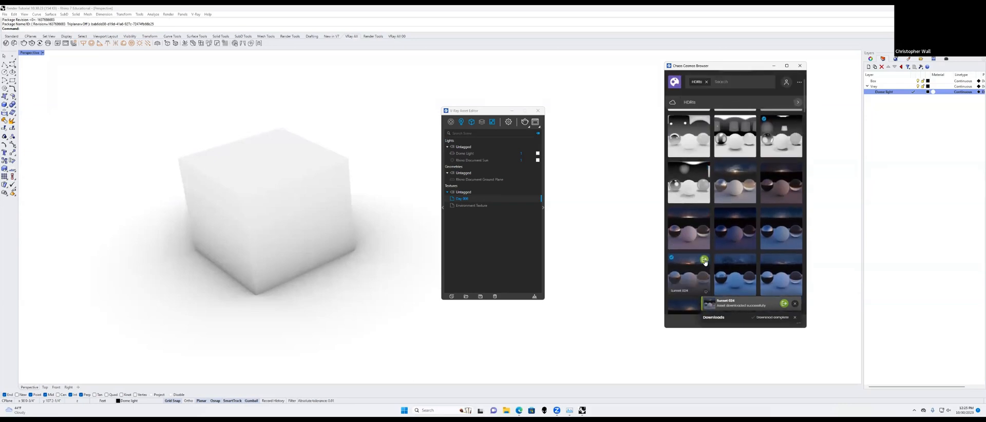
{"action": "left_click", "coordinate": [704, 260]}
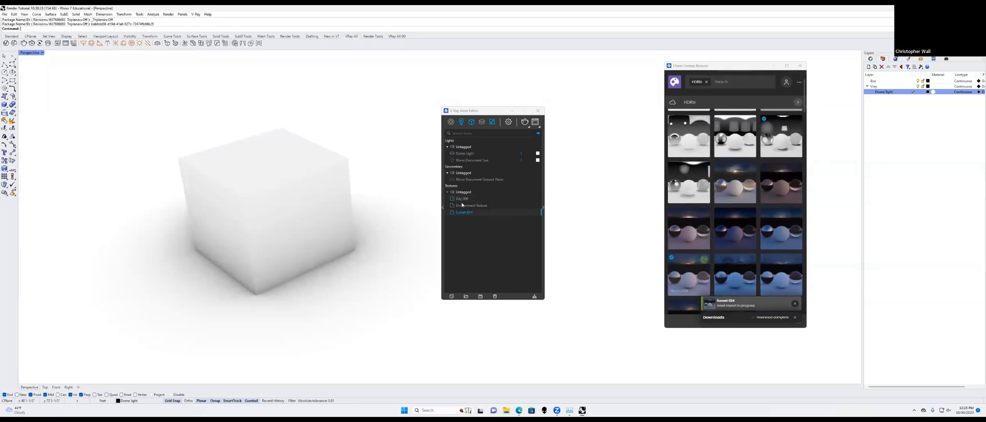
{"action": "left_click", "coordinate": [467, 199]}
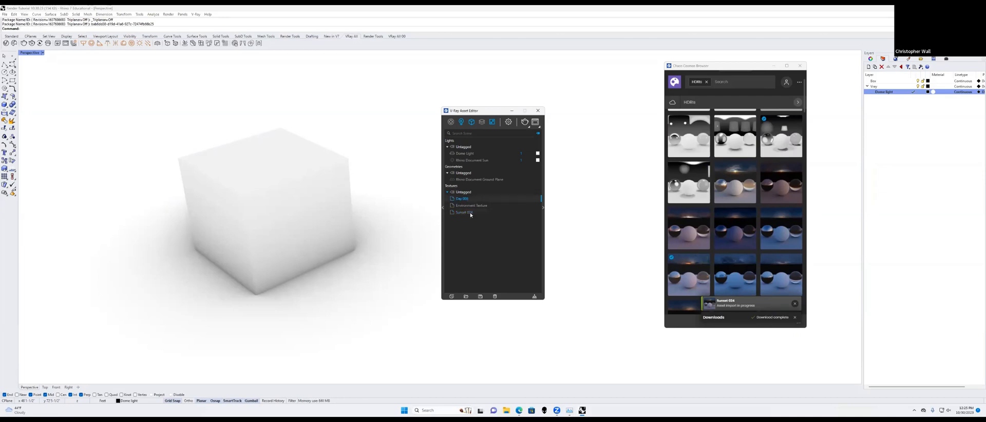
Step: Import a Studio HDRI from the Cosmos collection and minimise the Cosmos browser
{"action": "scroll", "coordinate": [735, 208], "scroll_direction": "up", "scroll_amount": 3}
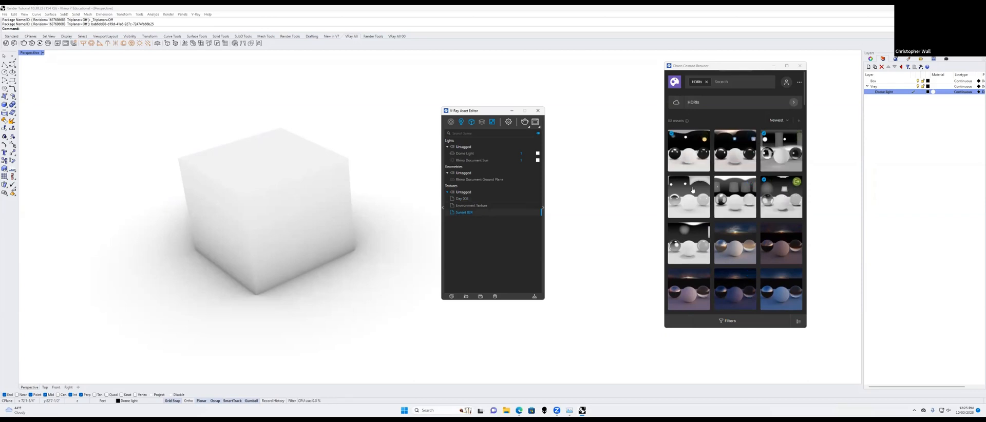
{"action": "left_click", "coordinate": [797, 137]}
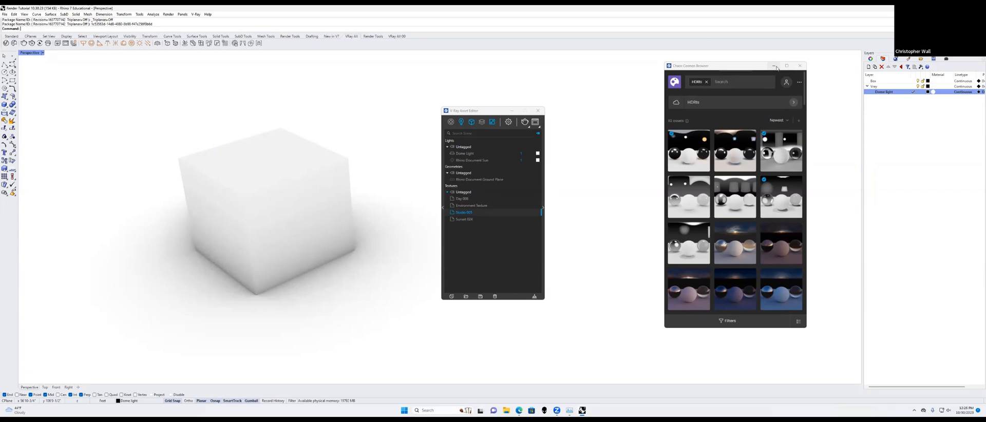
{"action": "left_click", "coordinate": [775, 66]}
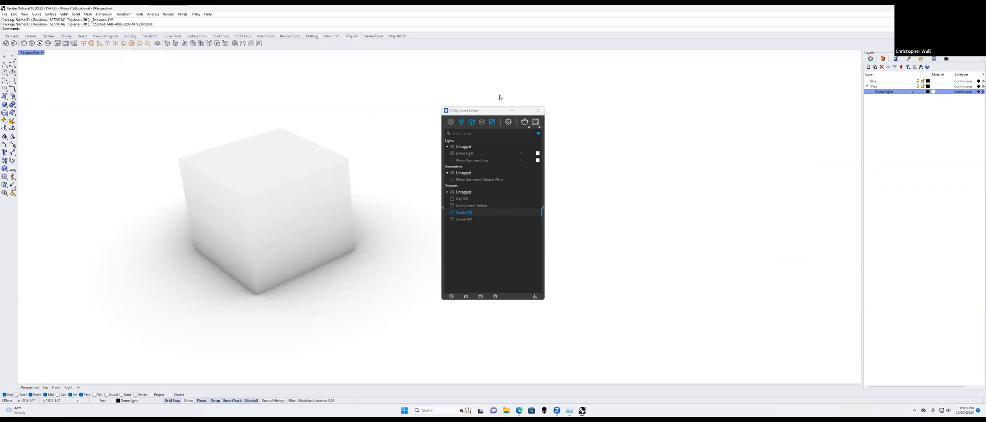
Step: Move the V-Ray Asset Editor clear of the model and set the Perspective viewport to Ghosted display
{"action": "left_click", "coordinate": [490, 112]}
{"action": "left_click_drag", "start_coordinate": [492, 113], "coordinate": [842, 117]}
{"action": "scroll", "coordinate": [345, 176], "scroll_direction": "down", "scroll_amount": 2}
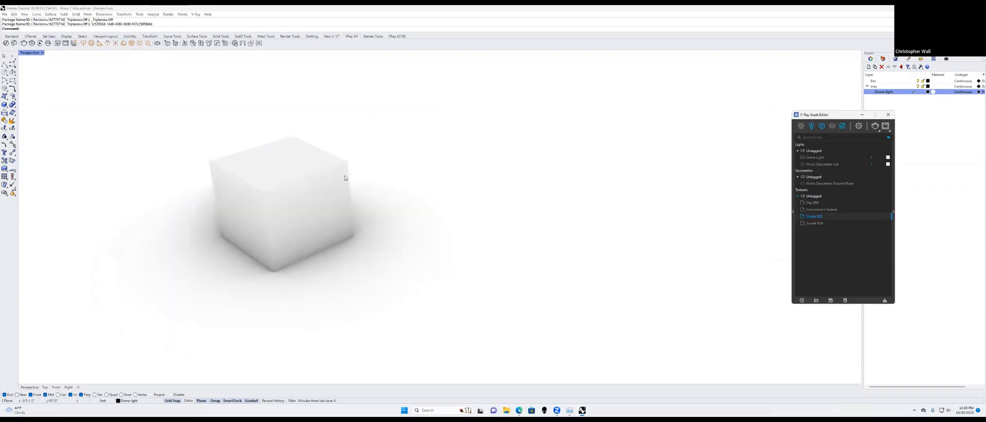
{"action": "right_click_drag", "start_coordinate": [401, 214], "coordinate": [406, 245]}
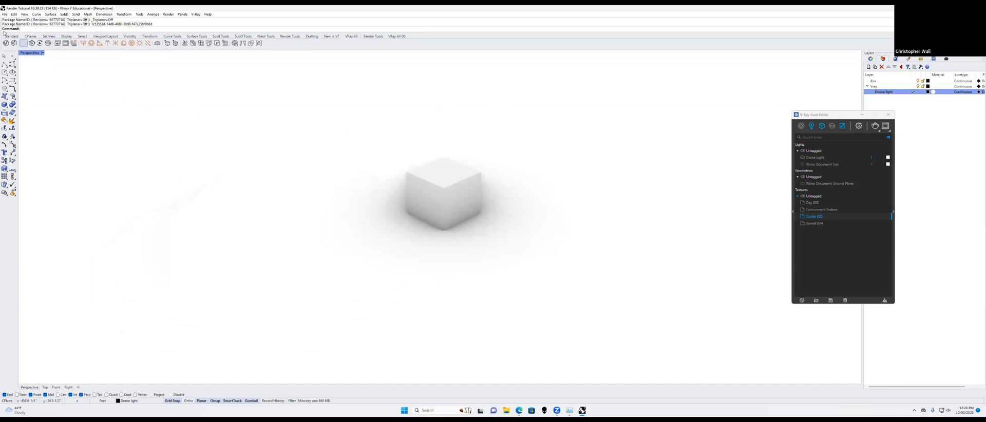
{"action": "left_click", "coordinate": [25, 14]}
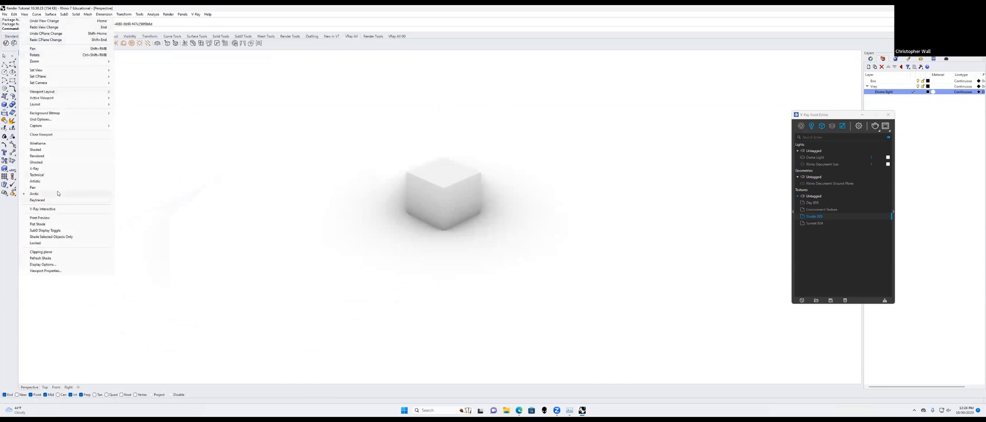
{"action": "left_click", "coordinate": [50, 163]}
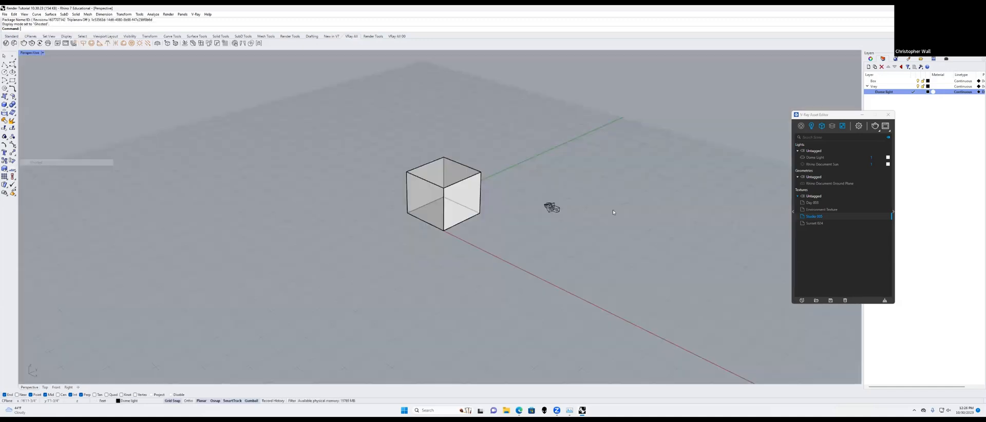
Step: Select the dome light beside the box, rotate it with the gumball to change the direction it faces, and deselect it
{"action": "scroll", "coordinate": [556, 194], "scroll_direction": "up", "scroll_amount": 5}
{"action": "scroll", "coordinate": [556, 194], "scroll_direction": "up", "scroll_amount": 3}
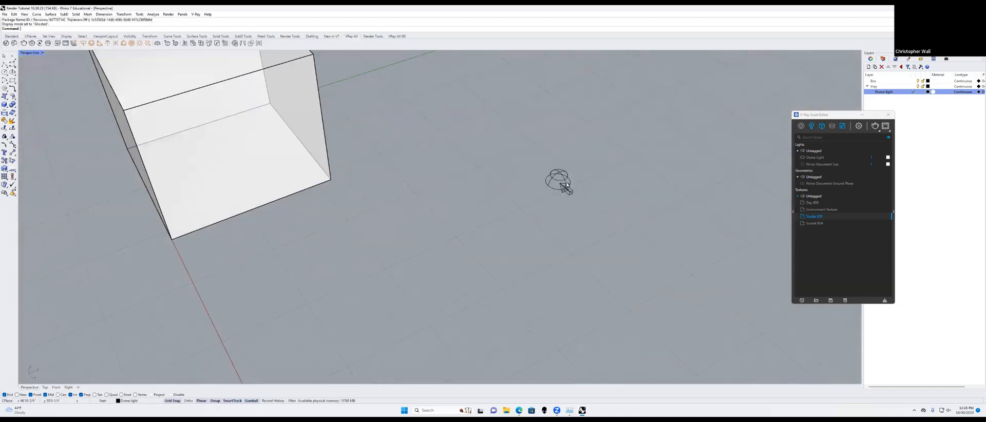
{"action": "left_click", "coordinate": [567, 187]}
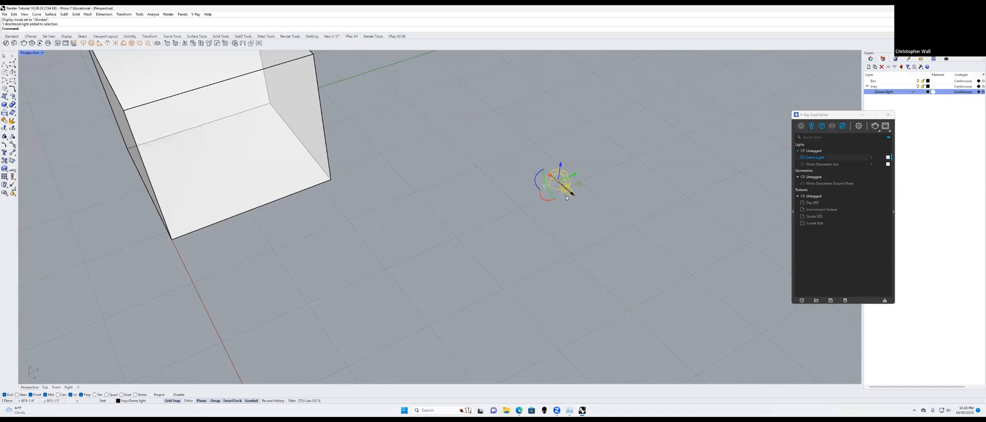
{"action": "left_click_drag", "start_coordinate": [537, 178], "coordinate": [637, 162]}
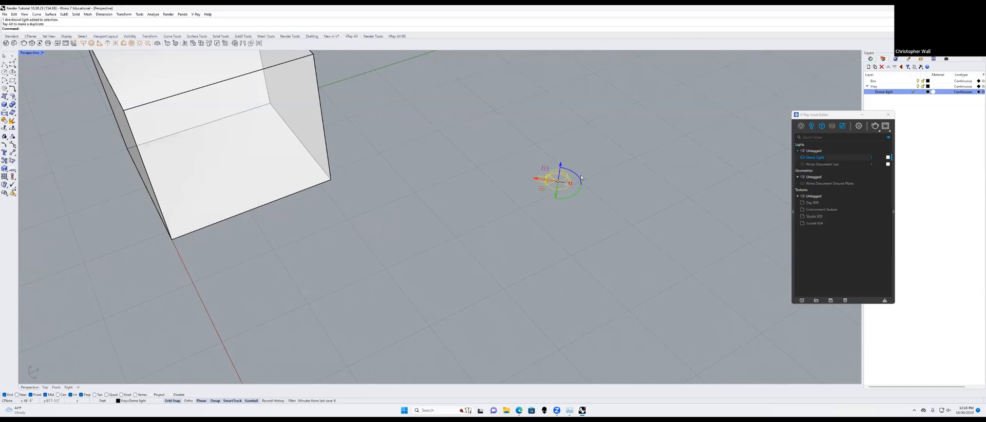
{"action": "left_click_drag", "start_coordinate": [581, 178], "coordinate": [462, 203]}
{"action": "right_click_drag", "start_coordinate": [541, 184], "coordinate": [322, 171]}
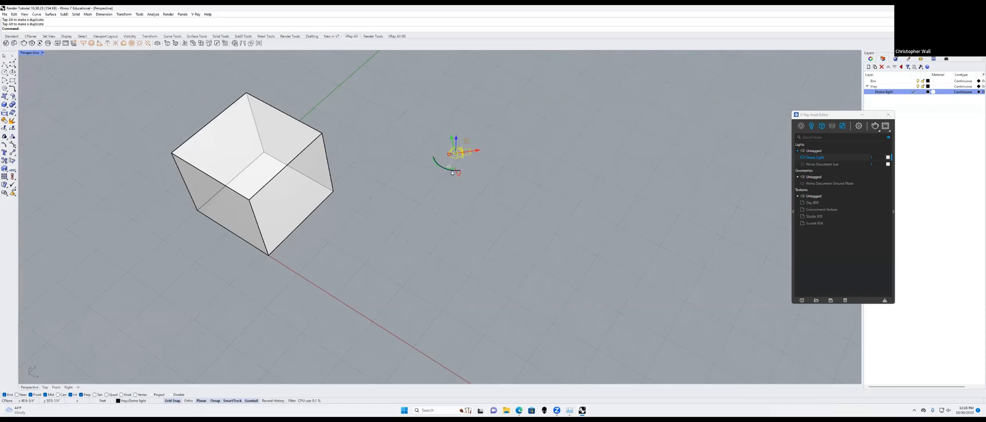
{"action": "left_click_drag", "start_coordinate": [442, 175], "coordinate": [469, 77]}
{"action": "right_click_drag", "start_coordinate": [420, 180], "coordinate": [459, 222]}
{"action": "scroll", "coordinate": [459, 222], "scroll_direction": "up", "scroll_amount": 3}
{"action": "scroll", "coordinate": [462, 220], "scroll_direction": "down", "scroll_amount": 3}
{"action": "scroll", "coordinate": [460, 220], "scroll_direction": "up", "scroll_amount": 2}
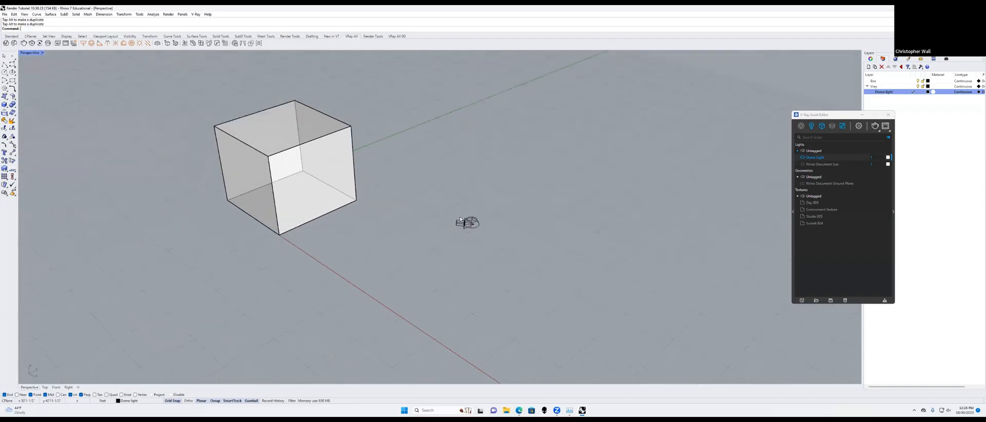
{"action": "right_click_drag", "start_coordinate": [465, 220], "coordinate": [554, 152]}
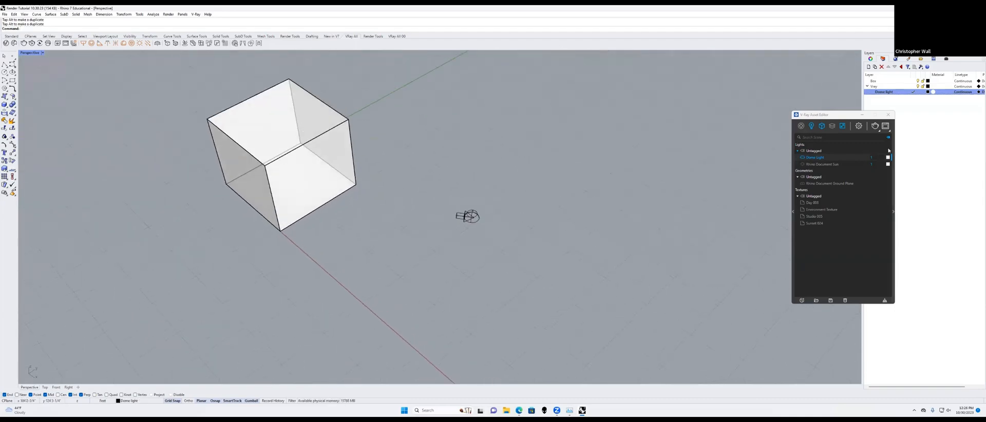
Step: Open the V-Ray render settings, choose the RTX engine and set the render quality to High
{"action": "left_click", "coordinate": [858, 126]}
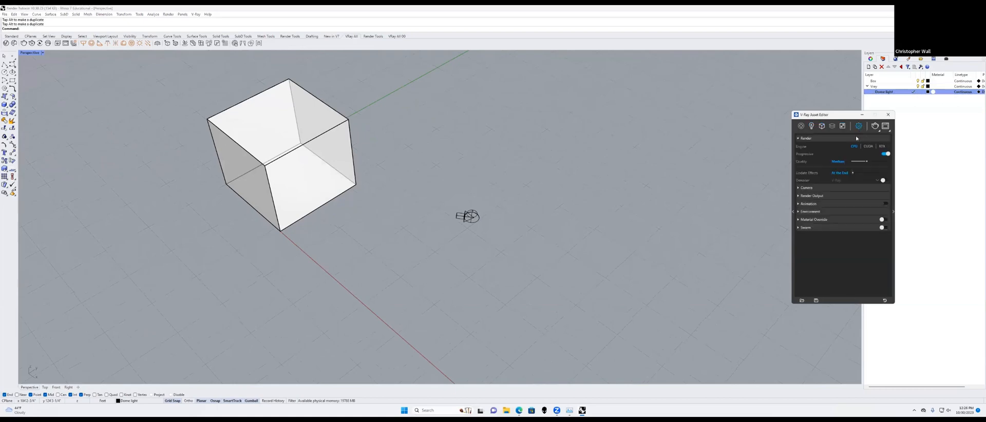
{"action": "left_click_drag", "start_coordinate": [832, 115], "coordinate": [440, 94]}
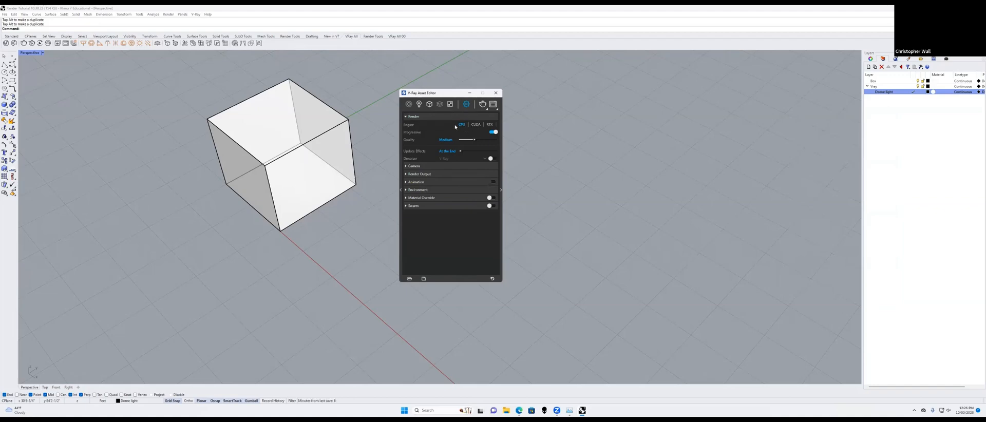
{"action": "left_click", "coordinate": [490, 125]}
{"action": "left_click", "coordinate": [488, 140]}
{"action": "left_click", "coordinate": [492, 132]}
Step: Enable the denoiser in the render settings and choose V-Ray as its type
{"action": "left_click", "coordinate": [492, 159]}
{"action": "left_click", "coordinate": [483, 160]}
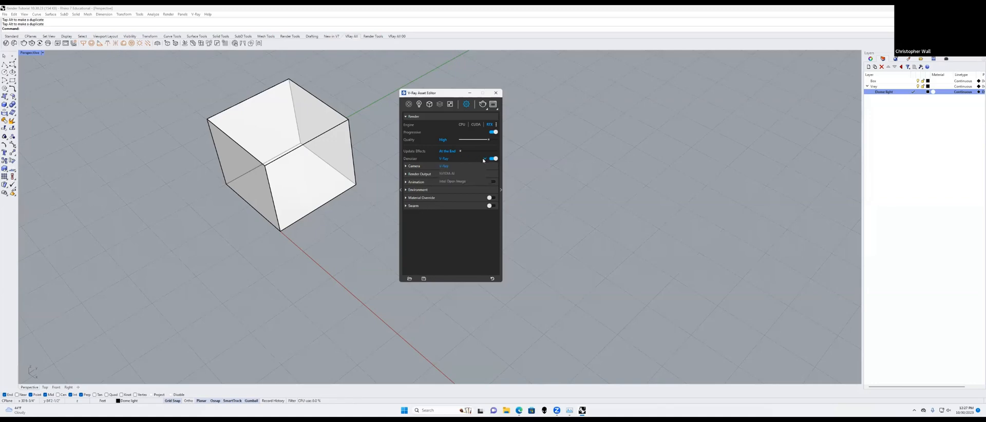
{"action": "left_click", "coordinate": [454, 166]}
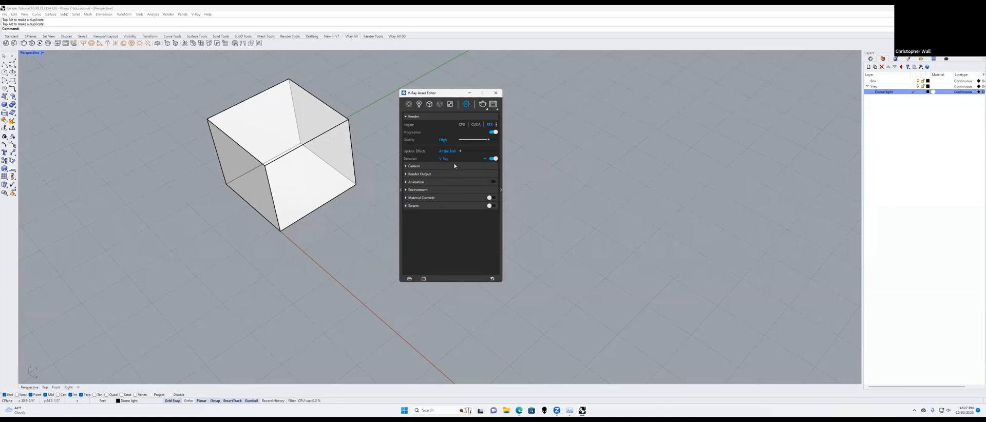
Step: Open the render output settings and set a custom aspect ratio of 17 by 11
{"action": "left_click", "coordinate": [424, 167]}
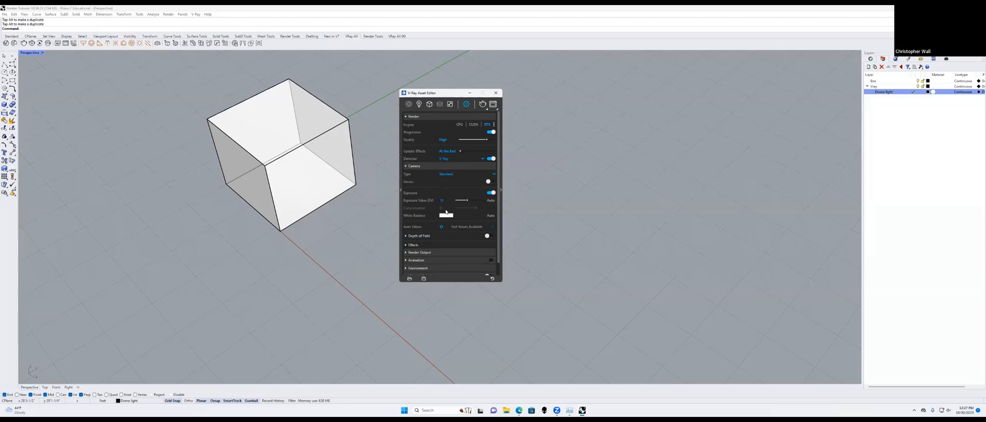
{"action": "left_click", "coordinate": [407, 166]}
{"action": "left_click", "coordinate": [407, 174]}
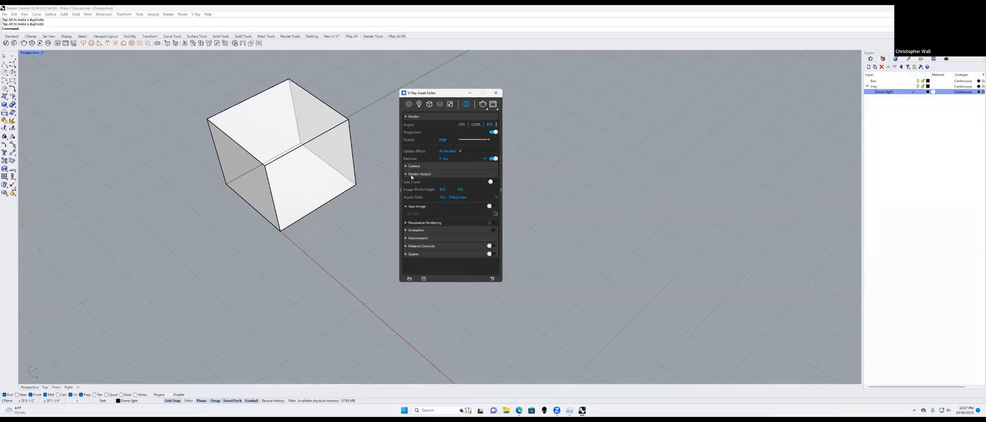
{"action": "left_click", "coordinate": [454, 197]}
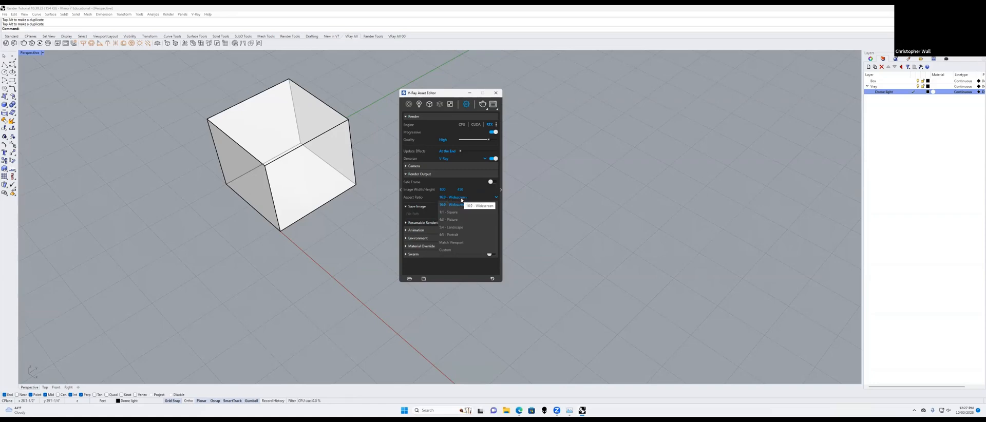
{"action": "left_click", "coordinate": [444, 249]}
{"action": "double_click", "coordinate": [452, 205]}
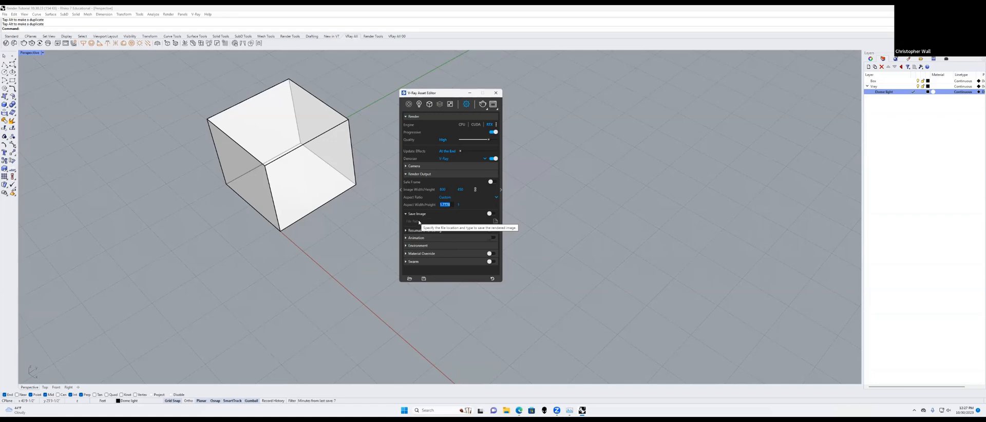
{"action": "type", "text": "17"}
{"action": "key", "text": "Tab"}
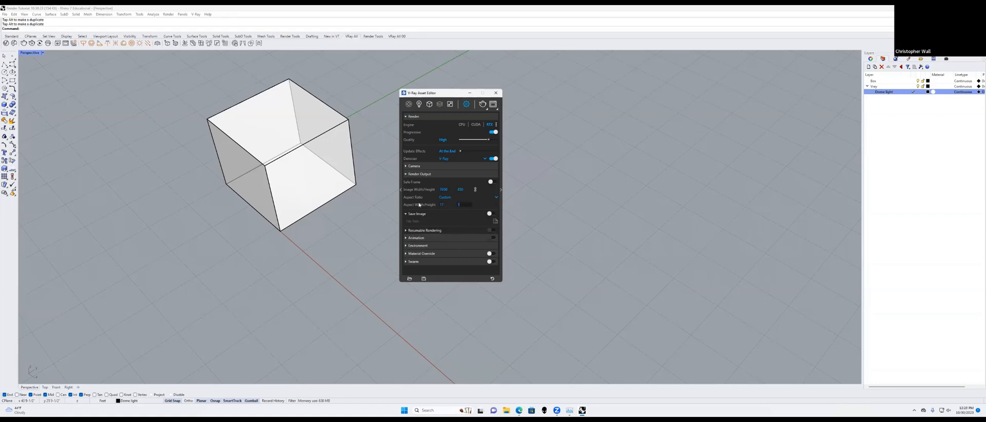
{"action": "type", "text": "11"}
{"action": "key", "text": "Return"}
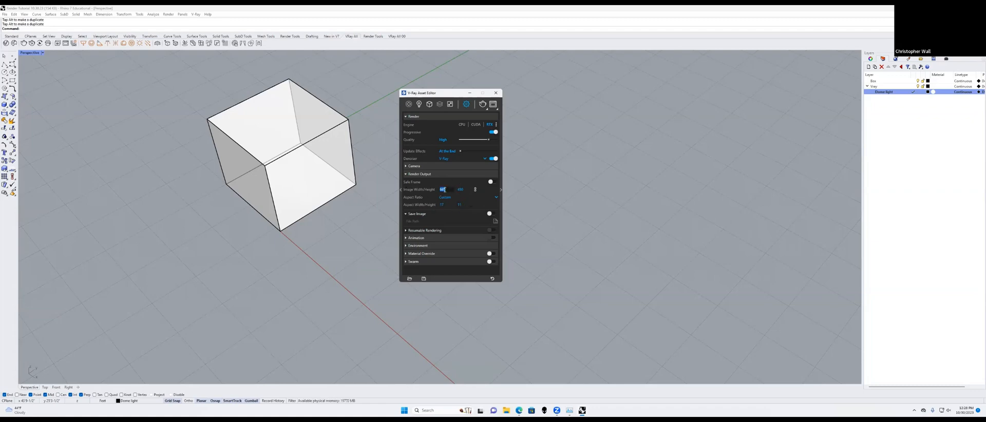
Step: Set the render output image width to 2400 at the custom aspect ratio
{"action": "left_click", "coordinate": [452, 188]}
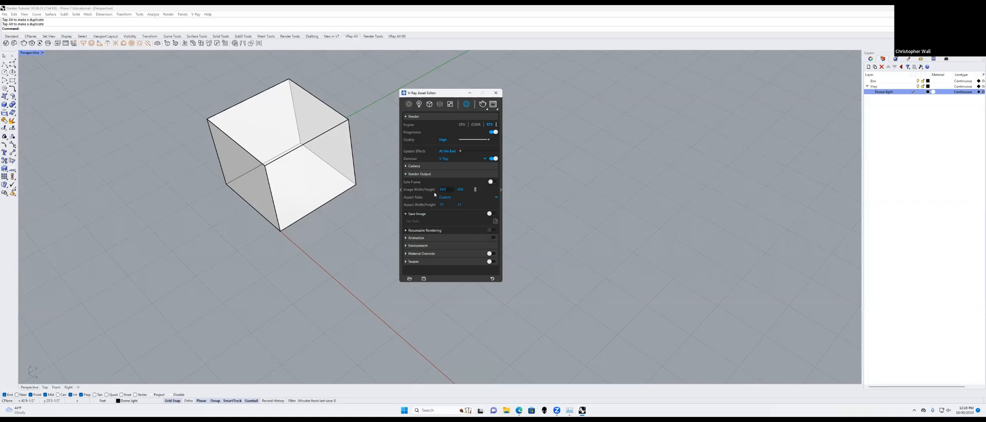
{"action": "double_click", "coordinate": [453, 190]}
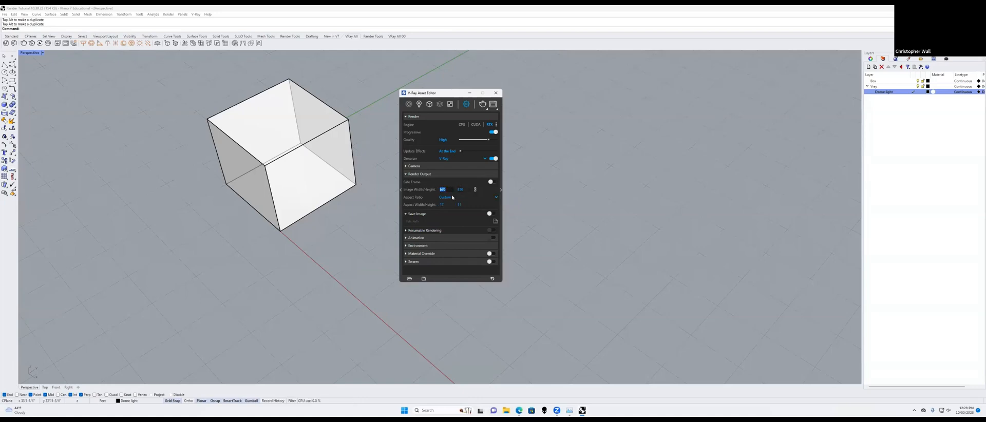
{"action": "type", "text": "2400"}
{"action": "key", "text": "Return"}
{"action": "left_click", "coordinate": [436, 188]}
{"action": "left_click", "coordinate": [462, 190]}
{"action": "type", "text": "1200"}
{"action": "key", "text": "Return"}
{"action": "type", "text": "1200"}
{"action": "left_click", "coordinate": [466, 190]}
{"action": "double_click", "coordinate": [443, 189]}
{"action": "type", "text": "2400"}
{"action": "key", "text": "Return"}
Step: Look through the Animation, Environment and Material Override sections of the render settings
{"action": "left_click", "coordinate": [405, 238]}
{"action": "scroll", "coordinate": [444, 237], "scroll_direction": "down", "scroll_amount": 2}
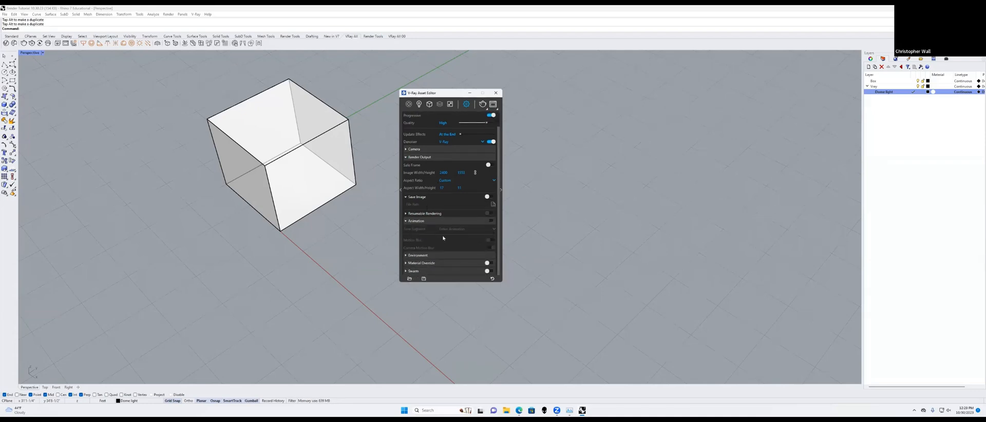
{"action": "left_click", "coordinate": [405, 221]}
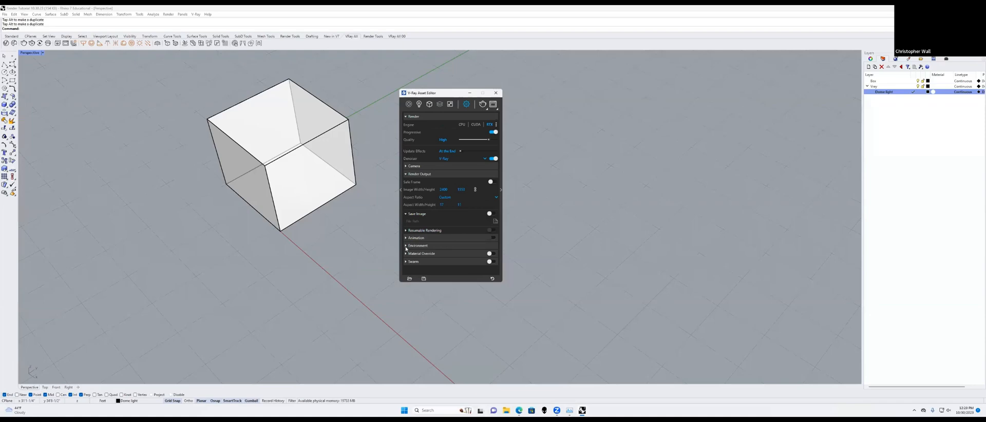
{"action": "left_click", "coordinate": [406, 247]}
{"action": "left_click", "coordinate": [406, 247]}
{"action": "left_click", "coordinate": [406, 253]}
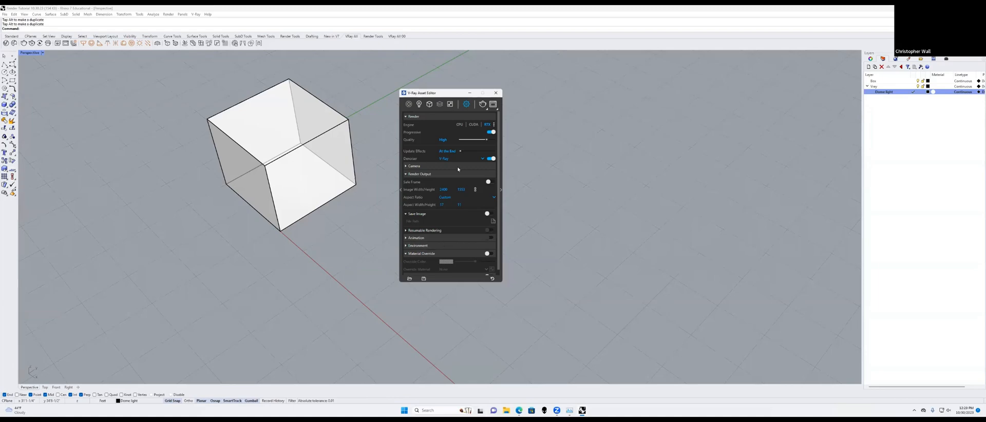
Step: Move the V-Ray Asset Editor clear of the box and start an interactive render
{"action": "left_click_drag", "start_coordinate": [458, 94], "coordinate": [643, 89]}
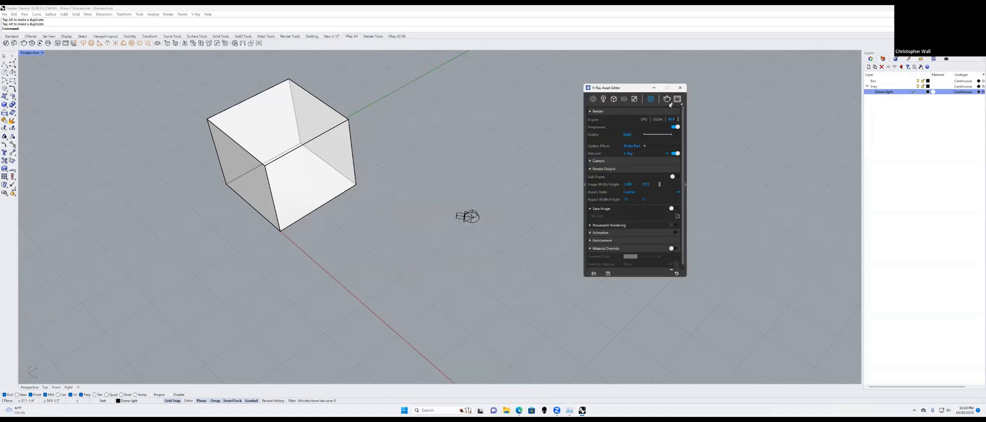
{"action": "left_click", "coordinate": [671, 104]}
{"action": "left_click", "coordinate": [666, 113]}
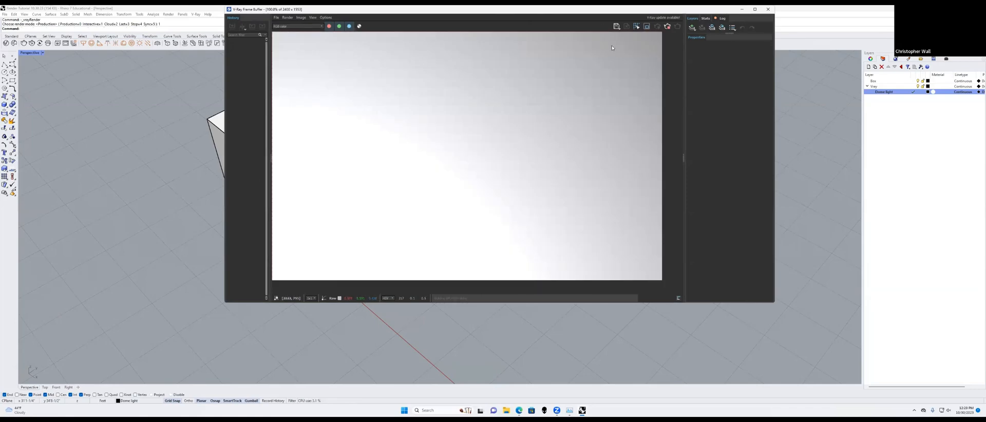
Step: Move the V-Ray Frame Buffer off the model and orbit and pan the Perspective view until the box appears in the render
{"action": "left_click_drag", "start_coordinate": [607, 19], "coordinate": [759, 60]}
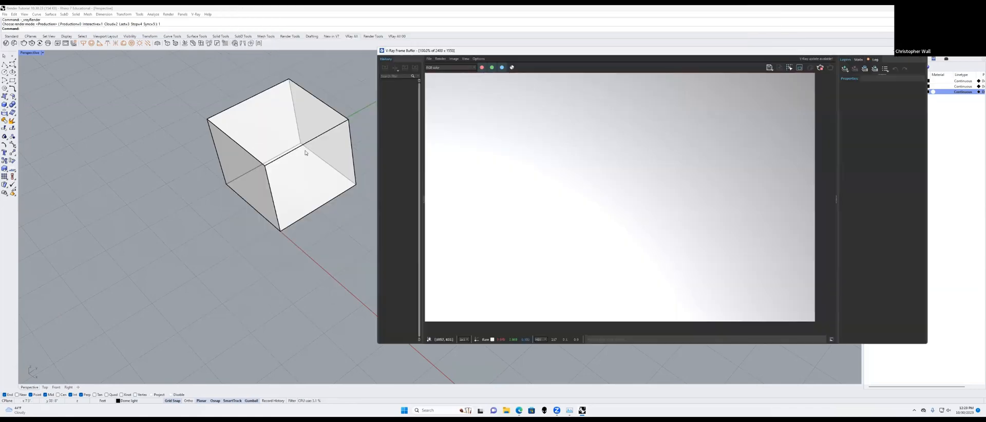
{"action": "right_click_drag", "start_coordinate": [268, 176], "coordinate": [335, 176], "text": "shift"}
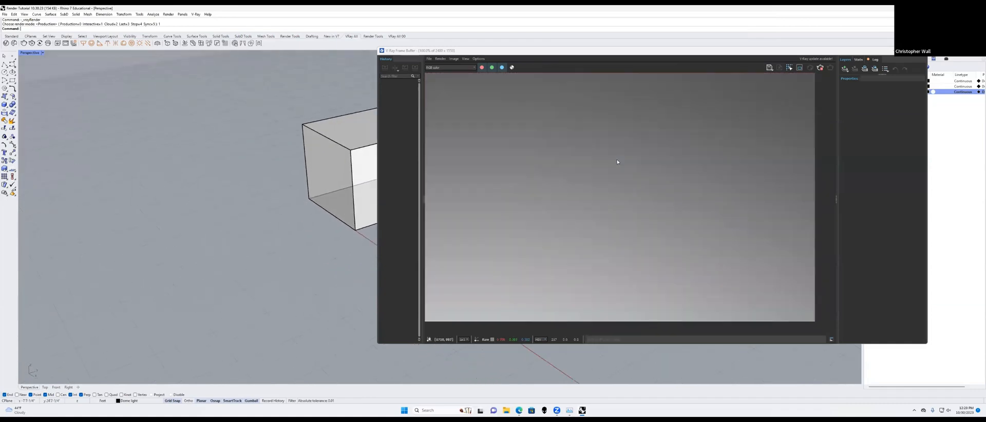
{"action": "right_click_drag", "start_coordinate": [255, 169], "coordinate": [364, 173]}
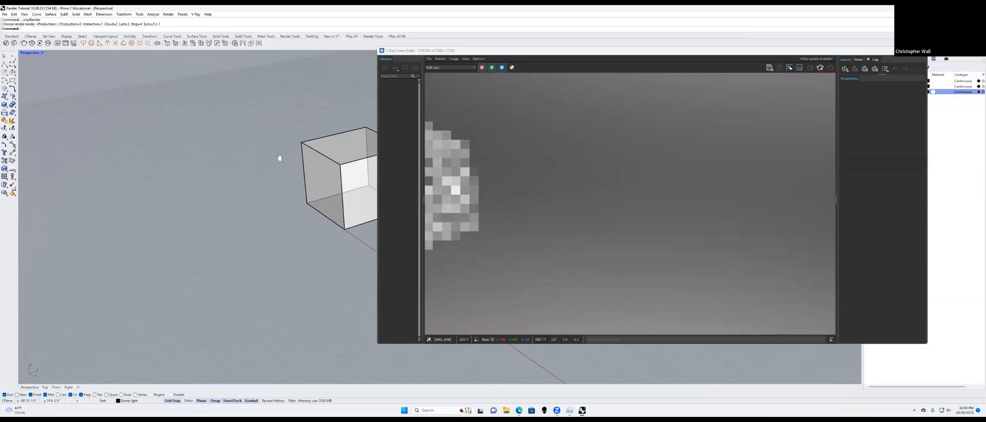
{"action": "right_click_drag", "start_coordinate": [280, 157], "coordinate": [425, 156], "text": "shift"}
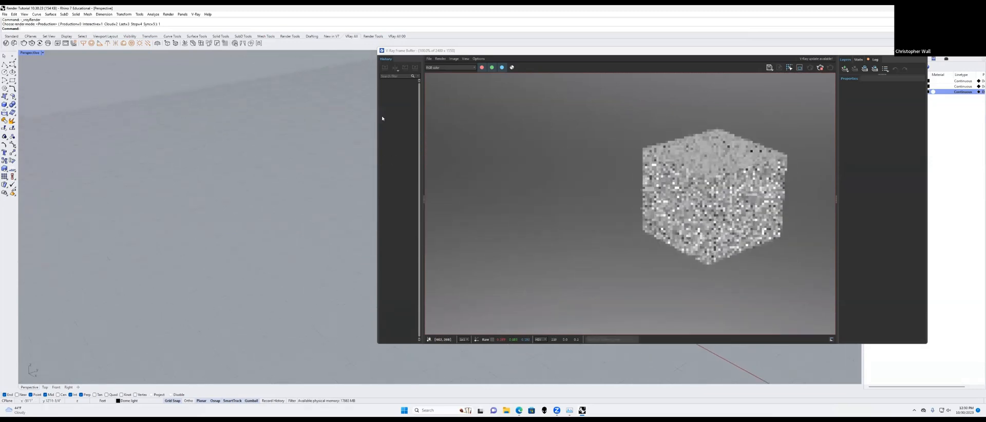
Step: Narrow the V-Ray Frame Buffer and arrange it side by side with the Rhino window
{"action": "left_click", "coordinate": [371, 119]}
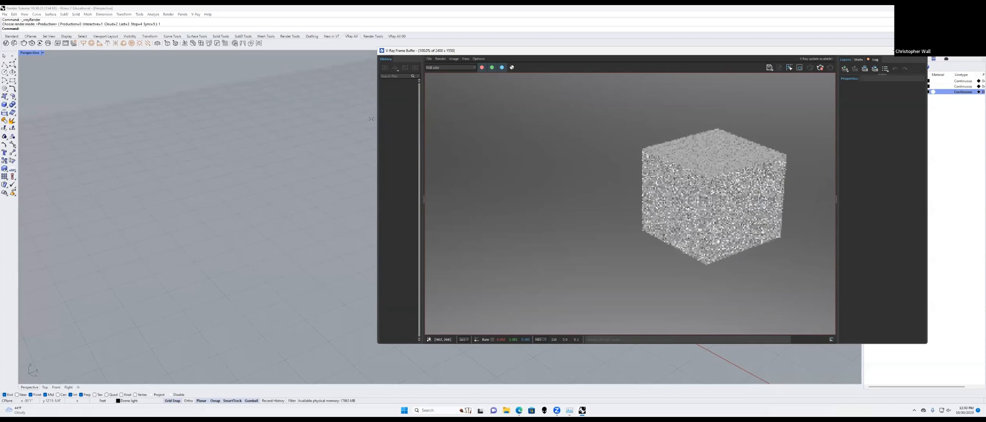
{"action": "left_click_drag", "start_coordinate": [370, 119], "coordinate": [454, 119]}
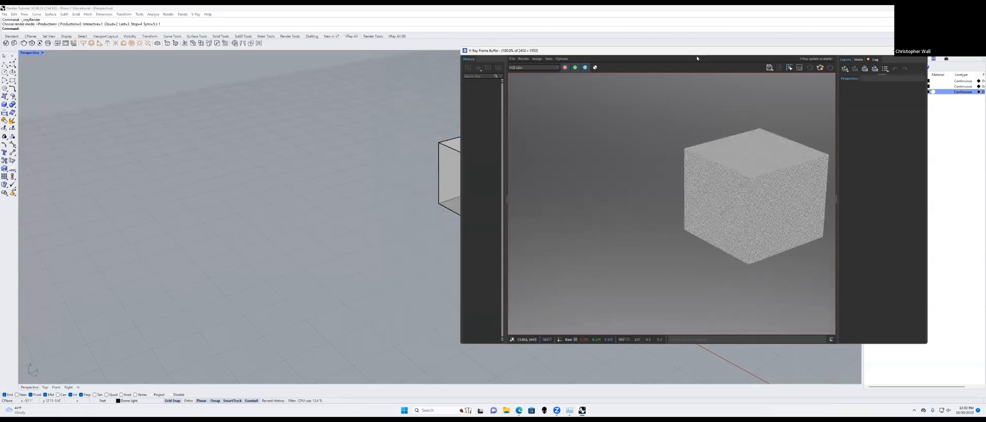
{"action": "left_click_drag", "start_coordinate": [697, 58], "coordinate": [1, 58]}
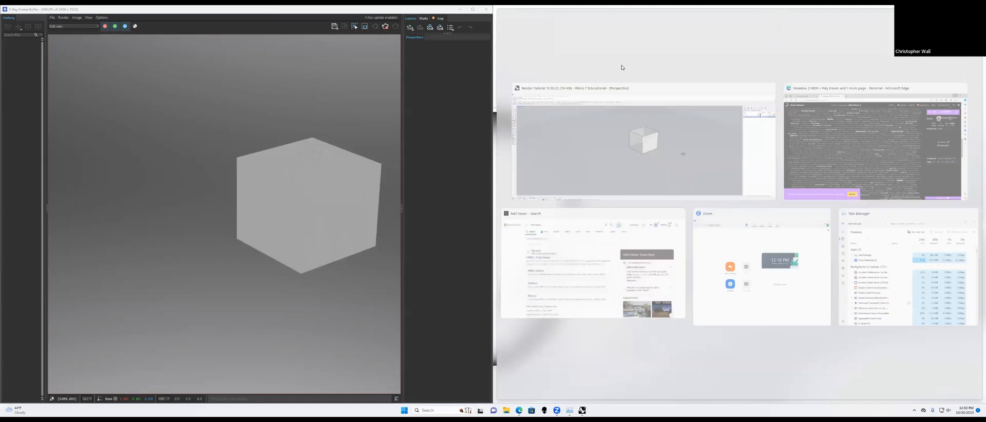
{"action": "left_click", "coordinate": [622, 66]}
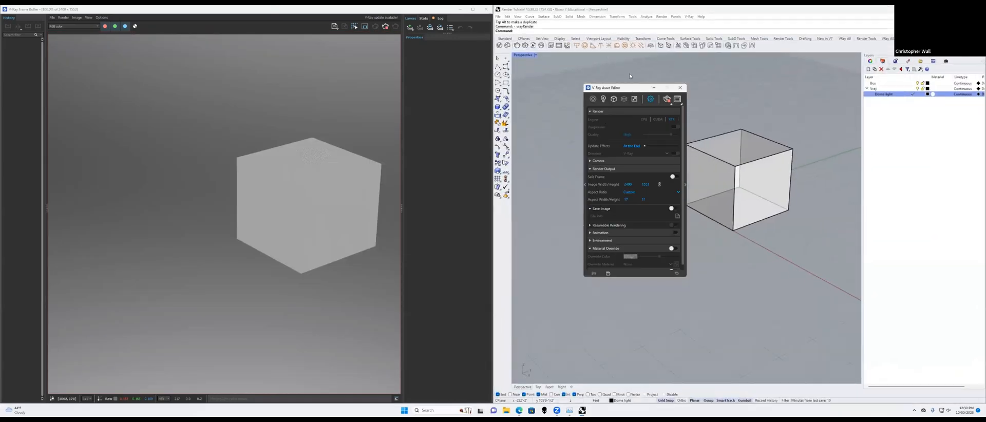
Step: Minimize the V-Ray Asset Editor and pan the Perspective viewport to recentre the box
{"action": "scroll", "coordinate": [288, 205], "scroll_direction": "down", "scroll_amount": 3}
{"action": "scroll", "coordinate": [291, 198], "scroll_direction": "up", "scroll_amount": 3}
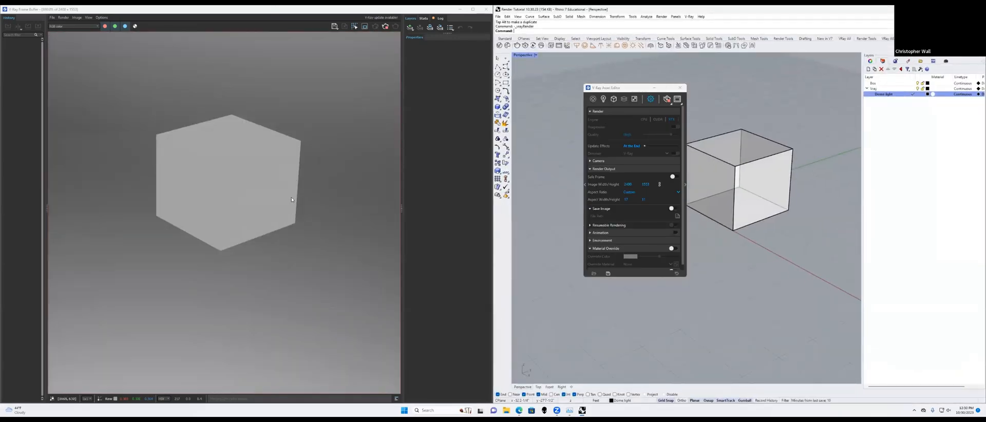
{"action": "left_click", "coordinate": [654, 88]}
{"action": "right_click_drag", "start_coordinate": [737, 115], "coordinate": [671, 120], "text": "shift"}
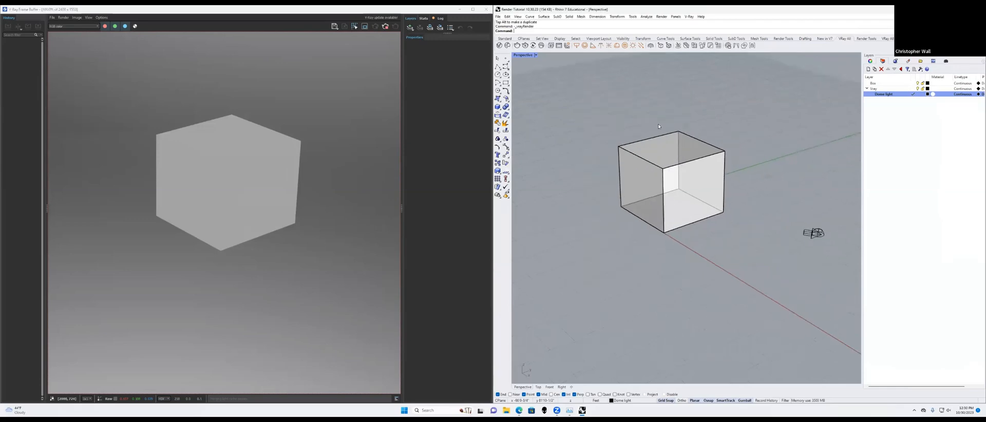
Step: Reopen the V-Ray Asset Editor on its lights, select the dome light in the scene and expand the parameter pane
{"action": "left_click", "coordinate": [689, 16]}
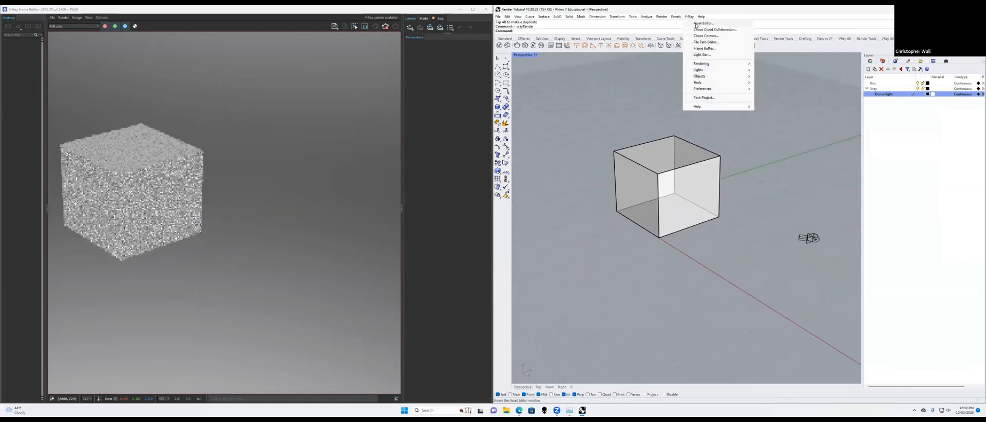
{"action": "left_click", "coordinate": [696, 23]}
{"action": "left_click", "coordinate": [604, 100]}
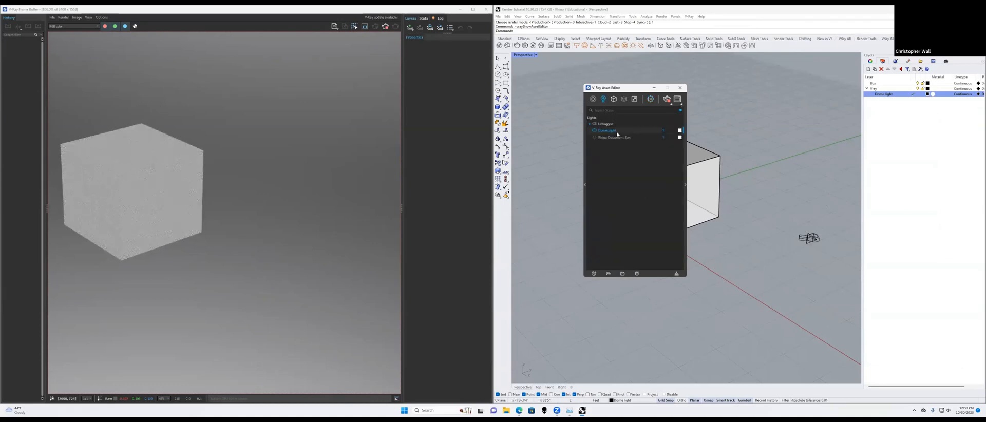
{"action": "left_click", "coordinate": [807, 237]}
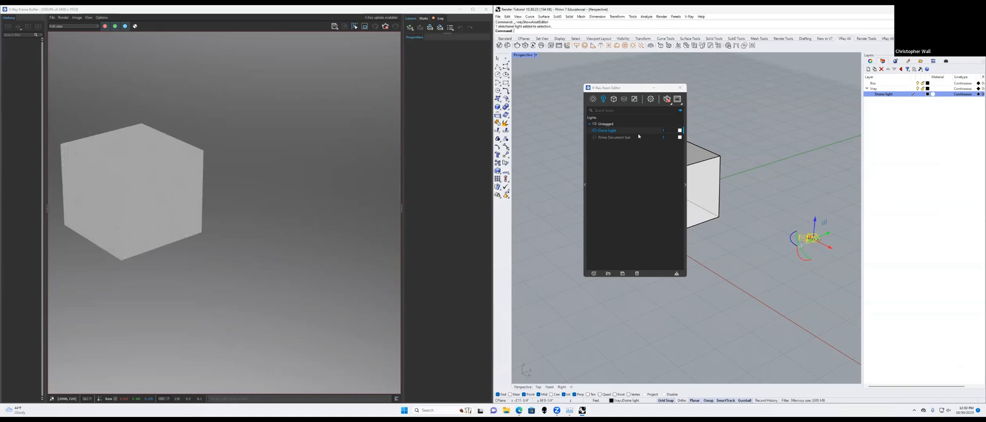
{"action": "left_click", "coordinate": [685, 186]}
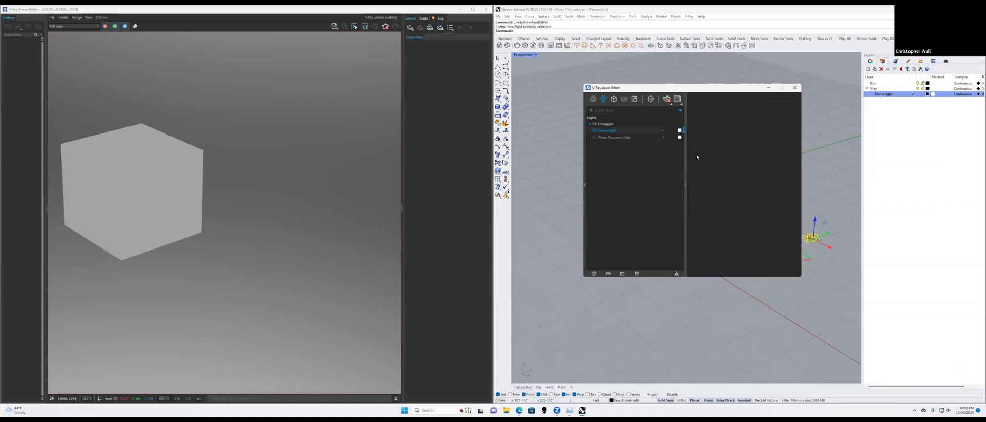
Step: Preview the imported HDRI textures in the Asset Editor and copy the Studio texture
{"action": "left_click", "coordinate": [634, 98]}
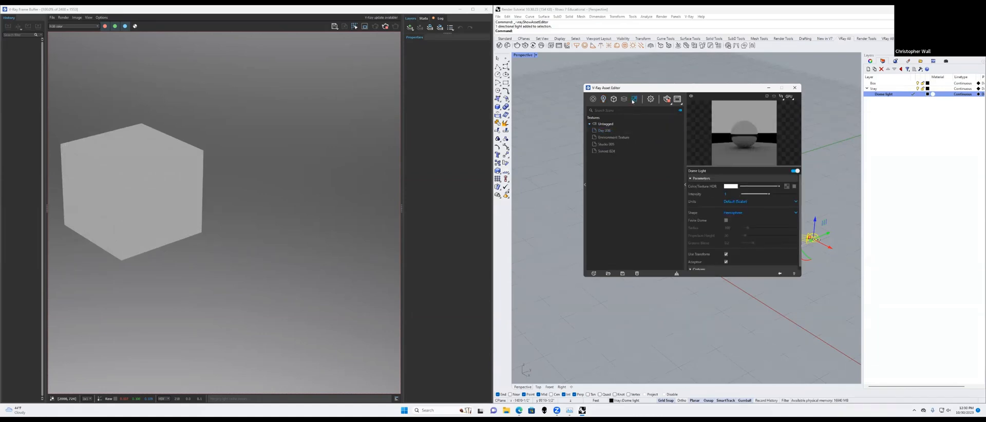
{"action": "left_click", "coordinate": [604, 130]}
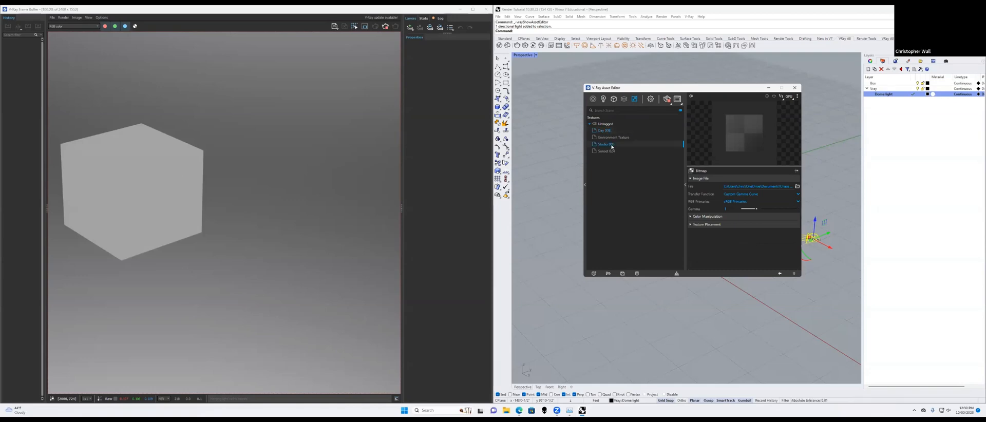
{"action": "right_click", "coordinate": [611, 146]}
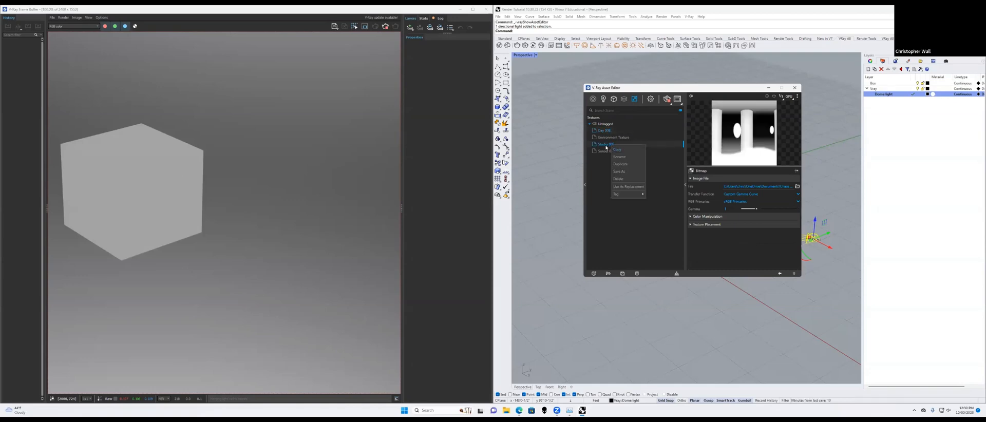
{"action": "left_click", "coordinate": [619, 150]}
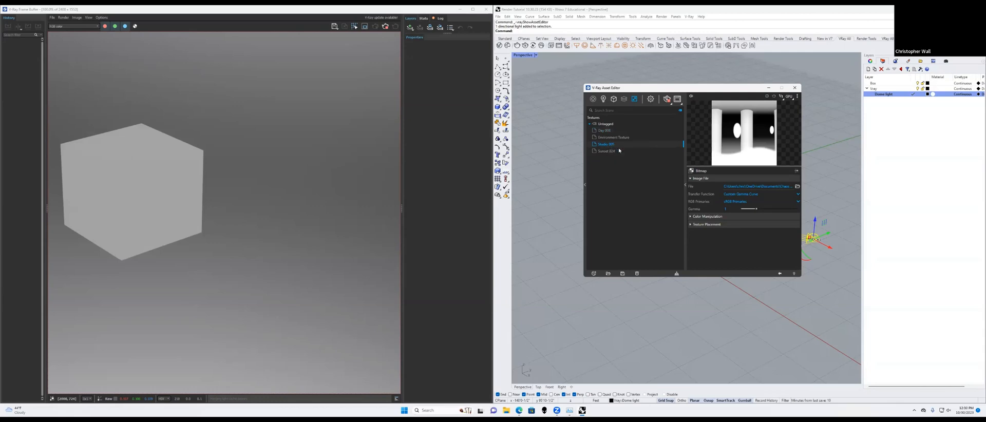
Step: Paste the copied Studio texture as a copy into the dome light's Color/Texture HDR slot
{"action": "left_click", "coordinate": [604, 100]}
{"action": "left_click", "coordinate": [609, 131]}
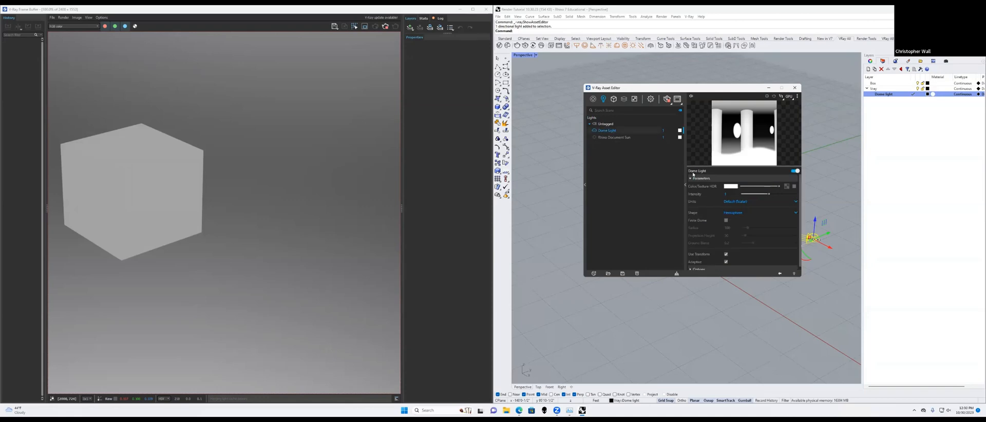
{"action": "left_click", "coordinate": [786, 187]}
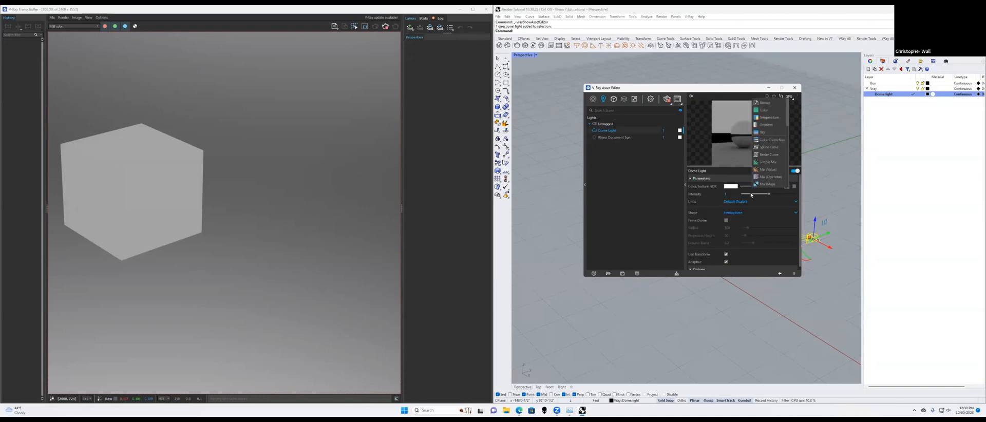
{"action": "left_click", "coordinate": [726, 174]}
{"action": "right_click", "coordinate": [788, 187]}
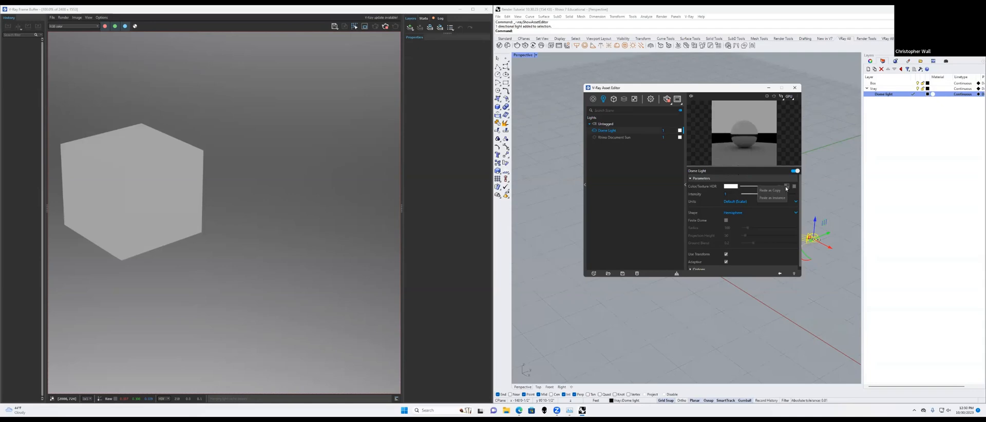
{"action": "left_click", "coordinate": [780, 191]}
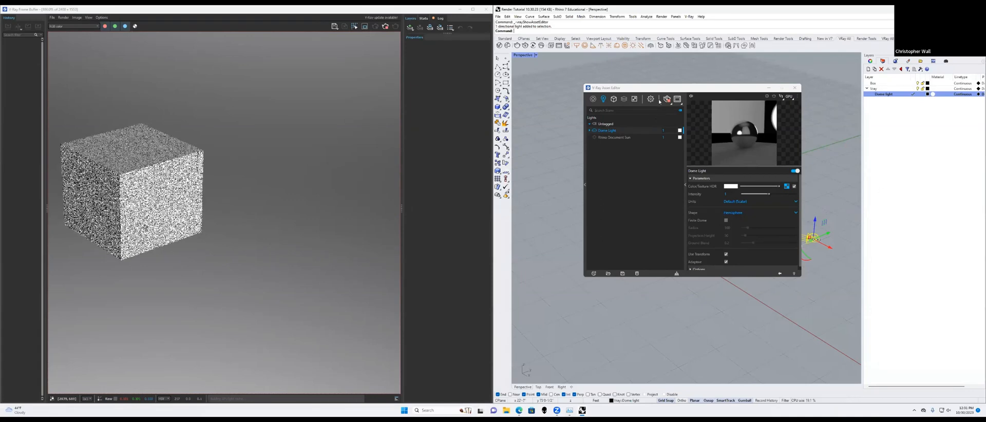
Step: Close the V-Ray Asset Editor and reposition the box in the Perspective viewport
{"action": "left_click", "coordinate": [637, 100]}
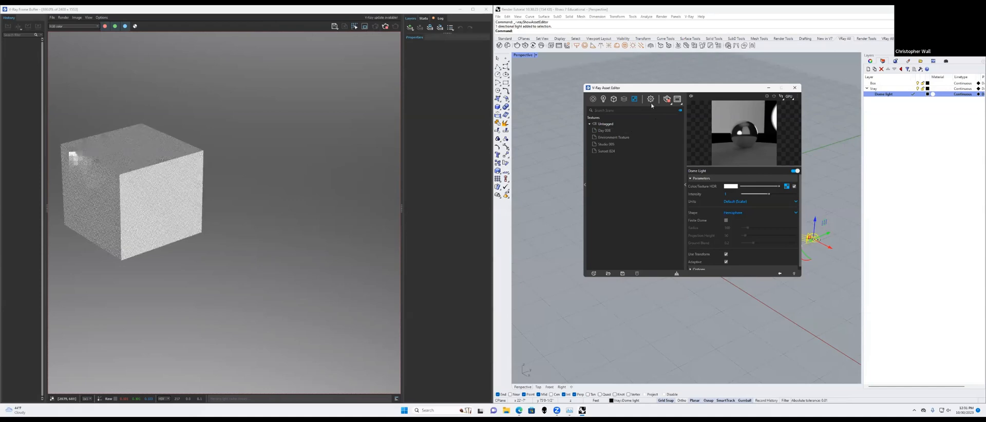
{"action": "left_click", "coordinate": [795, 88]}
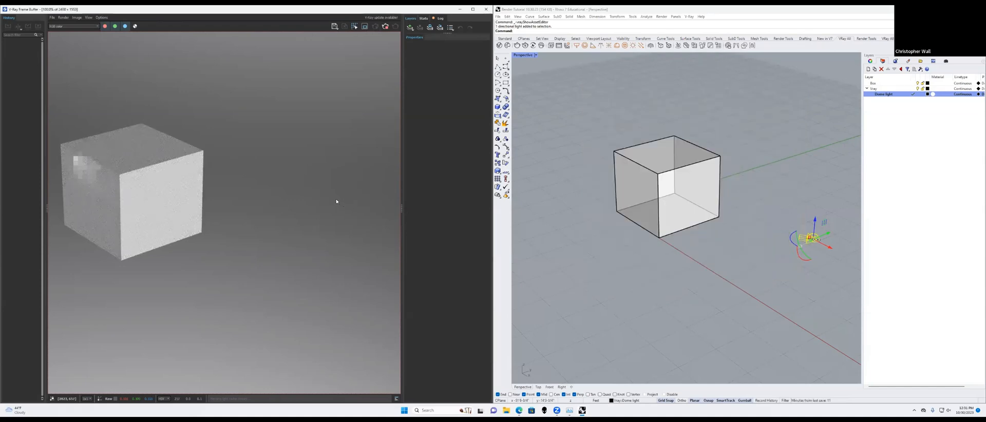
{"action": "right_click_drag", "start_coordinate": [553, 203], "coordinate": [532, 203], "text": "shift"}
{"action": "scroll", "coordinate": [165, 178], "scroll_direction": "down", "scroll_amount": 2}
{"action": "scroll", "coordinate": [165, 178], "scroll_direction": "up", "scroll_amount": 2}
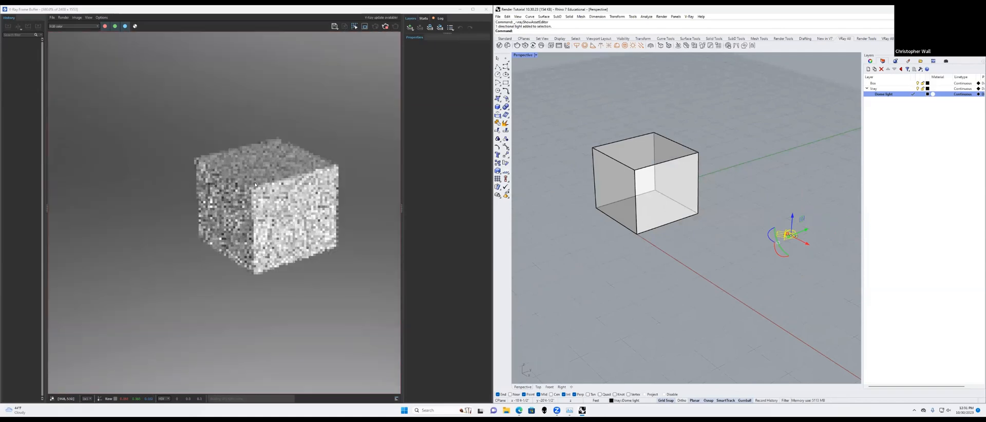
{"action": "scroll", "coordinate": [254, 182], "scroll_direction": "down", "scroll_amount": 1}
{"action": "right_click_drag", "start_coordinate": [673, 249], "coordinate": [645, 246], "text": "shift"}
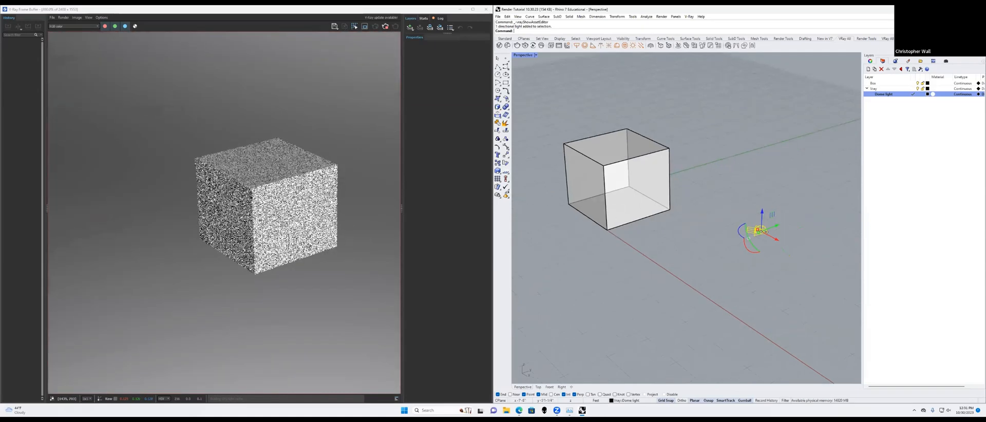
Step: Draw a large corner-to-corner rectangle on the ground plane enclosing the box and the dome light
{"action": "left_click", "coordinate": [505, 84]}
{"action": "scroll", "coordinate": [543, 192], "scroll_direction": "down", "scroll_amount": 2}
{"action": "scroll", "coordinate": [604, 185], "scroll_direction": "up", "scroll_amount": 2}
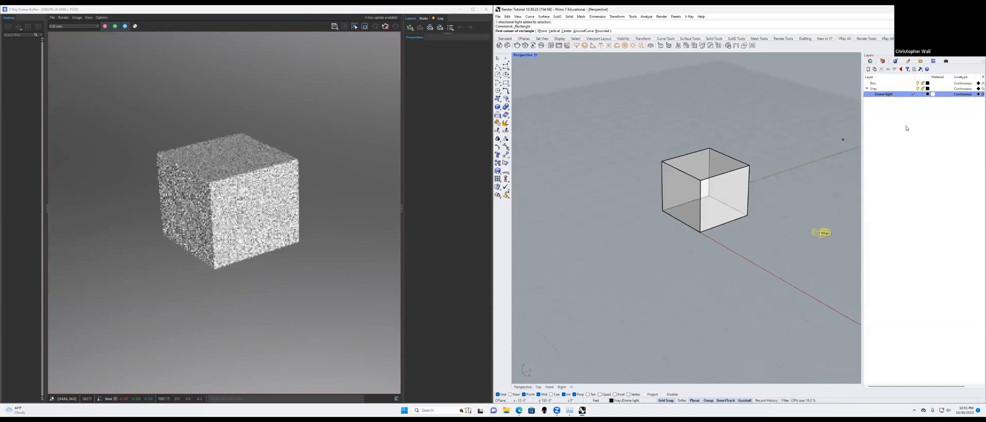
{"action": "left_click", "coordinate": [535, 180]}
{"action": "right_click_drag", "start_coordinate": [801, 208], "coordinate": [721, 212], "text": "shift"}
{"action": "left_click", "coordinate": [821, 218]}
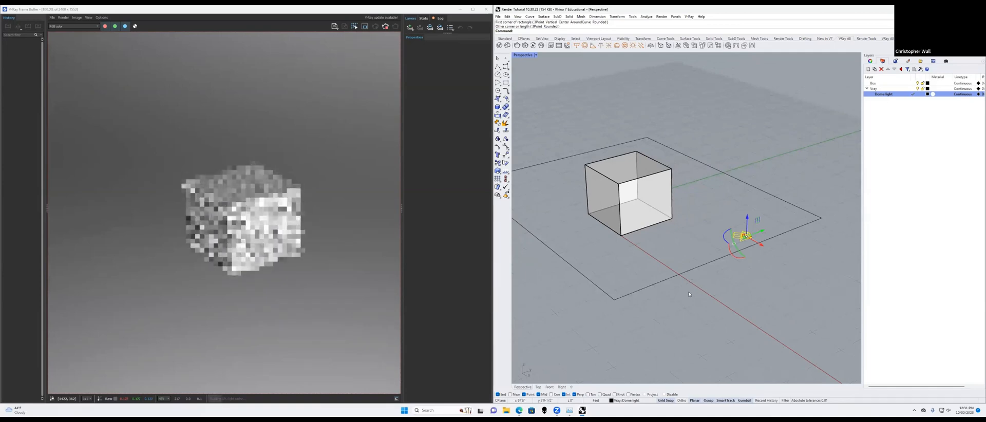
Step: Fill the ground rectangle with a planar surface using PlanarSrf and delete the boundary curve
{"action": "key", "text": "Escape"}
{"action": "left_click", "coordinate": [678, 273]}
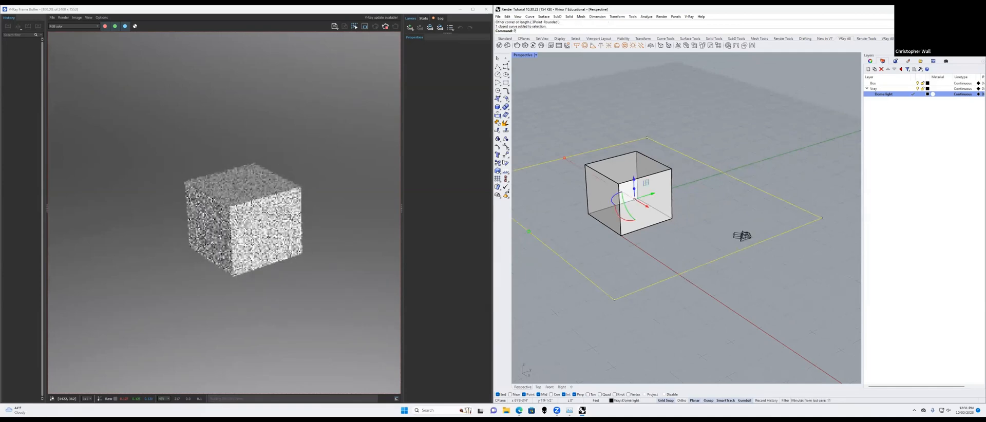
{"action": "type", "text": "PlanarSrf"}
{"action": "key", "text": "Return"}
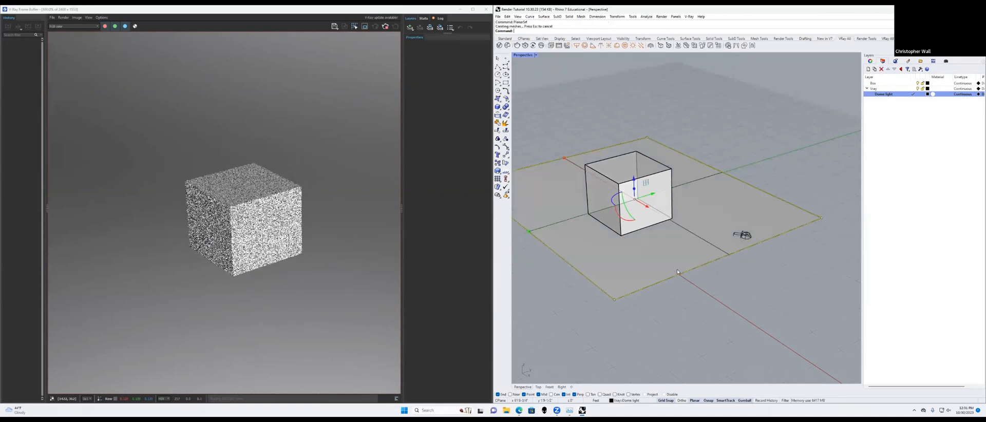
{"action": "key", "text": "Delete"}
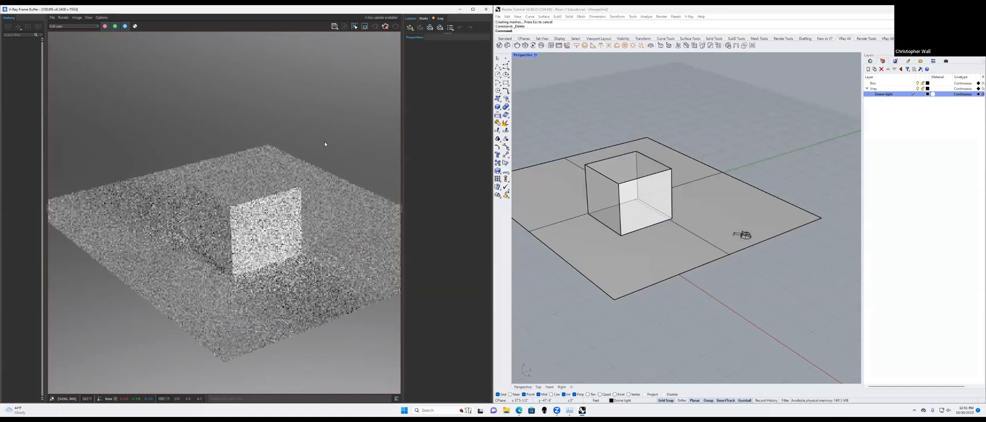
Step: Examine the box and its ground plane in the V-Ray interactive render from several angles and zoom levels
{"action": "right_click_drag", "start_coordinate": [643, 299], "coordinate": [553, 192]}
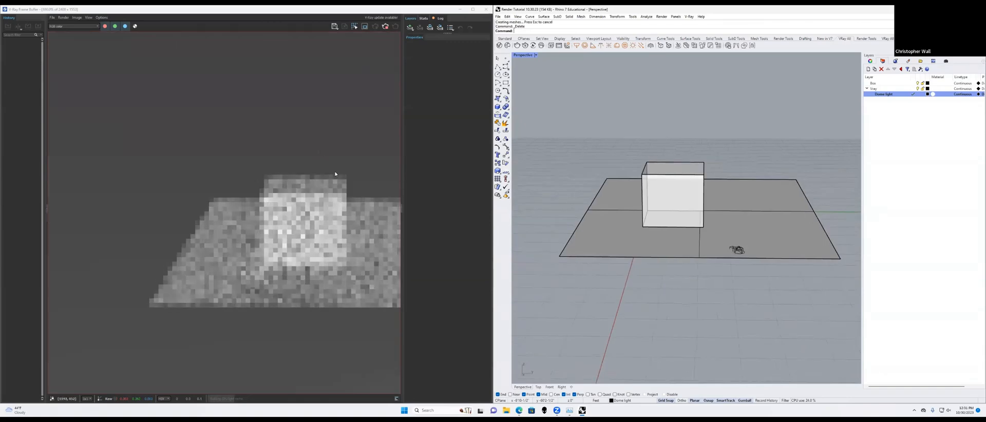
{"action": "scroll", "coordinate": [240, 206], "scroll_direction": "down", "scroll_amount": 2}
{"action": "scroll", "coordinate": [236, 207], "scroll_direction": "up", "scroll_amount": 3}
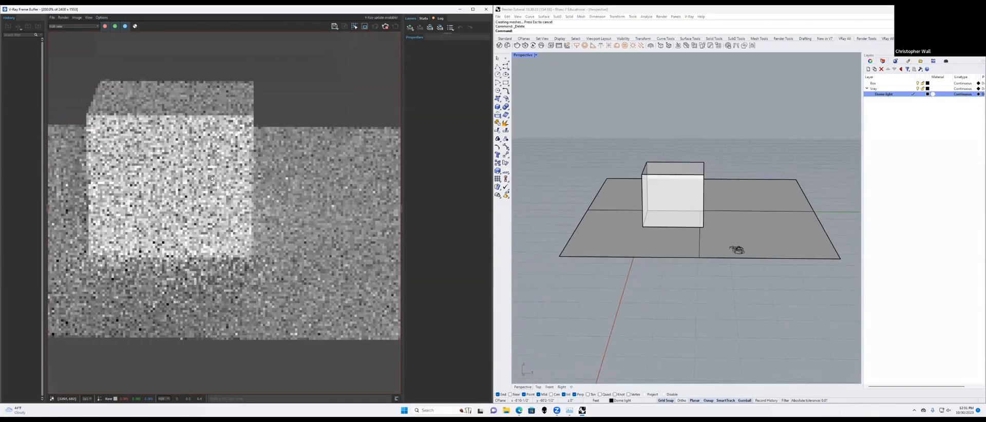
{"action": "right_click_drag", "start_coordinate": [650, 320], "coordinate": [640, 334], "text": "shift"}
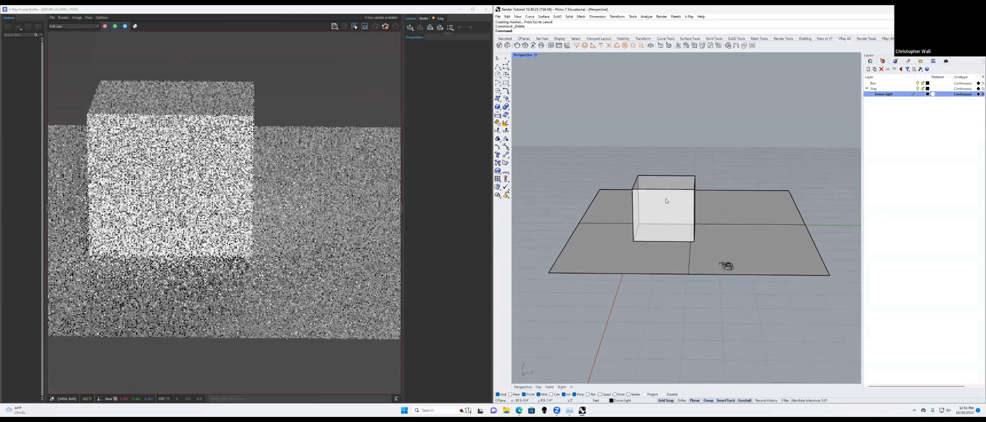
{"action": "scroll", "coordinate": [666, 203], "scroll_direction": "up", "scroll_amount": 4}
{"action": "right_click_drag", "start_coordinate": [676, 204], "coordinate": [606, 234]}
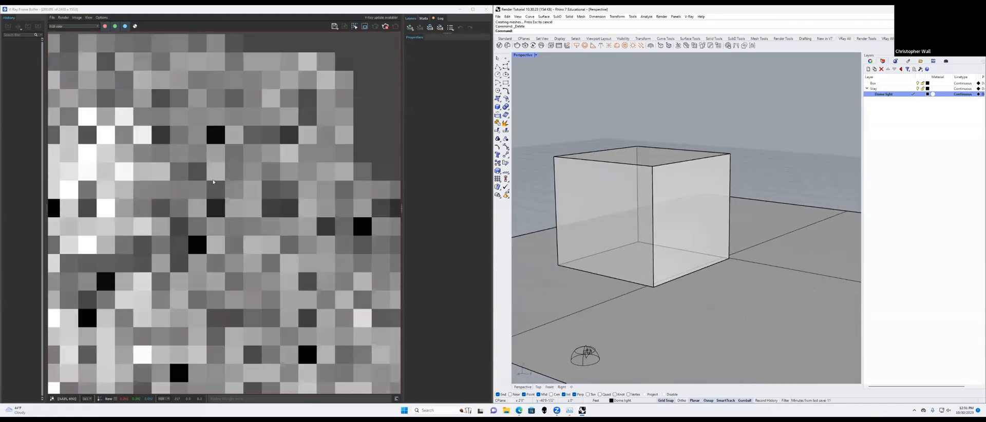
{"action": "scroll", "coordinate": [211, 181], "scroll_direction": "down", "scroll_amount": 2}
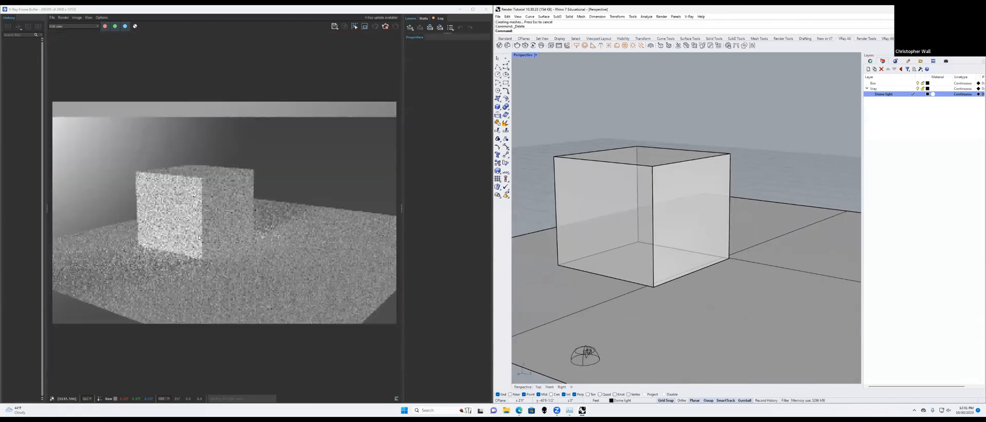
{"action": "scroll", "coordinate": [186, 262], "scroll_direction": "up", "scroll_amount": 1}
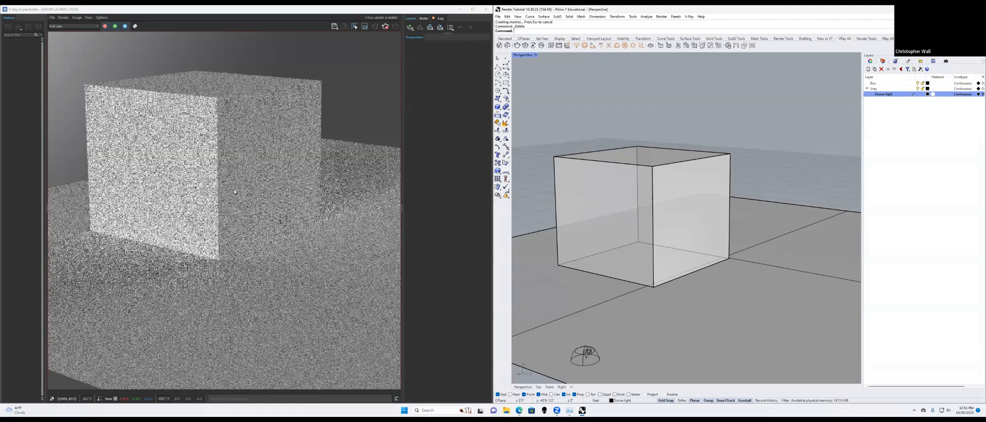
{"action": "scroll", "coordinate": [234, 192], "scroll_direction": "down", "scroll_amount": 1}
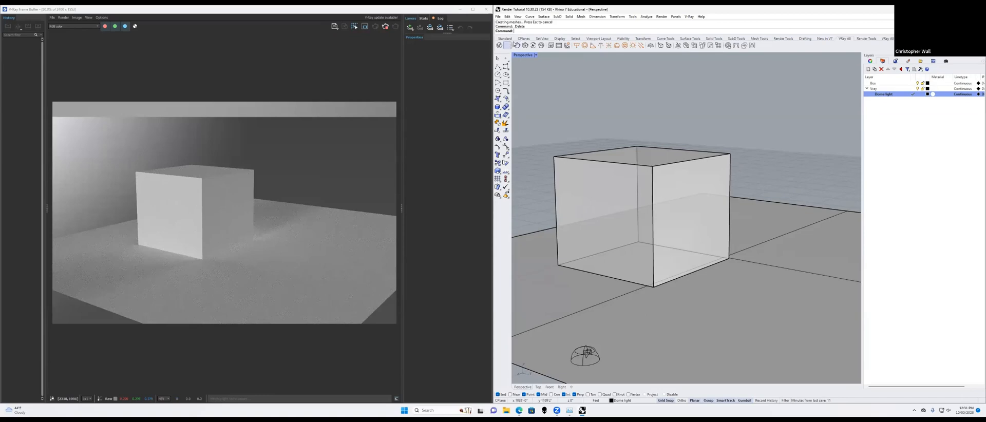
Step: Reopen the V-Ray Asset Editor, select the dome light and expand its Options to show the Invisible setting
{"action": "left_click", "coordinate": [690, 17]}
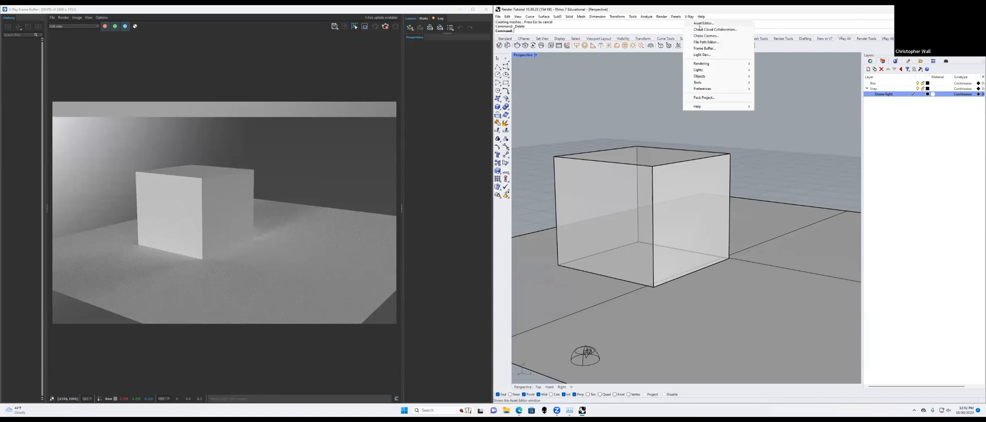
{"action": "left_click", "coordinate": [702, 37]}
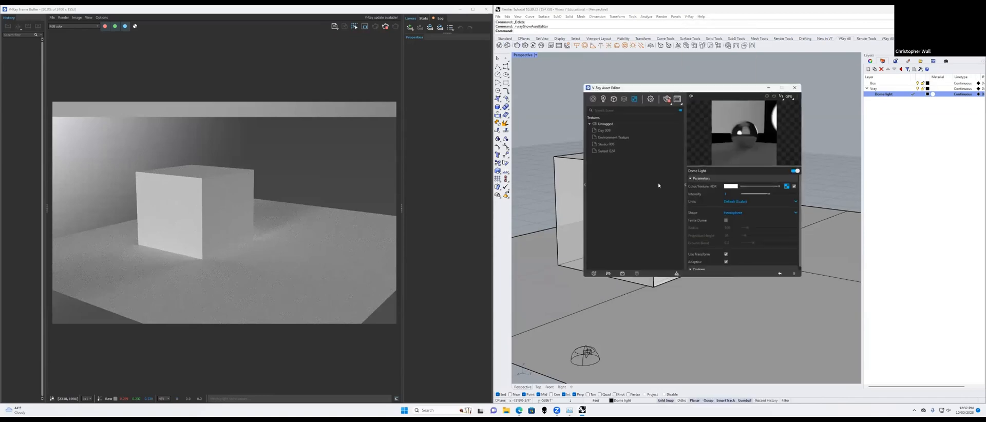
{"action": "left_click", "coordinate": [605, 130]}
{"action": "left_click", "coordinate": [603, 99]}
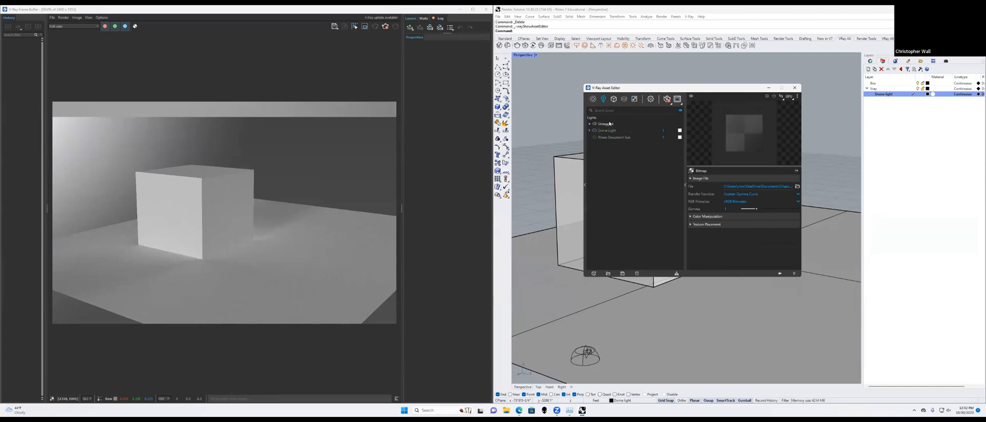
{"action": "left_click", "coordinate": [613, 134]}
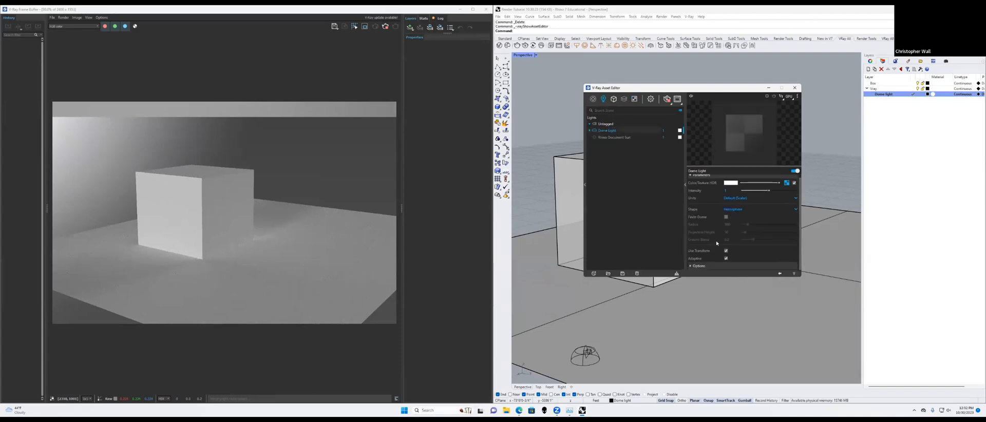
{"action": "left_click", "coordinate": [690, 266]}
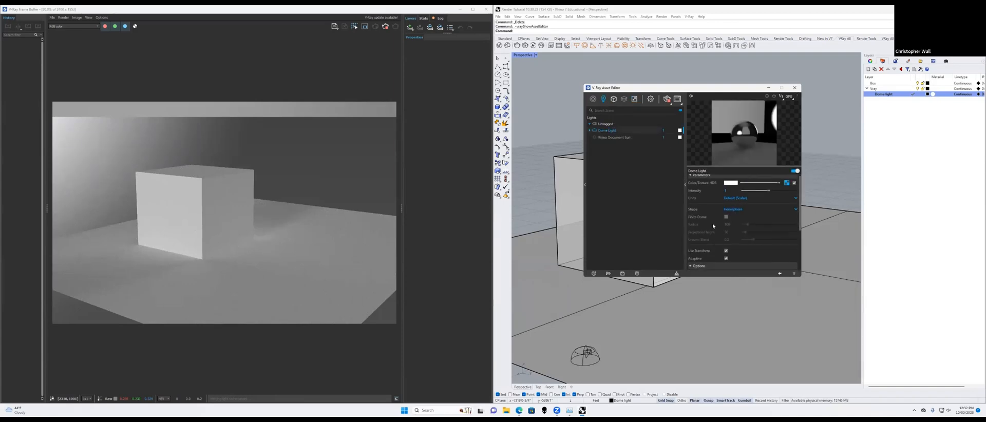
{"action": "scroll", "coordinate": [714, 223], "scroll_direction": "down", "scroll_amount": 3}
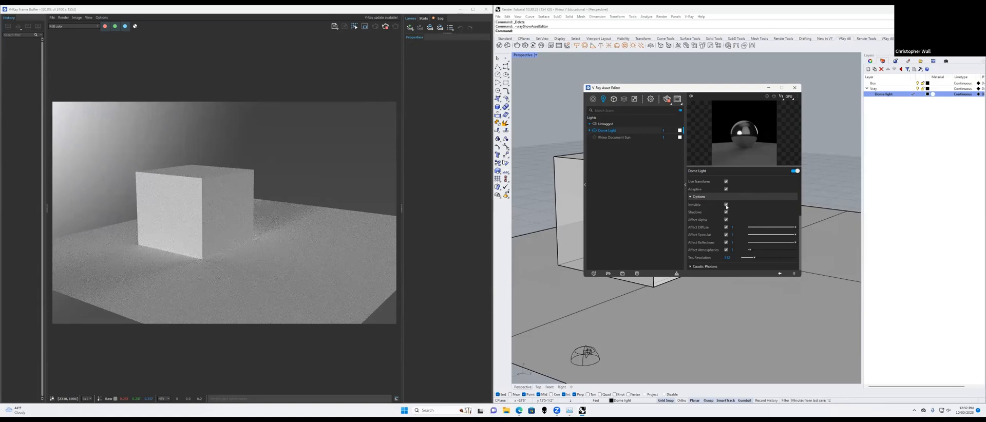
Step: Frame the box from a lower angle, stop the interactive render and start a V-Ray production render
{"action": "left_click", "coordinate": [325, 159]}
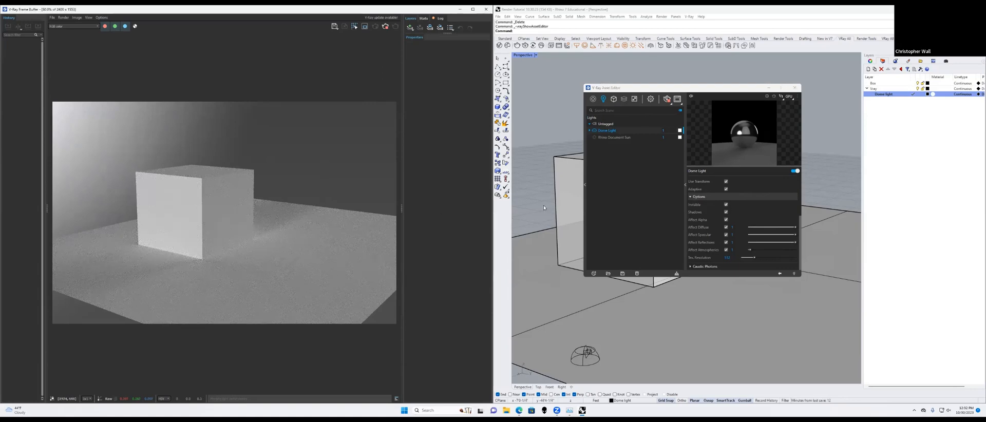
{"action": "right_click_drag", "start_coordinate": [544, 205], "coordinate": [542, 196]}
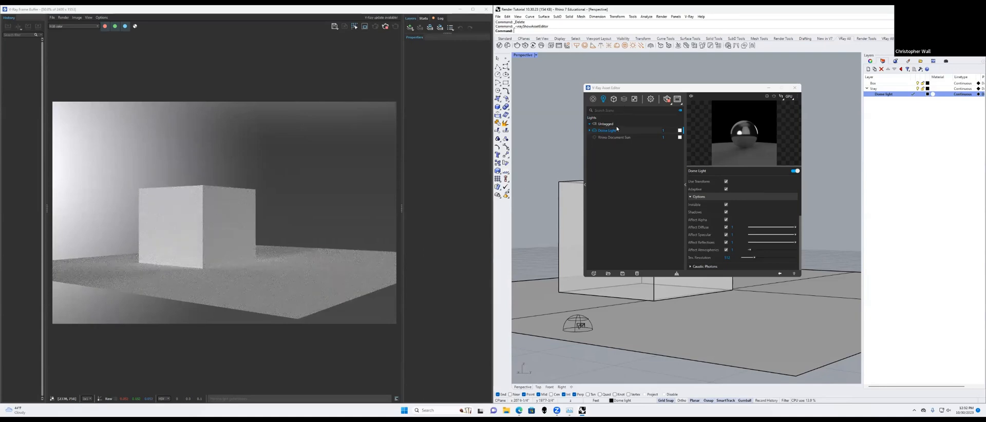
{"action": "scroll", "coordinate": [697, 198], "scroll_direction": "up", "scroll_amount": 3}
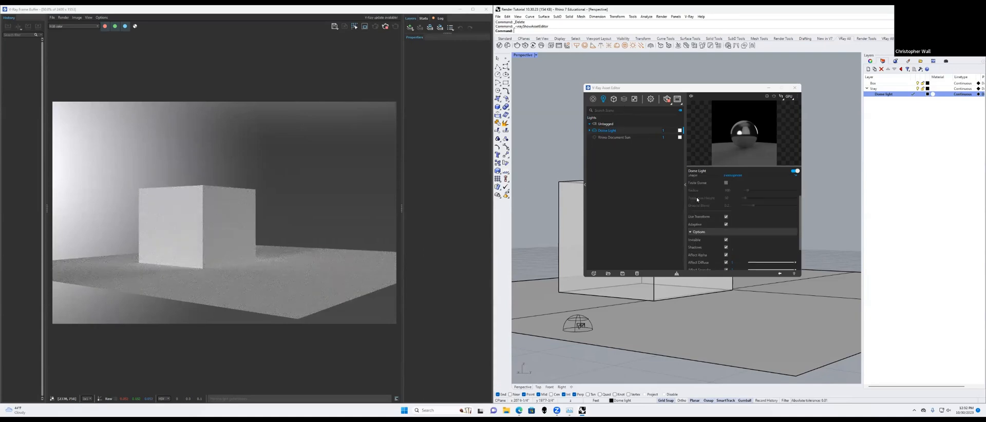
{"action": "left_click", "coordinate": [671, 103]}
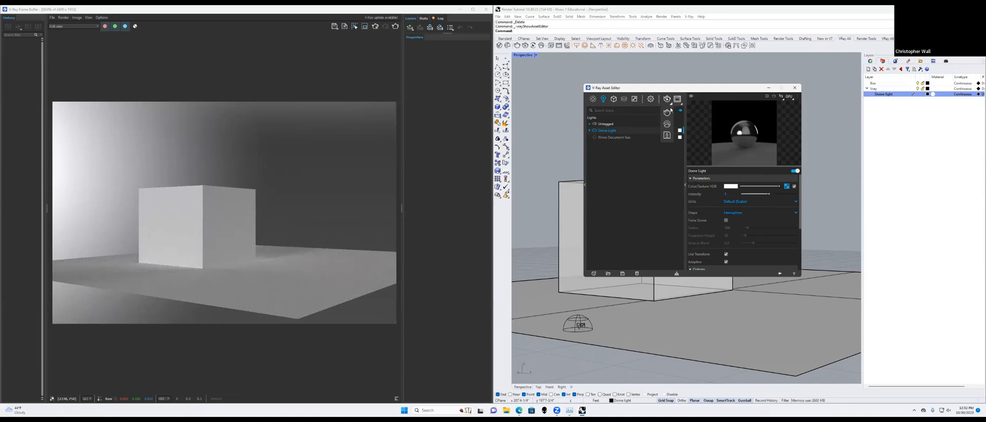
{"action": "left_click", "coordinate": [668, 112]}
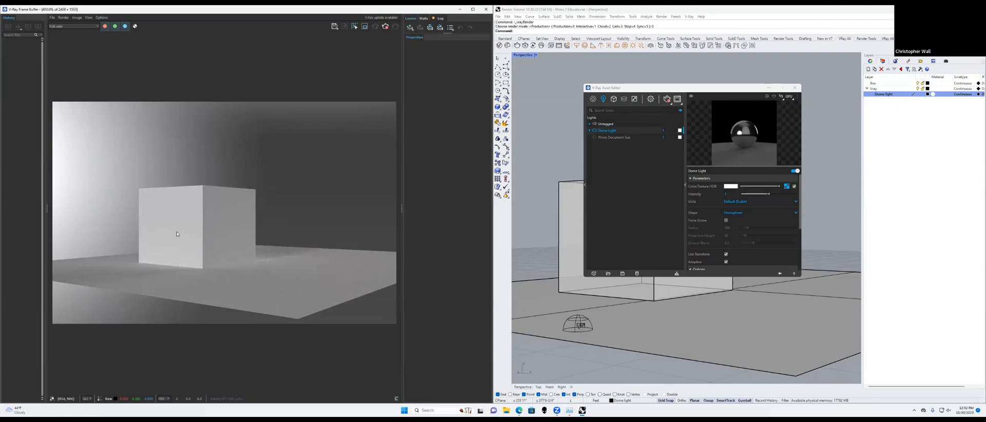
{"action": "scroll", "coordinate": [180, 235], "scroll_direction": "down", "scroll_amount": 2}
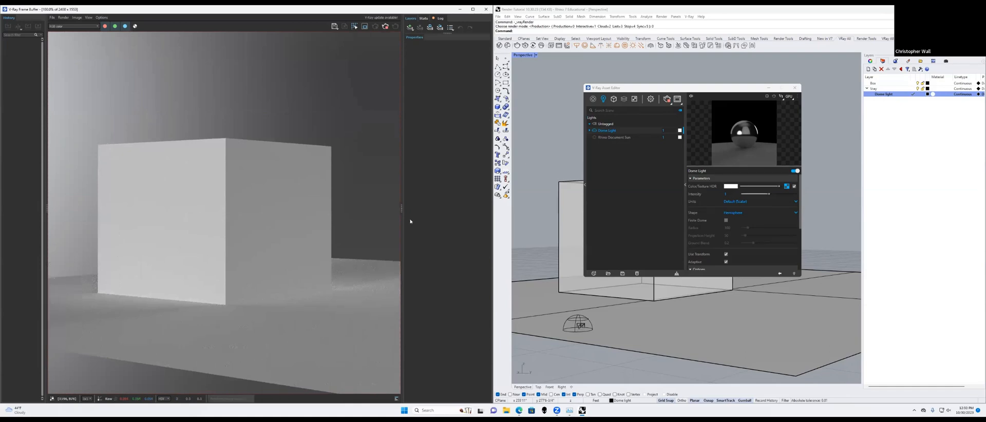
Step: Display the Named Views list without saving the current view and minimize the V-Ray Asset Editor
{"action": "left_click", "coordinate": [948, 62]}
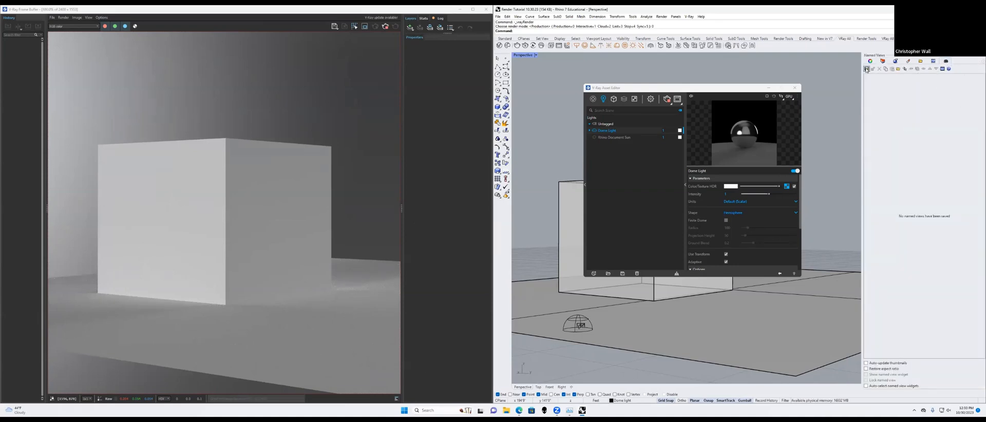
{"action": "left_click", "coordinate": [866, 69]}
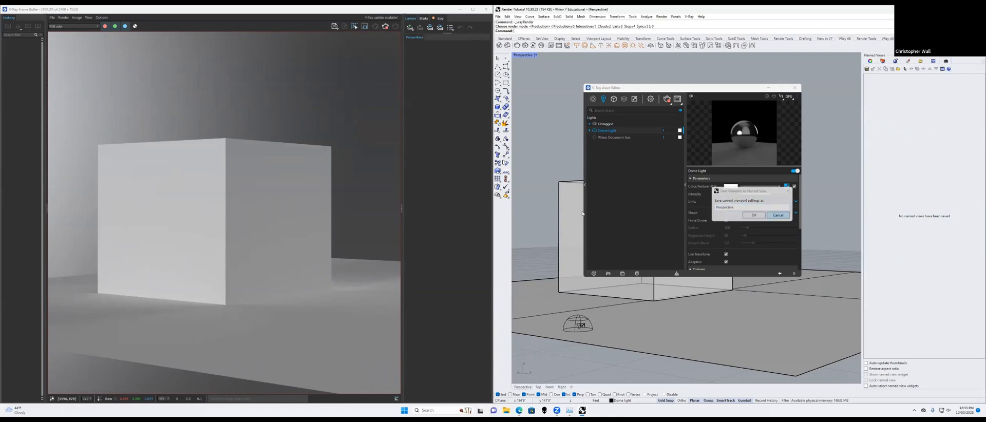
{"action": "key", "text": "Escape"}
{"action": "left_click", "coordinate": [769, 88]}
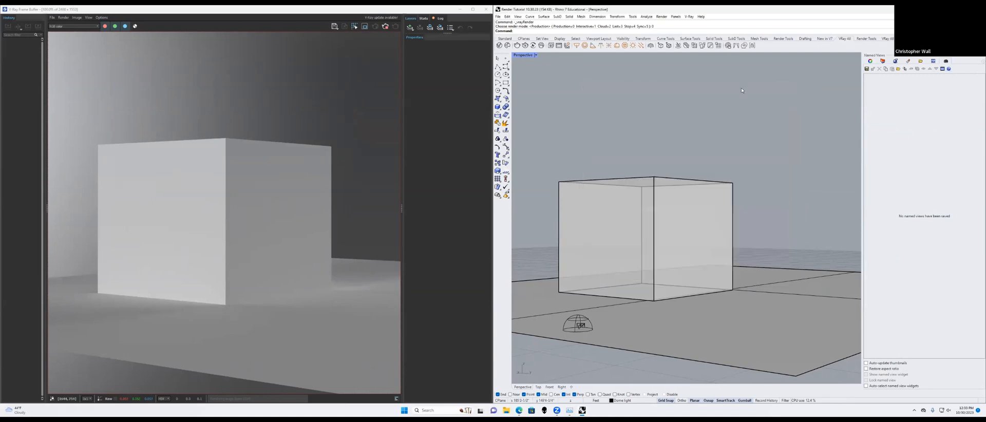
Step: Set the Perspective viewport to the NW isometric view
{"action": "right_click_drag", "start_coordinate": [741, 91], "coordinate": [711, 119]}
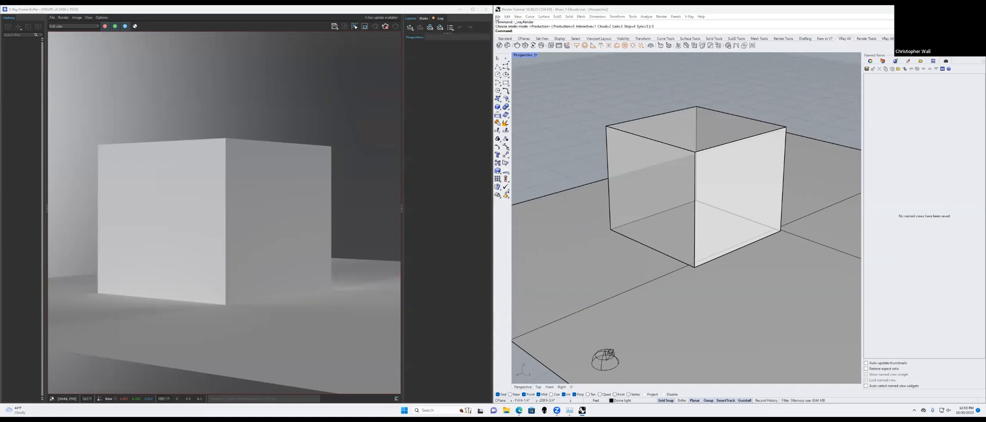
{"action": "right_click", "coordinate": [526, 21]}
{"action": "key", "text": "Escape"}
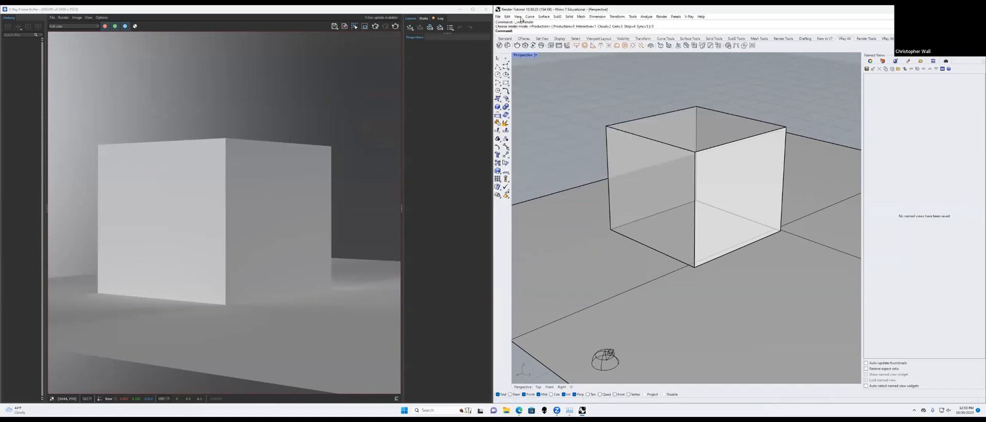
{"action": "left_click", "coordinate": [518, 17]}
{"action": "mouse_move", "coordinate": [544, 74]}
{"action": "mouse_move", "coordinate": [651, 131]}
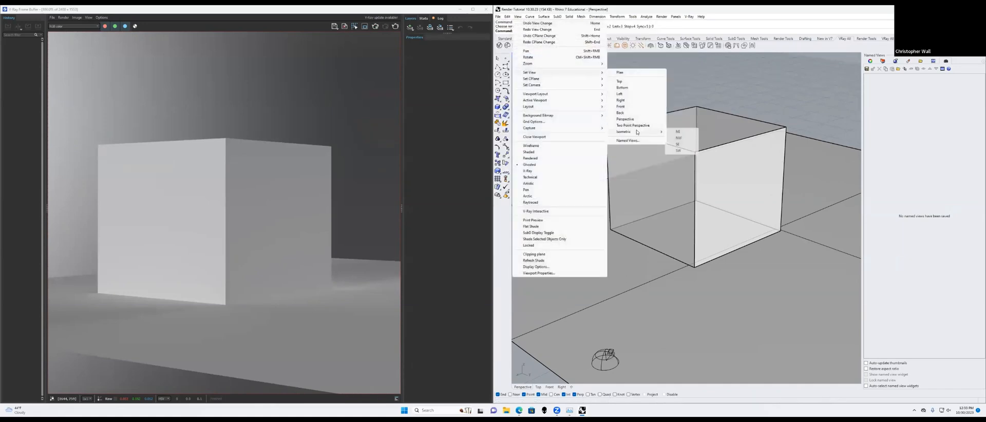
{"action": "left_click", "coordinate": [688, 139]}
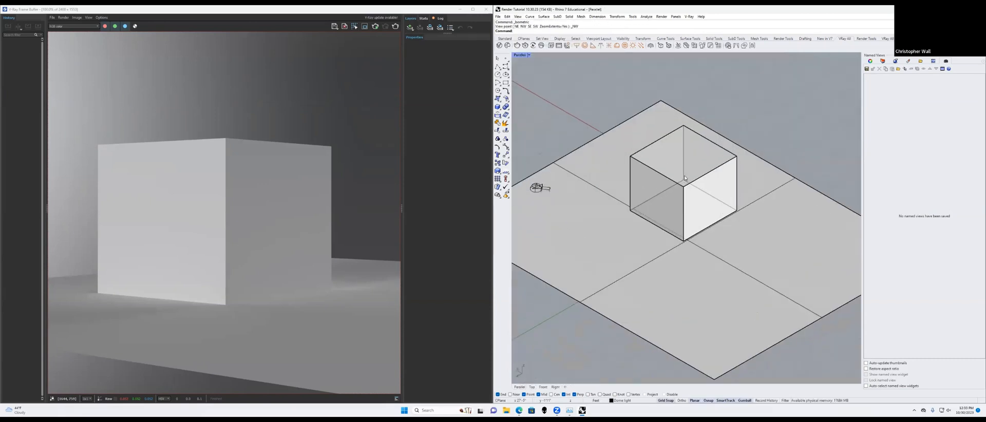
Step: Zoom in on the box and save the current isometric view as a named view called Iso 1
{"action": "left_click", "coordinate": [867, 68]}
{"action": "left_click", "coordinate": [751, 205]}
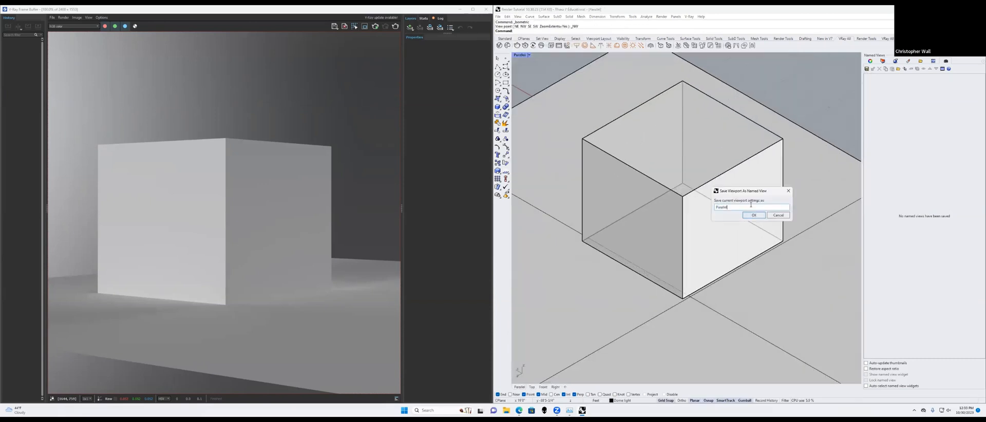
{"action": "key", "text": "BackSpace"}
{"action": "key", "text": "BackSpace"}
{"action": "key", "text": "BackSpace"}
{"action": "key", "text": "BackSpace"}
{"action": "key", "text": "BackSpace"}
{"action": "key", "text": "BackSpace"}
{"action": "key", "text": "BackSpace"}
{"action": "key", "text": "BackSpace"}
{"action": "key", "text": "Return"}
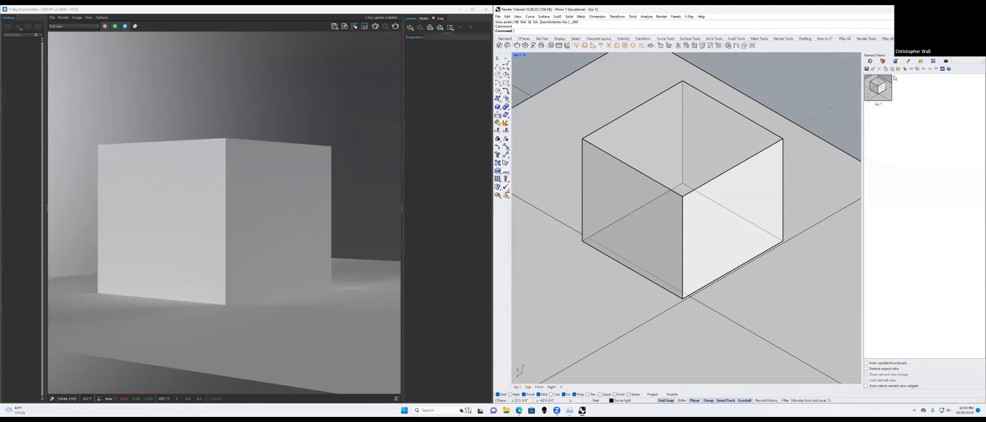
Step: Look through the list of available panels and open the Named Views manager
{"action": "right_click", "coordinate": [947, 61]}
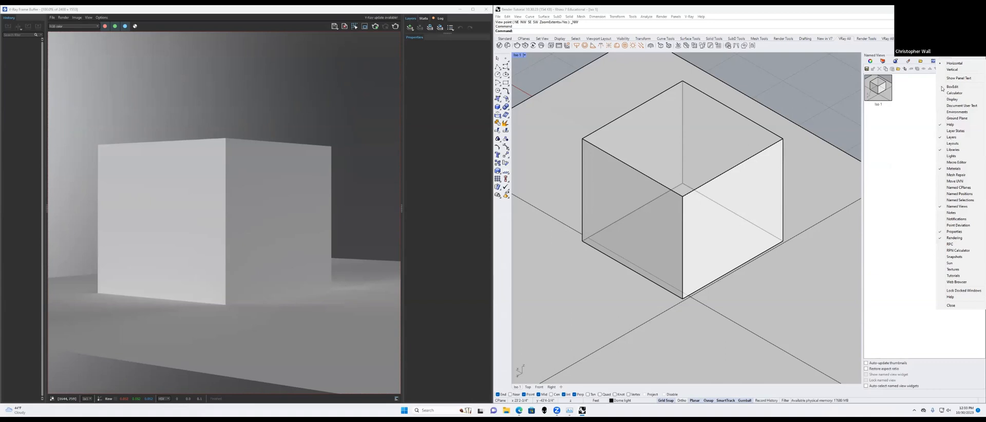
{"action": "left_click", "coordinate": [911, 95]}
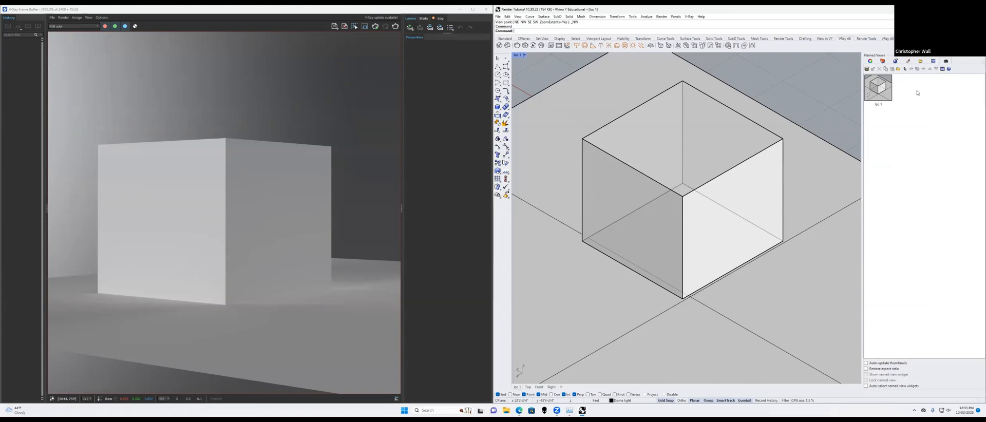
{"action": "left_click", "coordinate": [977, 64]}
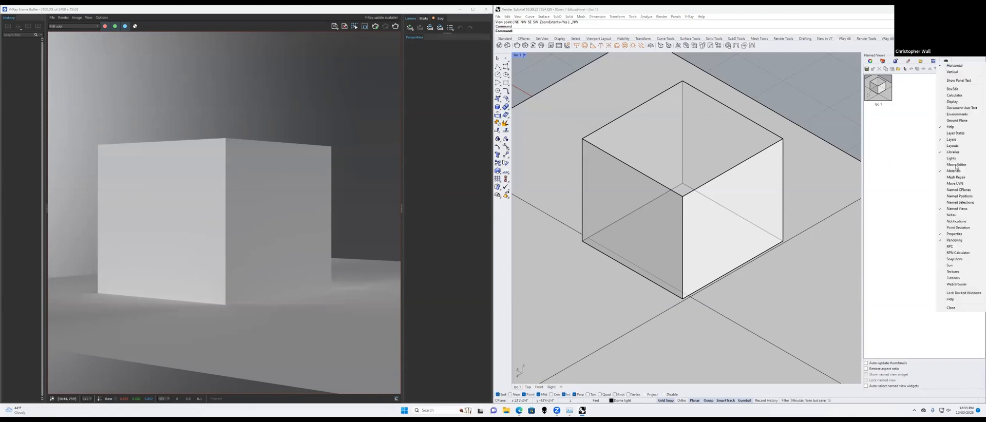
{"action": "left_click", "coordinate": [913, 145]}
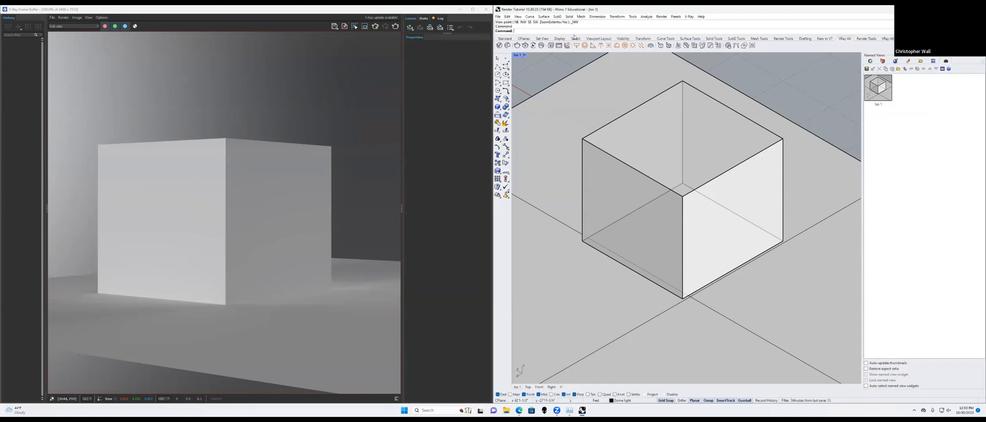
{"action": "left_click", "coordinate": [516, 17]}
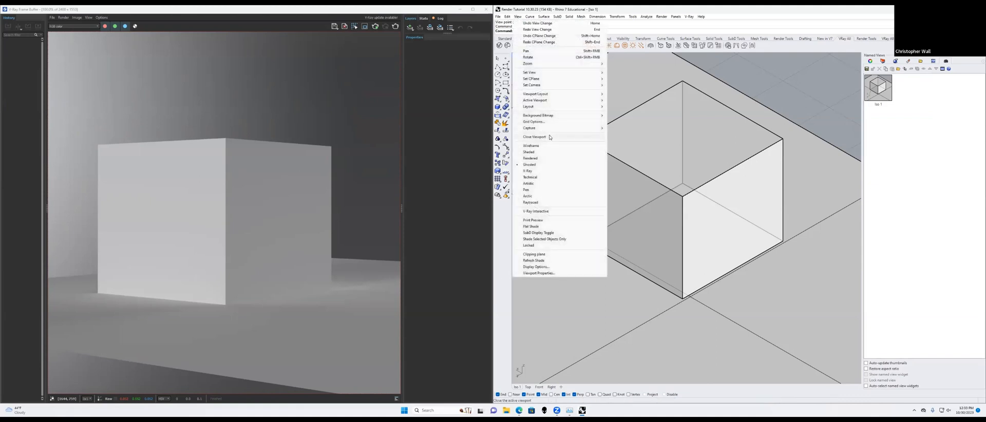
{"action": "mouse_move", "coordinate": [575, 72]}
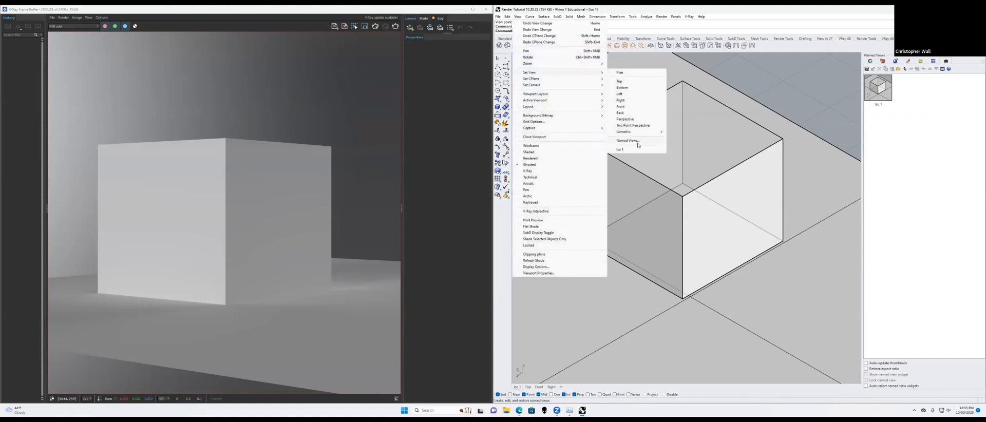
{"action": "left_click", "coordinate": [638, 143]}
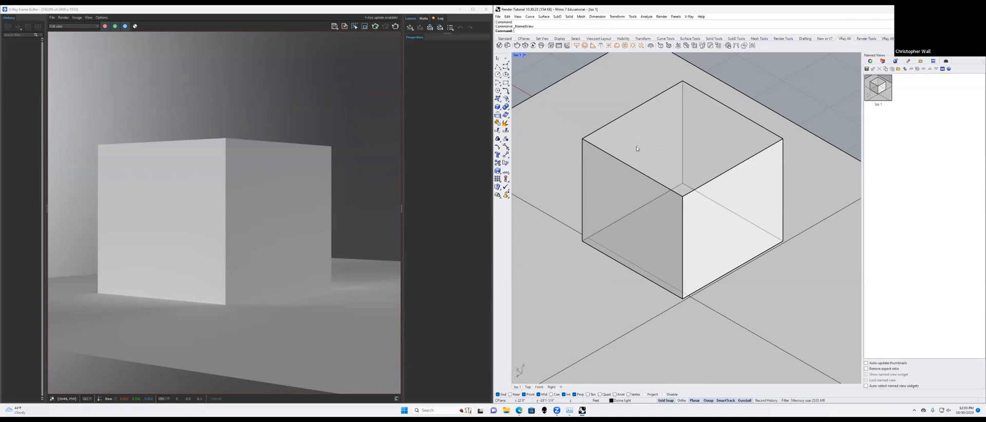
Step: Examine the rendered box in the V-Ray Frame Buffer, both close up and as a full image
{"action": "scroll", "coordinate": [246, 201], "scroll_direction": "down", "scroll_amount": 2}
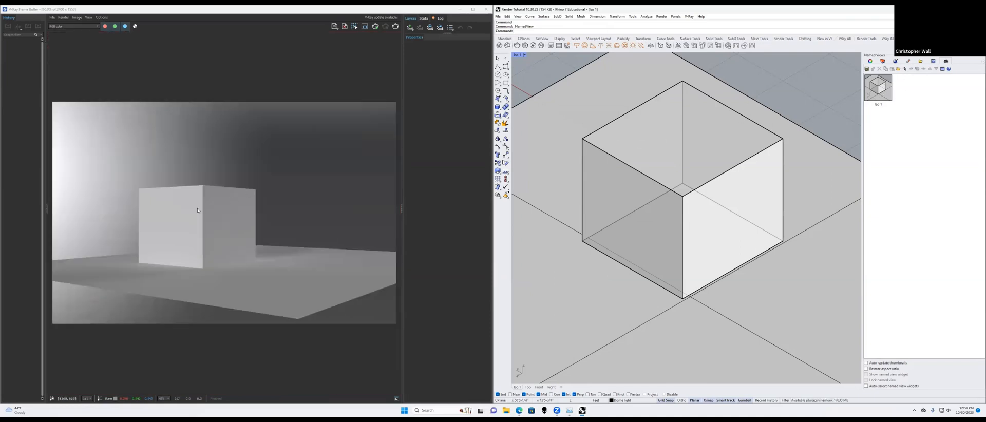
{"action": "scroll", "coordinate": [197, 208], "scroll_direction": "up", "scroll_amount": 4}
{"action": "scroll", "coordinate": [159, 230], "scroll_direction": "down", "scroll_amount": 3}
{"action": "scroll", "coordinate": [163, 224], "scroll_direction": "up", "scroll_amount": 3}
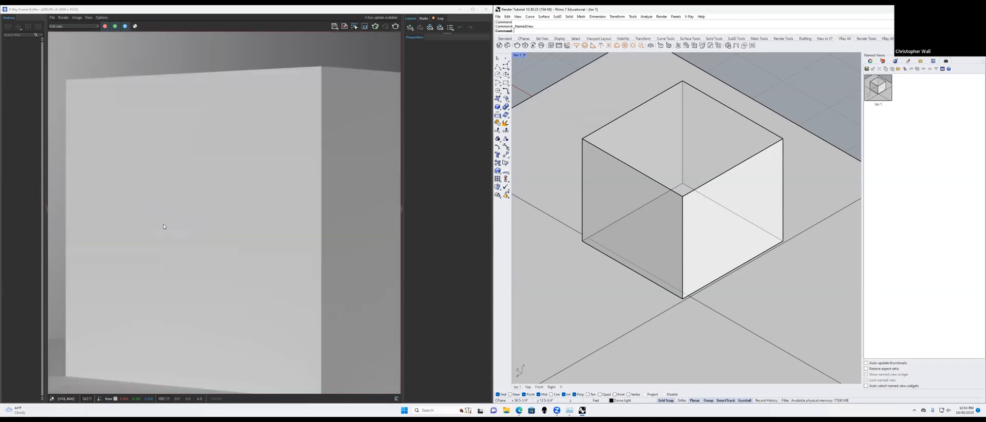
{"action": "scroll", "coordinate": [167, 223], "scroll_direction": "down", "scroll_amount": 1}
{"action": "scroll", "coordinate": [220, 221], "scroll_direction": "up", "scroll_amount": 2}
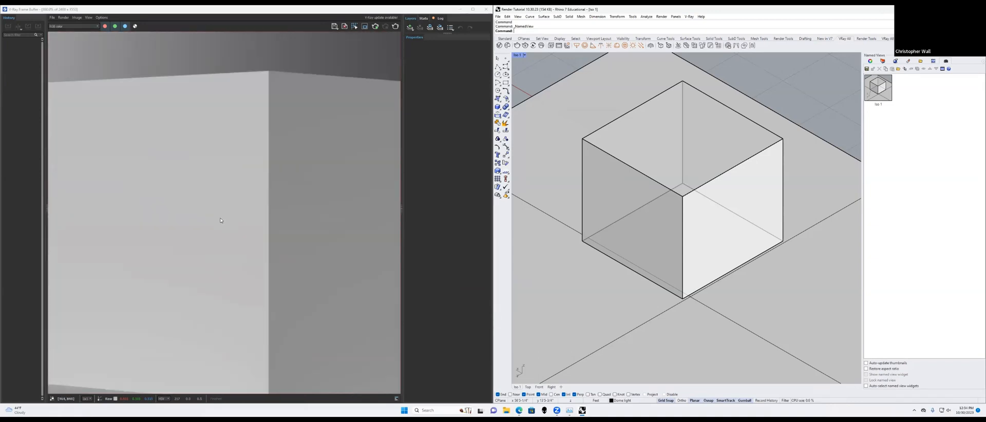
{"action": "scroll", "coordinate": [220, 221], "scroll_direction": "up", "scroll_amount": 1}
{"action": "scroll", "coordinate": [226, 218], "scroll_direction": "down", "scroll_amount": 4}
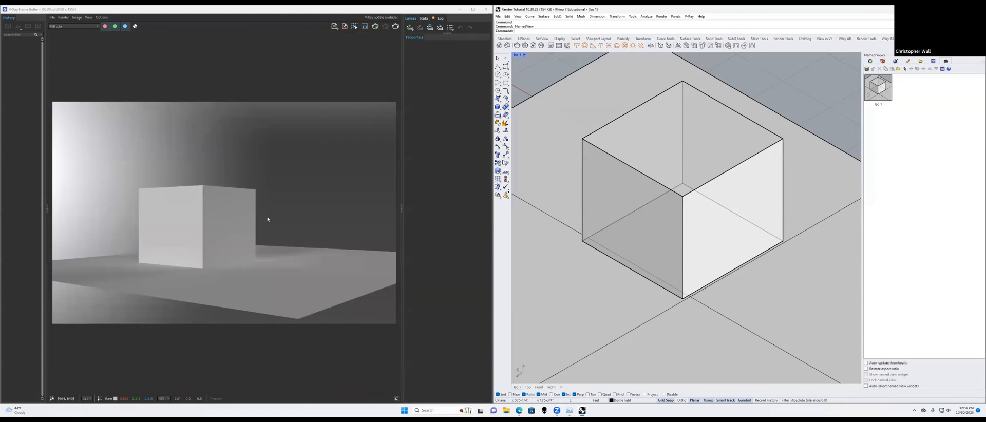
{"action": "scroll", "coordinate": [267, 215], "scroll_direction": "up", "scroll_amount": 2}
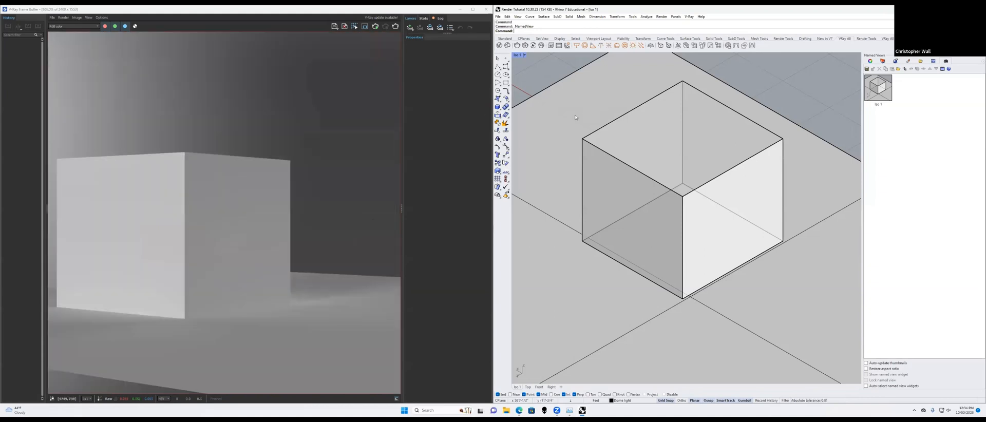
Step: Open the V-Ray Asset Editor's texture list and preview the Studio and Sunset HDR bitmaps
{"action": "left_click", "coordinate": [758, 77]}
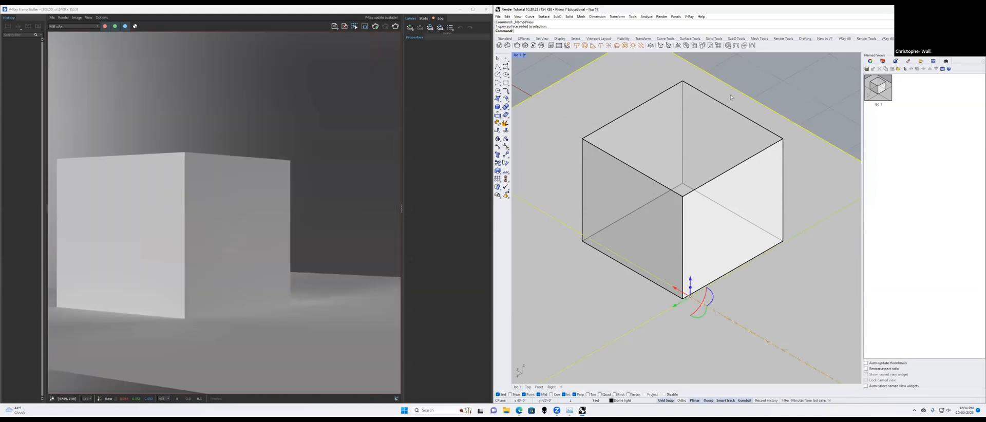
{"action": "left_click", "coordinate": [689, 17]}
{"action": "left_click", "coordinate": [699, 22]}
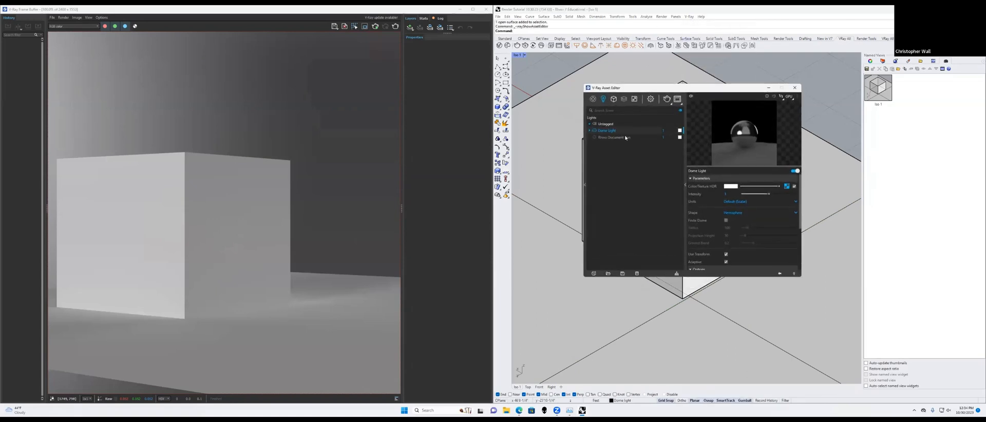
{"action": "left_click", "coordinate": [614, 101]}
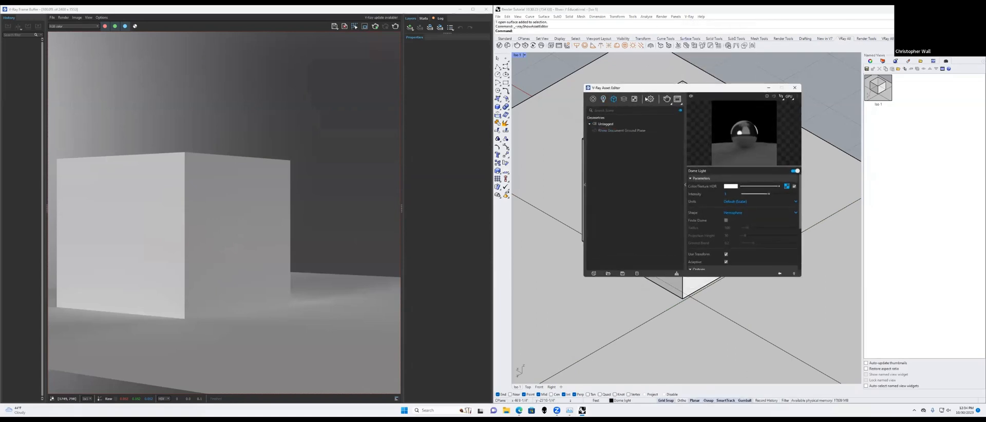
{"action": "left_click", "coordinate": [636, 101]}
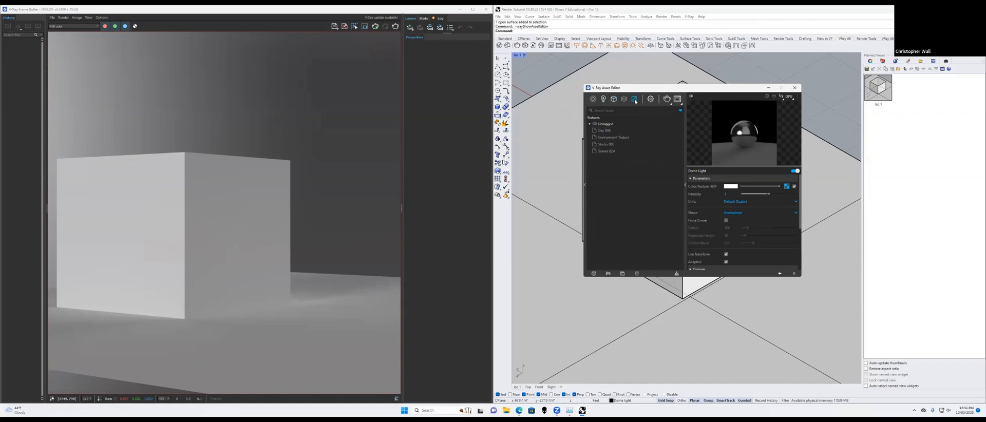
{"action": "left_click", "coordinate": [611, 145]}
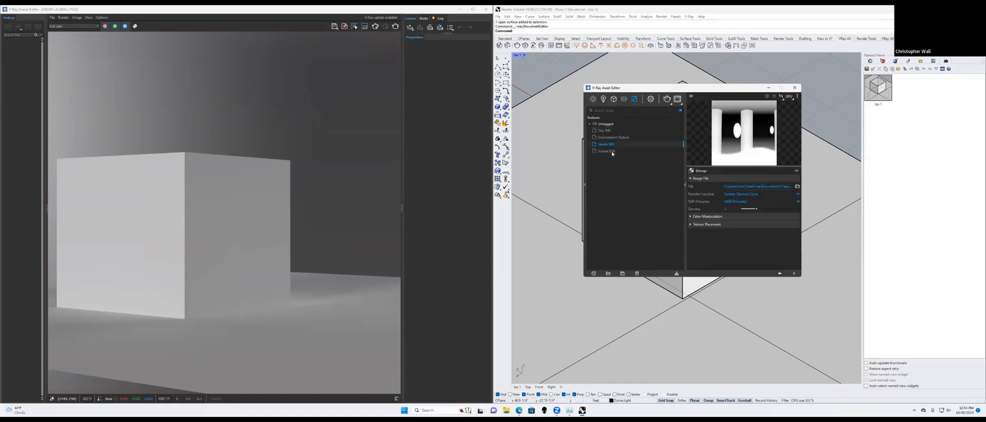
{"action": "left_click", "coordinate": [611, 152]}
Step: Use the Day HDR bitmap as the Dome Light's color texture
{"action": "left_click", "coordinate": [611, 131]}
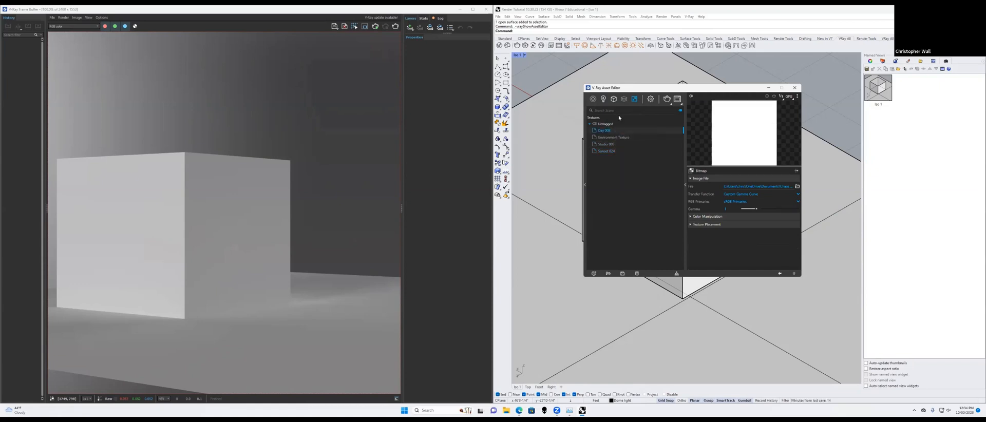
{"action": "left_click", "coordinate": [603, 99]}
{"action": "left_click", "coordinate": [631, 131]}
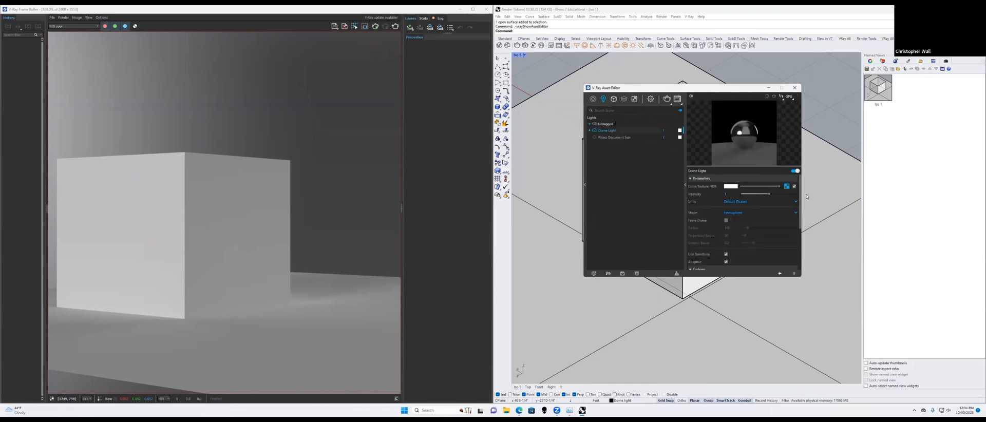
{"action": "right_click", "coordinate": [787, 186]}
{"action": "left_click", "coordinate": [777, 191]}
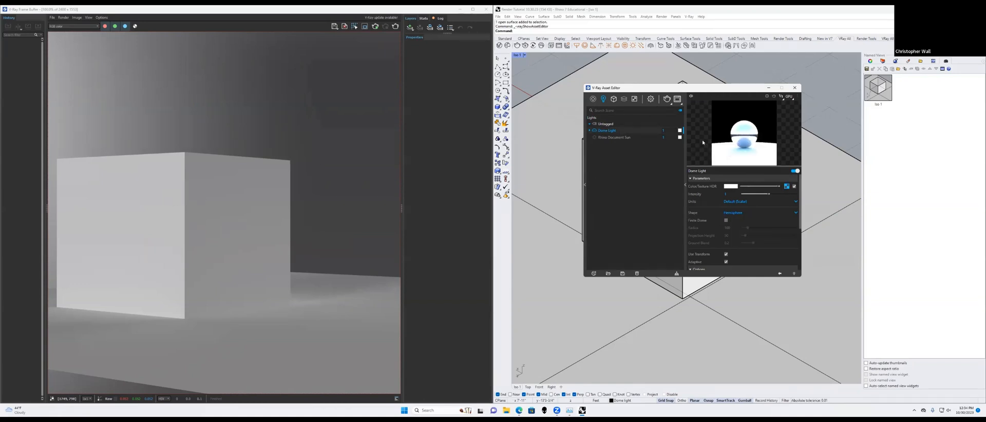
Step: Start an interactive render, lower the Dome Light's intensity to fix the overexposure and minimize the Asset Editor
{"action": "left_click", "coordinate": [377, 28]}
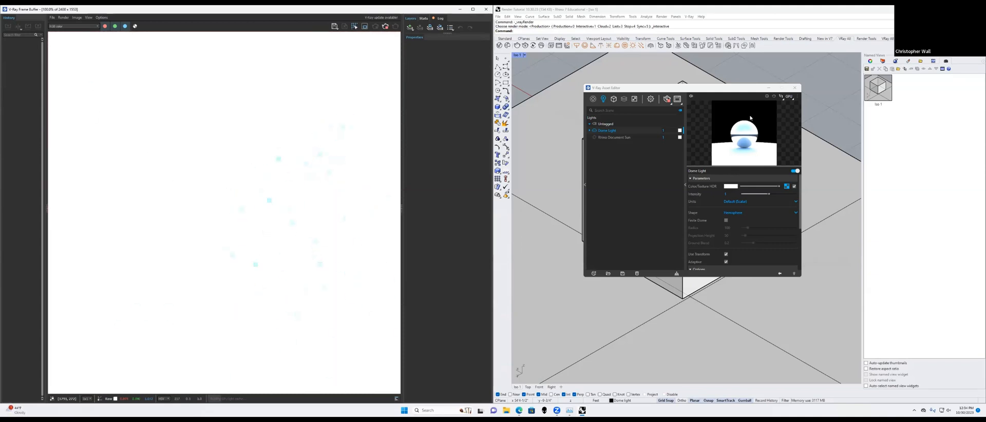
{"action": "scroll", "coordinate": [231, 199], "scroll_direction": "down", "scroll_amount": 2}
{"action": "scroll", "coordinate": [231, 198], "scroll_direction": "up", "scroll_amount": 1}
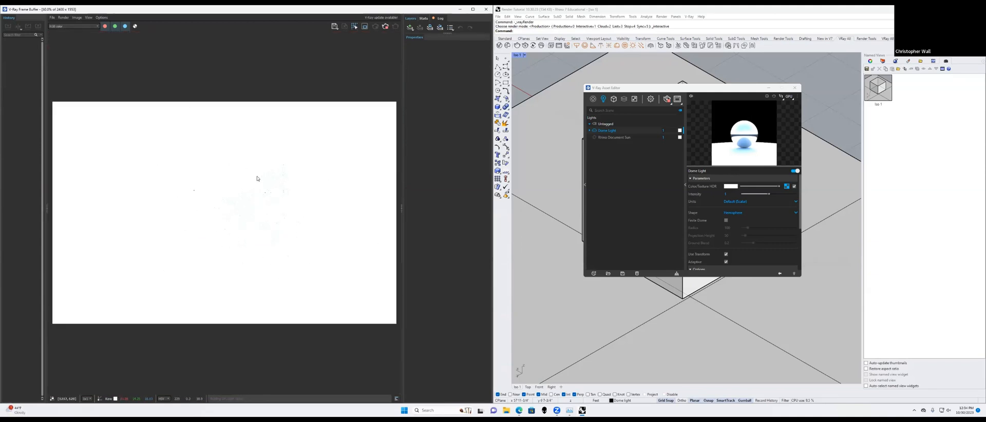
{"action": "left_click", "coordinate": [666, 130]}
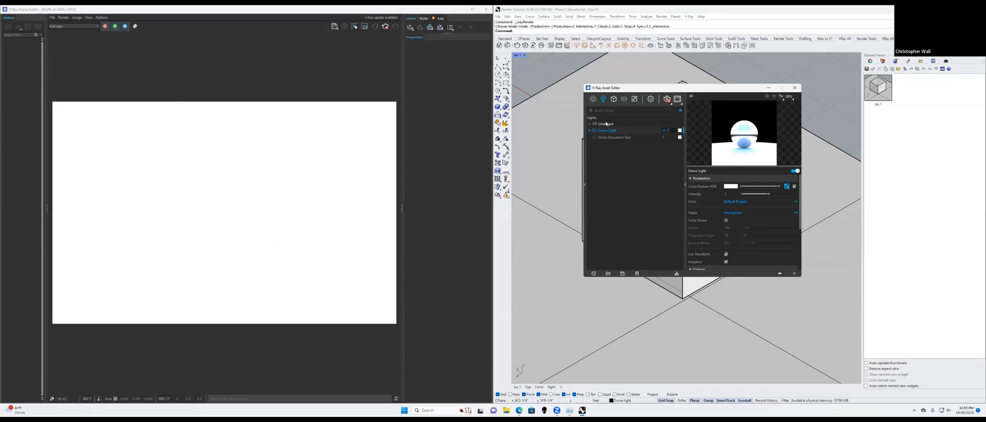
{"action": "key", "text": "Return"}
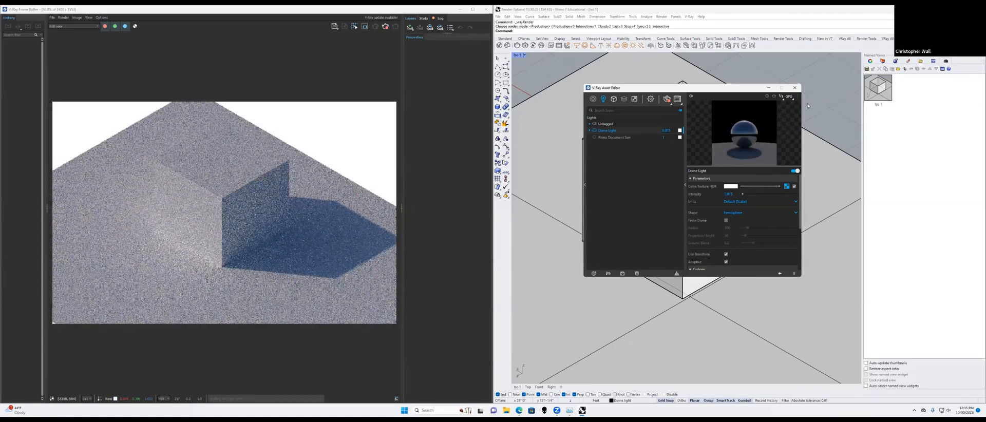
{"action": "left_click", "coordinate": [768, 87]}
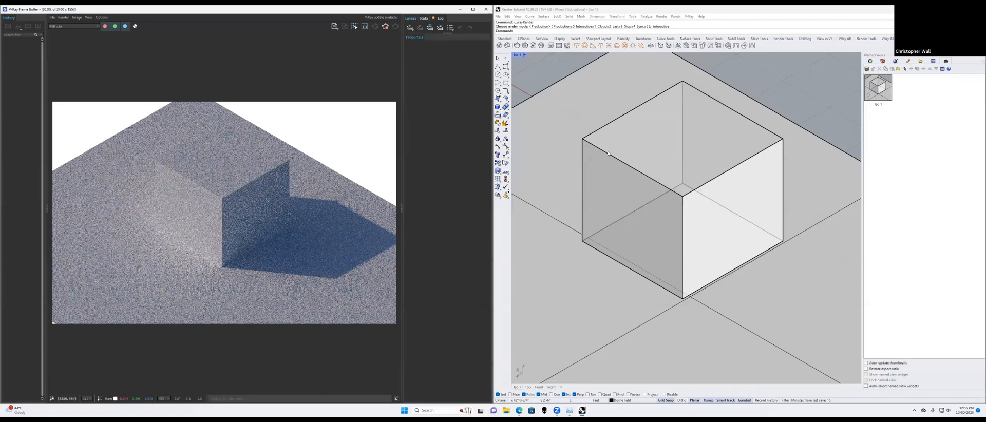
Step: Frame the box with the whole ground plane and replace the interactive render with a V-Ray production render
{"action": "scroll", "coordinate": [608, 153], "scroll_direction": "down", "scroll_amount": 6}
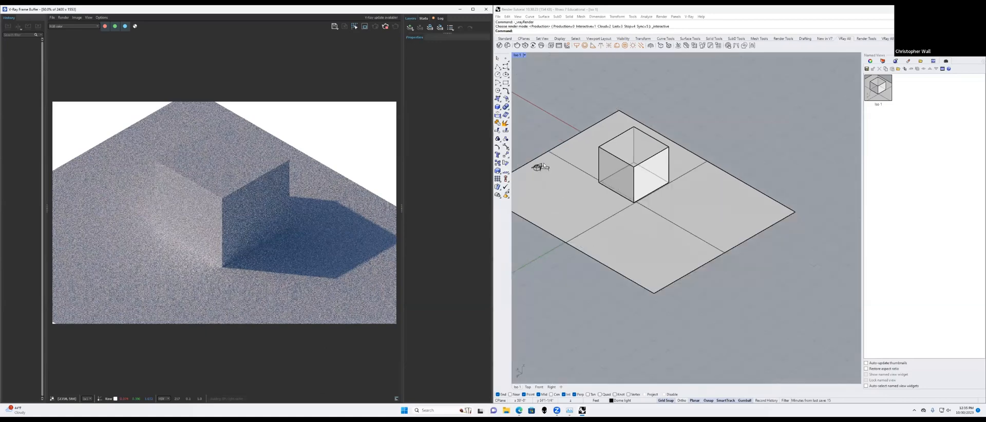
{"action": "scroll", "coordinate": [539, 168], "scroll_direction": "up", "scroll_amount": 3}
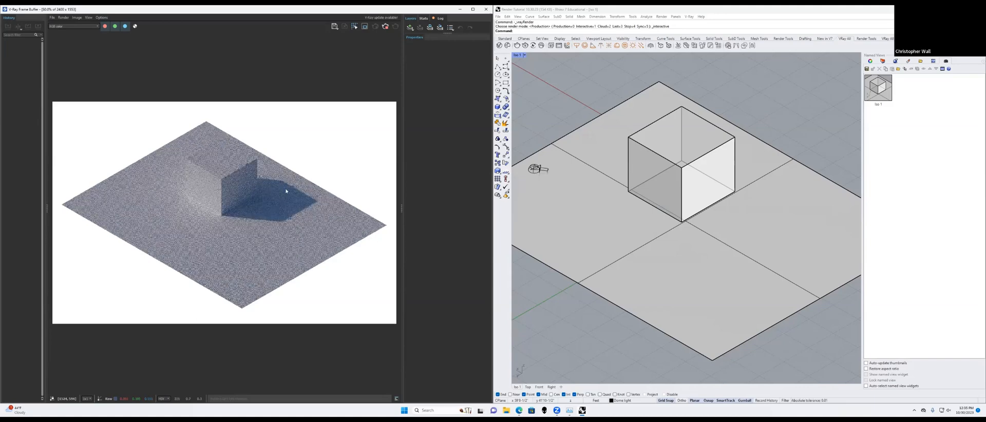
{"action": "scroll", "coordinate": [241, 194], "scroll_direction": "up", "scroll_amount": 2}
{"action": "scroll", "coordinate": [231, 159], "scroll_direction": "down", "scroll_amount": 2}
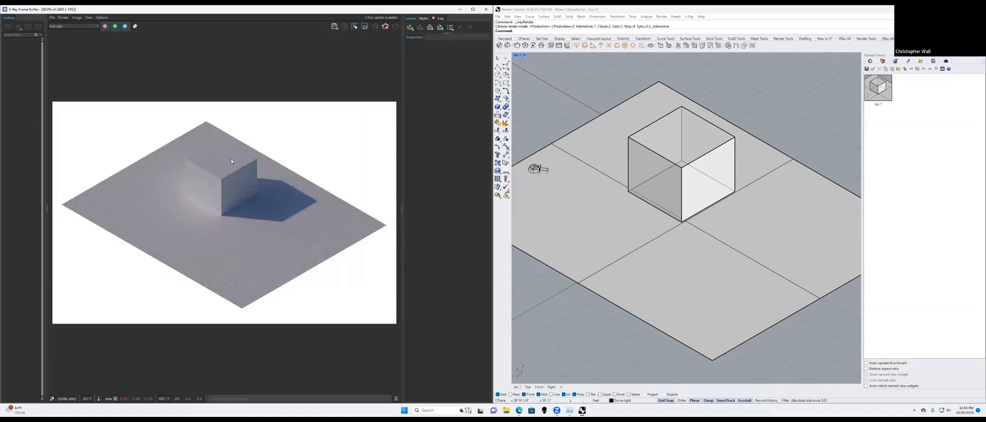
{"action": "scroll", "coordinate": [230, 159], "scroll_direction": "up", "scroll_amount": 1}
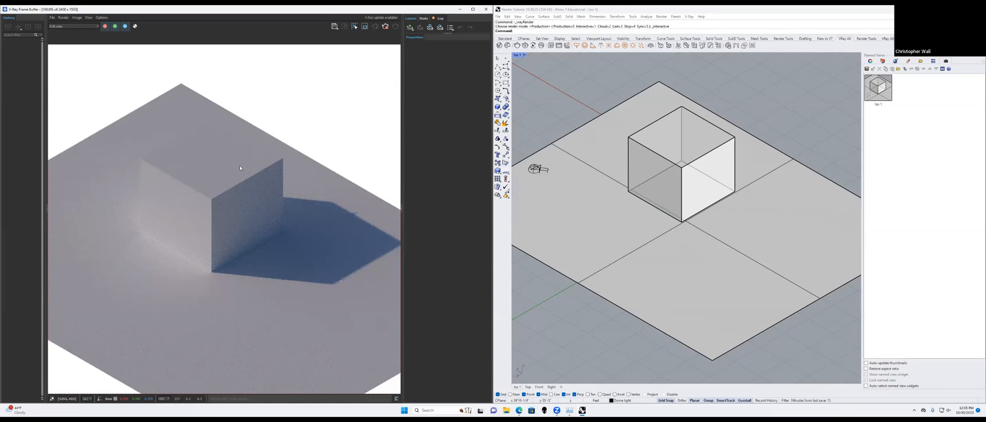
{"action": "left_click", "coordinate": [385, 27]}
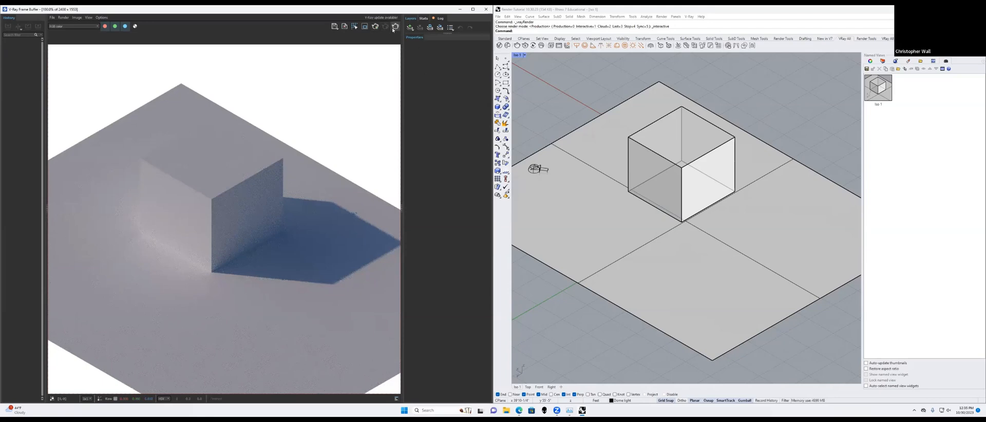
{"action": "left_click", "coordinate": [396, 27]}
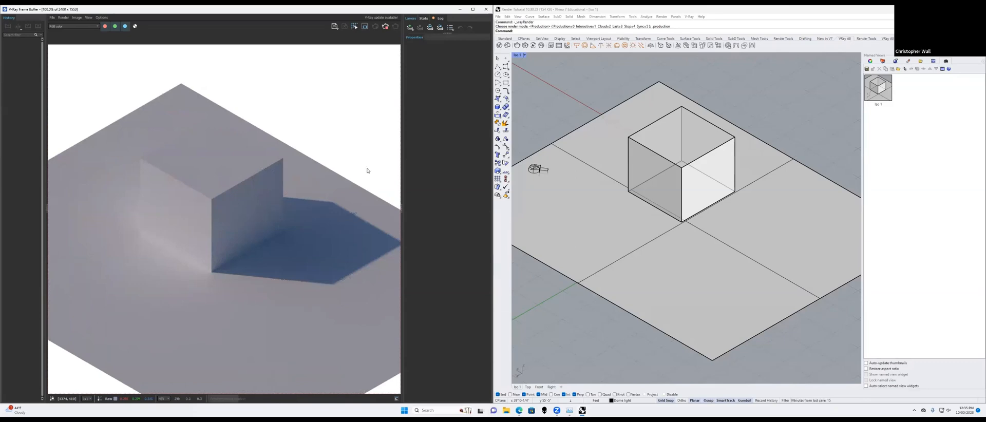
Step: Review the Dome Light parameters and the render output and quality settings in the V-Ray Asset Editor
{"action": "left_click", "coordinate": [690, 17]}
{"action": "left_click", "coordinate": [704, 25]}
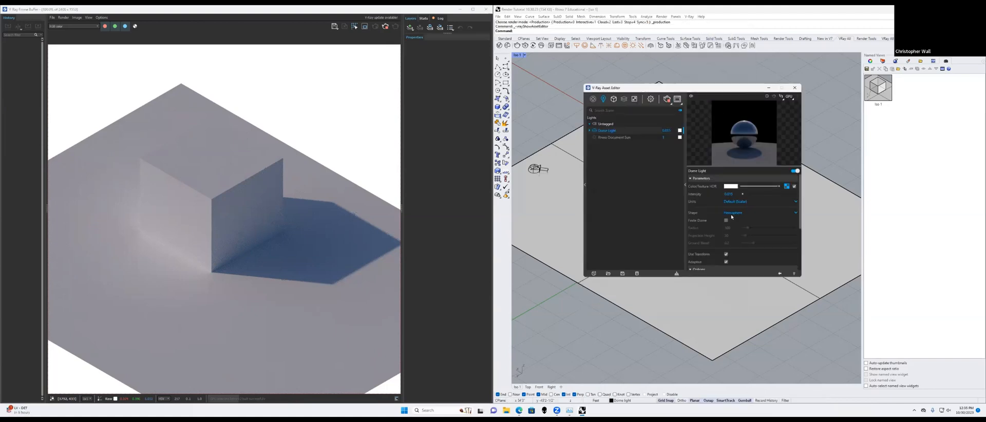
{"action": "scroll", "coordinate": [726, 206], "scroll_direction": "down", "scroll_amount": 1}
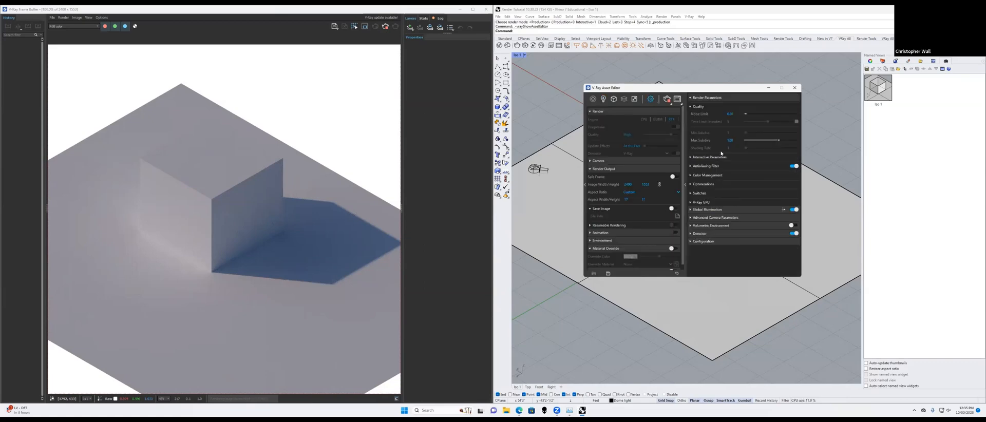
{"action": "left_click", "coordinate": [650, 99]}
{"action": "left_click", "coordinate": [603, 114]}
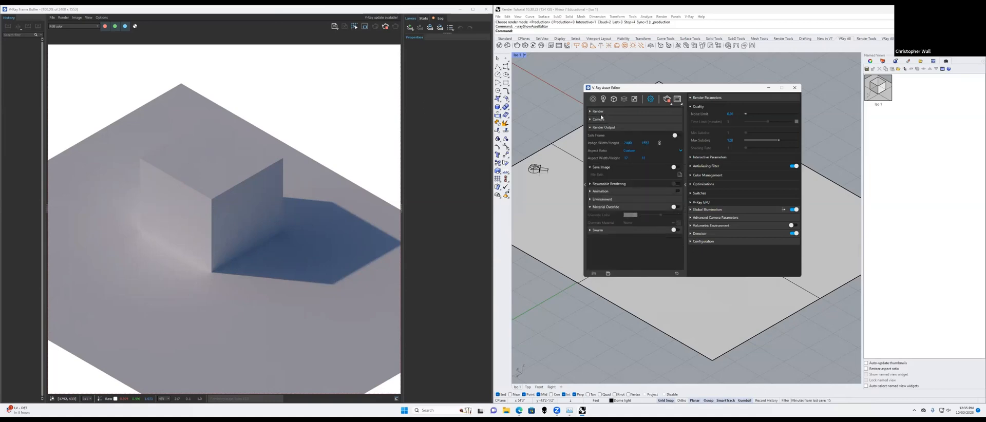
{"action": "left_click", "coordinate": [602, 112]}
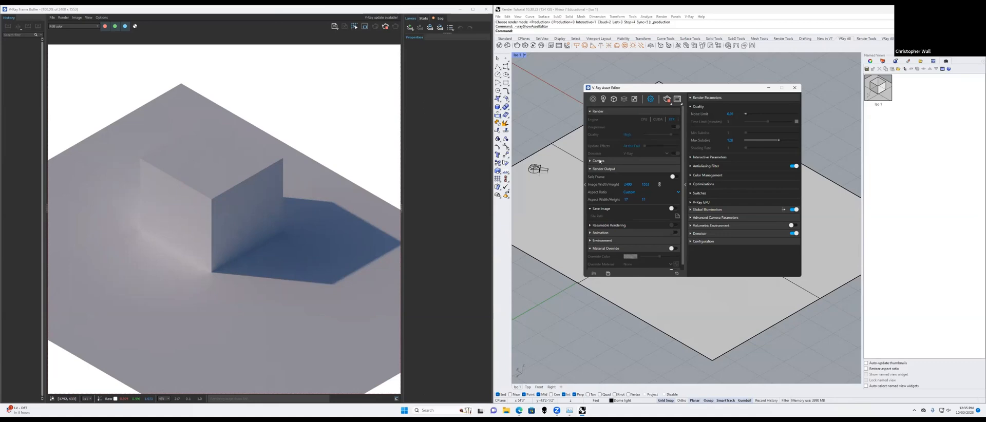
{"action": "left_click", "coordinate": [769, 88]}
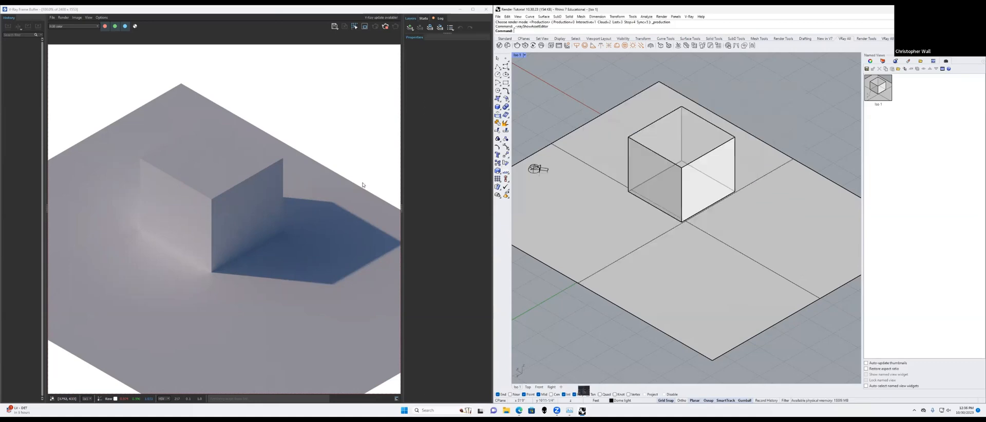
Step: Inspect the box's faces and shadow up close in the rendered image
{"action": "scroll", "coordinate": [187, 215], "scroll_direction": "up", "scroll_amount": 3}
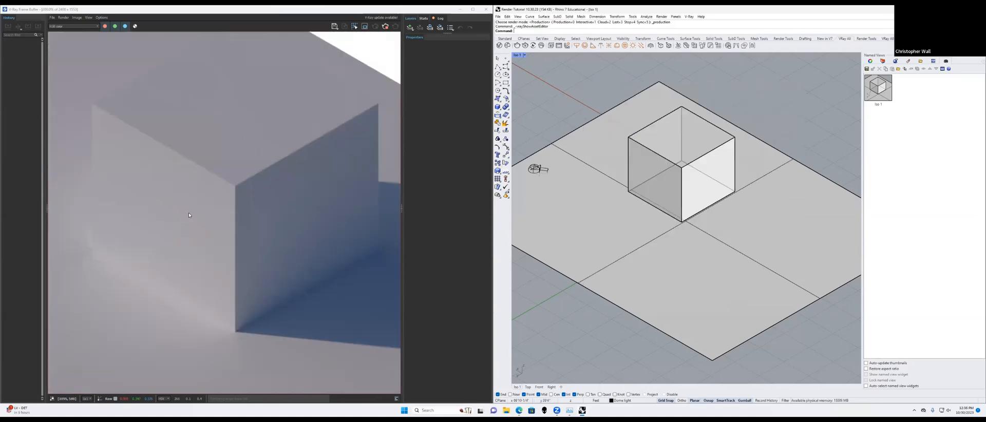
{"action": "scroll", "coordinate": [189, 215], "scroll_direction": "down", "scroll_amount": 3}
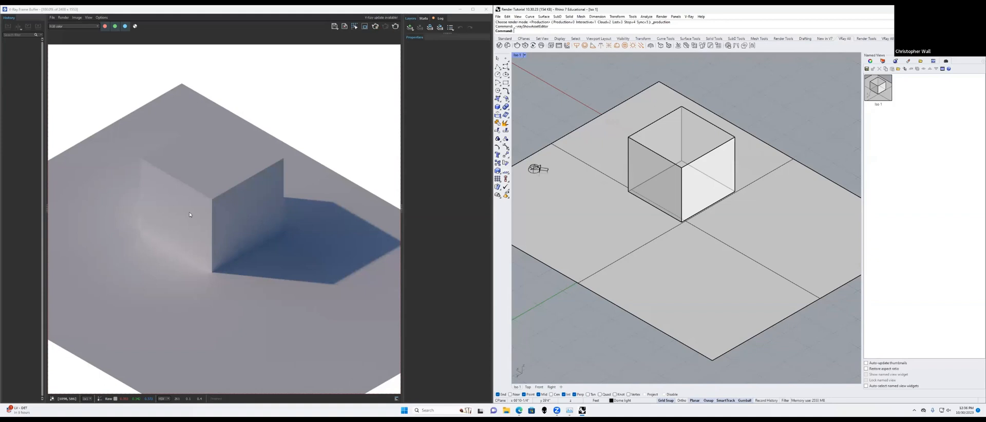
{"action": "scroll", "coordinate": [189, 215], "scroll_direction": "up", "scroll_amount": 1}
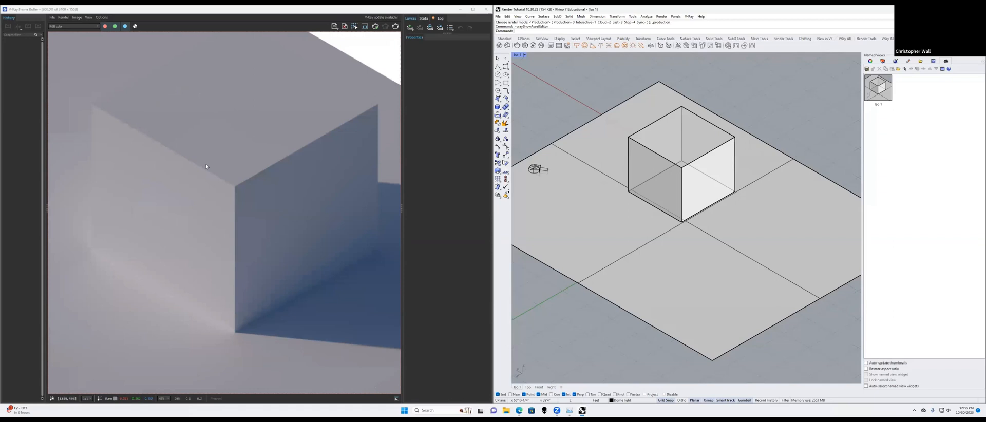
{"action": "scroll", "coordinate": [206, 167], "scroll_direction": "down", "scroll_amount": 2}
{"action": "scroll", "coordinate": [206, 164], "scroll_direction": "up", "scroll_amount": 1}
Step: Set the viewport to a ground-level side view of the box with the ground plane edge-on
{"action": "right_click_drag", "start_coordinate": [695, 211], "coordinate": [674, 276]}
{"action": "scroll", "coordinate": [676, 234], "scroll_direction": "up", "scroll_amount": 6}
{"action": "scroll", "coordinate": [675, 242], "scroll_direction": "down", "scroll_amount": 3}
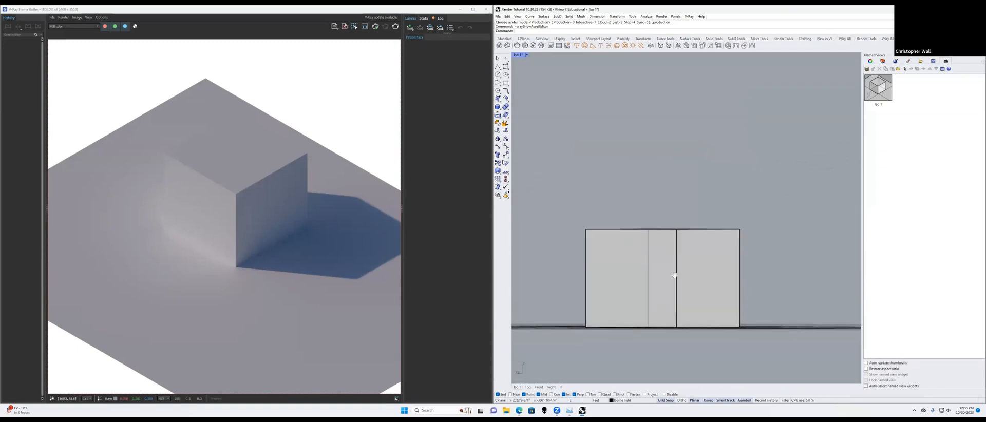
{"action": "scroll", "coordinate": [659, 271], "scroll_direction": "up", "scroll_amount": 3}
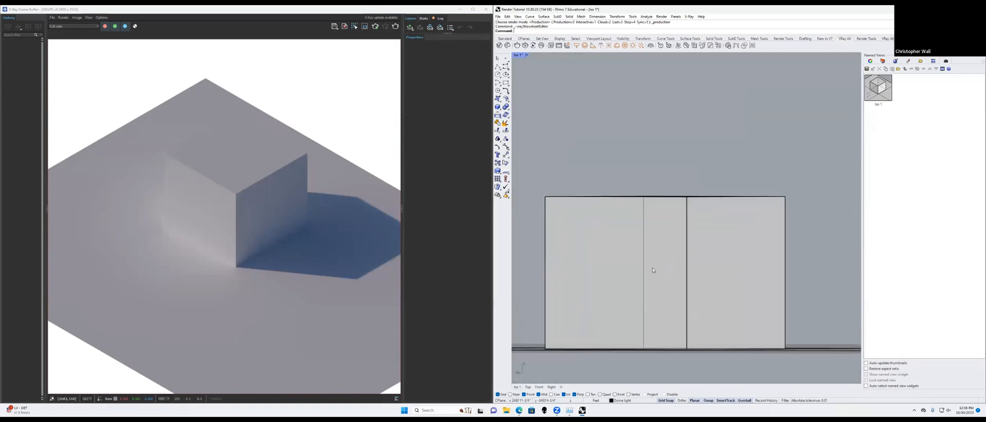
{"action": "right_click_drag", "start_coordinate": [655, 264], "coordinate": [666, 259], "text": "shift"}
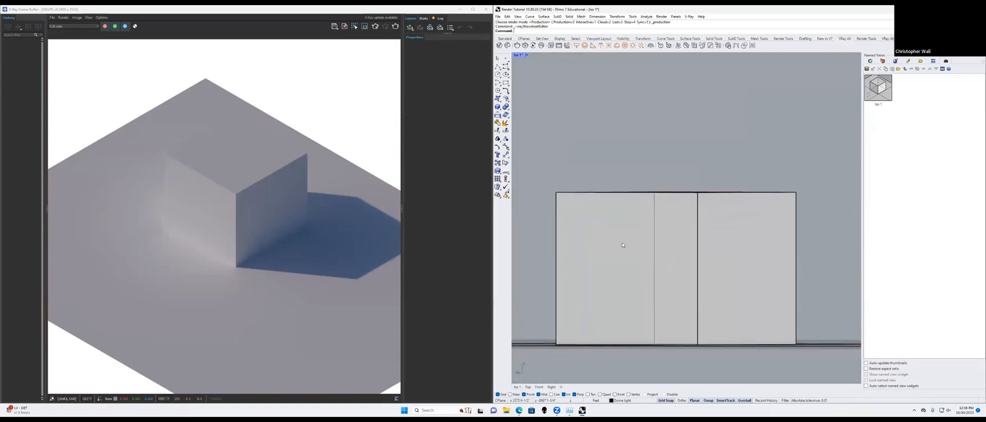
Step: Turn off the Dome Light's Invisible option in the V-Ray Asset Editor
{"action": "left_click", "coordinate": [689, 17]}
{"action": "left_click", "coordinate": [695, 24]}
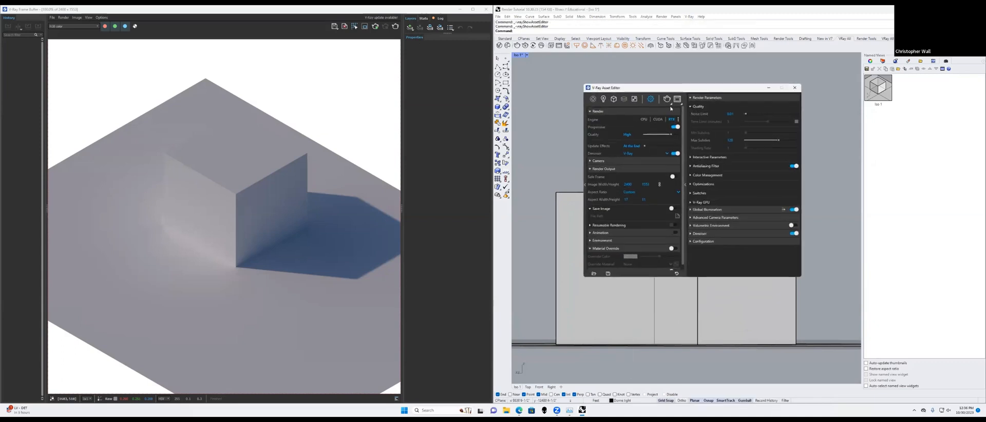
{"action": "left_click", "coordinate": [603, 101]}
{"action": "left_click", "coordinate": [611, 131]}
{"action": "scroll", "coordinate": [757, 204], "scroll_direction": "down", "scroll_amount": 3}
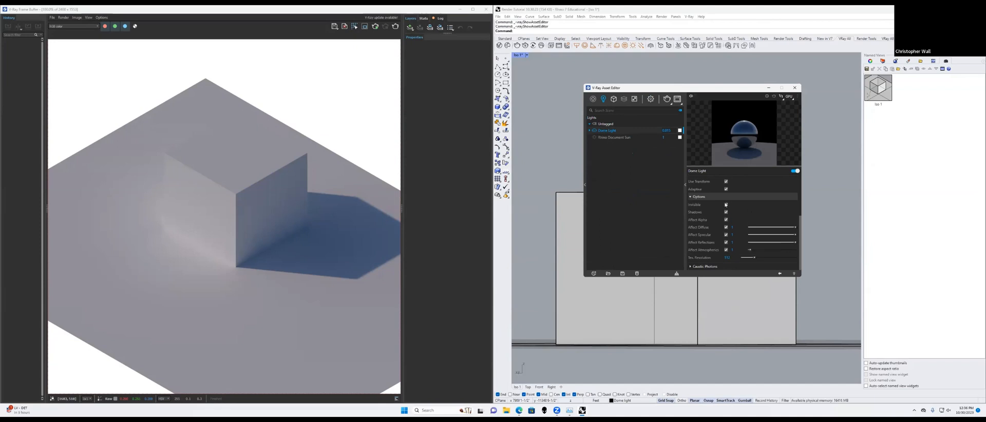
{"action": "left_click", "coordinate": [725, 205]}
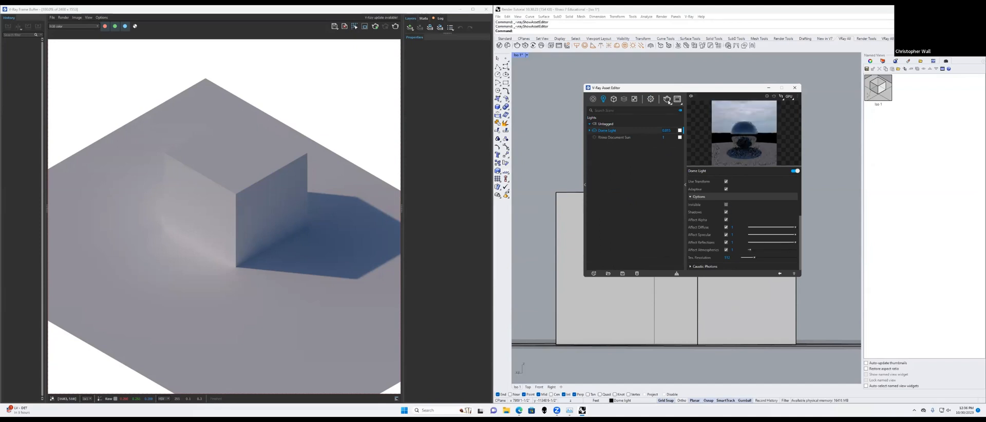
Step: Run a V-Ray production render of the side view and show the whole image in the Frame Buffer
{"action": "left_click", "coordinate": [668, 100]}
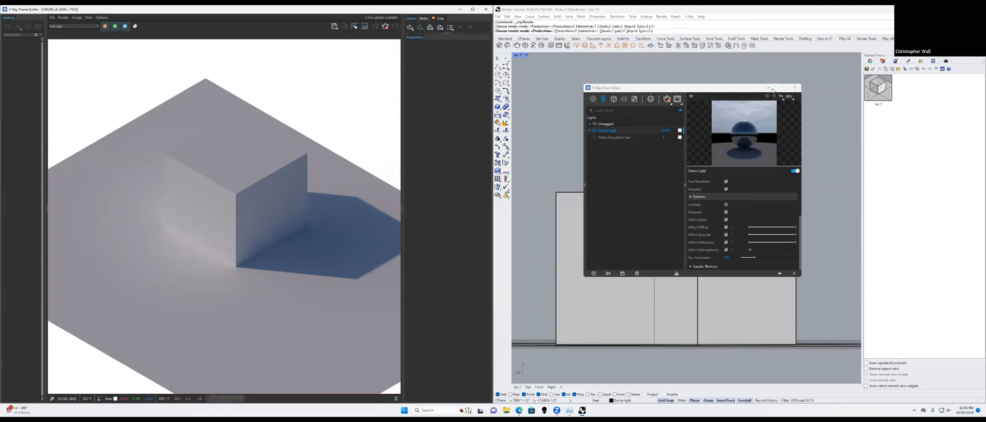
{"action": "left_click", "coordinate": [340, 171]}
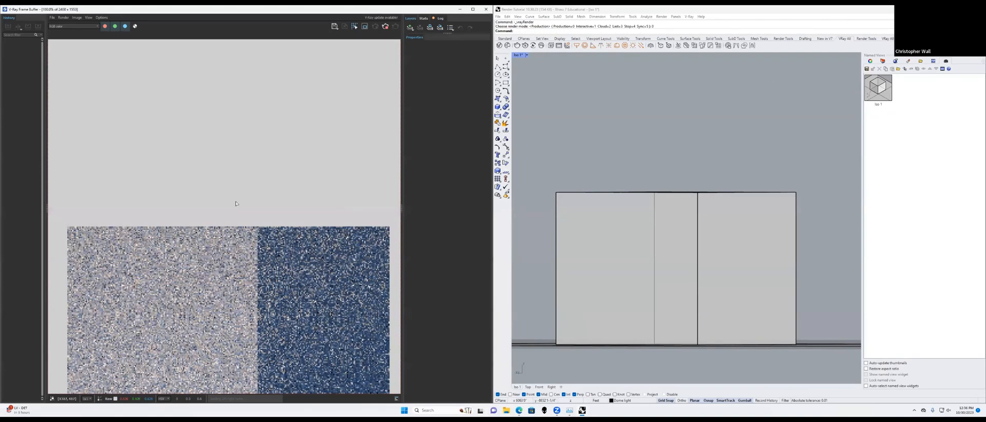
{"action": "scroll", "coordinate": [236, 203], "scroll_direction": "down", "scroll_amount": 4}
{"action": "scroll", "coordinate": [224, 221], "scroll_direction": "up", "scroll_amount": 2}
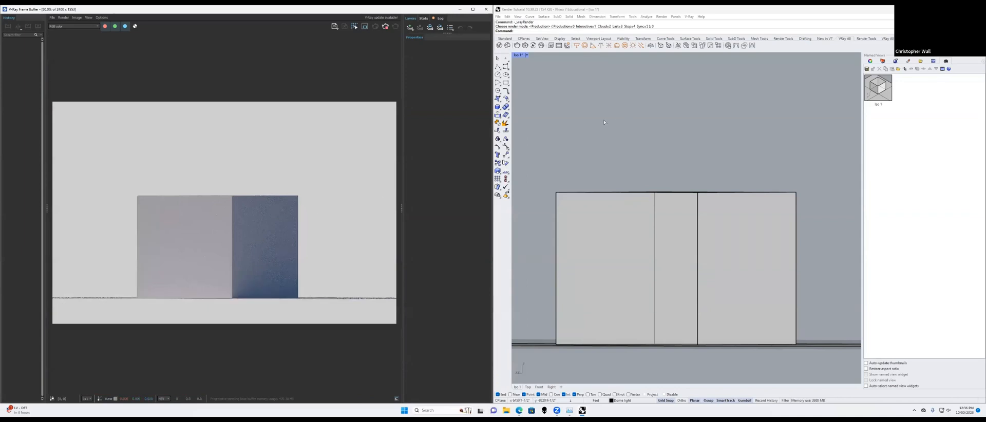
Step: Start an interactive render and orbit around the box to a low view of another face against the sky
{"action": "left_click", "coordinate": [385, 26]}
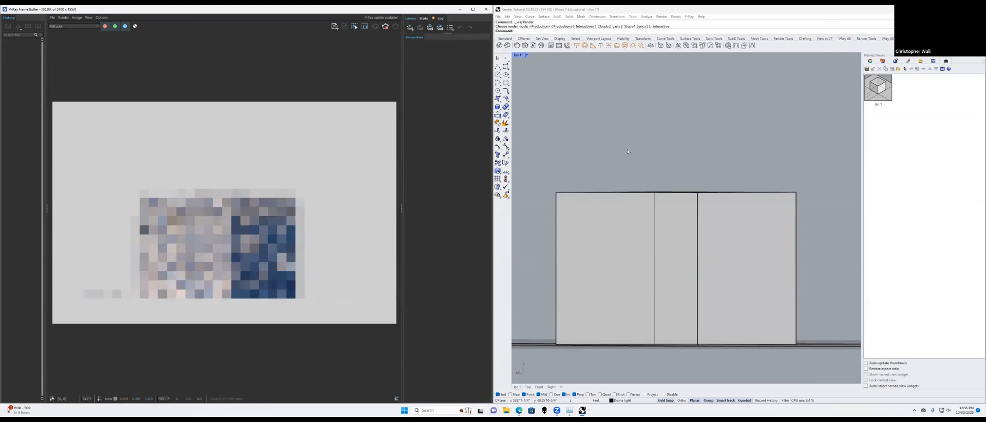
{"action": "right_click_drag", "start_coordinate": [628, 152], "coordinate": [611, 162]}
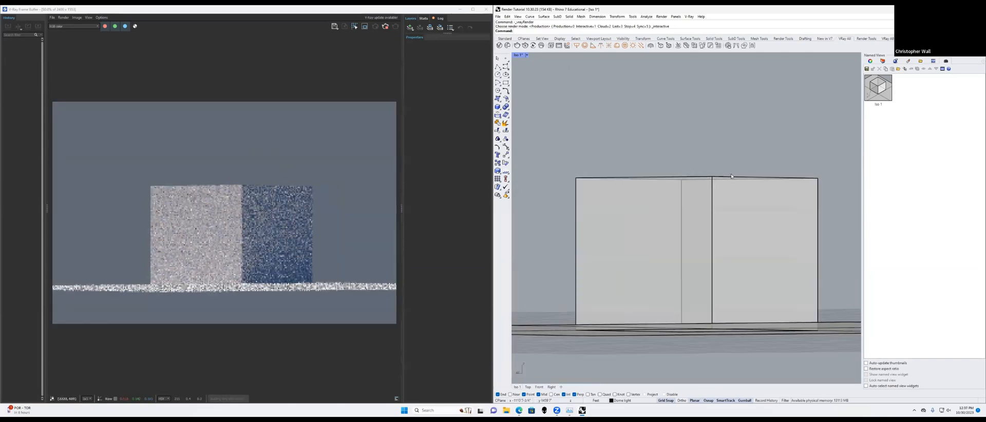
{"action": "right_click_drag", "start_coordinate": [720, 168], "coordinate": [687, 196]}
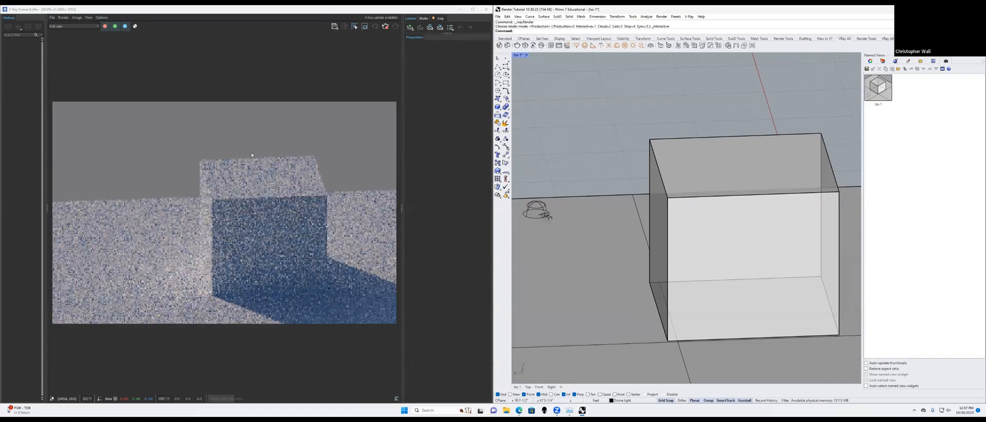
{"action": "right_click_drag", "start_coordinate": [729, 177], "coordinate": [812, 200]}
{"action": "scroll", "coordinate": [696, 185], "scroll_direction": "up", "scroll_amount": 3}
{"action": "scroll", "coordinate": [732, 192], "scroll_direction": "up", "scroll_amount": 1}
{"action": "scroll", "coordinate": [732, 192], "scroll_direction": "up", "scroll_amount": 1}
{"action": "scroll", "coordinate": [709, 199], "scroll_direction": "down", "scroll_amount": 4}
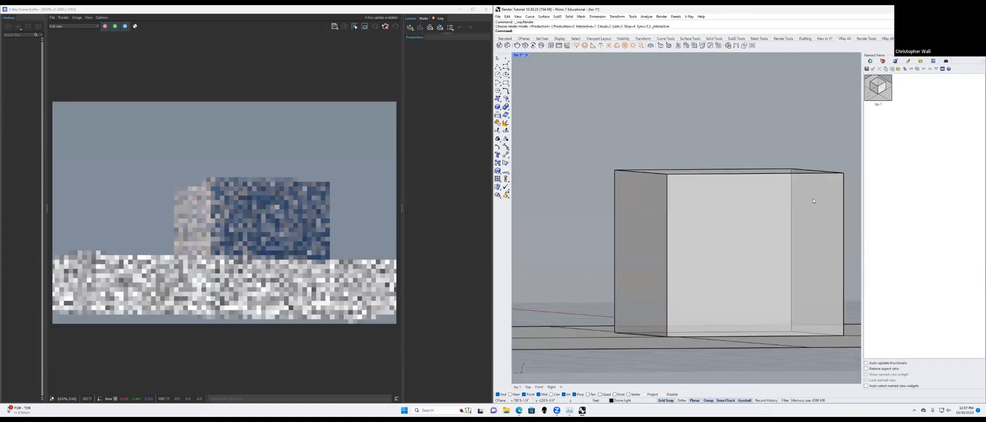
Step: Check the Day HDR bitmap and the Dome Light's parameters in the Asset Editor, then close it
{"action": "left_click", "coordinate": [689, 16]}
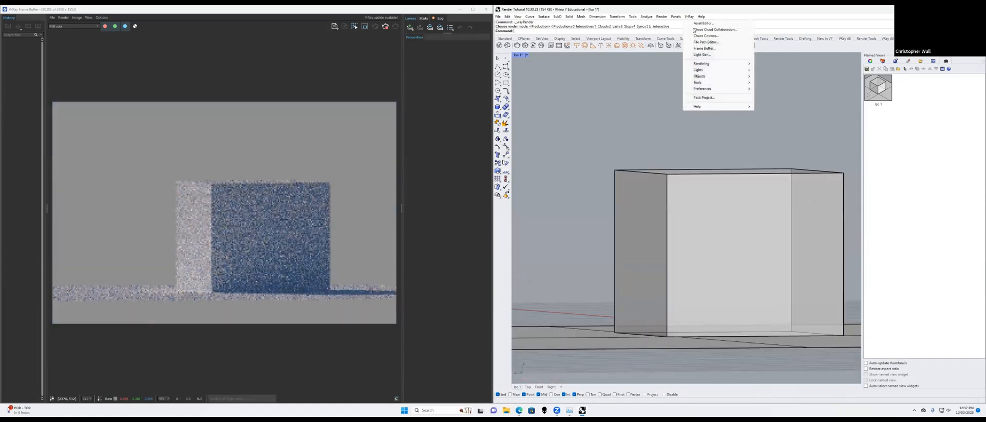
{"action": "left_click", "coordinate": [696, 23]}
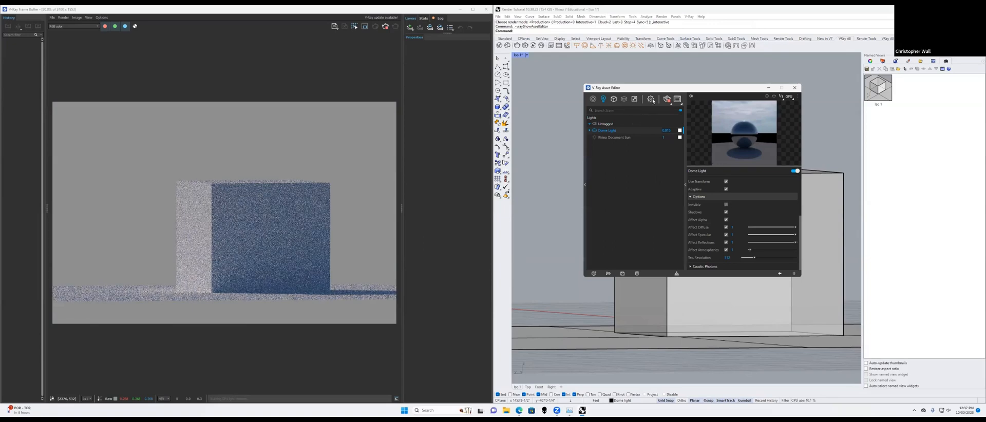
{"action": "left_click", "coordinate": [634, 99]}
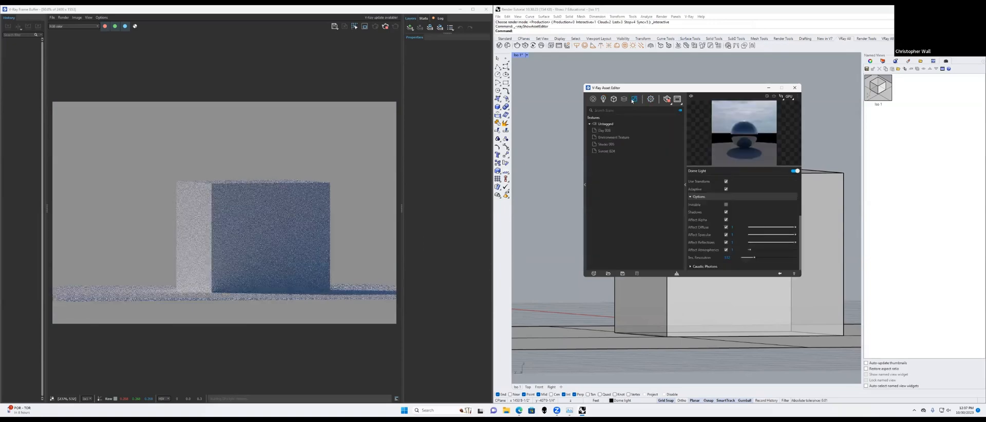
{"action": "left_click", "coordinate": [601, 132]}
{"action": "left_click", "coordinate": [603, 99]}
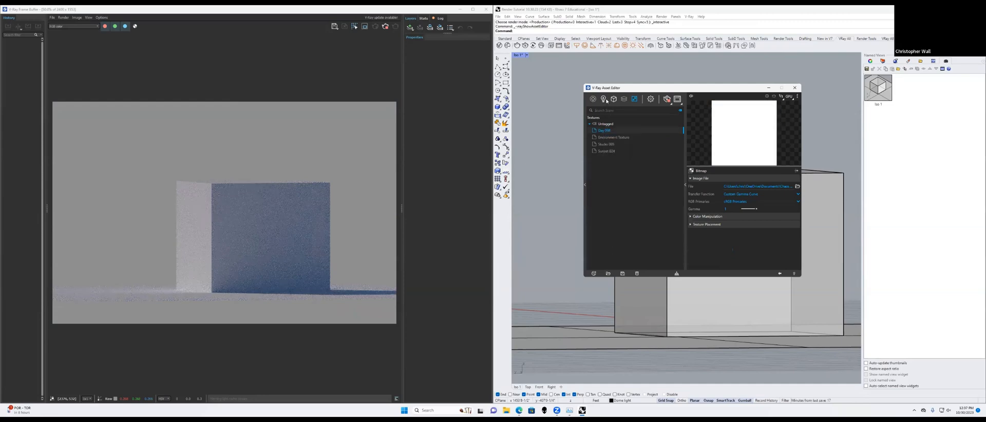
{"action": "left_click", "coordinate": [641, 132]}
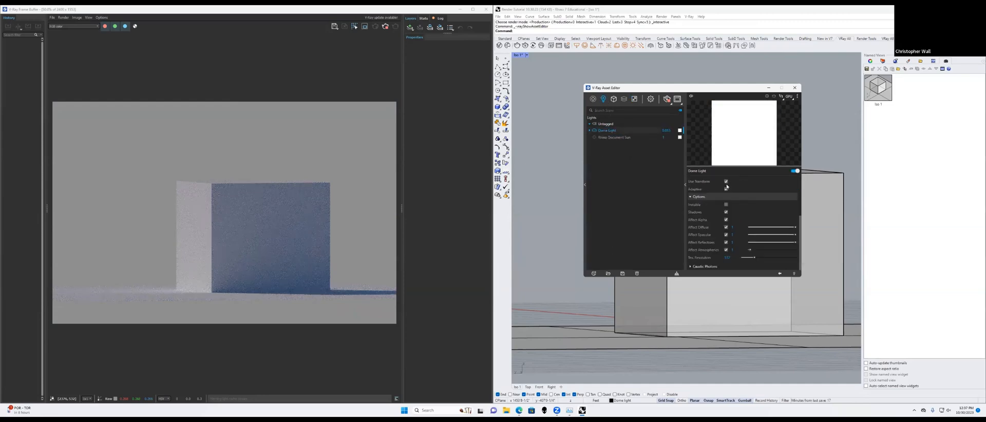
{"action": "scroll", "coordinate": [724, 188], "scroll_direction": "up", "scroll_amount": 3}
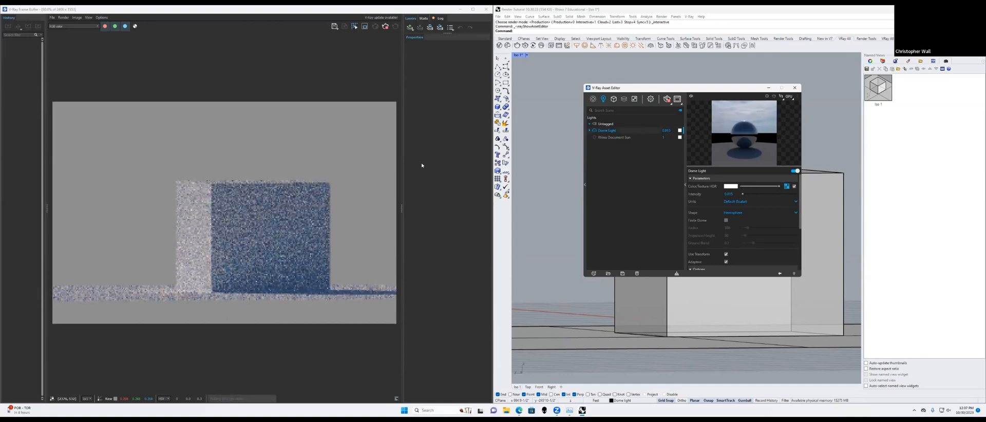
{"action": "left_click", "coordinate": [795, 87]}
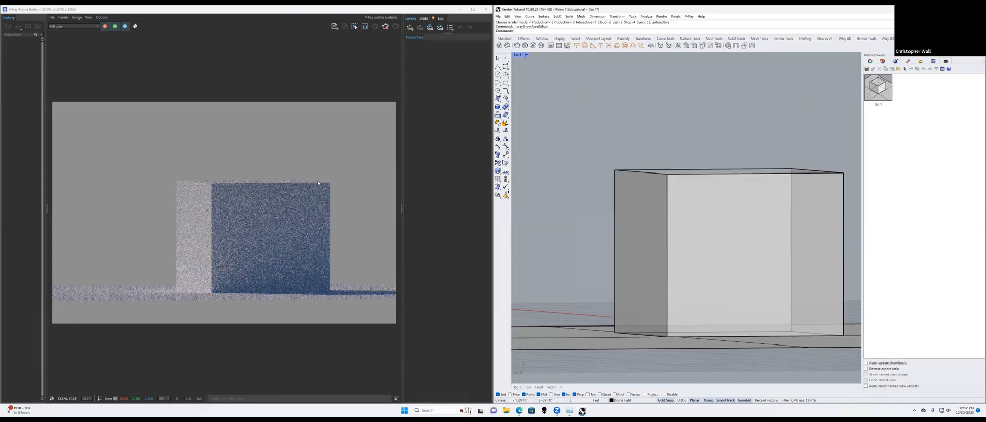
Step: Orbit close around the box's corners to compare the HDRI background from different sides in the interactive render
{"action": "mouse_move", "coordinate": [625, 208]}
{"action": "right_mouse_down"}
{"action": "mouse_move", "coordinate": [736, 205]}
{"action": "mouse_move", "coordinate": [616, 209]}
{"action": "right_mouse_up"}
{"action": "scroll", "coordinate": [663, 211], "scroll_direction": "up", "scroll_amount": 5}
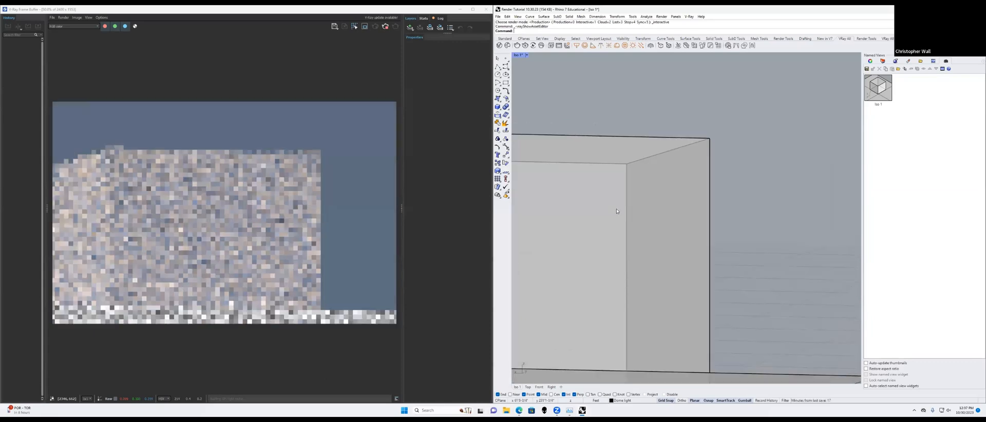
{"action": "scroll", "coordinate": [237, 221], "scroll_direction": "down", "scroll_amount": 2}
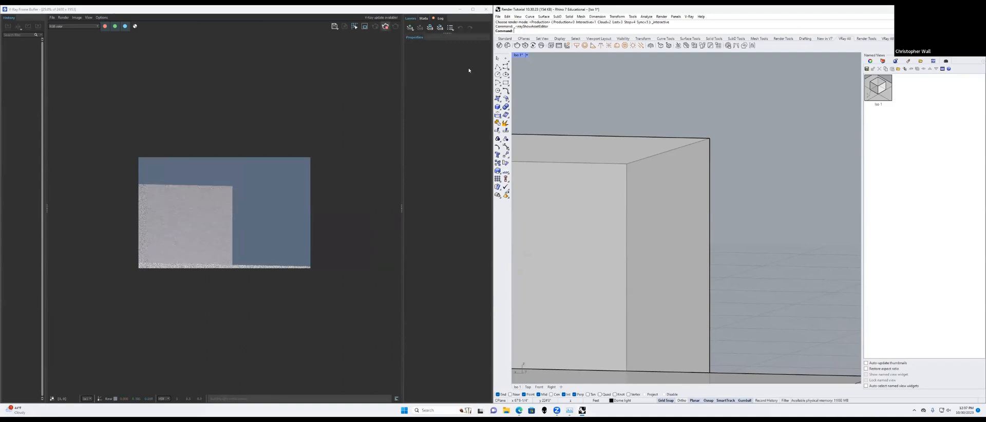
{"action": "right_click_drag", "start_coordinate": [700, 137], "coordinate": [611, 136]}
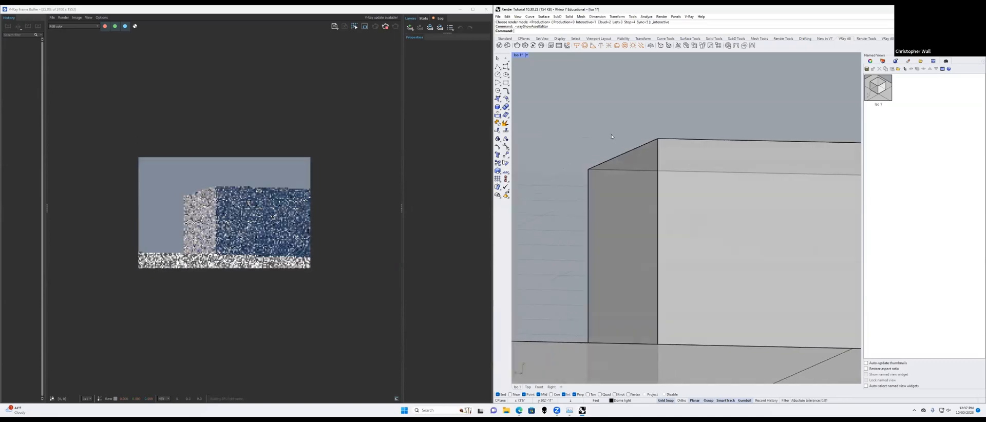
{"action": "scroll", "coordinate": [242, 172], "scroll_direction": "up", "scroll_amount": 1}
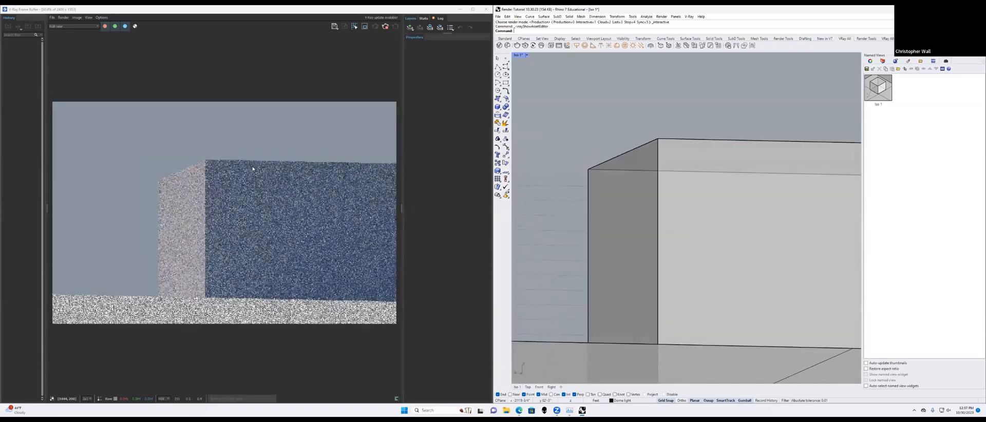
Step: Reopen the V-Ray Asset Editor and check the Dome Light's visibility and effect options
{"action": "left_click", "coordinate": [688, 17]}
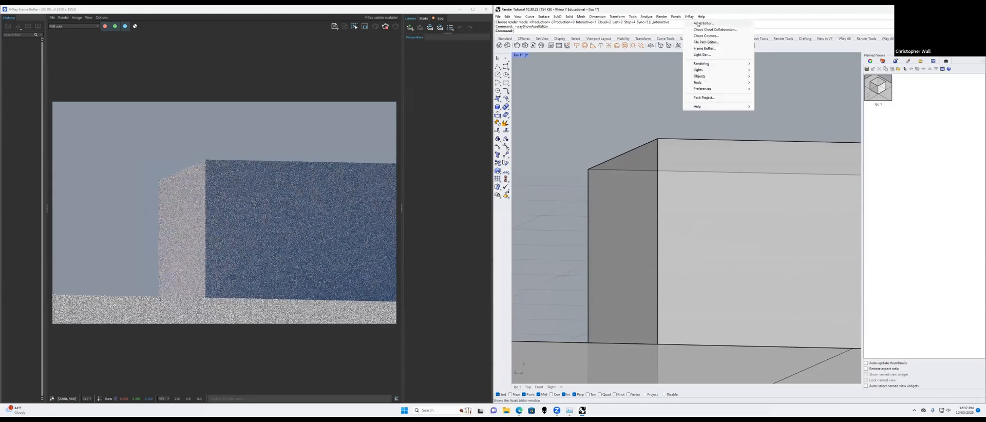
{"action": "left_click", "coordinate": [704, 27]}
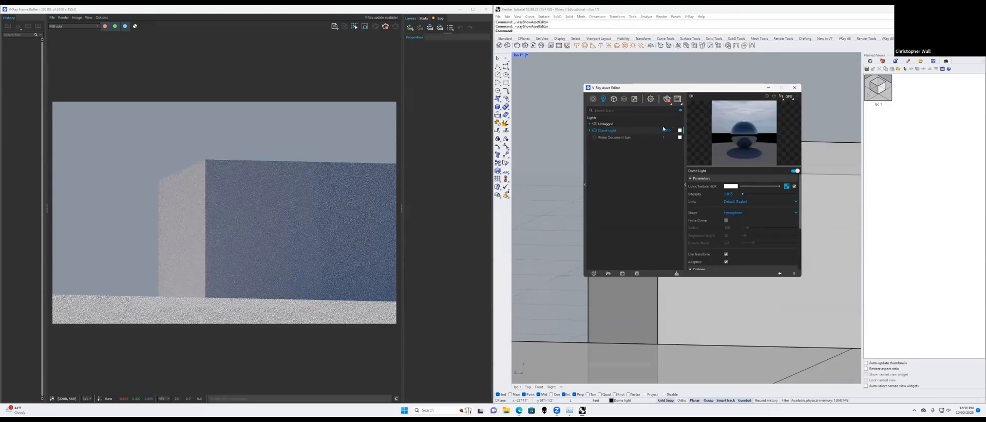
{"action": "scroll", "coordinate": [740, 211], "scroll_direction": "down", "scroll_amount": 3}
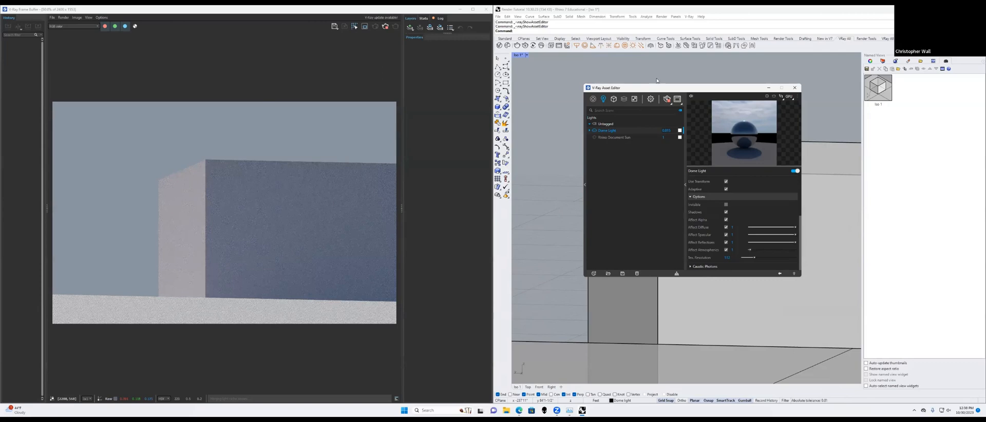
Step: Open Chaos Cosmos, browse the Day category of HDRIs, and download and import the second sky in the list
{"action": "left_click", "coordinate": [688, 16]}
{"action": "left_click", "coordinate": [570, 73]}
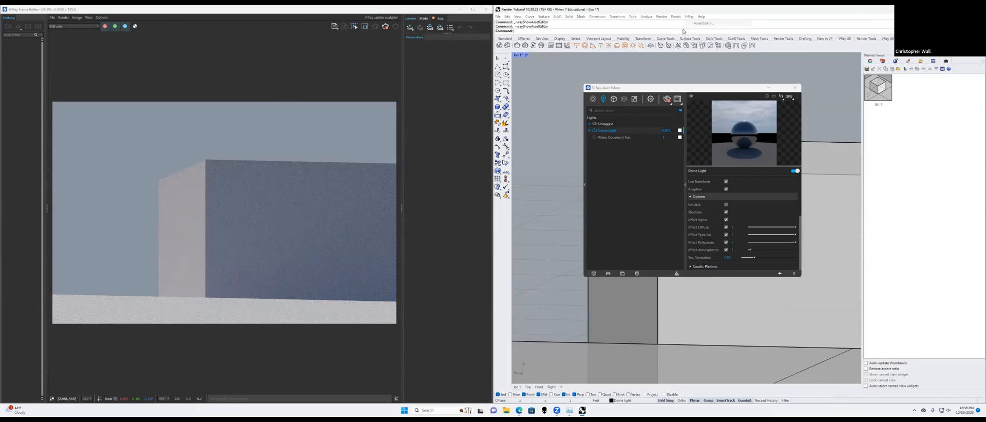
{"action": "left_click", "coordinate": [688, 17]}
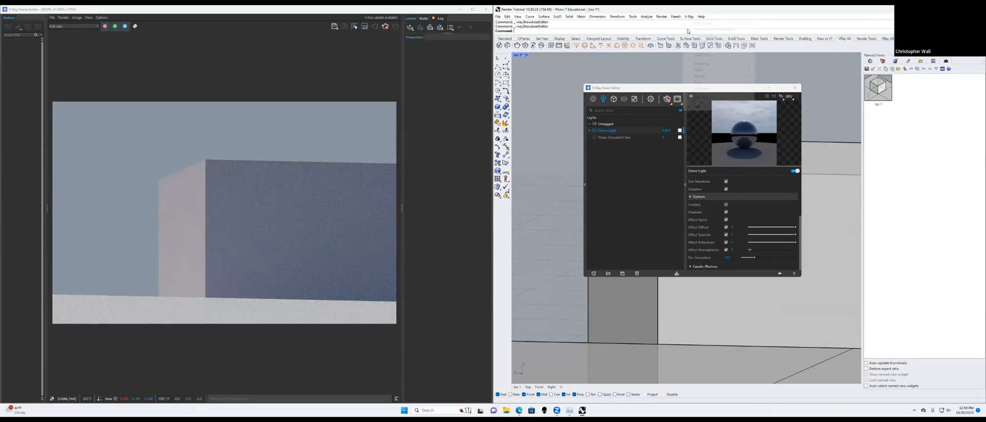
{"action": "left_click", "coordinate": [693, 32]}
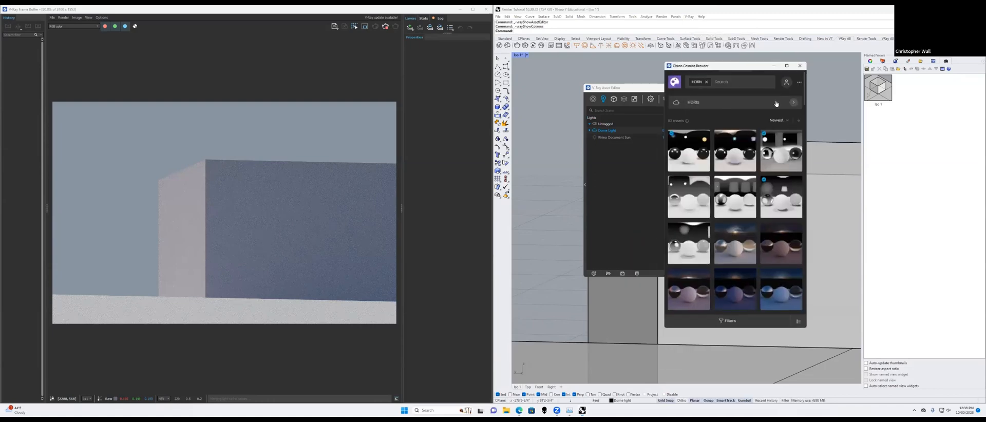
{"action": "left_click", "coordinate": [792, 103]}
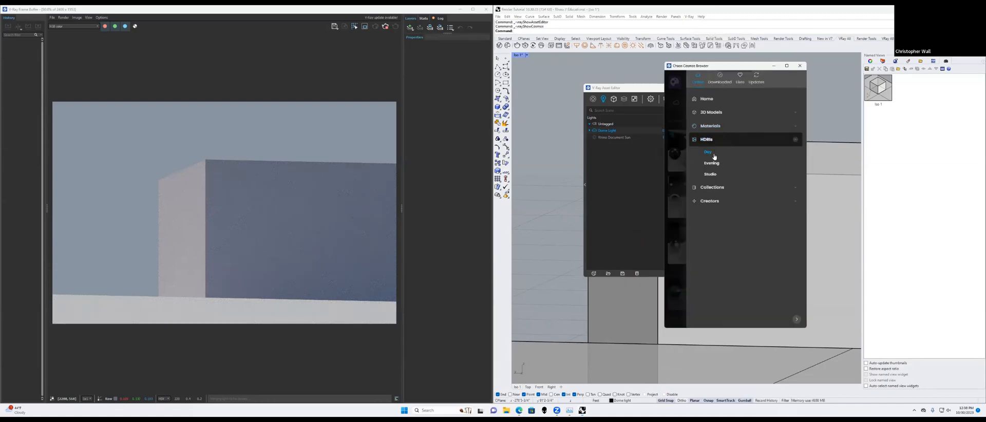
{"action": "left_click", "coordinate": [713, 155]}
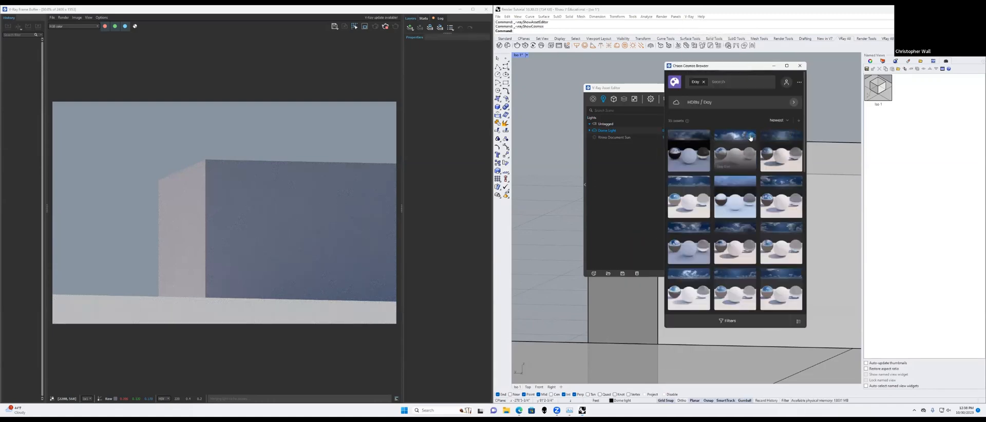
{"action": "left_click", "coordinate": [750, 136]}
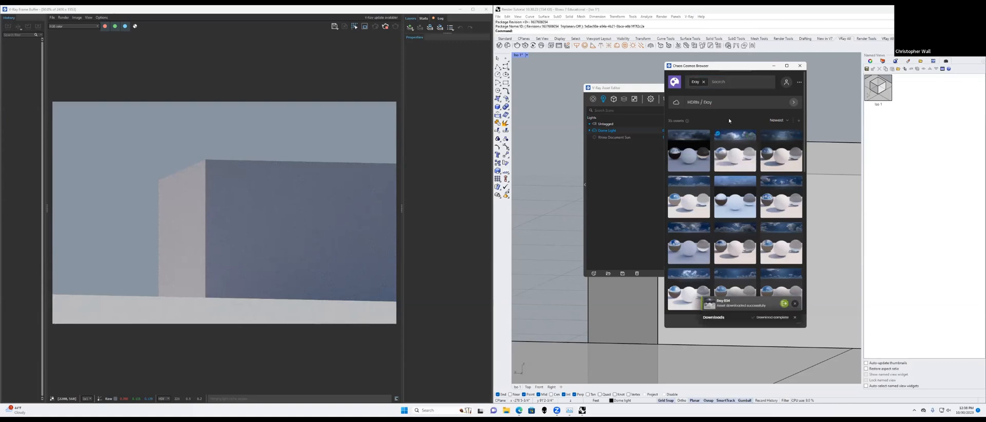
{"action": "left_click", "coordinate": [751, 136]}
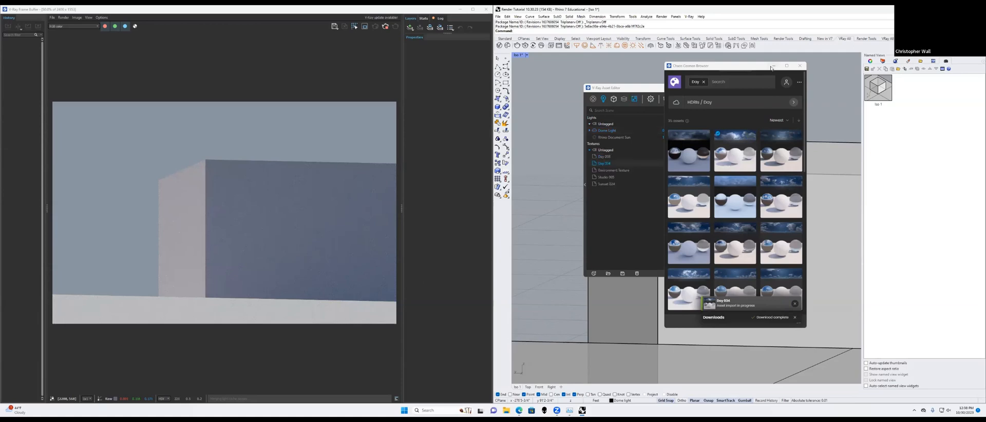
Step: Copy the newly imported Day bitmap and paste it into the Dome Light's Color/Texture HDR slot
{"action": "left_click", "coordinate": [774, 65]}
{"action": "right_click", "coordinate": [608, 164]}
{"action": "left_click", "coordinate": [623, 169]}
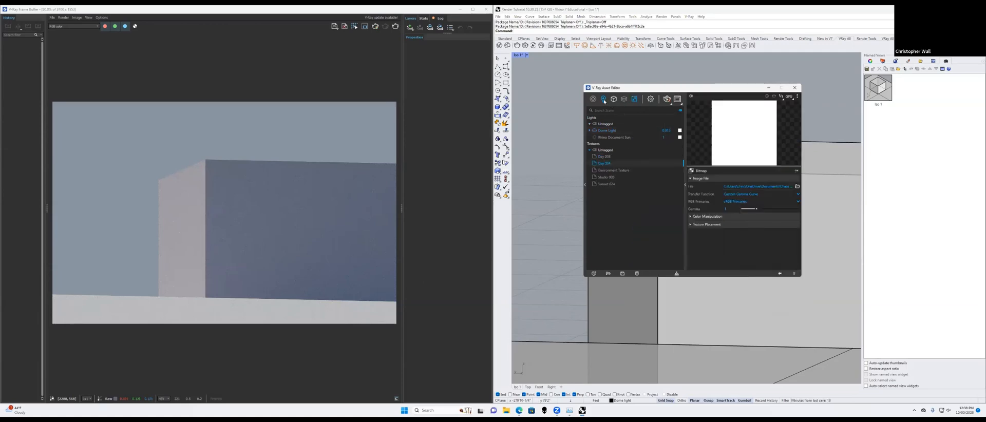
{"action": "left_click", "coordinate": [606, 100]}
{"action": "left_click", "coordinate": [637, 132]}
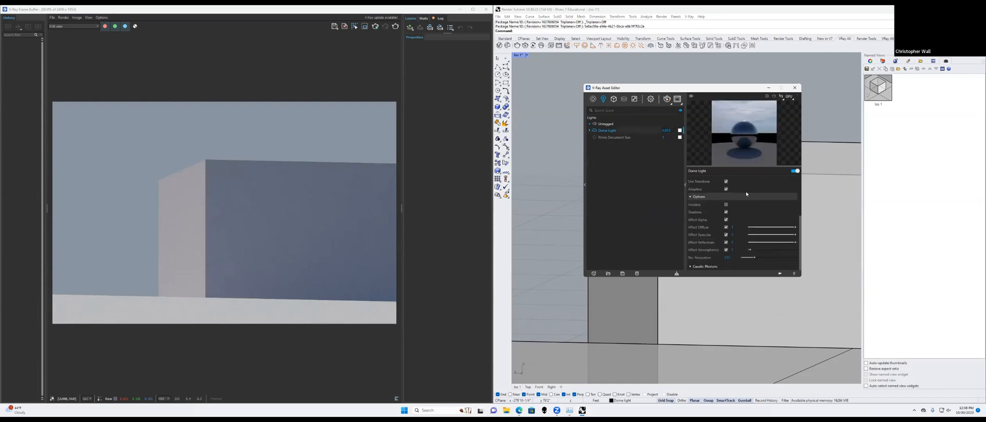
{"action": "scroll", "coordinate": [746, 195], "scroll_direction": "up", "scroll_amount": 3}
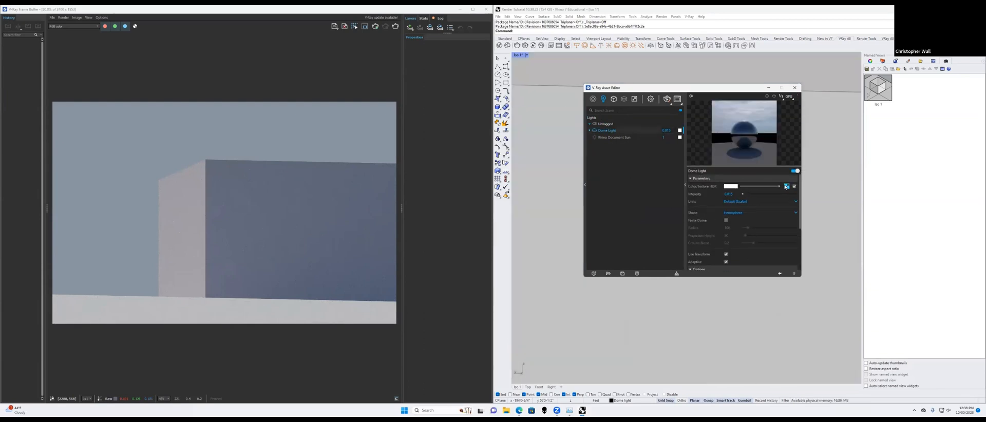
{"action": "right_click", "coordinate": [786, 186]}
{"action": "left_click", "coordinate": [765, 190]}
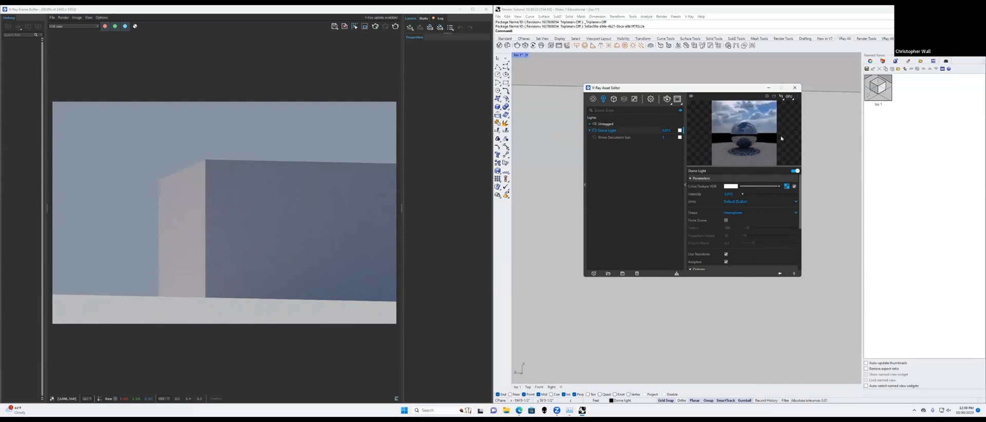
Step: Start an interactive render with the new HDRI and orbit to a low view of the box against the sky
{"action": "left_click", "coordinate": [667, 99]}
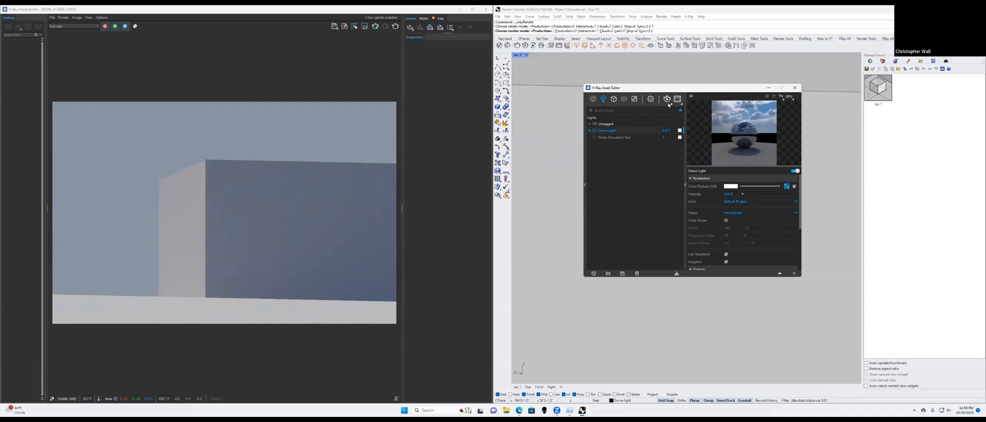
{"action": "left_click", "coordinate": [768, 87]}
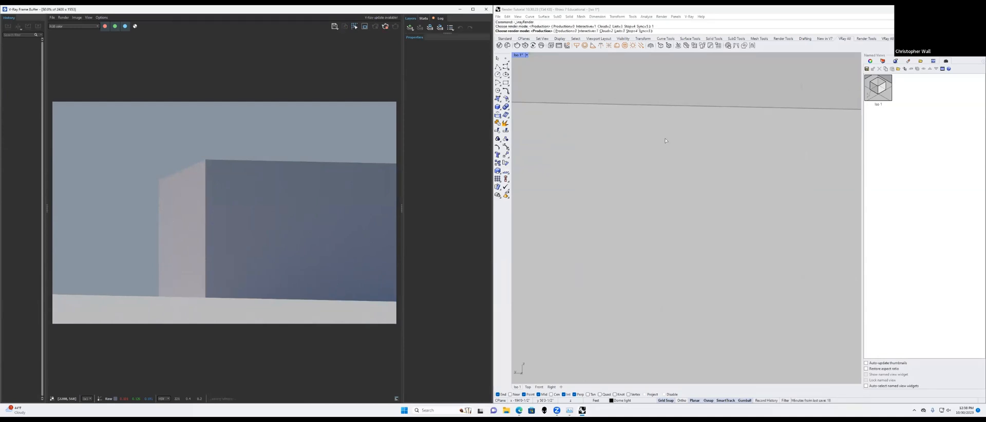
{"action": "right_click_drag", "start_coordinate": [669, 138], "coordinate": [680, 193]}
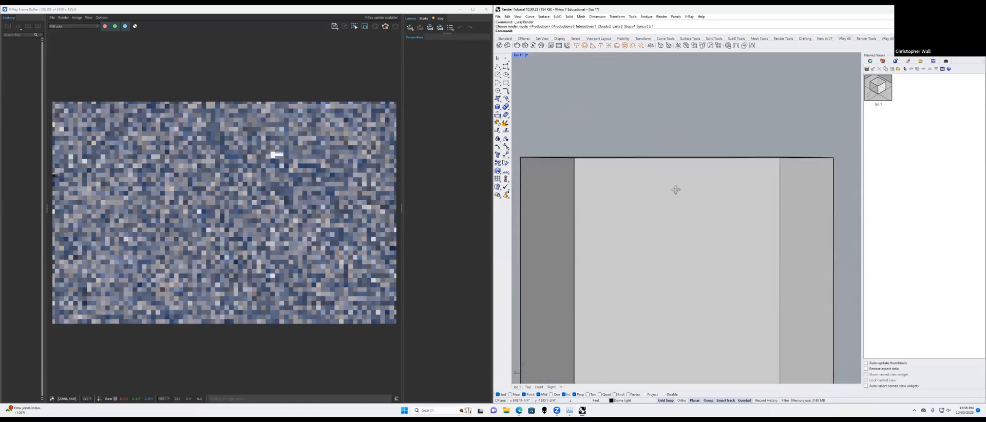
{"action": "mouse_move", "coordinate": [644, 184]}
{"action": "right_mouse_down"}
{"action": "mouse_move", "coordinate": [655, 193]}
{"action": "mouse_move", "coordinate": [640, 191]}
{"action": "right_mouse_up"}
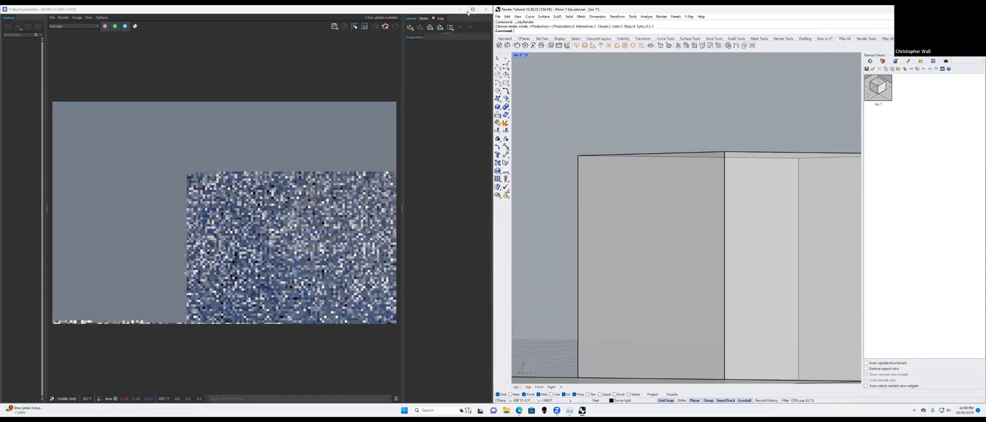
Step: Enlarge the V-Ray Frame Buffer to inspect the interactive render, then restore its original size
{"action": "left_click", "coordinate": [472, 10]}
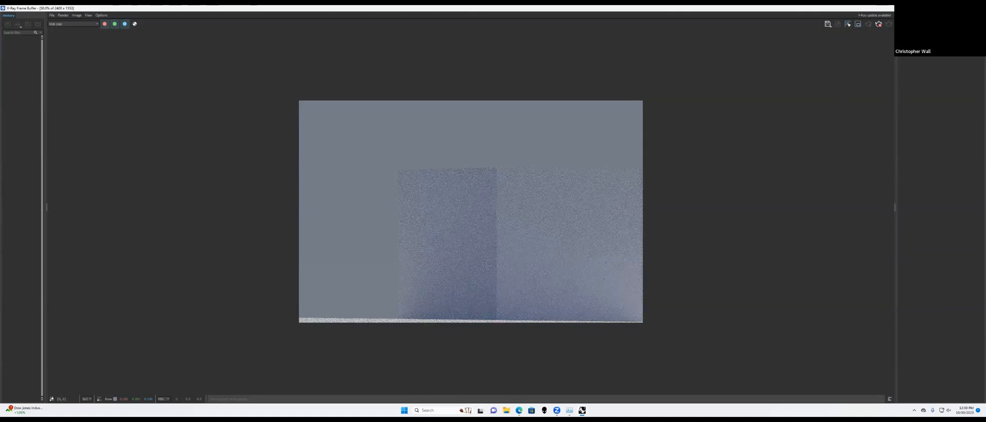
{"action": "left_click", "coordinate": [979, 8]}
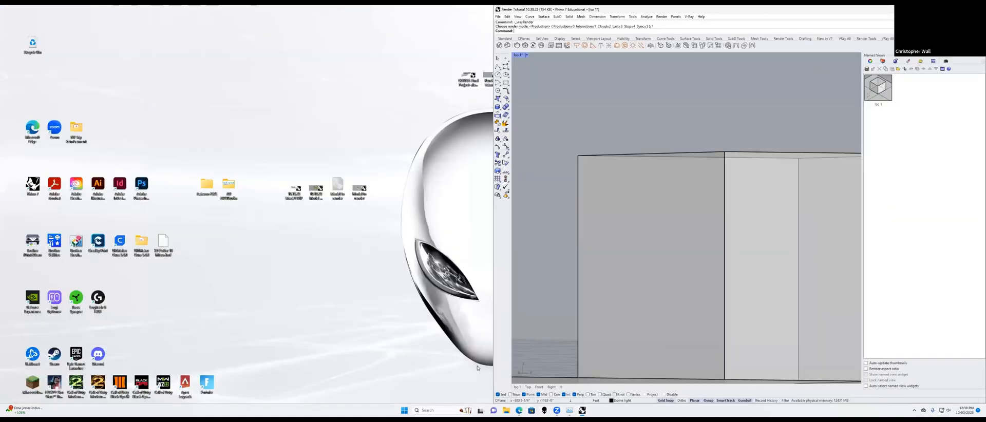
{"action": "mouse_move", "coordinate": [582, 410]}
{"action": "left_click", "coordinate": [599, 378]}
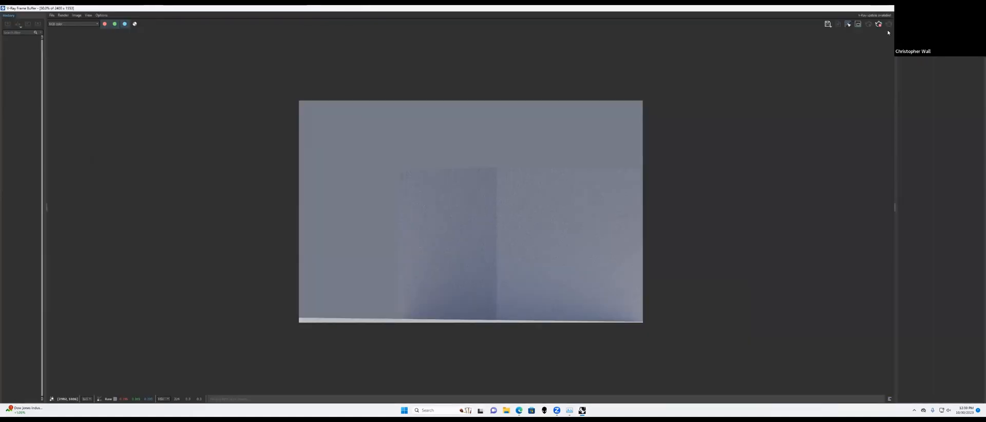
{"action": "left_click", "coordinate": [966, 9]}
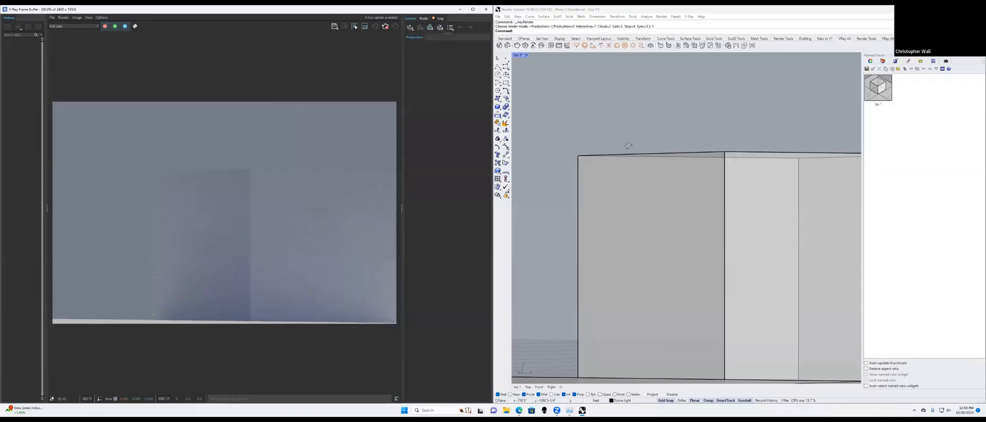
Step: Orbit and zoom around the box to check the background from other sides, then stop the interactive render
{"action": "right_click_drag", "start_coordinate": [628, 146], "coordinate": [597, 149]}
{"action": "right_click_drag", "start_coordinate": [662, 154], "coordinate": [611, 151], "text": "shift"}
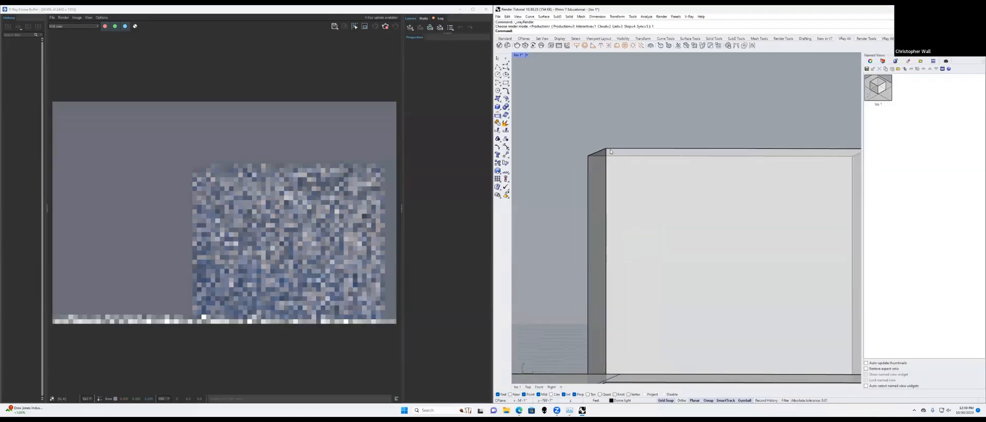
{"action": "scroll", "coordinate": [652, 154], "scroll_direction": "down", "scroll_amount": 3}
{"action": "scroll", "coordinate": [645, 159], "scroll_direction": "up", "scroll_amount": 8}
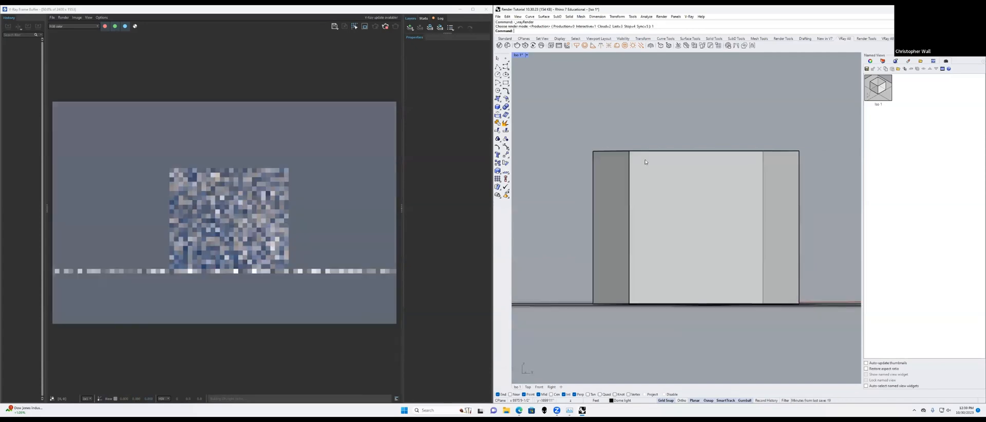
{"action": "scroll", "coordinate": [623, 158], "scroll_direction": "down", "scroll_amount": 5}
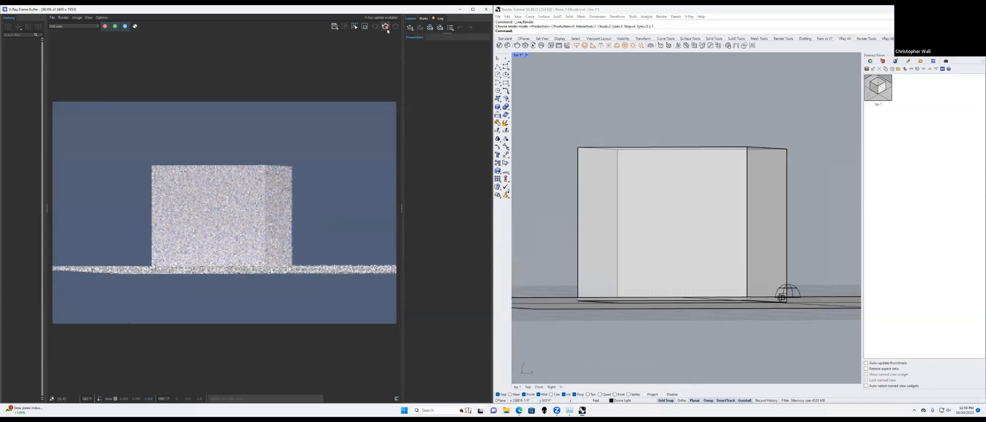
{"action": "left_click", "coordinate": [386, 28]}
Step: Return to the raised isometric view of the box, restart the interactive render and reopen the V-Ray Asset Editor
{"action": "right_click_drag", "start_coordinate": [718, 123], "coordinate": [612, 119]}
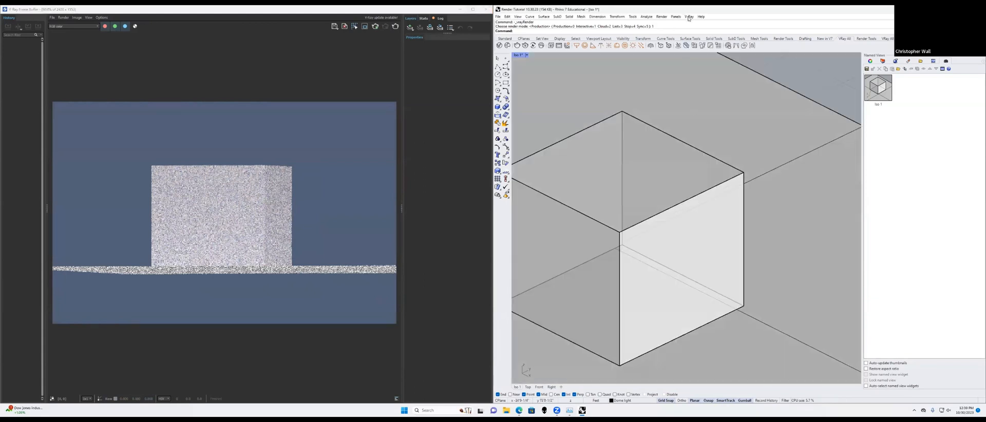
{"action": "left_click", "coordinate": [689, 17]}
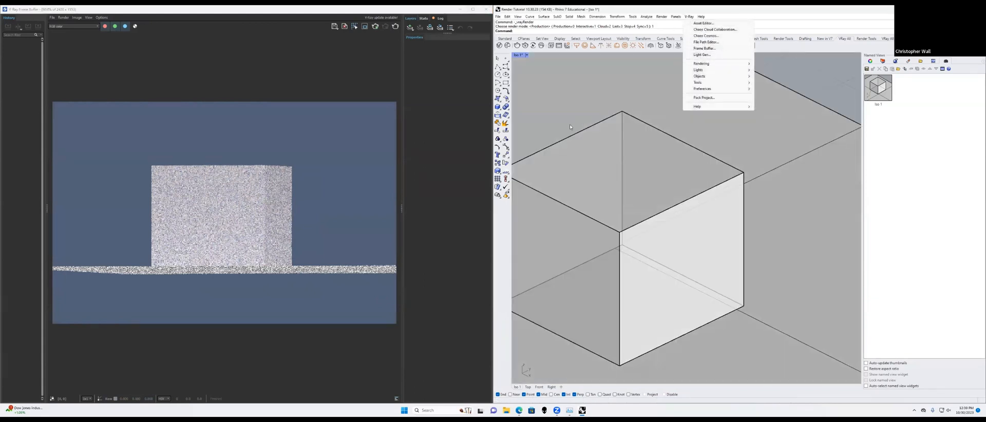
{"action": "left_click", "coordinate": [444, 28]}
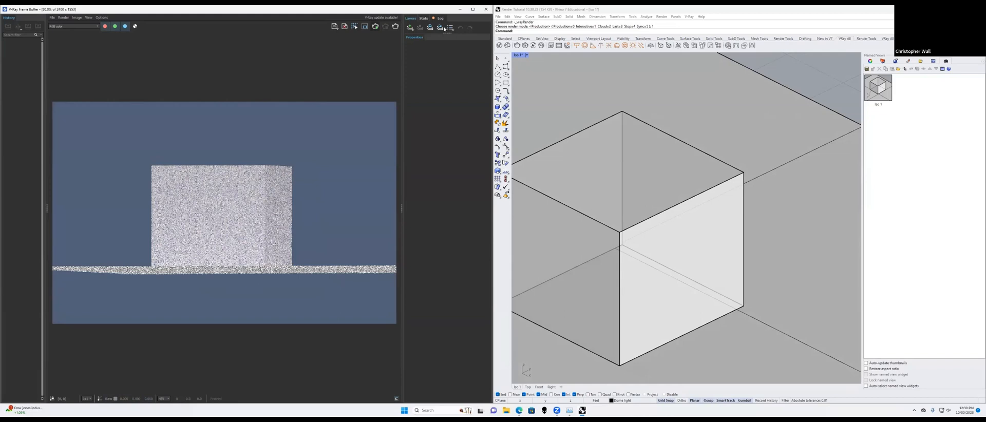
{"action": "left_click", "coordinate": [375, 30]}
{"action": "left_click", "coordinate": [689, 17]}
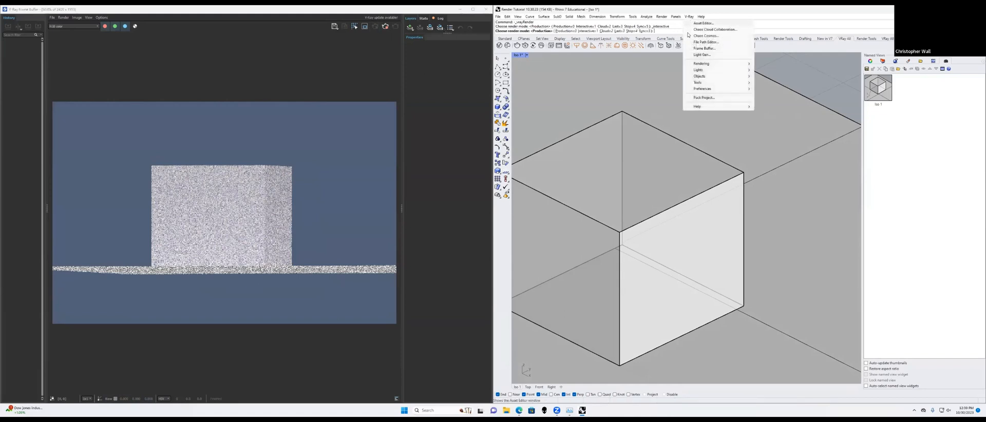
{"action": "left_click", "coordinate": [703, 33]}
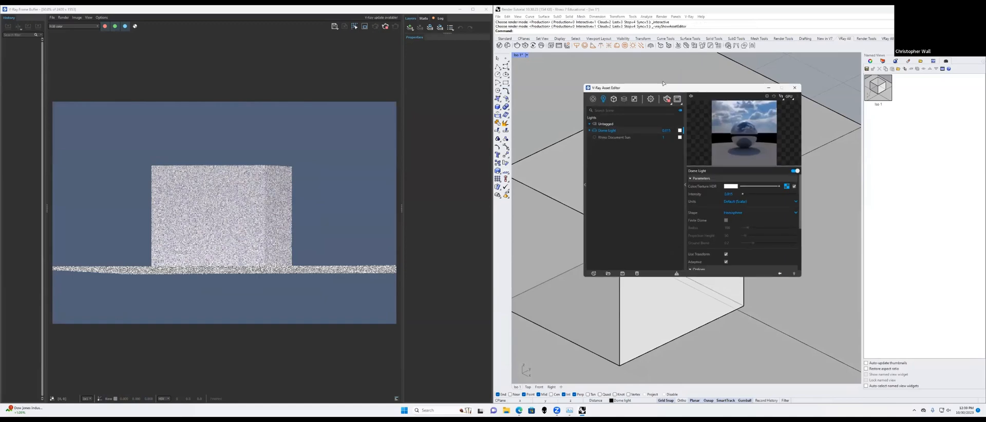
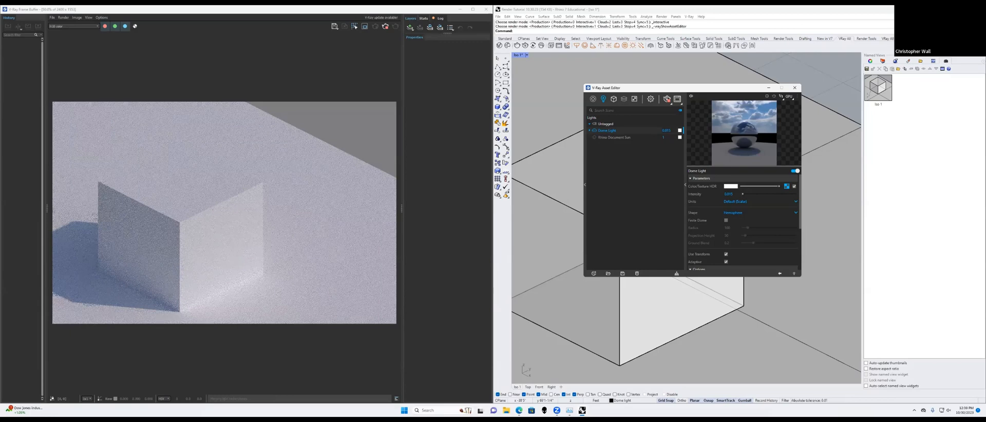
Step: Open the Concrete materials category in Chaos Cosmos and download the first Concrete Simple material
{"action": "left_click", "coordinate": [688, 17]}
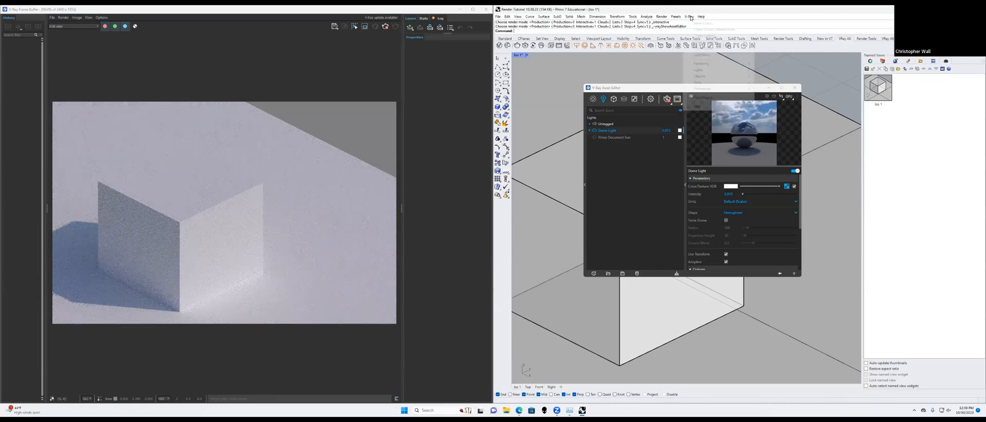
{"action": "left_click", "coordinate": [695, 36]}
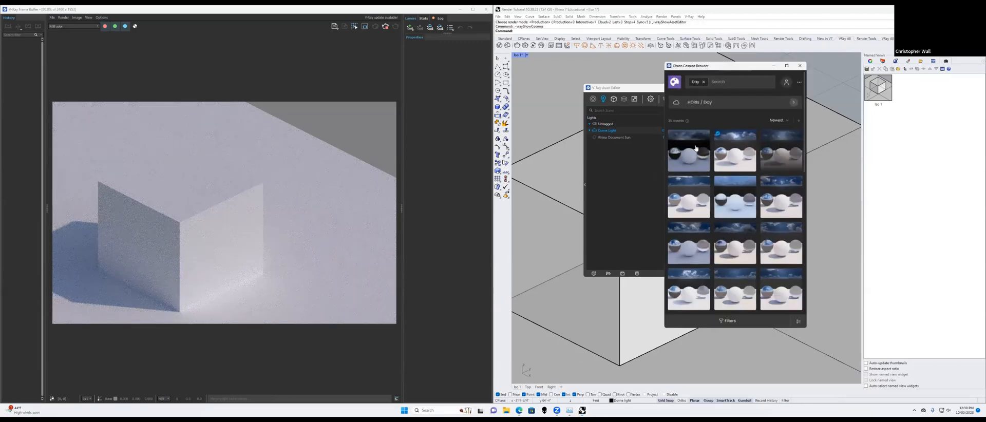
{"action": "left_click", "coordinate": [794, 104]}
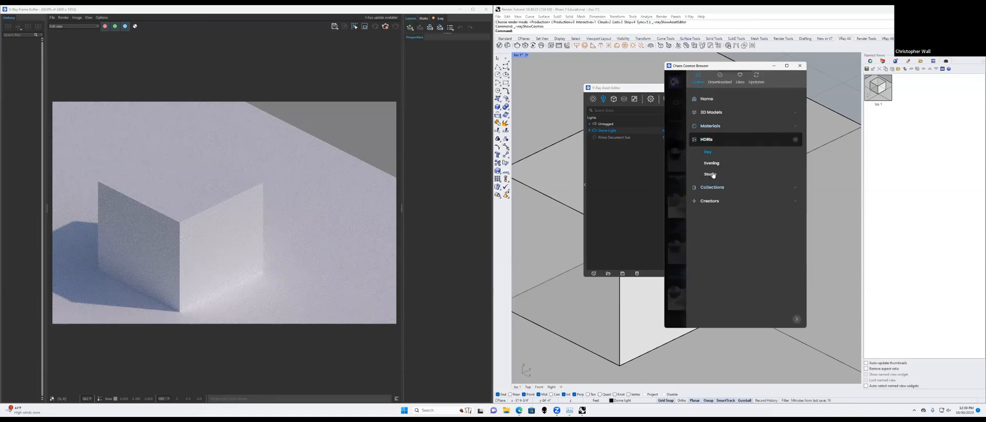
{"action": "left_click", "coordinate": [712, 126]}
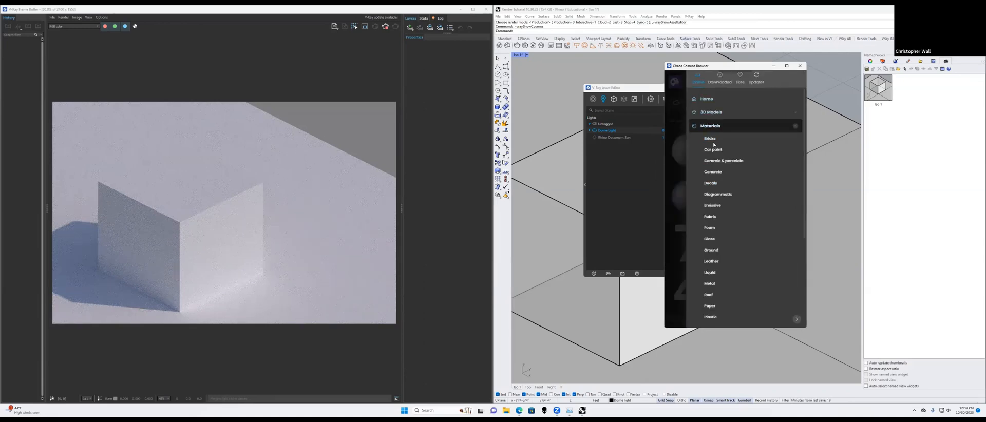
{"action": "scroll", "coordinate": [714, 145], "scroll_direction": "down", "scroll_amount": 2}
{"action": "scroll", "coordinate": [713, 144], "scroll_direction": "up", "scroll_amount": 1}
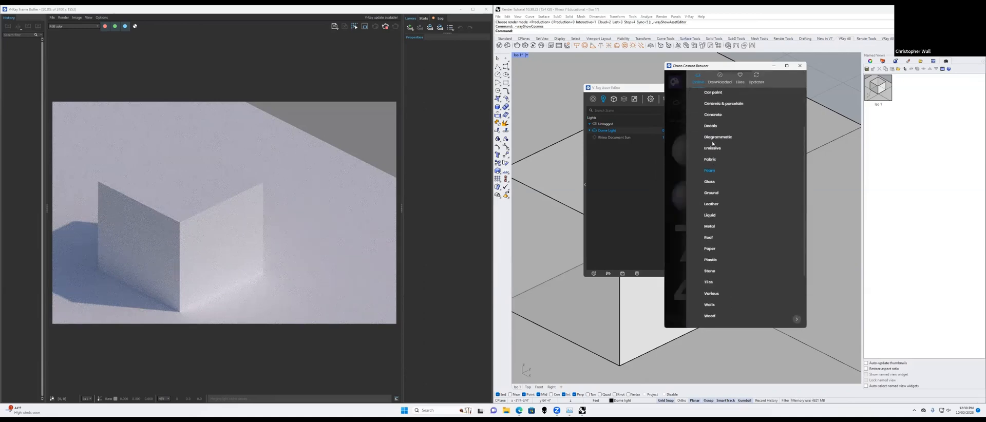
{"action": "left_click", "coordinate": [714, 116]}
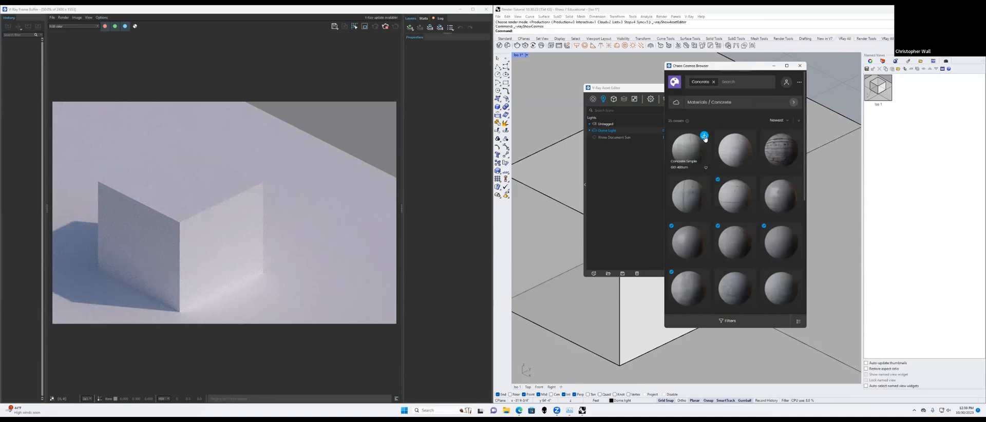
{"action": "left_click", "coordinate": [705, 137]}
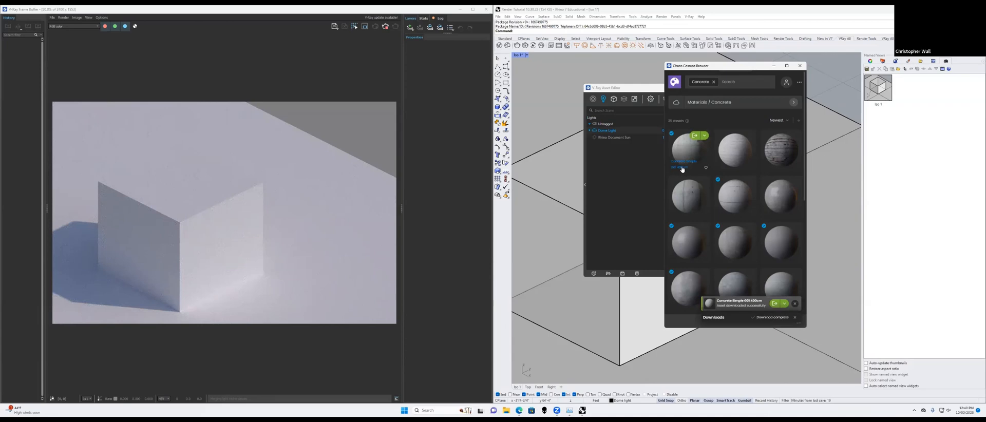
Step: Import the downloaded Concrete Simple material into the scene twice and close the Chaos Cosmos browser
{"action": "left_click", "coordinate": [696, 136]}
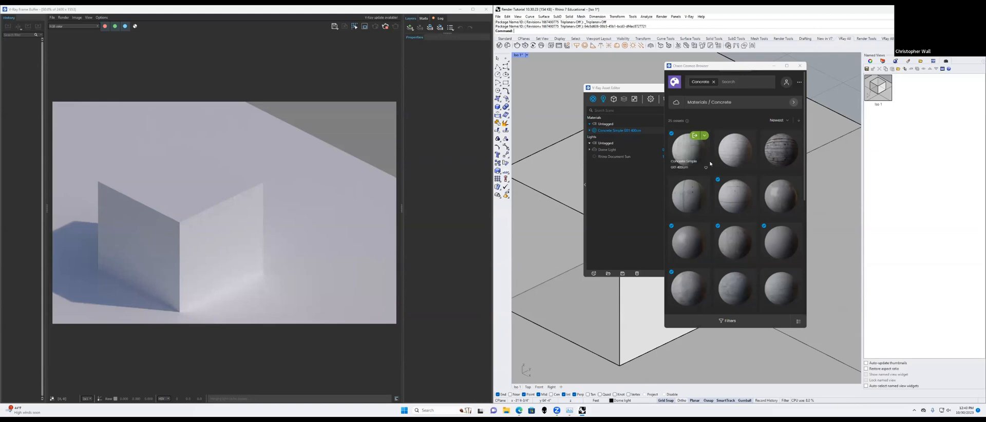
{"action": "left_click", "coordinate": [696, 136]}
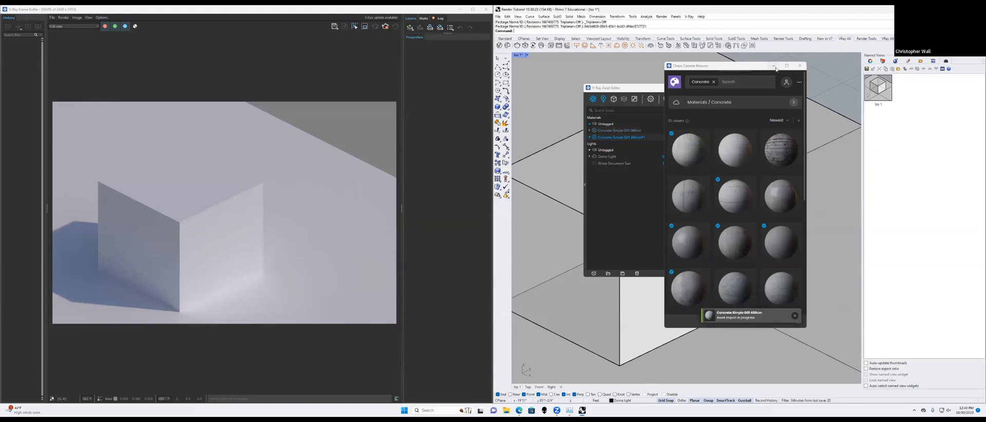
{"action": "left_click", "coordinate": [800, 65]}
Step: Apply the second imported Concrete Simple material to the box and check its texture up close in the interactive render
{"action": "right_click", "coordinate": [633, 138]}
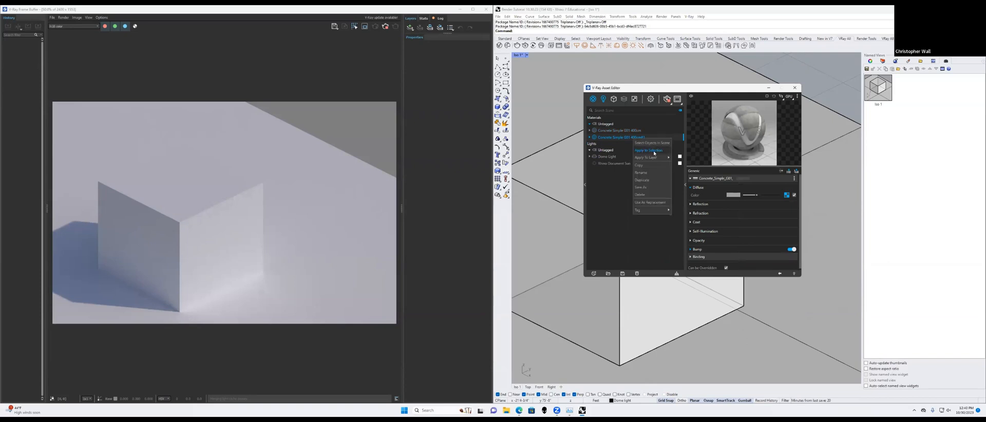
{"action": "left_click", "coordinate": [552, 166]}
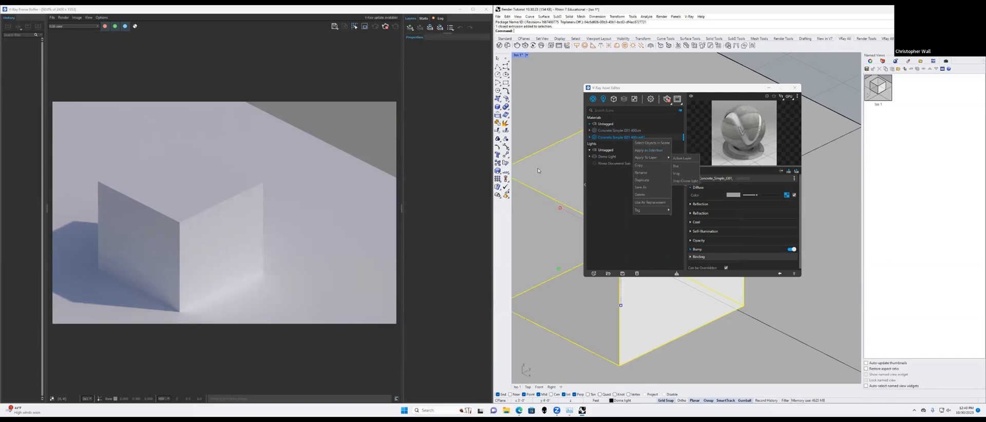
{"action": "left_click", "coordinate": [654, 151]}
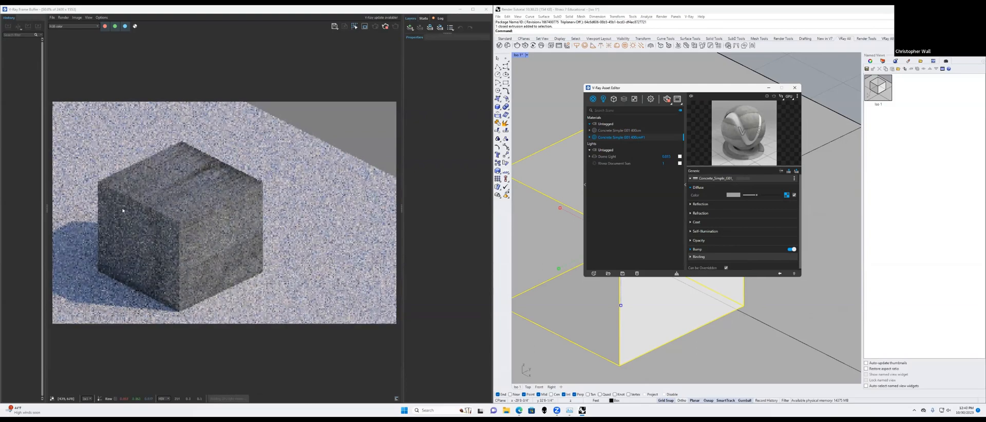
{"action": "scroll", "coordinate": [173, 217], "scroll_direction": "up", "scroll_amount": 2}
{"action": "scroll", "coordinate": [173, 217], "scroll_direction": "down", "scroll_amount": 2}
{"action": "scroll", "coordinate": [168, 190], "scroll_direction": "up", "scroll_amount": 1}
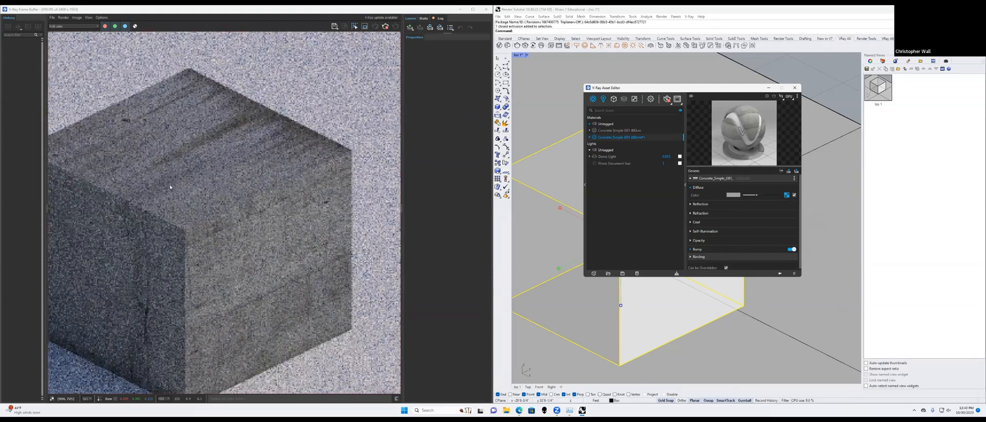
{"action": "scroll", "coordinate": [172, 188], "scroll_direction": "down", "scroll_amount": 1}
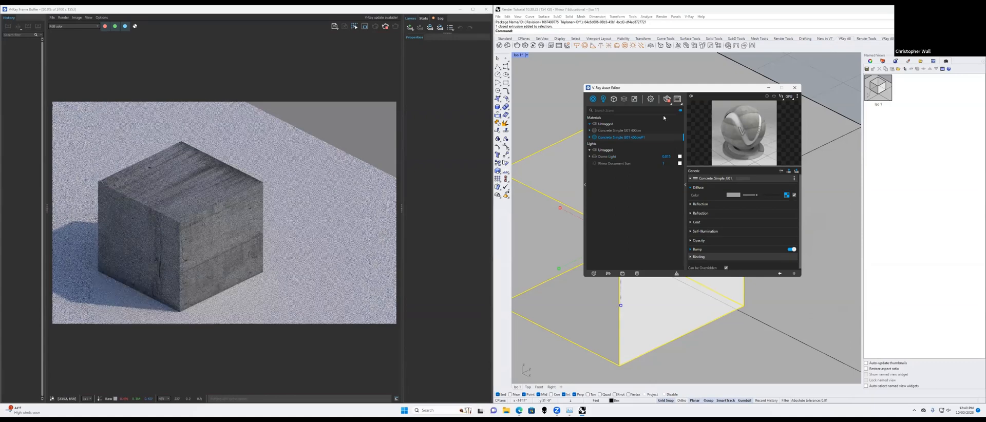
Step: Assign the second Concrete Simple material to the Box layer
{"action": "right_click", "coordinate": [633, 138]}
{"action": "mouse_move", "coordinate": [658, 157]}
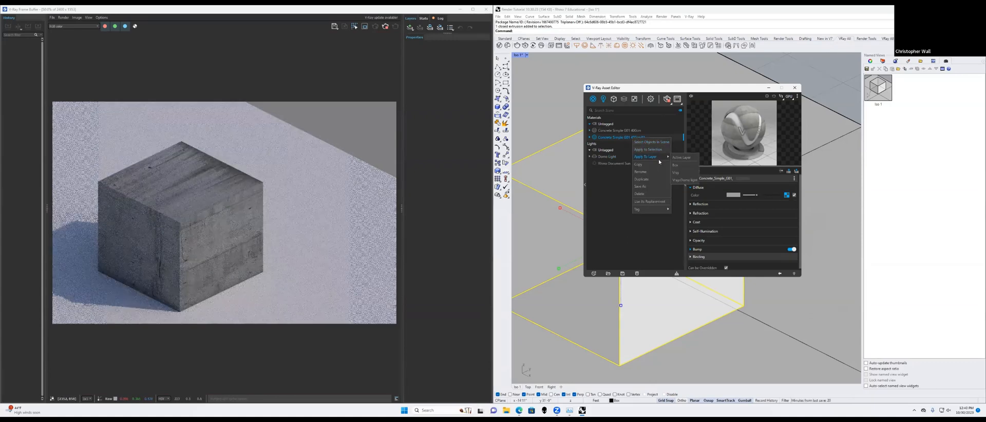
{"action": "left_click", "coordinate": [677, 164]}
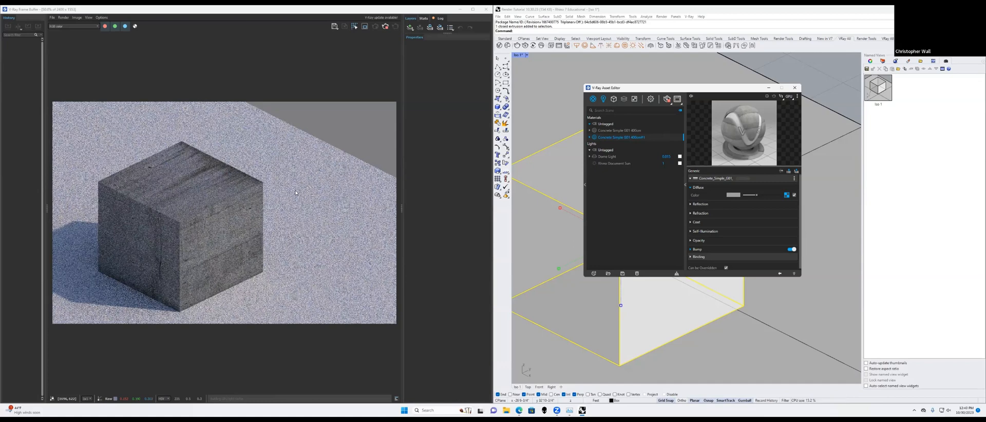
Step: Select the scene objects that use the second Concrete Simple material and minimize the V-Ray Asset Editor
{"action": "right_click", "coordinate": [637, 138]}
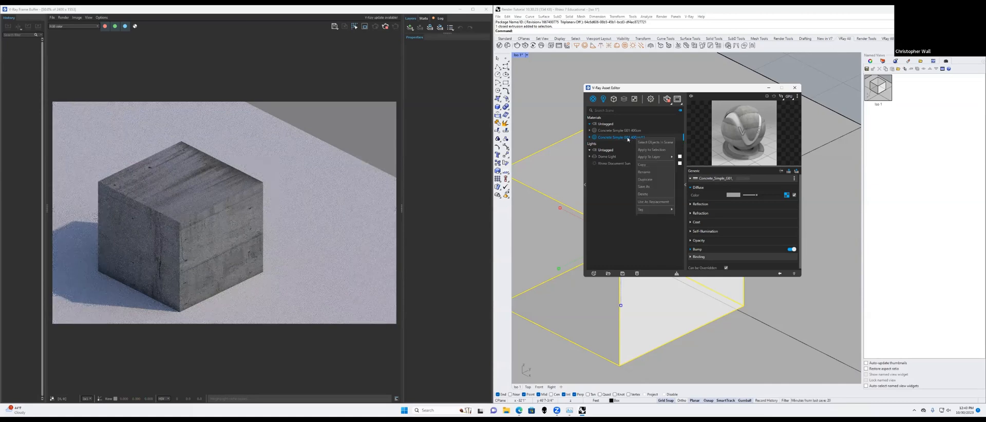
{"action": "left_click", "coordinate": [656, 143]}
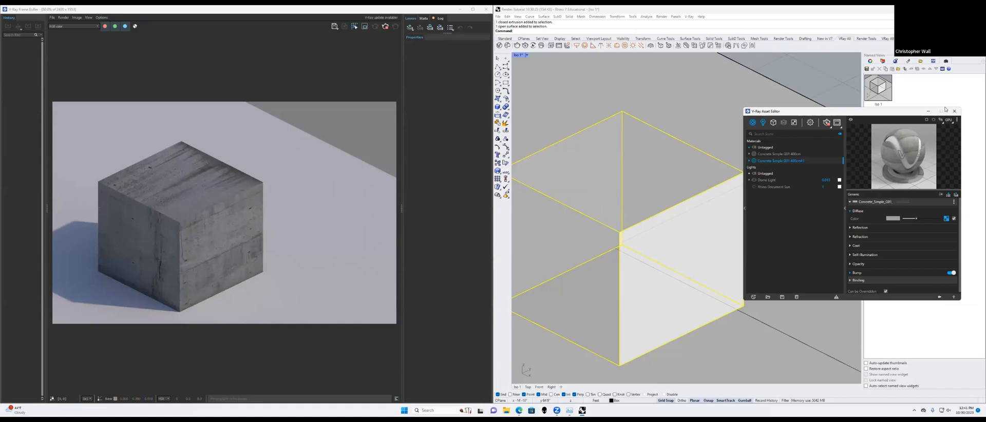
{"action": "left_click", "coordinate": [928, 112]}
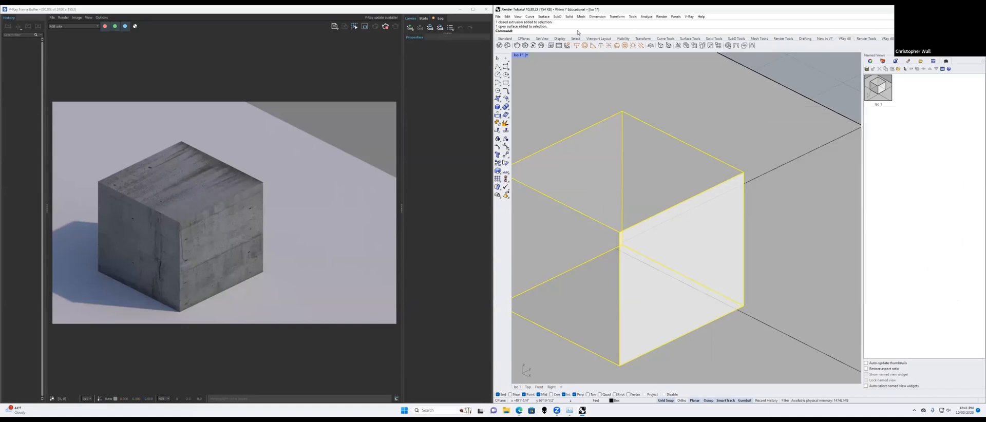
{"action": "type", "text": "ApplyBoxMapping"}
{"action": "key", "text": "Return"}
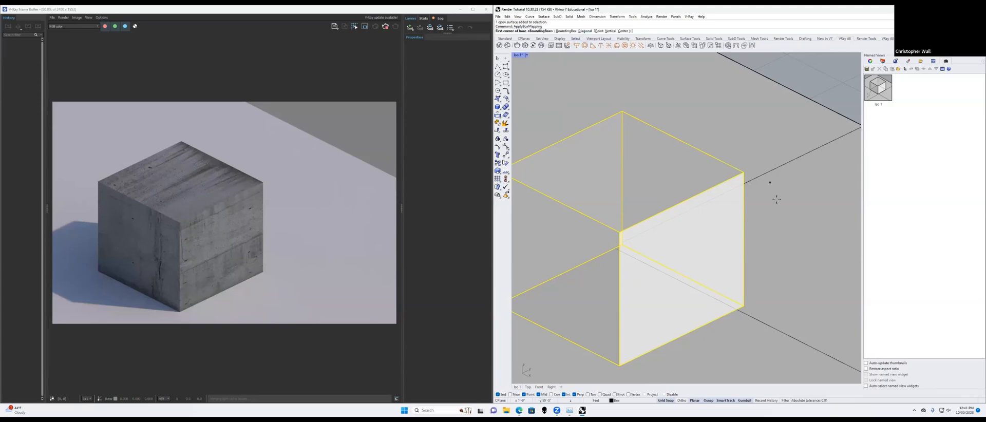
{"action": "left_click", "coordinate": [758, 298]}
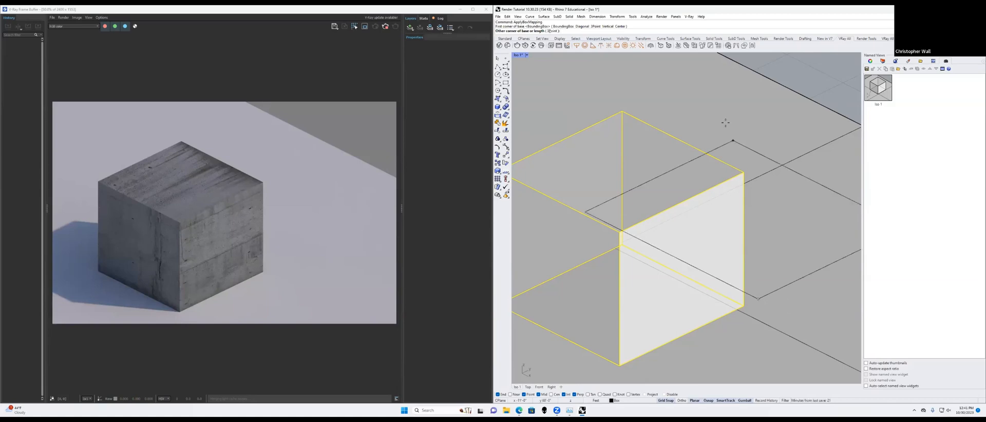
{"action": "left_click", "coordinate": [690, 16]}
{"action": "left_click", "coordinate": [699, 23]}
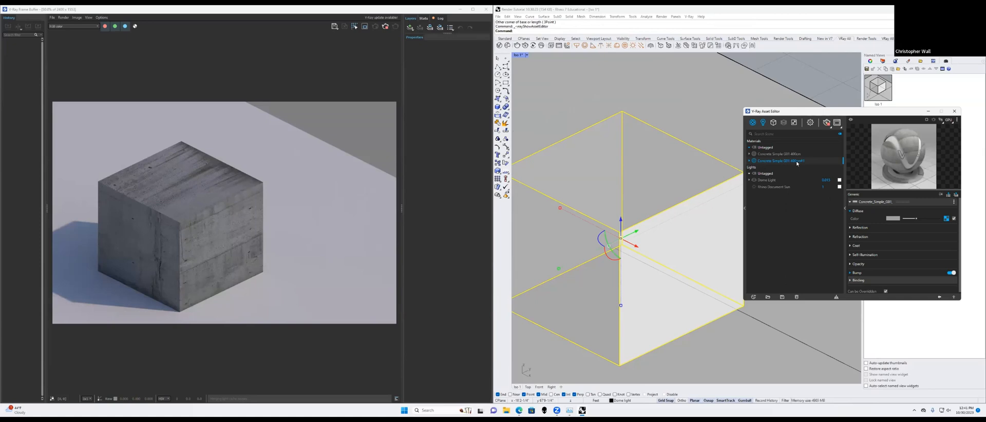
{"action": "left_click", "coordinate": [928, 113]}
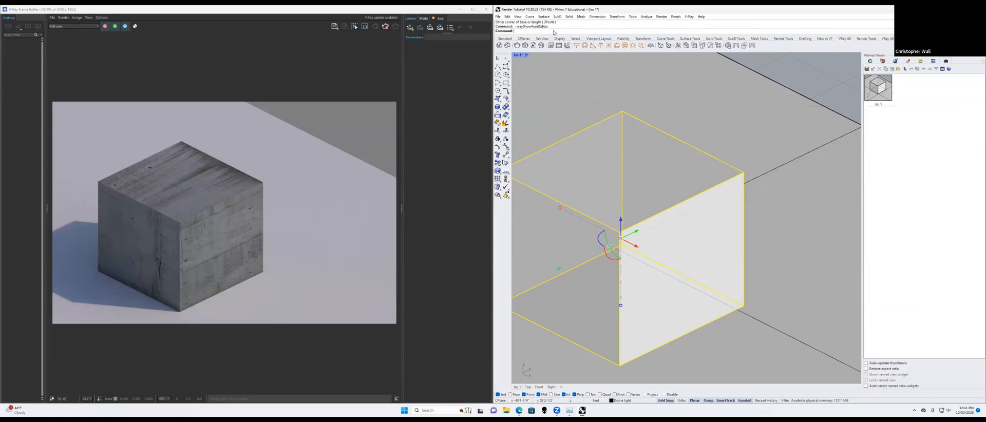
Step: Apply box mapping to the selected objects with the ApplyBoxMapping command
{"action": "type", "text": "ApplyBoxMapping"}
{"action": "key", "text": "Return"}
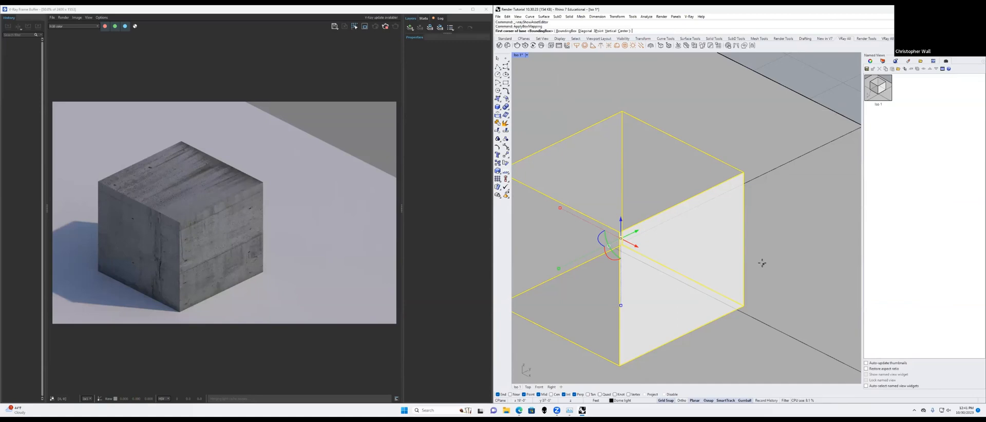
Step: Apply a capped 400 cm cubic box mapping to the selected cube on mapping channel 1
{"action": "left_click", "coordinate": [760, 266]}
{"action": "type", "text": "400cm"}
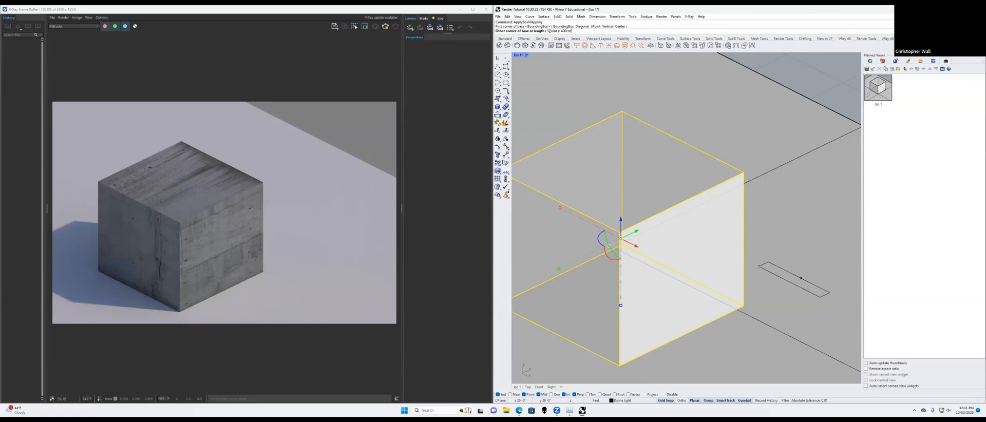
{"action": "key", "text": "Return"}
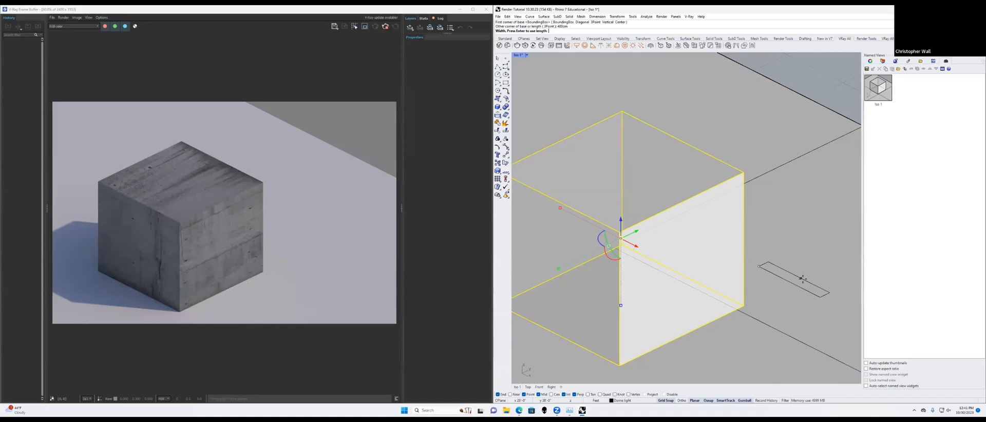
{"action": "key", "text": "Return"}
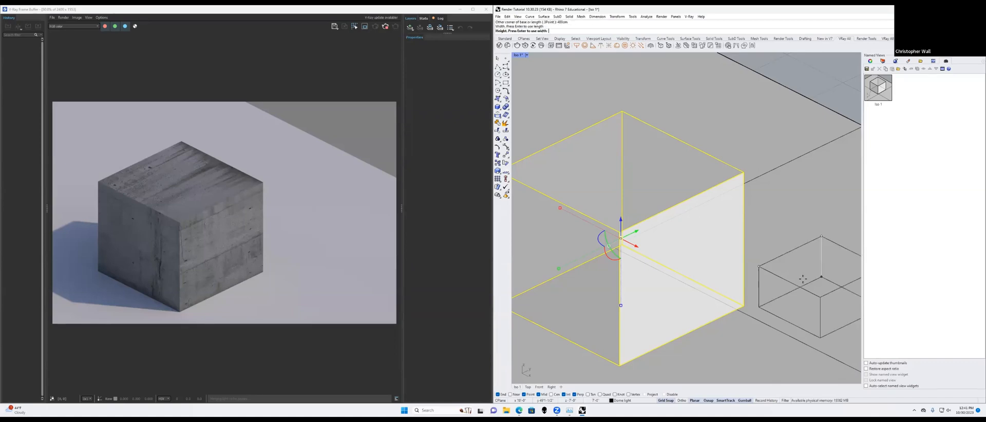
{"action": "key", "text": "Return"}
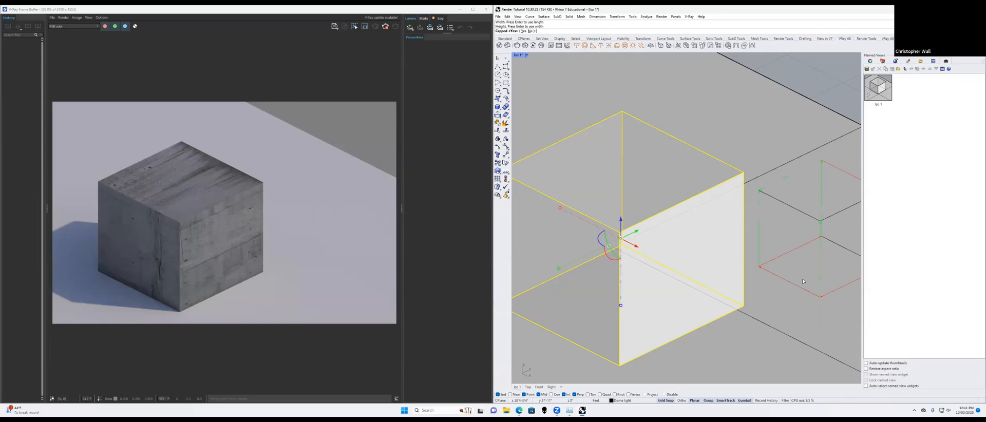
{"action": "key", "text": "Return"}
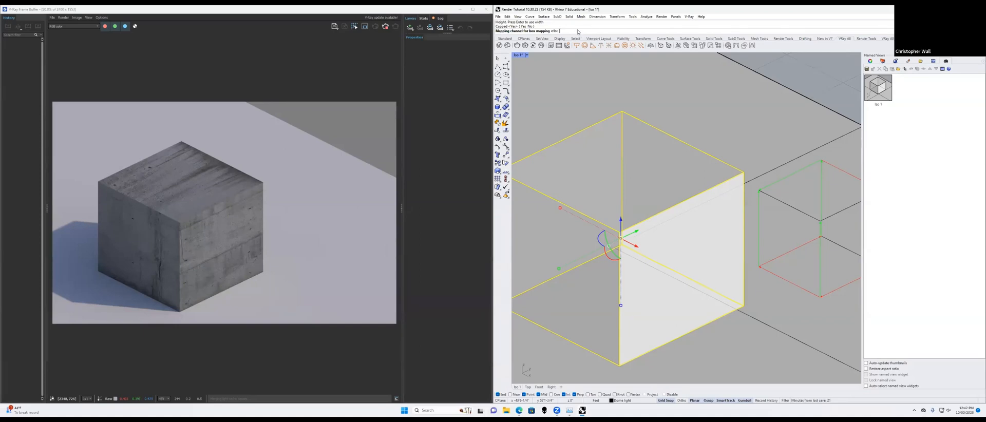
{"action": "key", "text": "Return"}
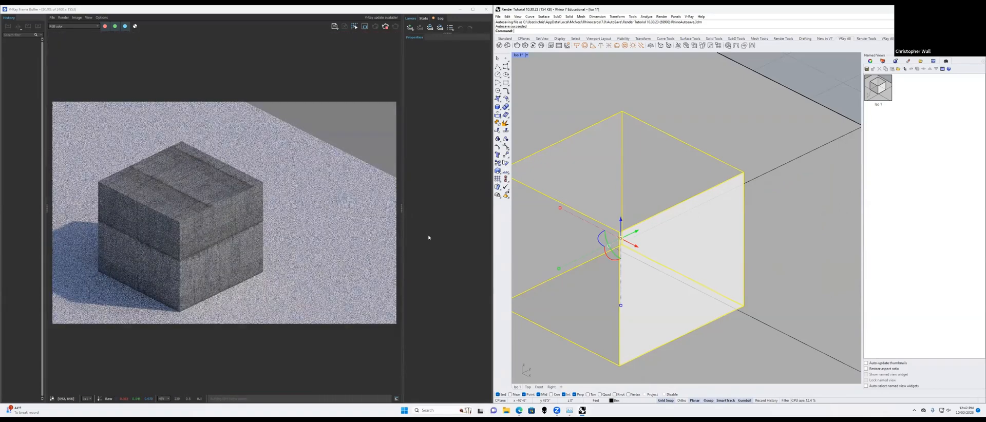
Step: Examine the remapped concrete texture on the cube from the front and from above, and clear the selection
{"action": "right_click_drag", "start_coordinate": [664, 210], "coordinate": [658, 182]}
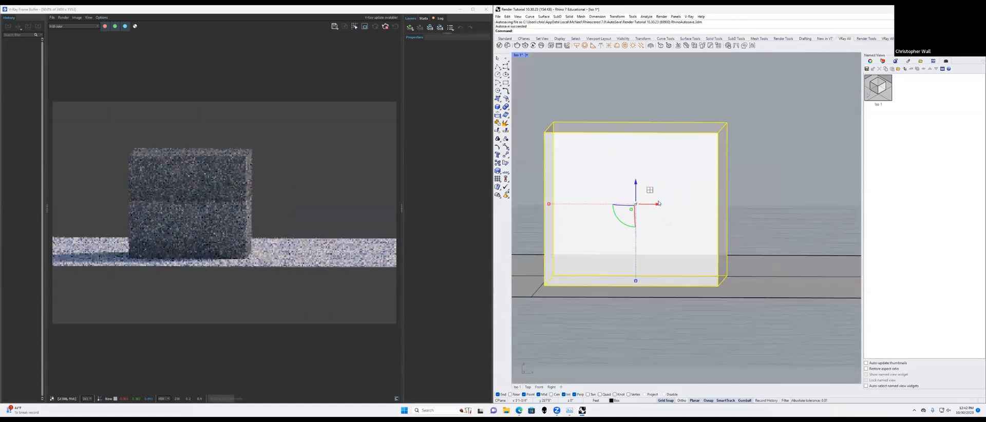
{"action": "scroll", "coordinate": [643, 242], "scroll_direction": "up", "scroll_amount": 3}
{"action": "scroll", "coordinate": [646, 227], "scroll_direction": "down", "scroll_amount": 5}
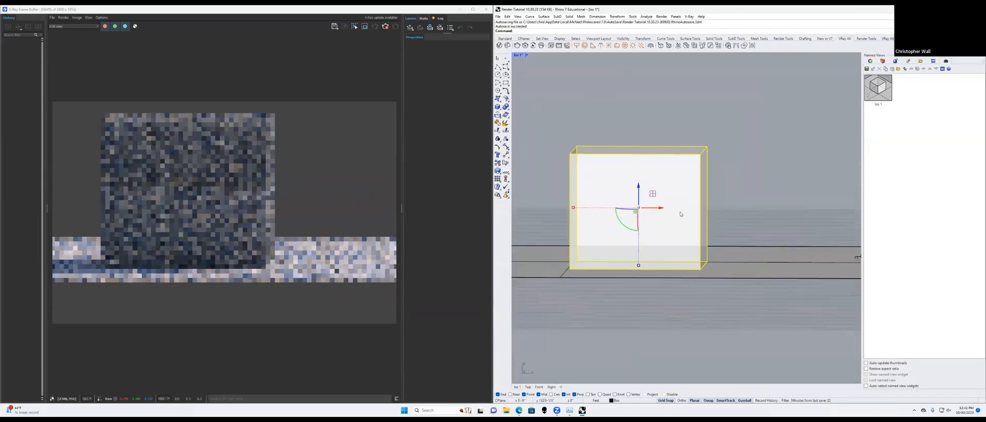
{"action": "right_click_drag", "start_coordinate": [717, 193], "coordinate": [670, 238]}
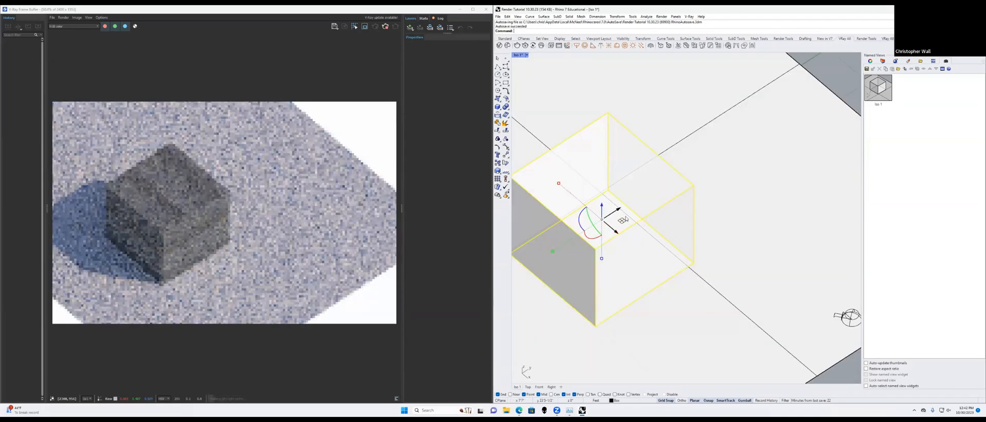
{"action": "scroll", "coordinate": [630, 225], "scroll_direction": "down", "scroll_amount": 4}
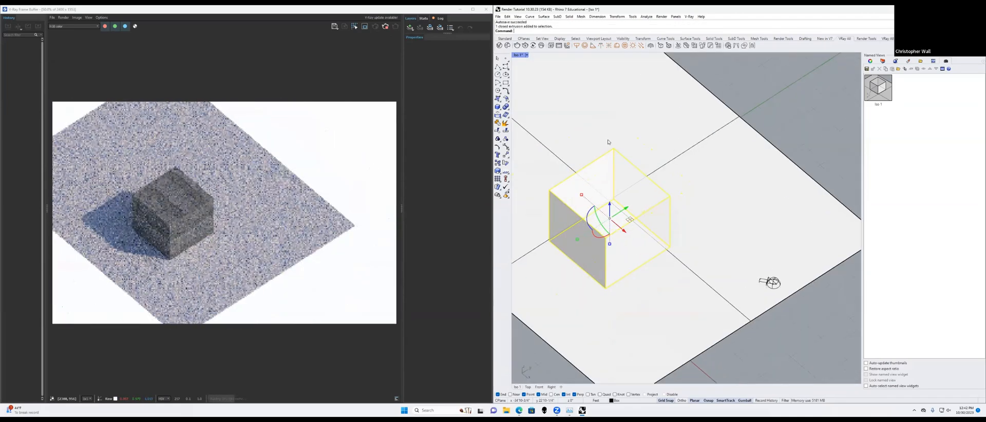
{"action": "left_click", "coordinate": [689, 102]}
{"action": "key", "text": "Escape"}
Step: Add a layer named Person inside the Vray layer group
{"action": "left_click", "coordinate": [690, 17]}
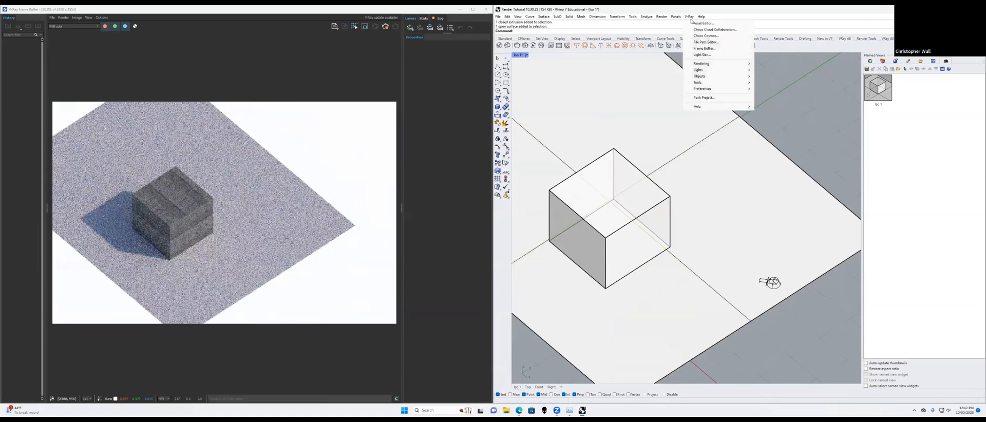
{"action": "left_click", "coordinate": [882, 61]}
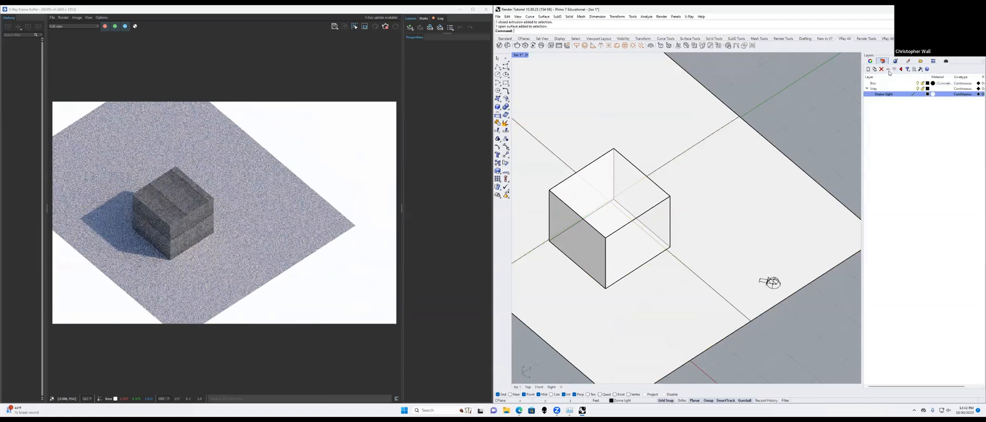
{"action": "right_click", "coordinate": [913, 125]}
{"action": "left_click", "coordinate": [915, 123]}
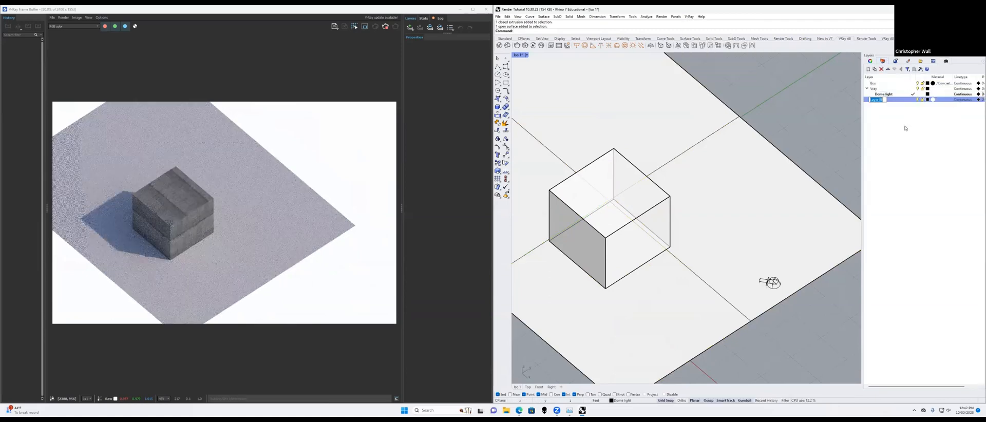
{"action": "type", "text": "Person"}
{"action": "key", "text": "Return"}
Step: Open the V-Ray Asset Editor and the Chaos Cosmos library, and browse to the standing people among the 3D models
{"action": "left_click", "coordinate": [690, 17]}
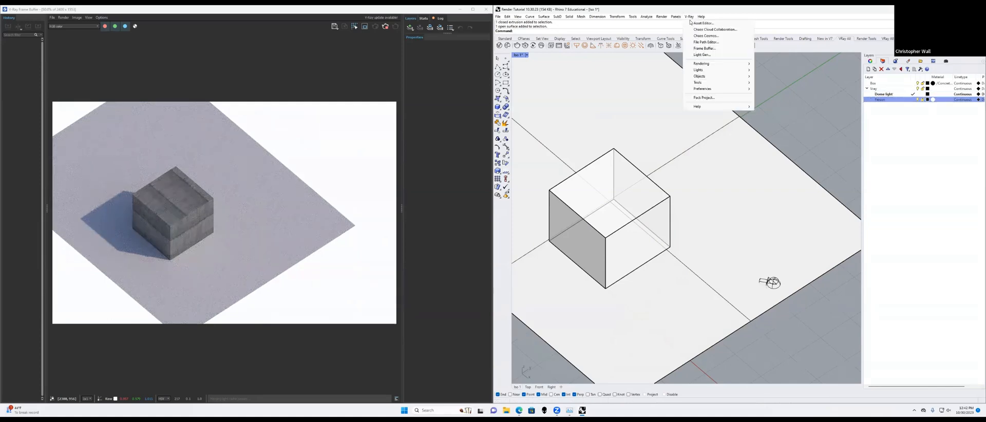
{"action": "left_click", "coordinate": [700, 23]}
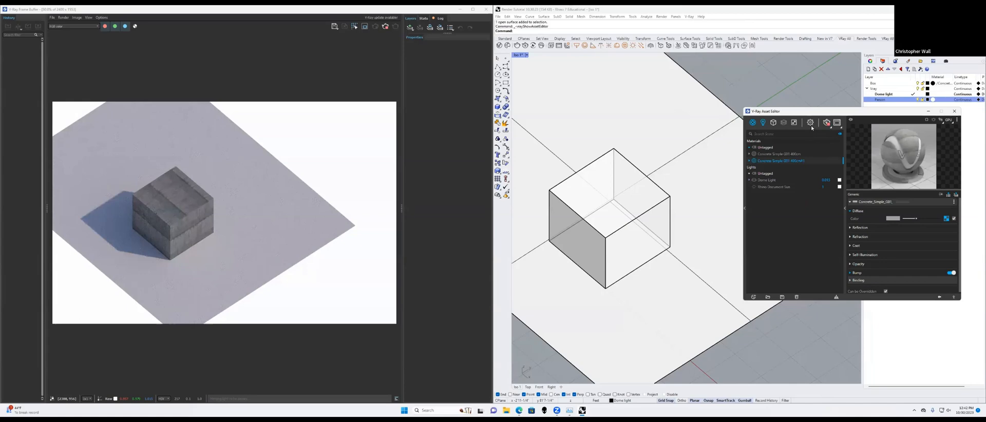
{"action": "left_click", "coordinate": [690, 16]}
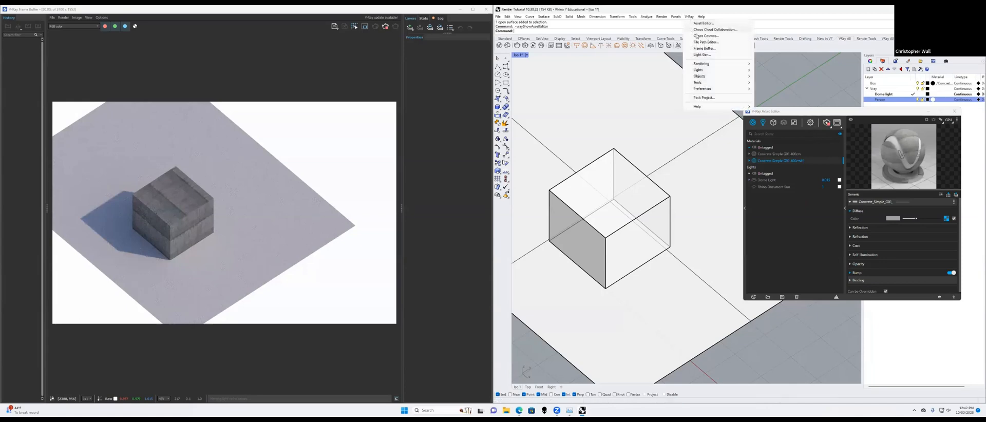
{"action": "left_click", "coordinate": [698, 36]}
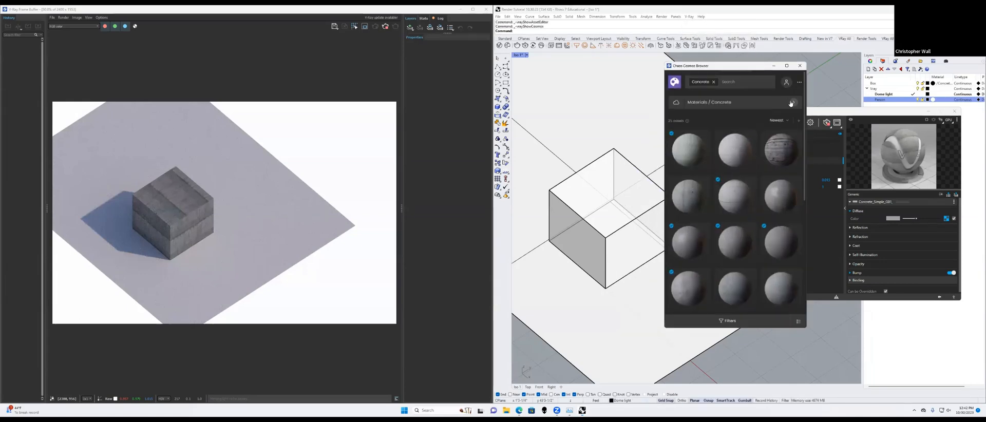
{"action": "left_click", "coordinate": [791, 103]}
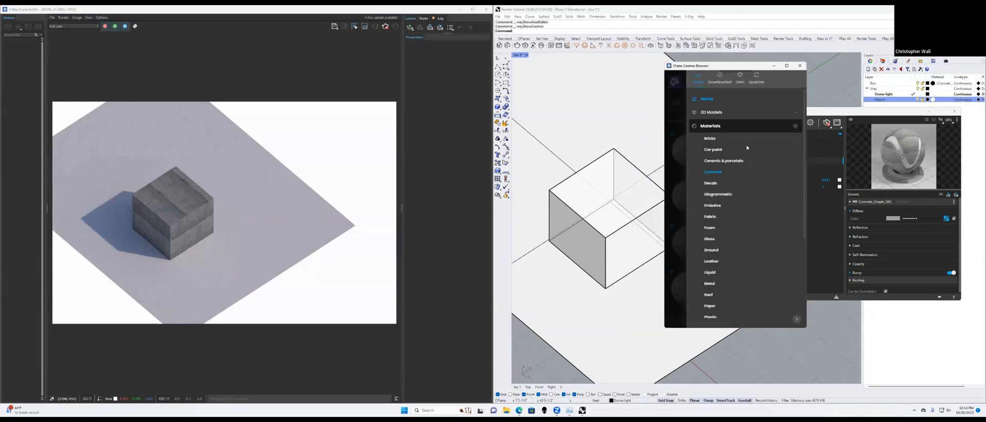
{"action": "left_click", "coordinate": [711, 112]}
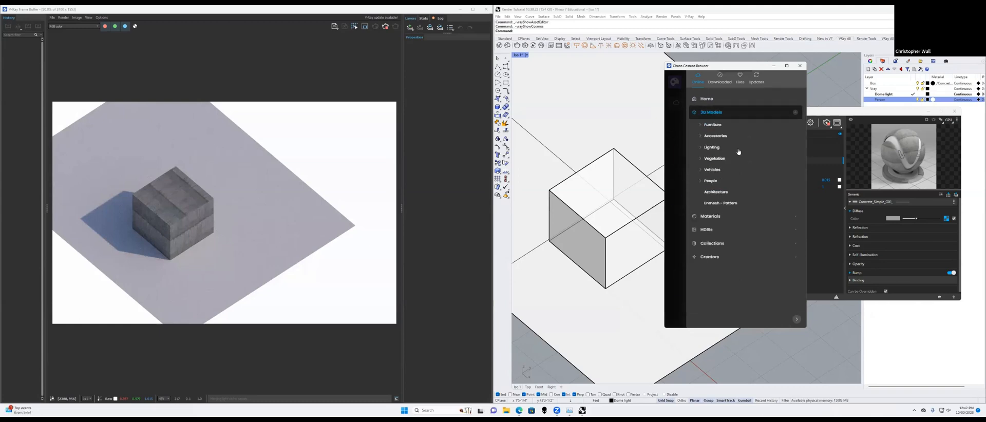
{"action": "left_click", "coordinate": [712, 181]}
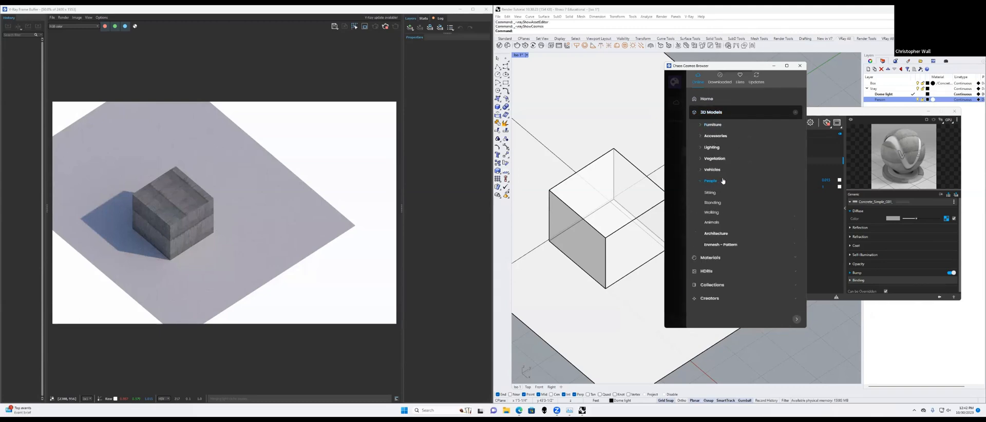
{"action": "left_click", "coordinate": [712, 202]}
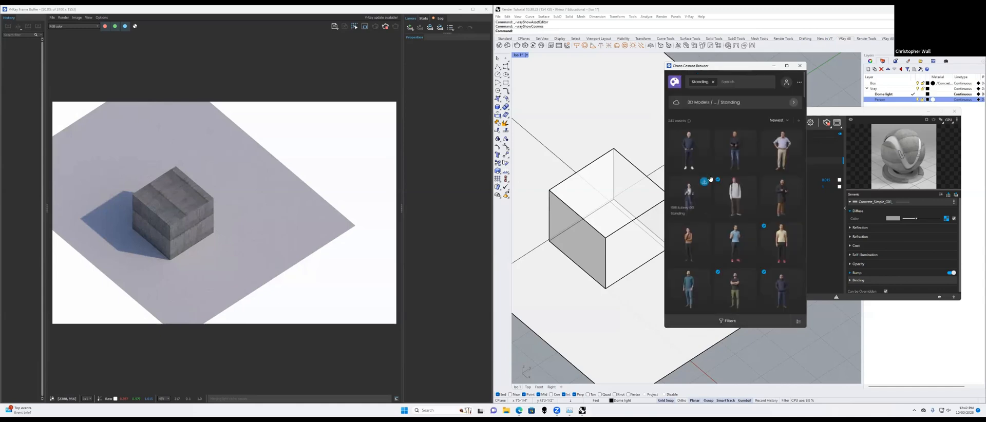
Step: Download the Cosmos model of the standing man in a blue-green shirt and jeans
{"action": "scroll", "coordinate": [719, 210], "scroll_direction": "down", "scroll_amount": 3}
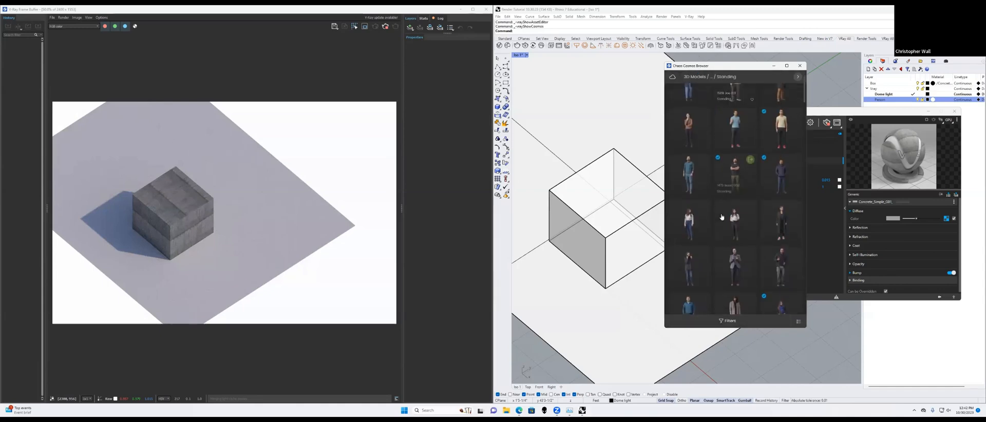
{"action": "mouse_move", "coordinate": [704, 160]}
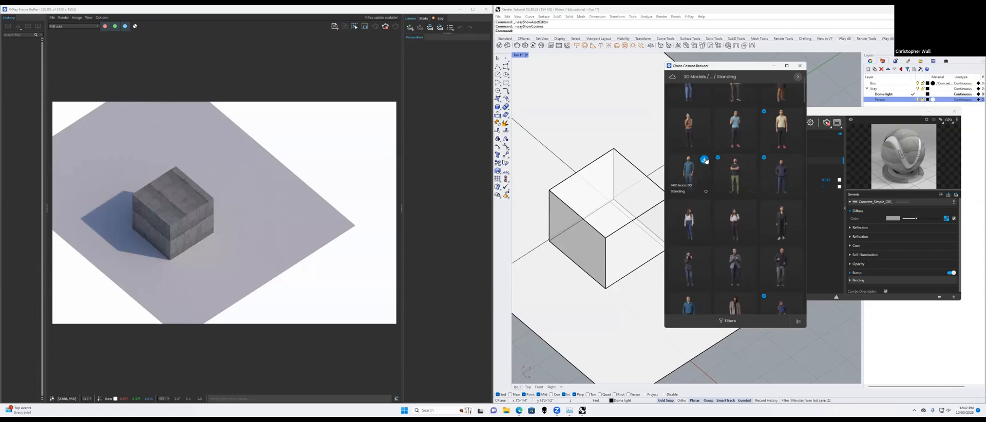
{"action": "left_click", "coordinate": [704, 160]}
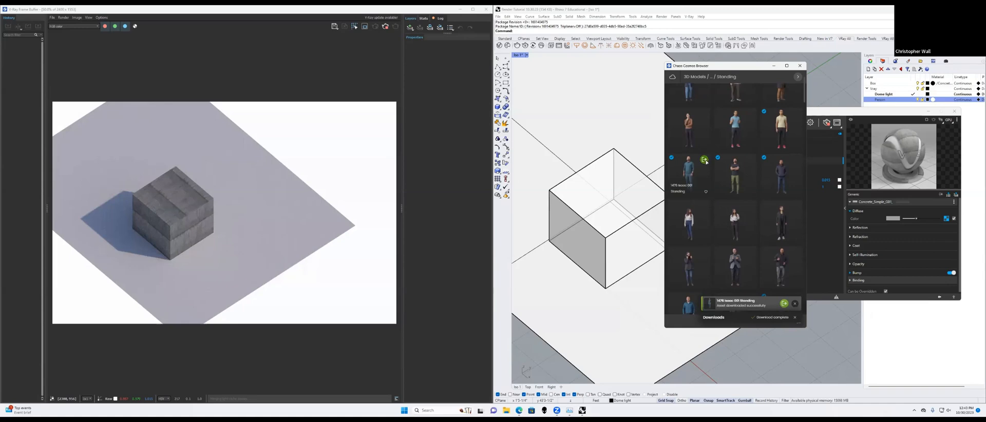
Step: Import the downloaded man with Person as the current layer, and place him once on the ground just outside the cube
{"action": "left_click", "coordinate": [705, 160]}
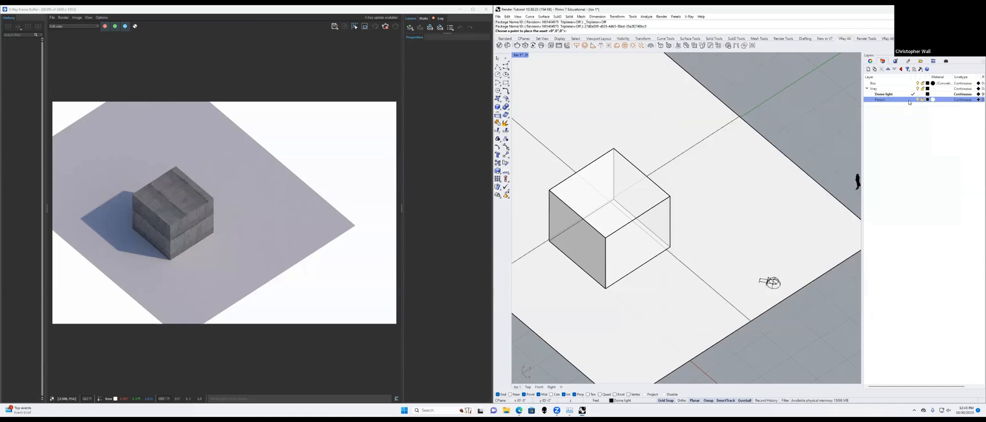
{"action": "left_click", "coordinate": [913, 100]}
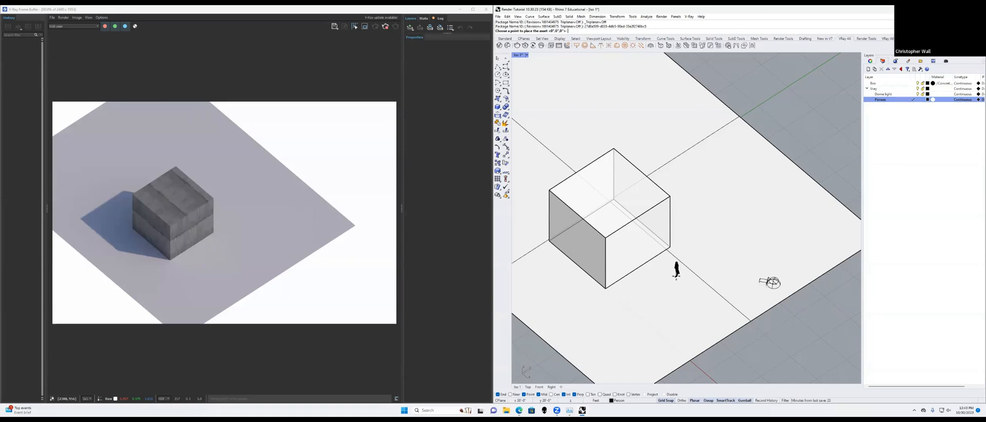
{"action": "left_click", "coordinate": [676, 277]}
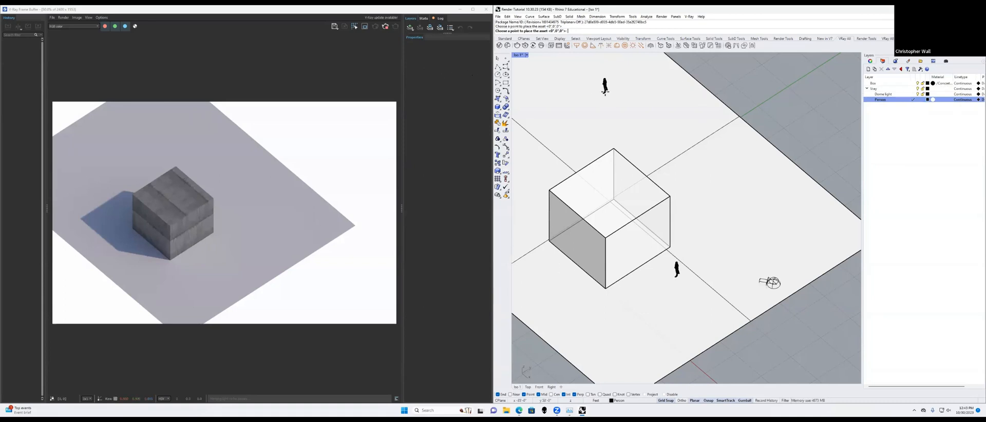
{"action": "key", "text": "Escape"}
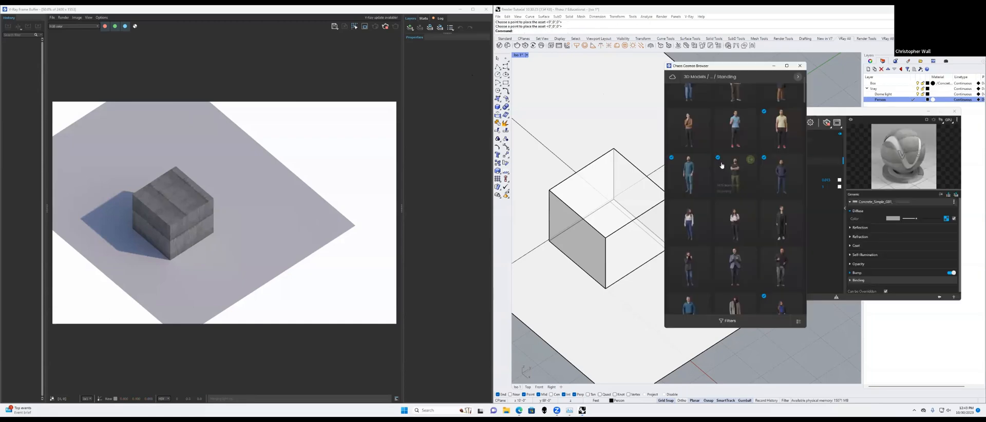
{"action": "left_click", "coordinate": [776, 66]}
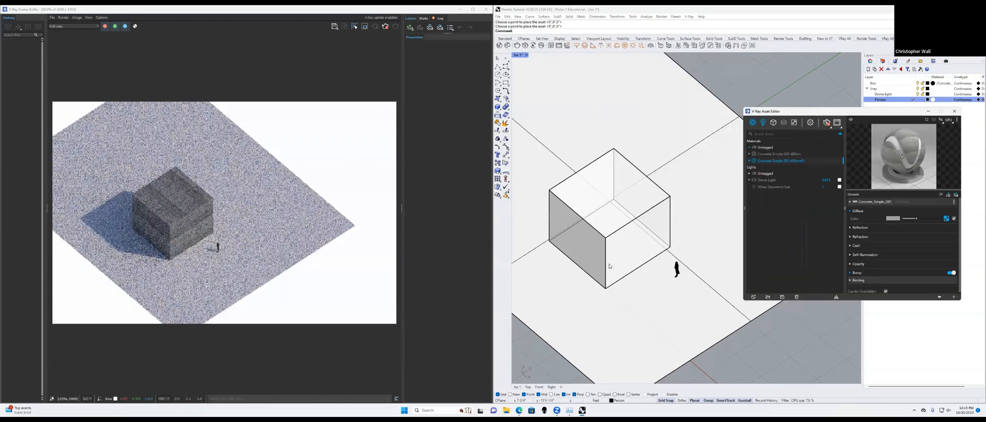
Step: Examine the concrete texture's scale against the standing man in an eye-level view and in the render
{"action": "right_click_drag", "start_coordinate": [615, 259], "coordinate": [662, 235]}
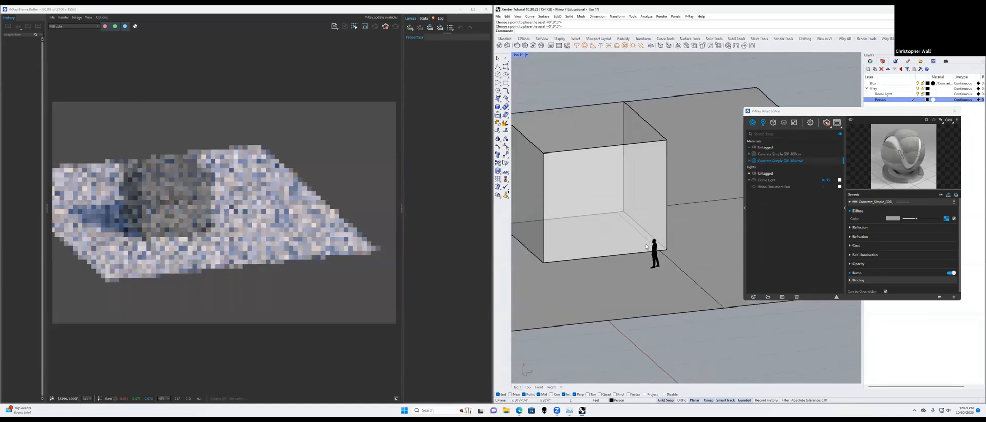
{"action": "right_click_drag", "start_coordinate": [638, 215], "coordinate": [636, 203]}
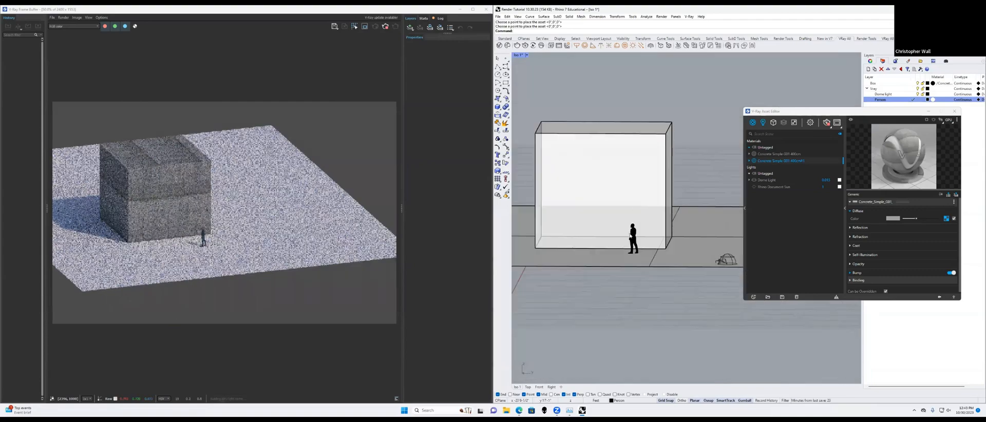
{"action": "scroll", "coordinate": [630, 205], "scroll_direction": "up", "scroll_amount": 10}
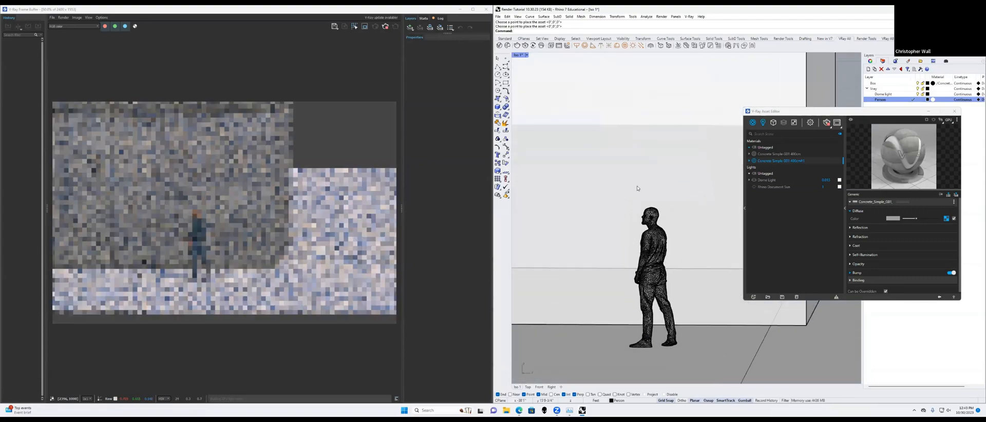
{"action": "right_click_drag", "start_coordinate": [636, 211], "coordinate": [636, 213]}
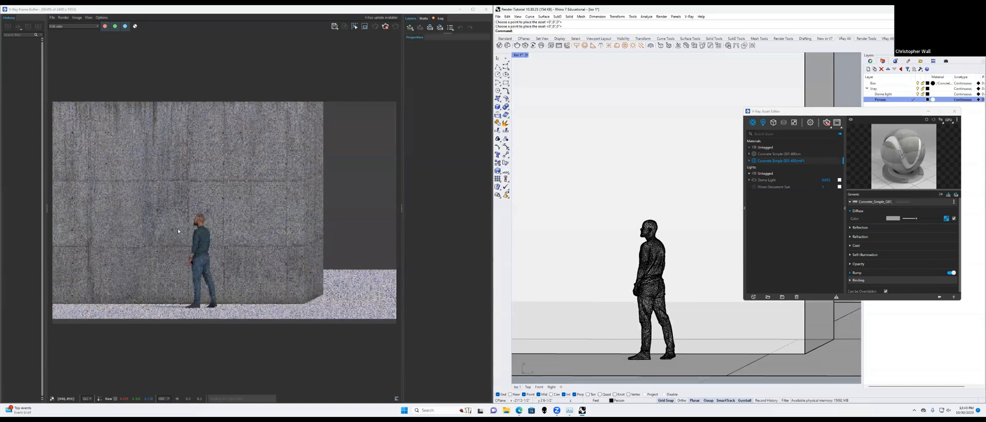
{"action": "scroll", "coordinate": [147, 209], "scroll_direction": "up", "scroll_amount": 2}
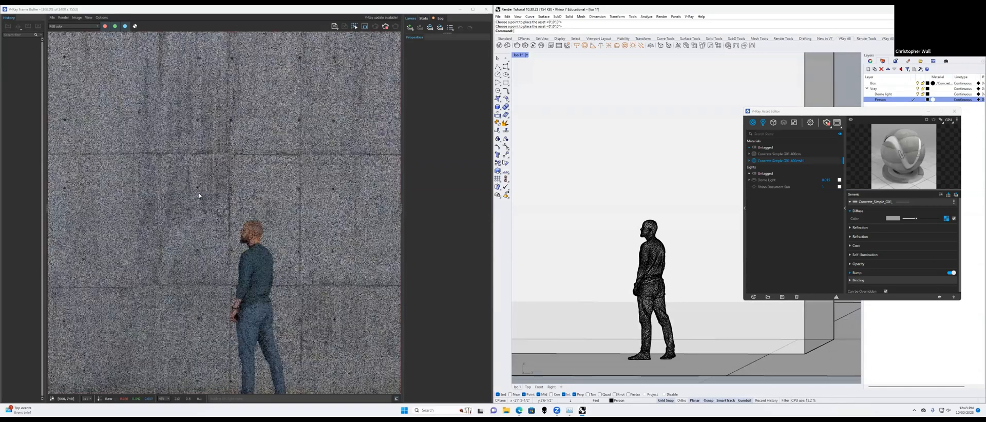
{"action": "scroll", "coordinate": [199, 196], "scroll_direction": "up", "scroll_amount": 2}
{"action": "scroll", "coordinate": [179, 172], "scroll_direction": "down", "scroll_amount": 4}
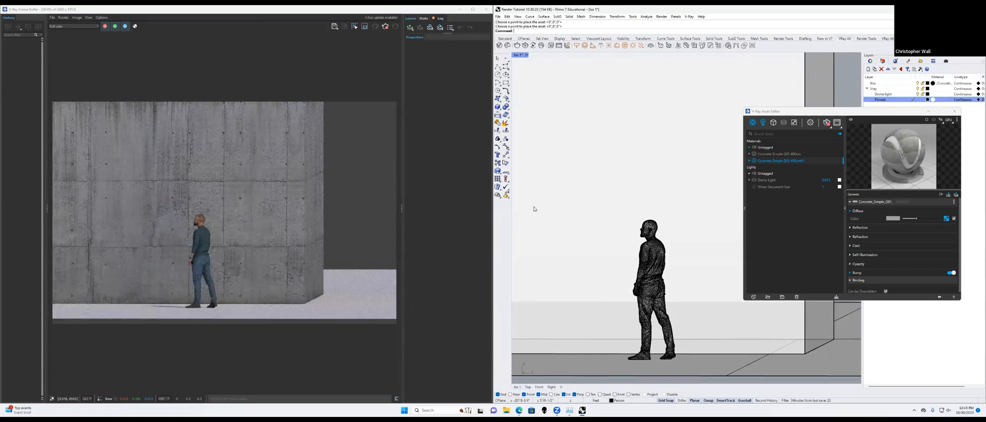
Step: Reopen the Chaos Cosmos library alongside the V-Ray Asset Editor, keeping an eye-level view of the man against the cube
{"action": "right_click_drag", "start_coordinate": [627, 195], "coordinate": [601, 185]}
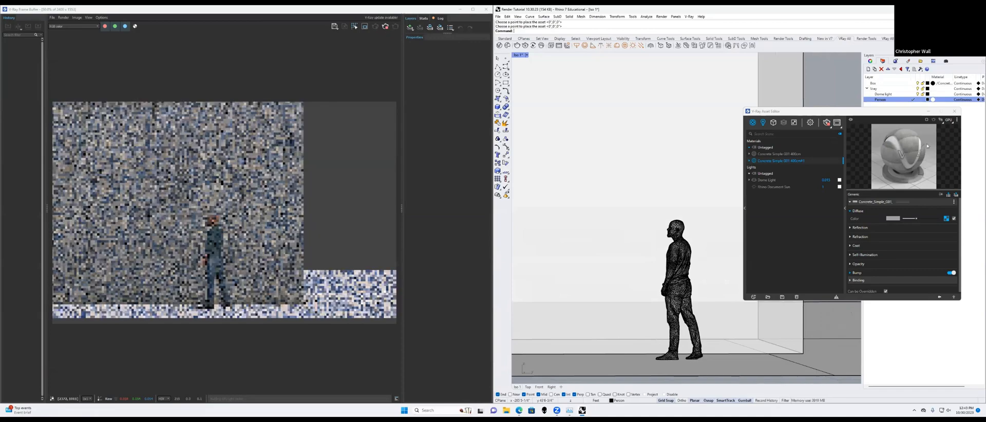
{"action": "left_click_drag", "start_coordinate": [910, 114], "coordinate": [855, 85]}
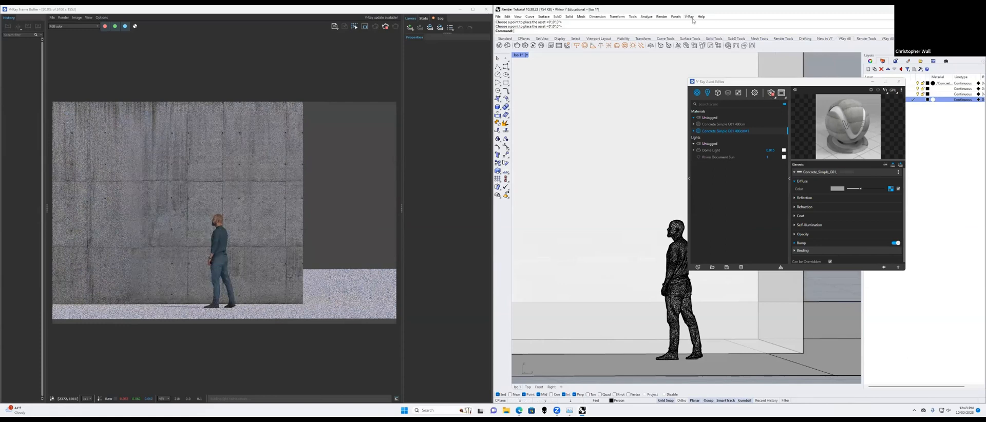
{"action": "left_click", "coordinate": [689, 17]}
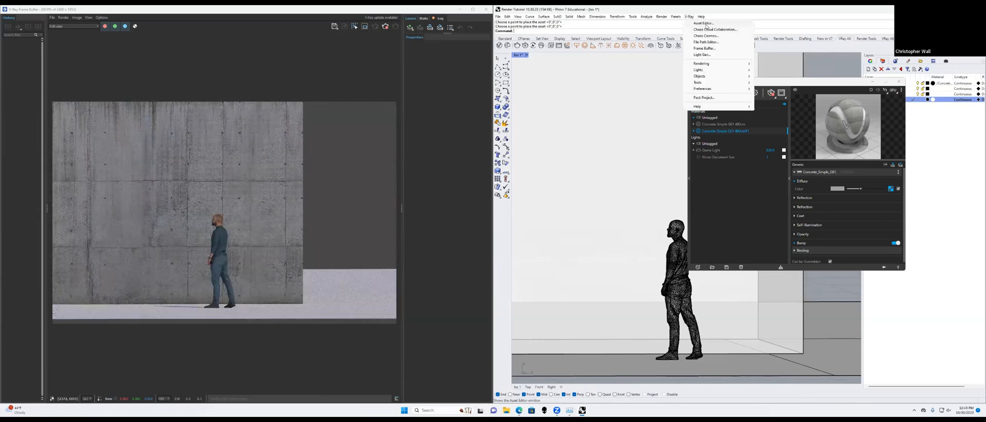
{"action": "left_click", "coordinate": [705, 23]}
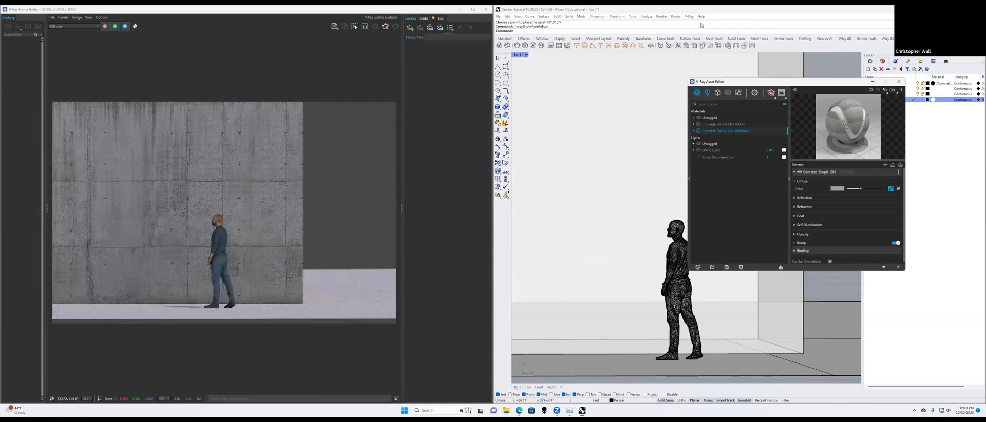
{"action": "left_click", "coordinate": [689, 16]}
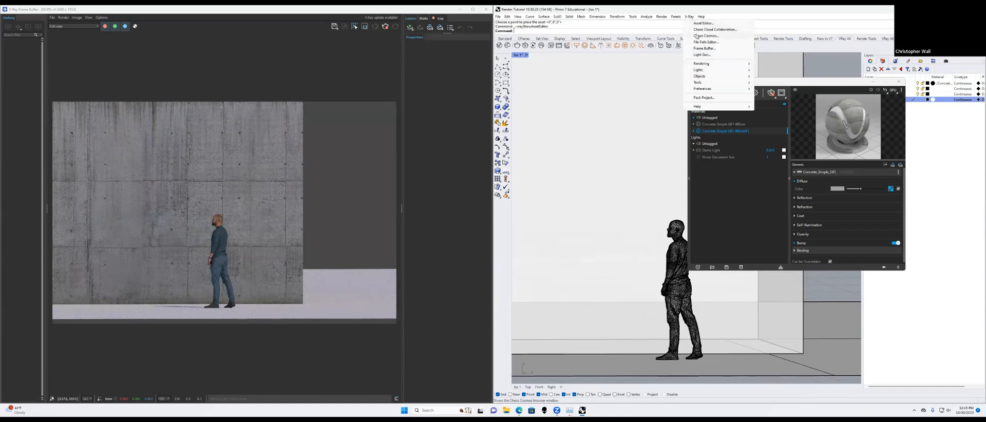
{"action": "left_click", "coordinate": [700, 36]}
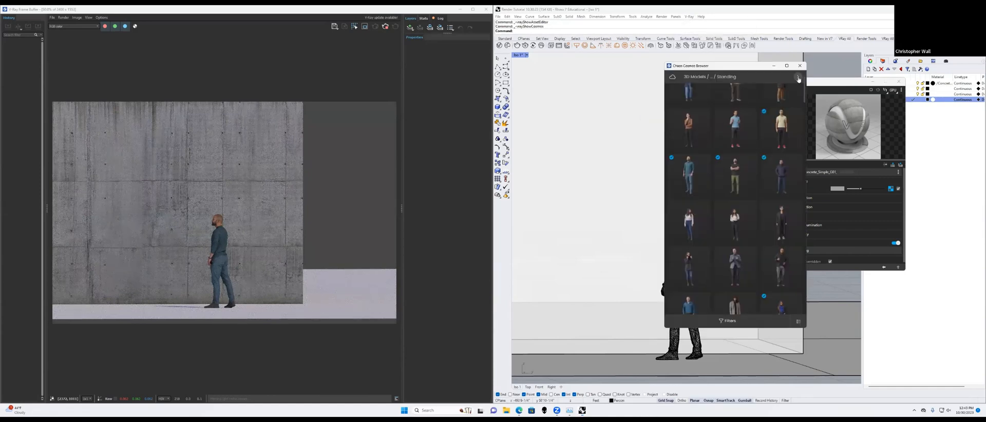
Step: Look through the Furniture and the Shrubs & bushes categories of the Cosmos 3D models
{"action": "left_click", "coordinate": [797, 77]}
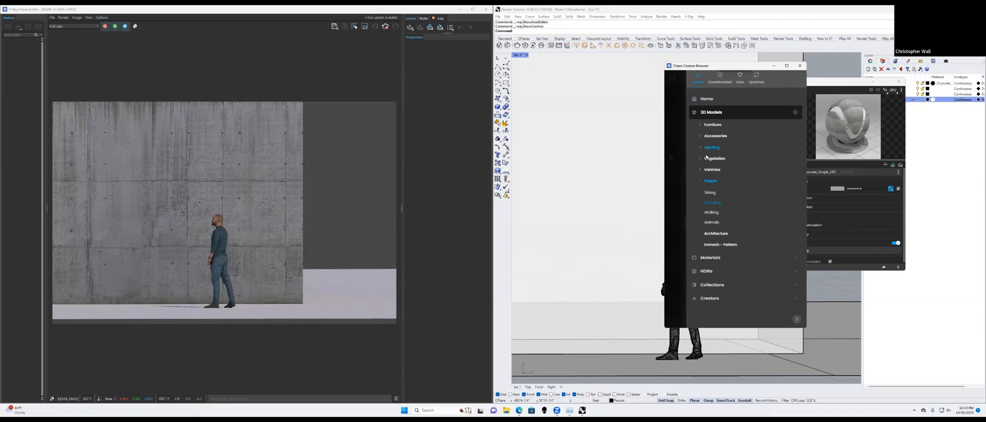
{"action": "left_click", "coordinate": [705, 129]}
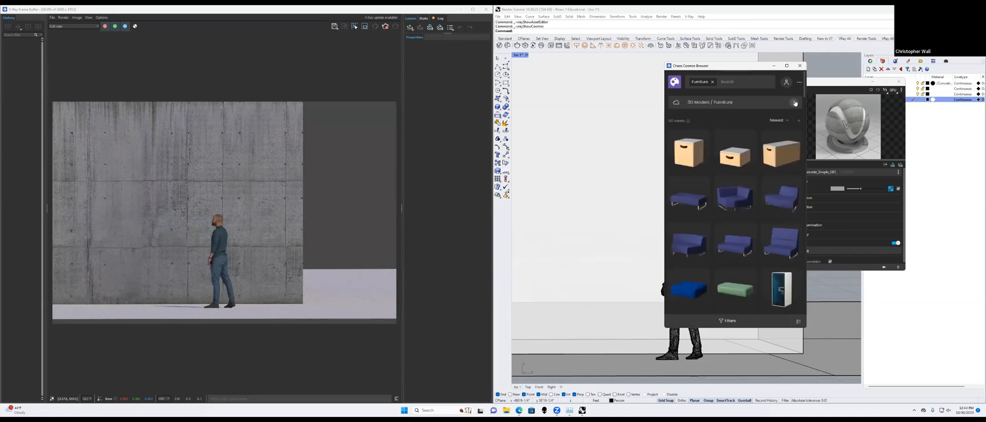
{"action": "left_click", "coordinate": [794, 104]}
{"action": "left_click", "coordinate": [714, 239]}
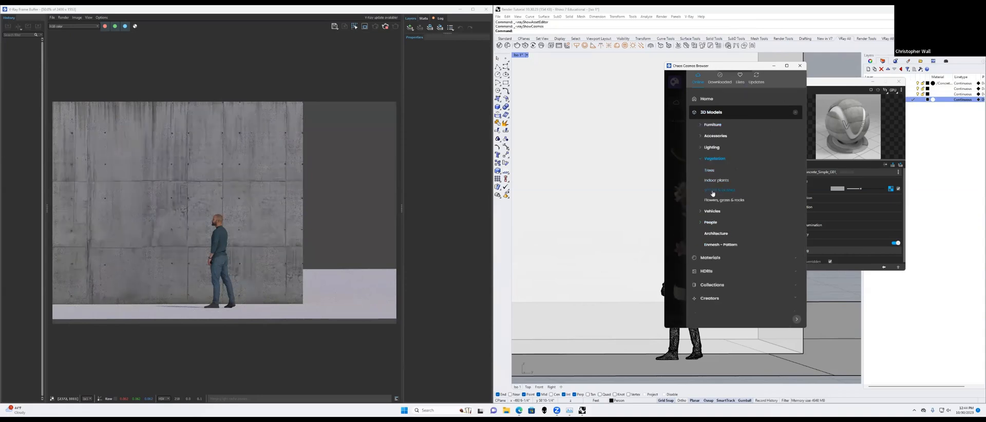
{"action": "left_click", "coordinate": [718, 190]}
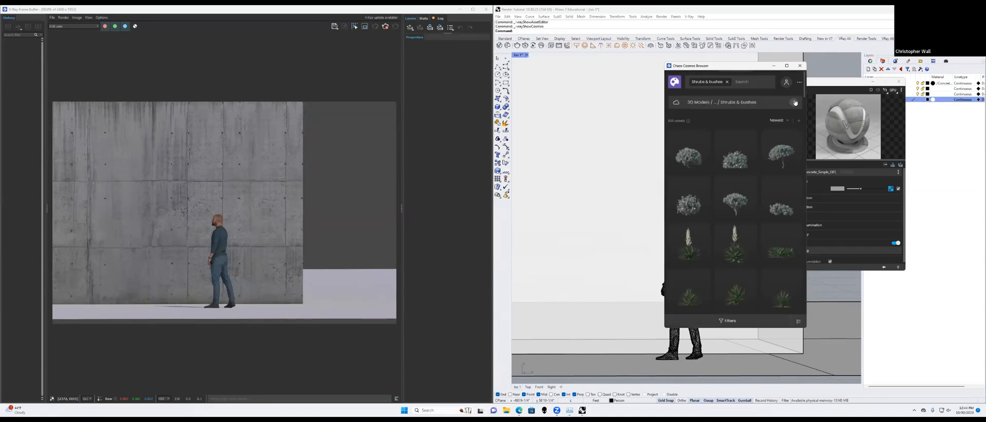
Step: Browse the Cosmos vegetation models to the Flowers, grass & rocks category
{"action": "left_click", "coordinate": [795, 103]}
{"action": "left_click", "coordinate": [786, 99]}
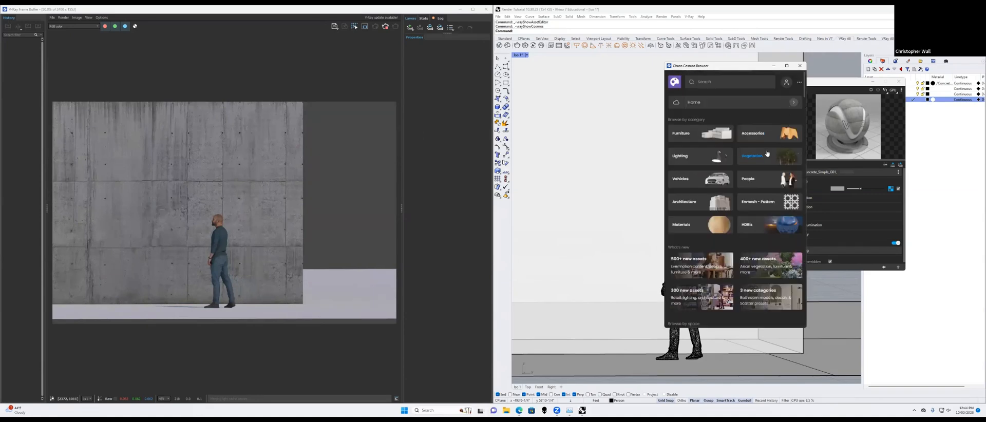
{"action": "left_click", "coordinate": [760, 155]}
{"action": "left_click", "coordinate": [794, 103]}
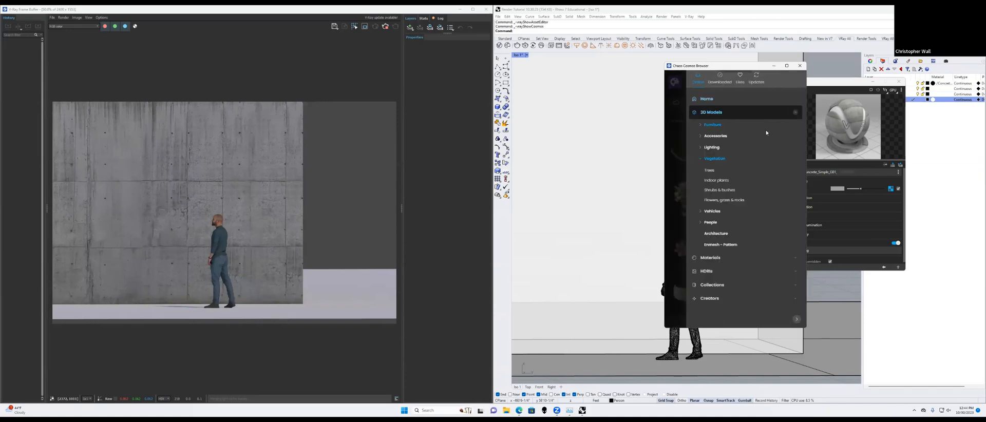
{"action": "left_click", "coordinate": [717, 200]}
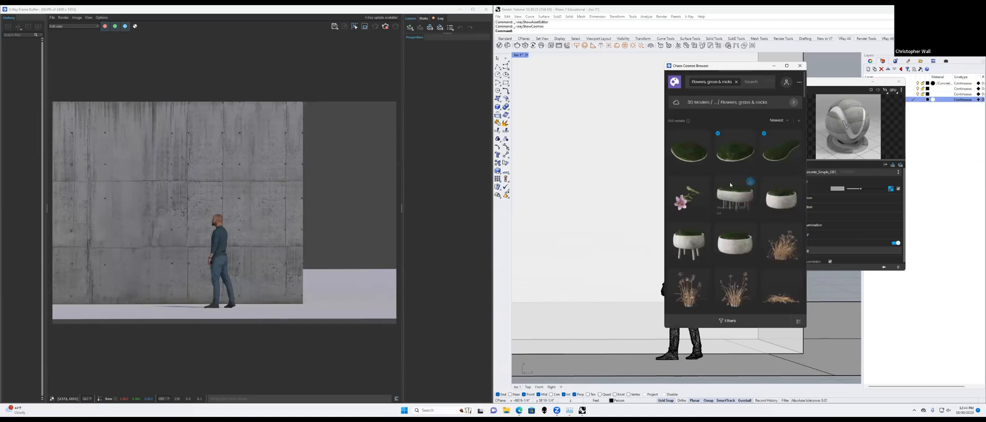
Step: Find Japanese Lawn Grass 004 among the grass models and download it
{"action": "scroll", "coordinate": [789, 97], "scroll_direction": "down", "scroll_amount": 5}
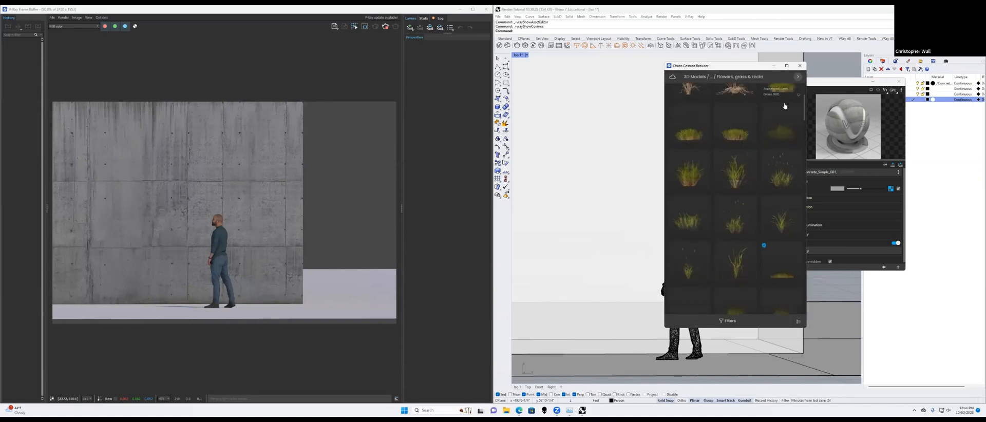
{"action": "scroll", "coordinate": [789, 100], "scroll_direction": "up", "scroll_amount": 2}
{"action": "scroll", "coordinate": [742, 175], "scroll_direction": "down", "scroll_amount": 1}
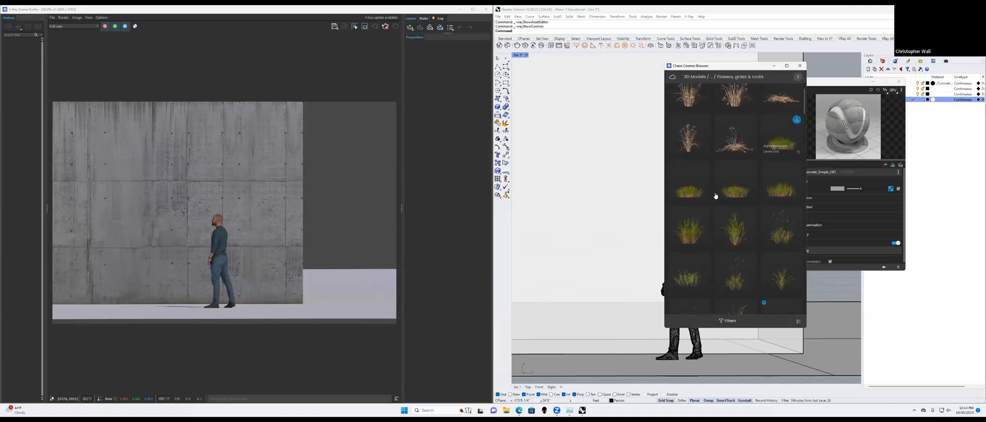
{"action": "left_click", "coordinate": [751, 167]}
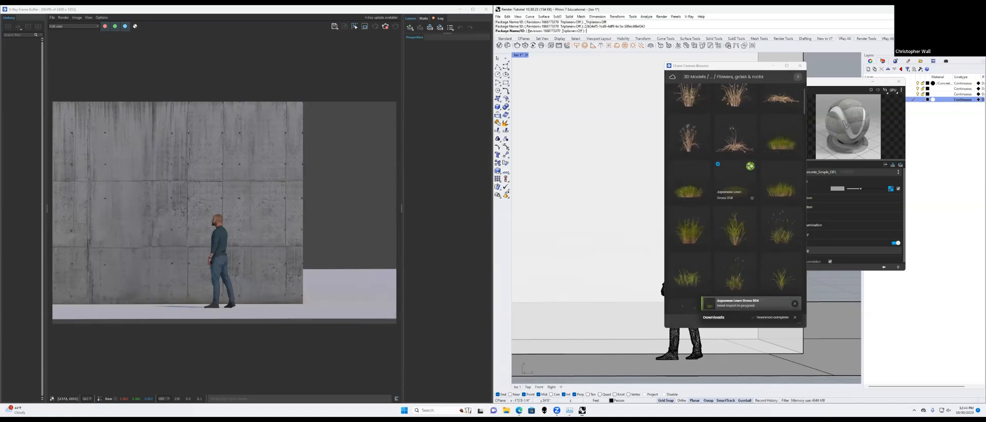
Step: Create a new layer named Grass under the Vray layer and make it the current layer
{"action": "scroll", "coordinate": [768, 325], "scroll_direction": "down", "scroll_amount": 5}
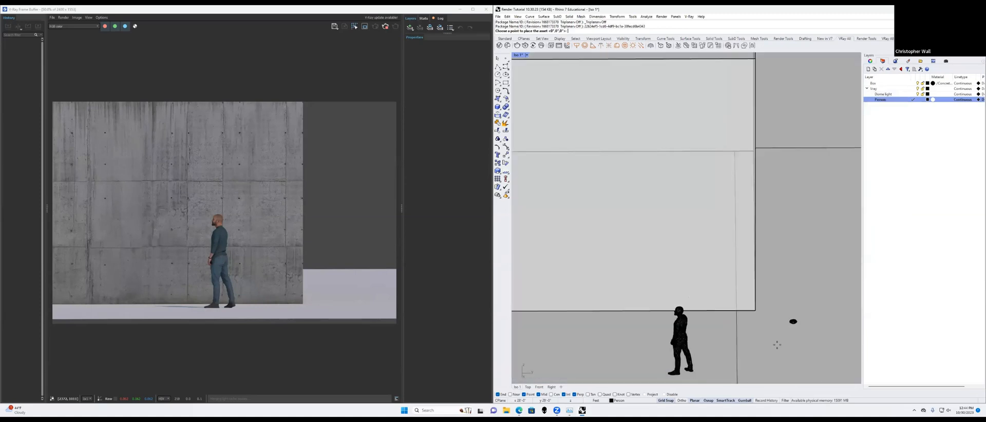
{"action": "right_click", "coordinate": [900, 125]}
{"action": "left_click", "coordinate": [917, 127]}
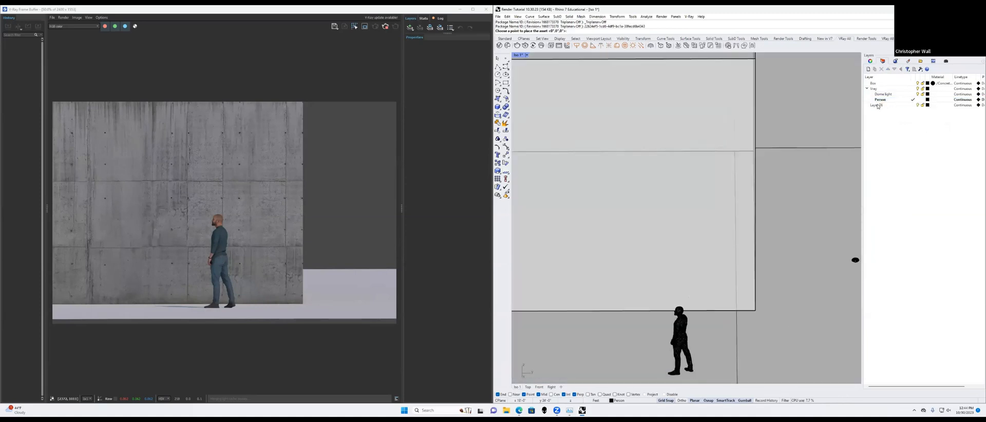
{"action": "left_click", "coordinate": [879, 106]}
{"action": "double_click", "coordinate": [882, 106]}
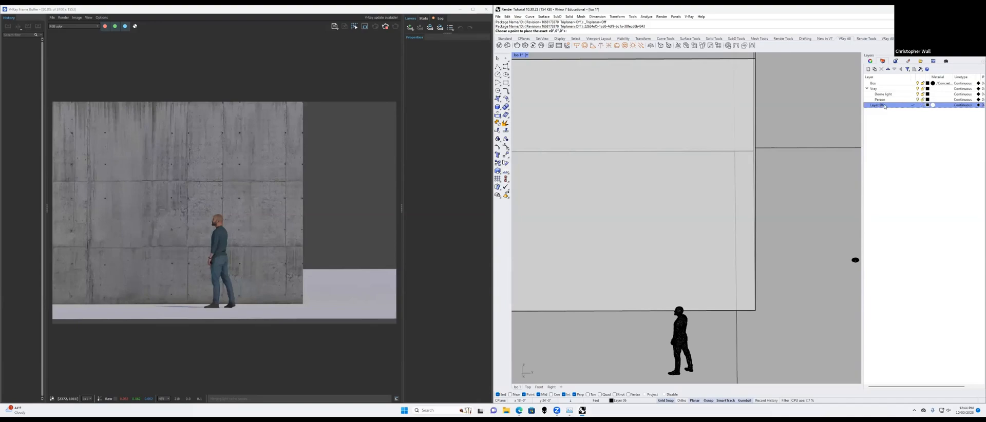
{"action": "left_click", "coordinate": [753, 170]}
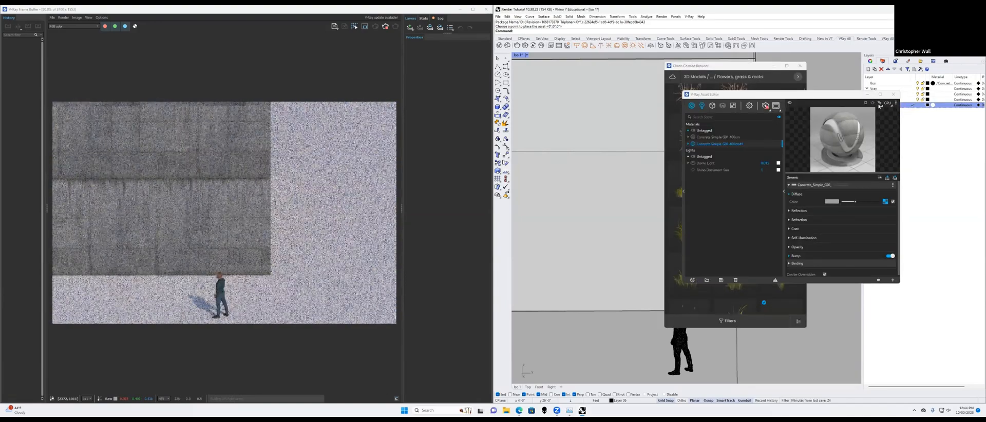
{"action": "left_click", "coordinate": [882, 105]}
{"action": "left_click", "coordinate": [883, 106]}
{"action": "type", "text": "Gra"}
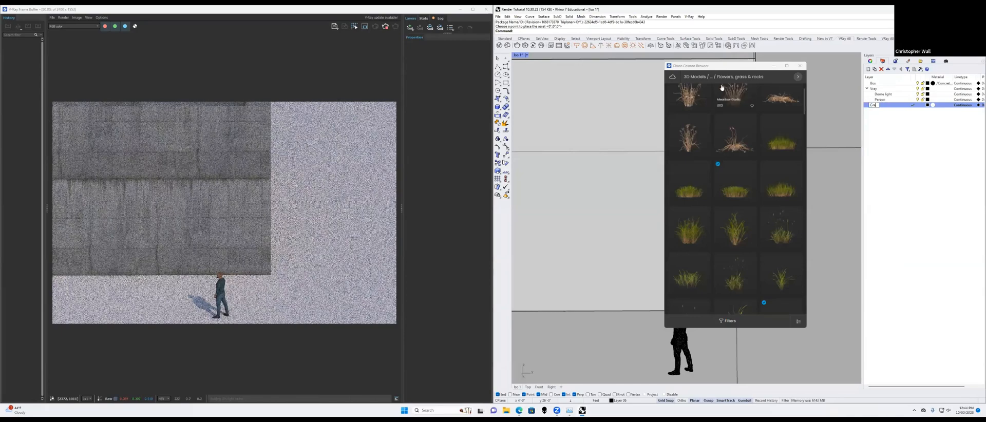
{"action": "type", "text": "ss"}
{"action": "key", "text": "Return"}
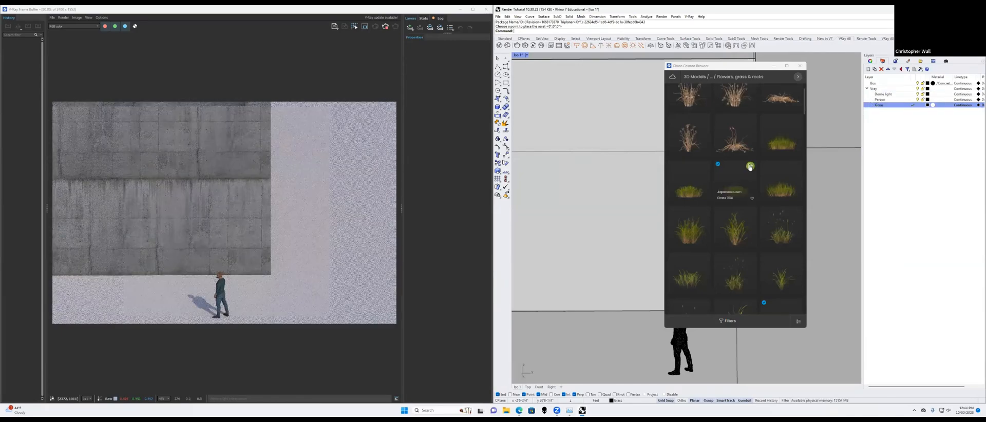
Step: Import Japanese Lawn Grass 004 and place it once on the ground beside the cube, away from the man
{"action": "left_click", "coordinate": [750, 167]}
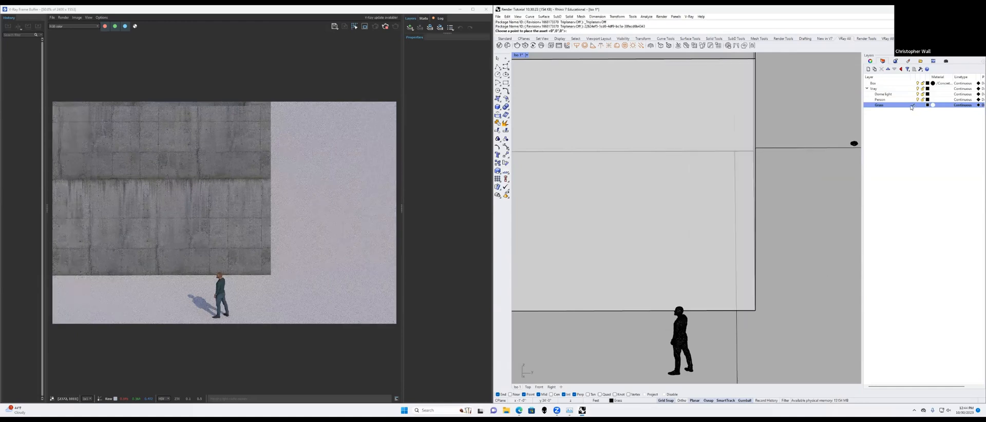
{"action": "left_click", "coordinate": [792, 255]}
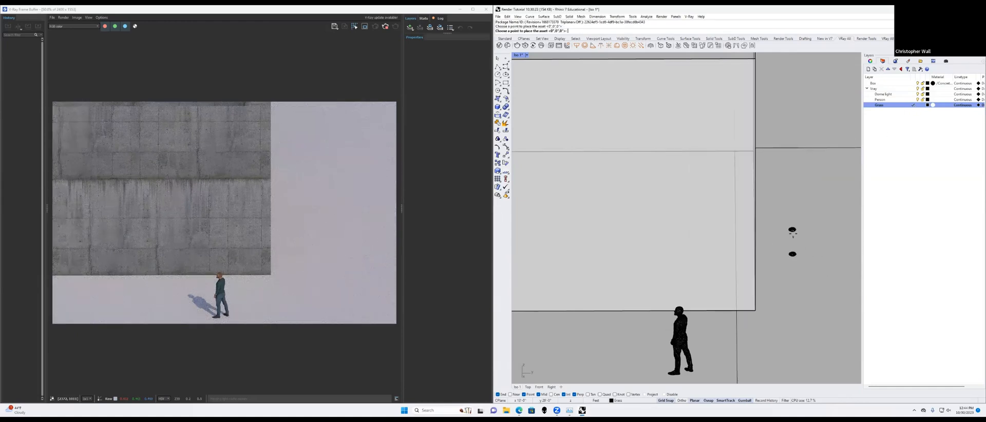
{"action": "left_click", "coordinate": [774, 66]}
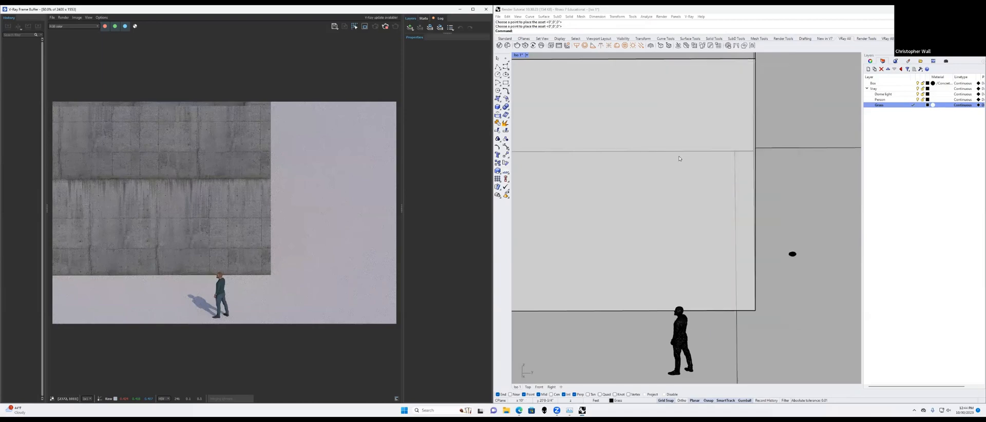
Step: Examine the placed grass clump's size in the render and against the whole ground plane around the cube
{"action": "scroll", "coordinate": [725, 172], "scroll_direction": "down", "scroll_amount": 4}
{"action": "right_click_drag", "start_coordinate": [716, 164], "coordinate": [710, 246]}
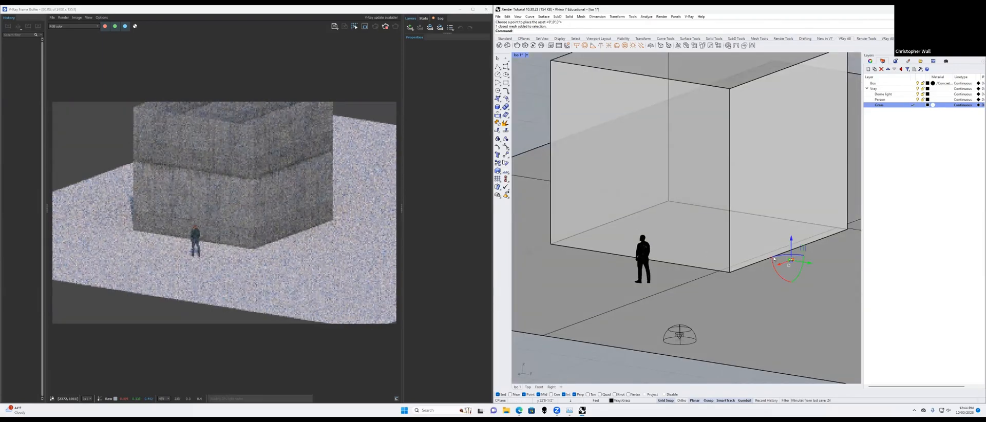
{"action": "scroll", "coordinate": [265, 246], "scroll_direction": "up", "scroll_amount": 6}
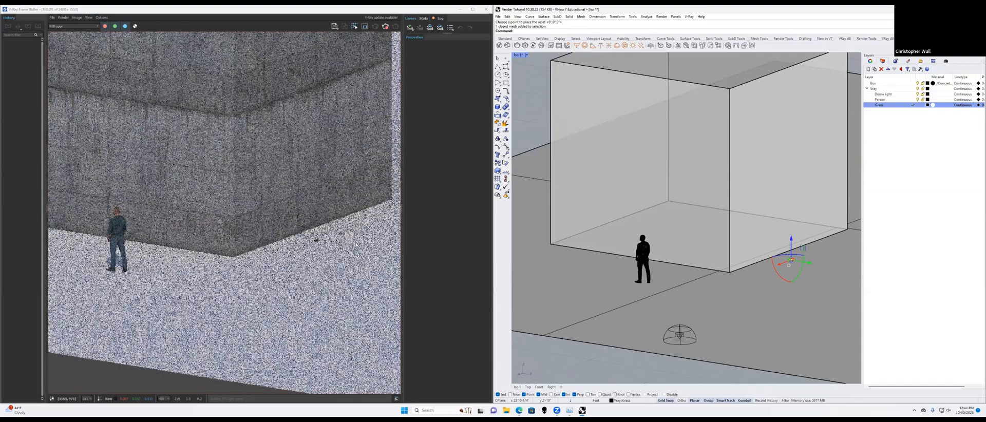
{"action": "scroll", "coordinate": [336, 239], "scroll_direction": "up", "scroll_amount": 2}
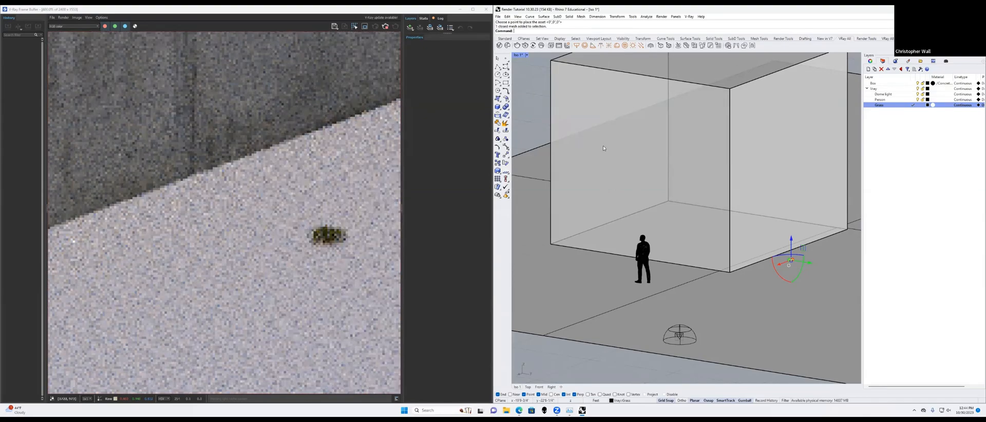
{"action": "scroll", "coordinate": [604, 148], "scroll_direction": "down", "scroll_amount": 5}
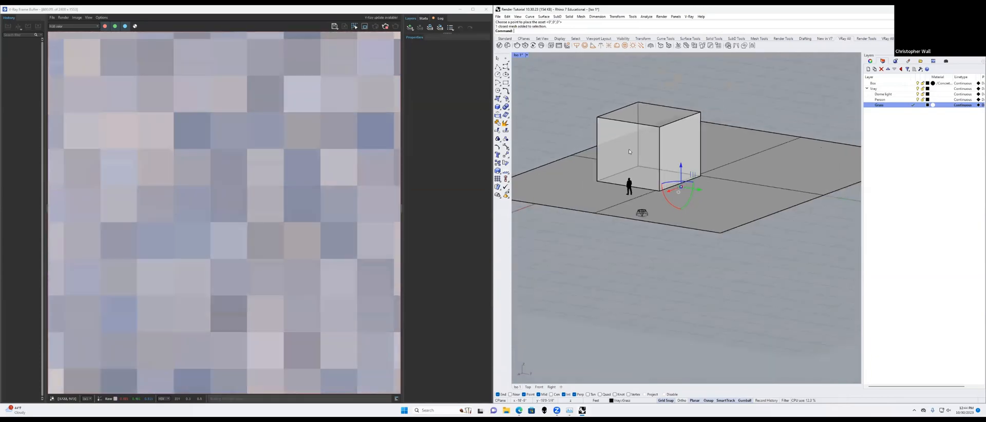
{"action": "right_click_drag", "start_coordinate": [681, 111], "coordinate": [681, 181]}
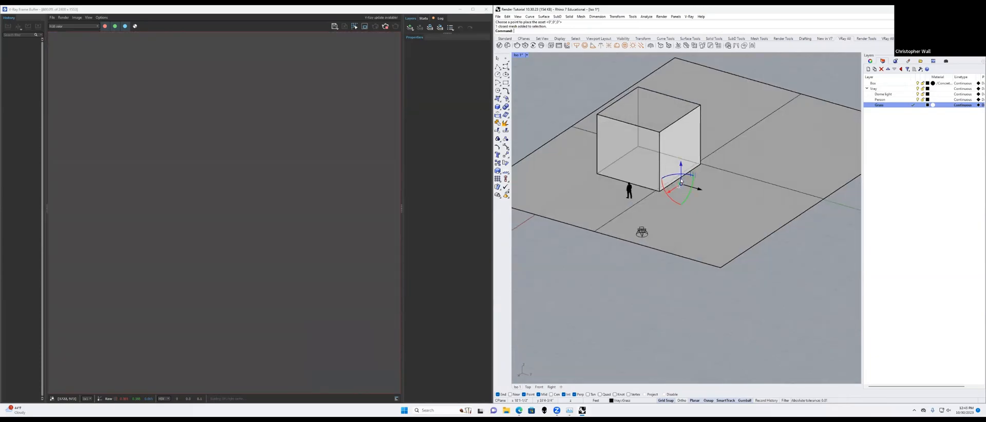
{"action": "right_click_drag", "start_coordinate": [709, 142], "coordinate": [700, 173], "text": "shift"}
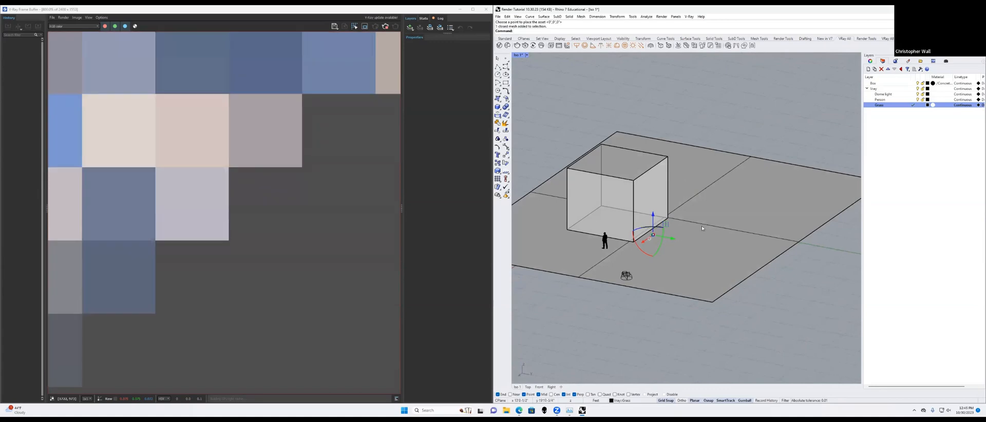
{"action": "scroll", "coordinate": [204, 209], "scroll_direction": "down", "scroll_amount": 5}
{"action": "scroll", "coordinate": [204, 209], "scroll_direction": "up", "scroll_amount": 1}
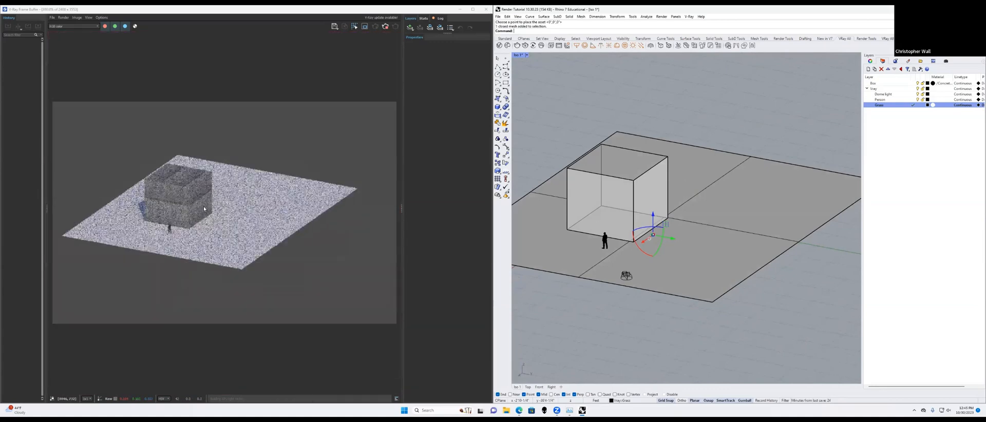
{"action": "scroll", "coordinate": [204, 209], "scroll_direction": "up", "scroll_amount": 4}
{"action": "scroll", "coordinate": [204, 209], "scroll_direction": "down", "scroll_amount": 2}
Step: Create a new Scatter geometry asset in the V-Ray Asset Editor
{"action": "left_click", "coordinate": [688, 17]}
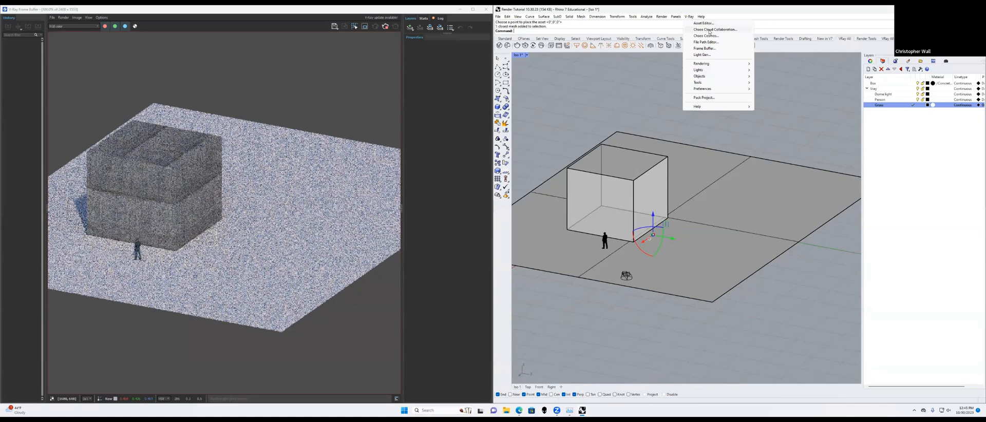
{"action": "left_click", "coordinate": [704, 23]}
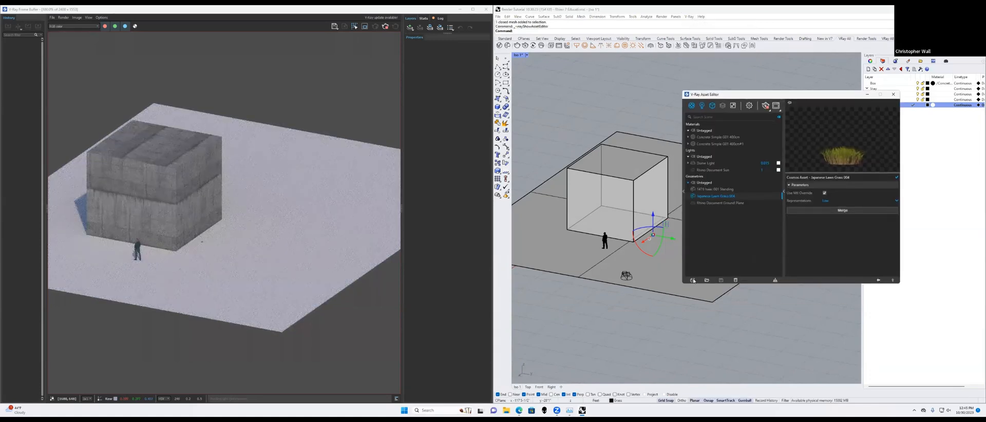
{"action": "left_click", "coordinate": [692, 281]}
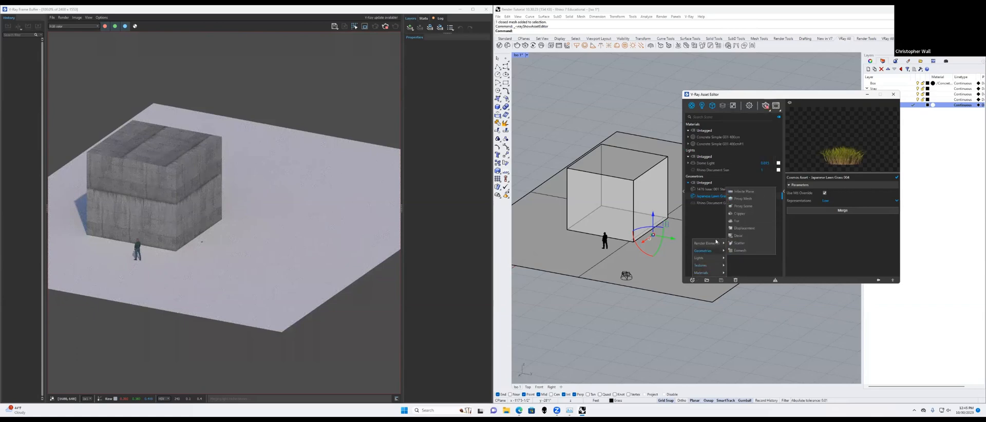
{"action": "mouse_move", "coordinate": [712, 244]}
{"action": "left_click", "coordinate": [747, 244]}
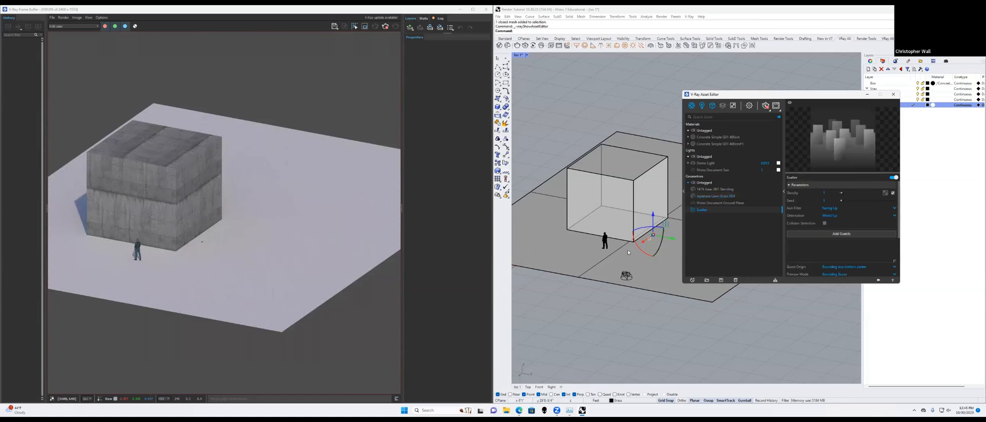
Step: Apply the Scatter asset to the ground plane, leaving nothing selected
{"action": "left_click", "coordinate": [654, 253]}
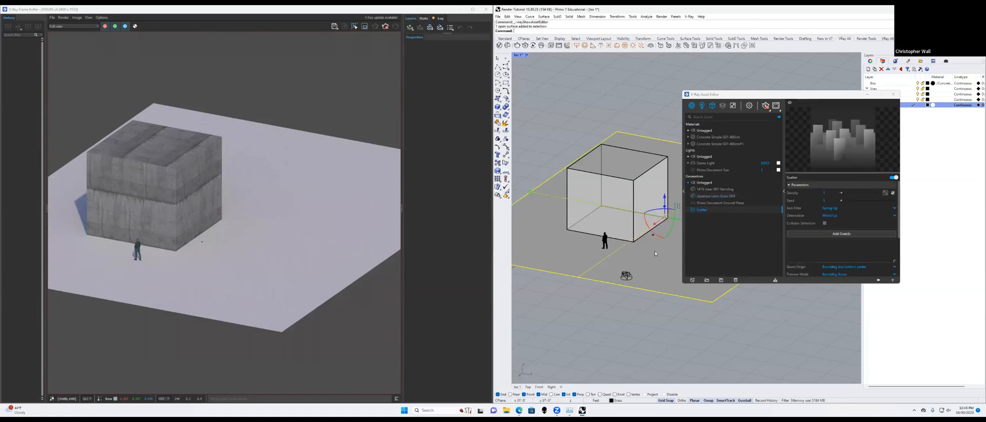
{"action": "right_click", "coordinate": [752, 213]}
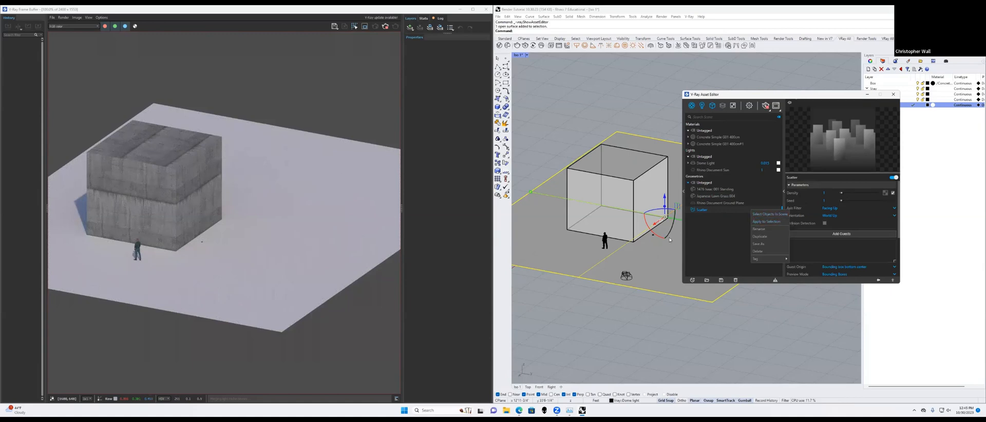
{"action": "left_click", "coordinate": [770, 222]}
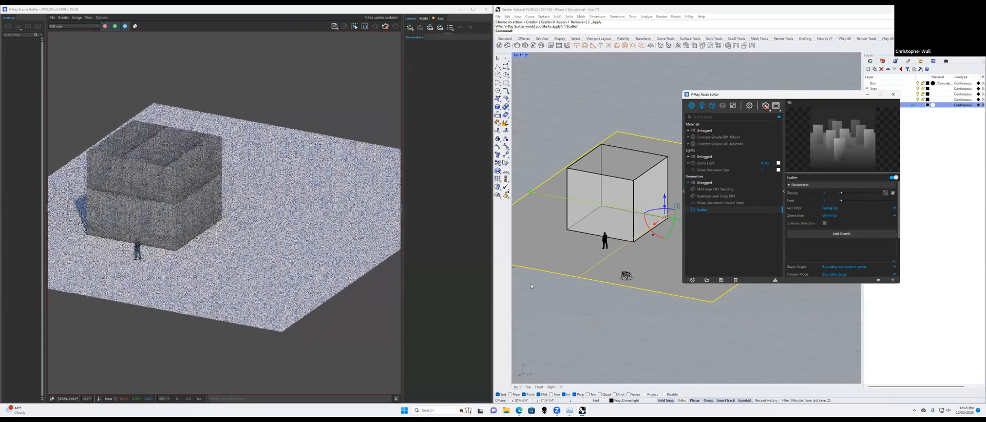
{"action": "left_click", "coordinate": [547, 299]}
Step: Add the placed Japanese Lawn Grass 004 clump as a guest of the ground plane's Scatter
{"action": "left_click", "coordinate": [653, 236]}
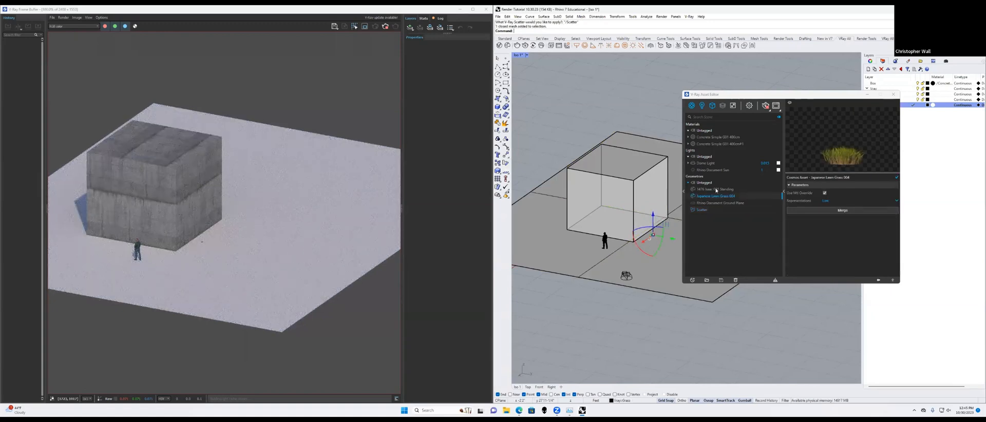
{"action": "left_click", "coordinate": [719, 210]}
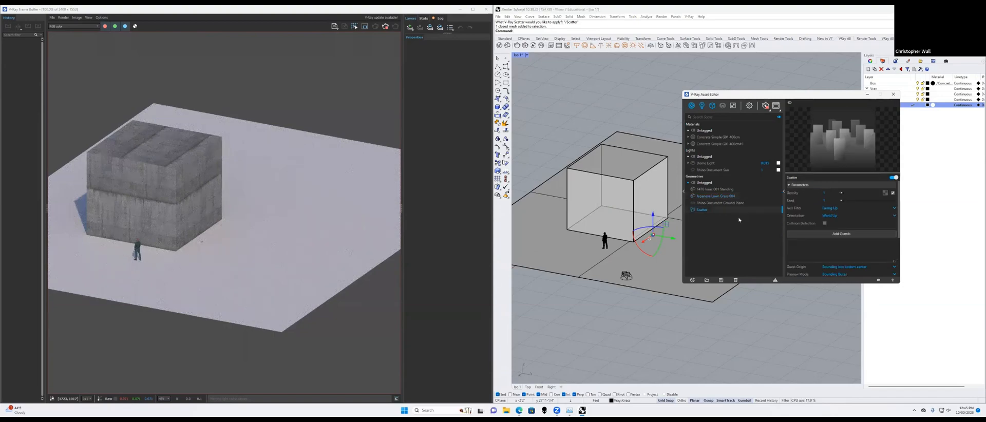
{"action": "scroll", "coordinate": [659, 240], "scroll_direction": "up", "scroll_amount": 6}
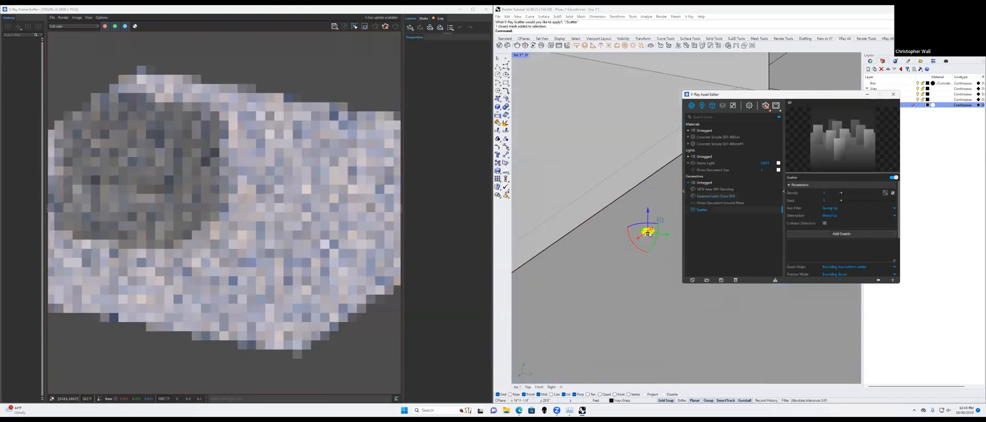
{"action": "left_click", "coordinate": [848, 235]}
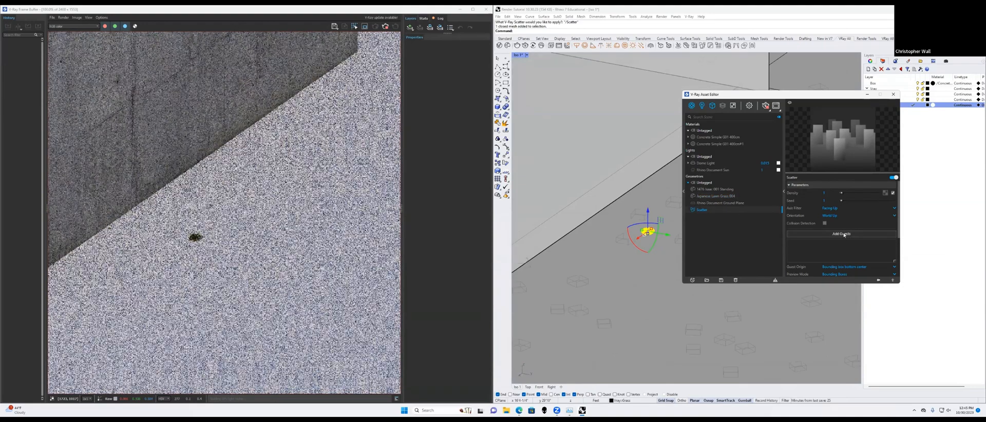
Step: Examine how densely the scattered grass covers the ground around the cube in the viewport and the render
{"action": "scroll", "coordinate": [603, 213], "scroll_direction": "down", "scroll_amount": 5}
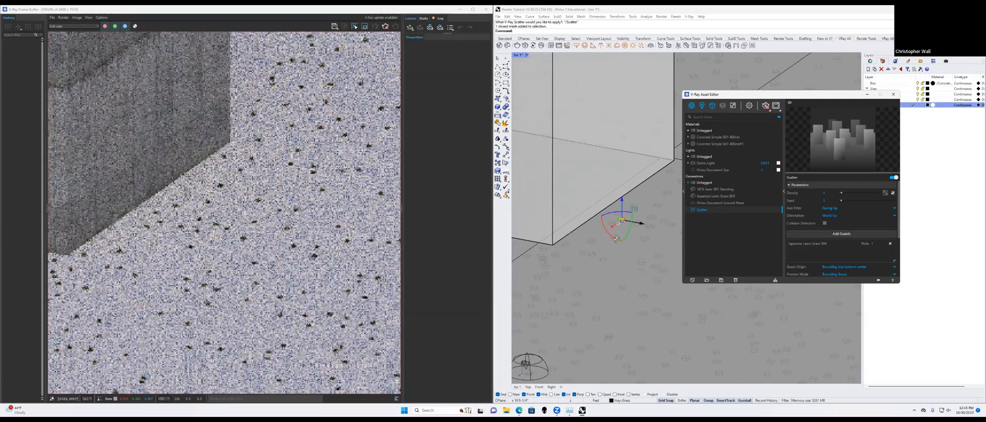
{"action": "scroll", "coordinate": [616, 238], "scroll_direction": "down", "scroll_amount": 3}
{"action": "scroll", "coordinate": [245, 163], "scroll_direction": "down", "scroll_amount": 6}
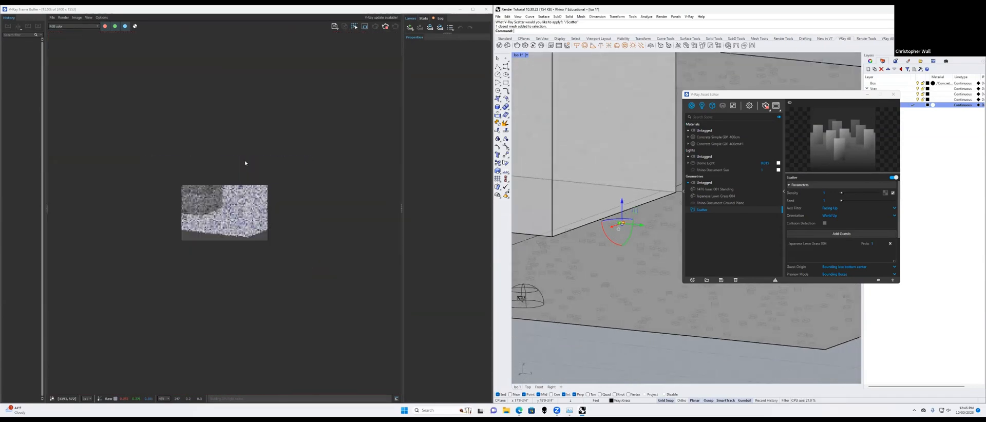
{"action": "scroll", "coordinate": [246, 203], "scroll_direction": "up", "scroll_amount": 4}
{"action": "scroll", "coordinate": [264, 170], "scroll_direction": "up", "scroll_amount": 2}
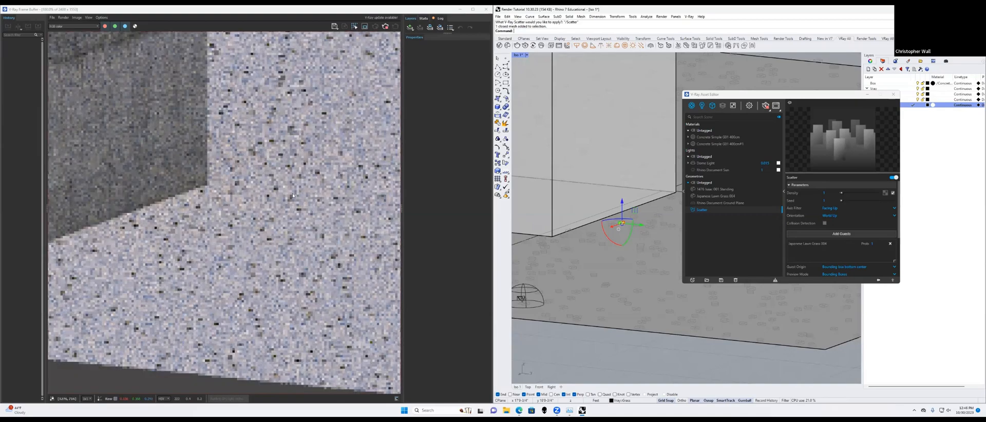
{"action": "scroll", "coordinate": [259, 157], "scroll_direction": "down", "scroll_amount": 4}
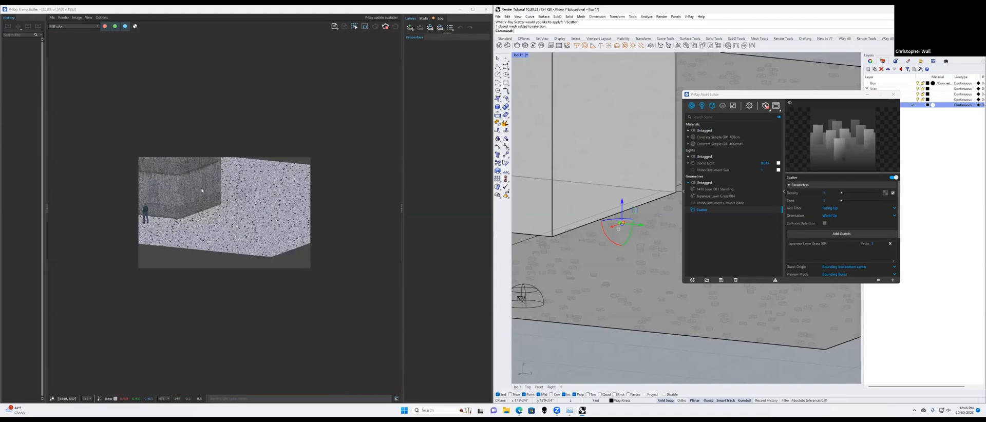
{"action": "scroll", "coordinate": [639, 247], "scroll_direction": "up", "scroll_amount": 2}
{"action": "right_click_drag", "start_coordinate": [639, 247], "coordinate": [614, 250]}
{"action": "scroll", "coordinate": [614, 250], "scroll_direction": "up", "scroll_amount": 3}
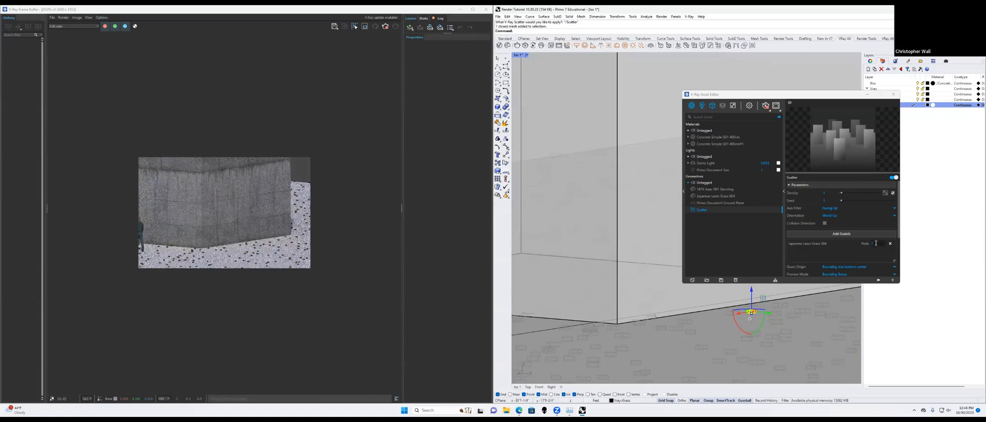
Step: Stop the interactive render and move the Asset Editor window over the frame buffer, clear of the modelling viewport
{"action": "left_click", "coordinate": [831, 192]}
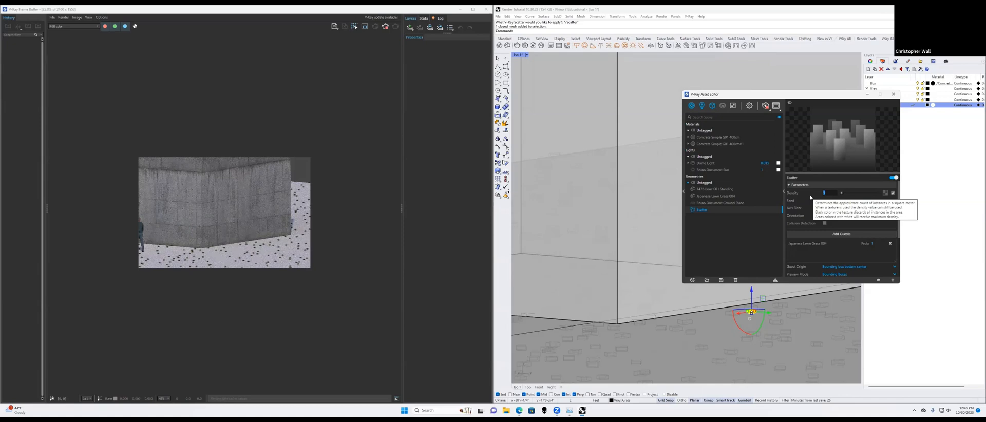
{"action": "left_click", "coordinate": [766, 109]}
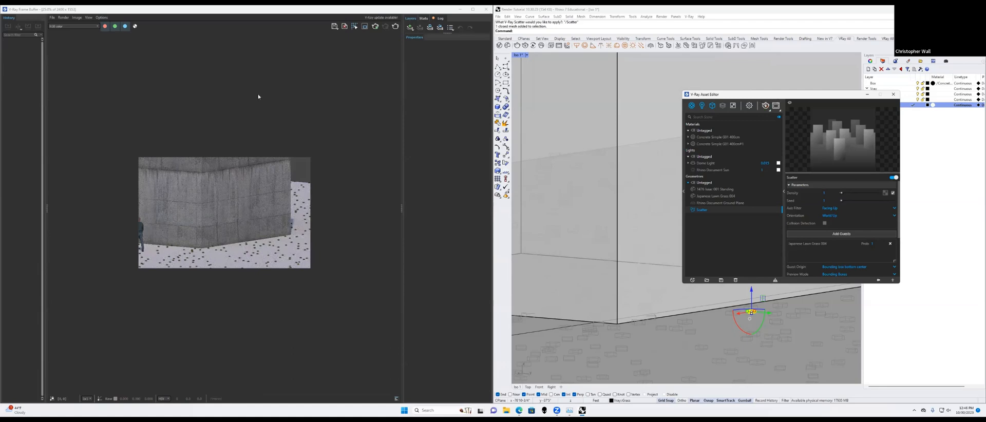
{"action": "left_click_drag", "start_coordinate": [777, 98], "coordinate": [259, 95]}
Step: Set the Scatter density to 100 and inspect the ground coverage beside the cube up close
{"action": "right_click_drag", "start_coordinate": [570, 219], "coordinate": [653, 221]}
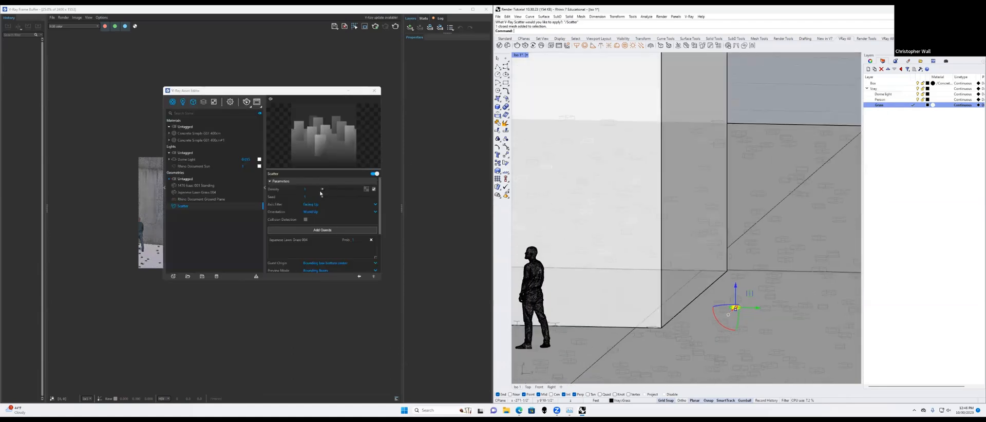
{"action": "left_click", "coordinate": [313, 189]}
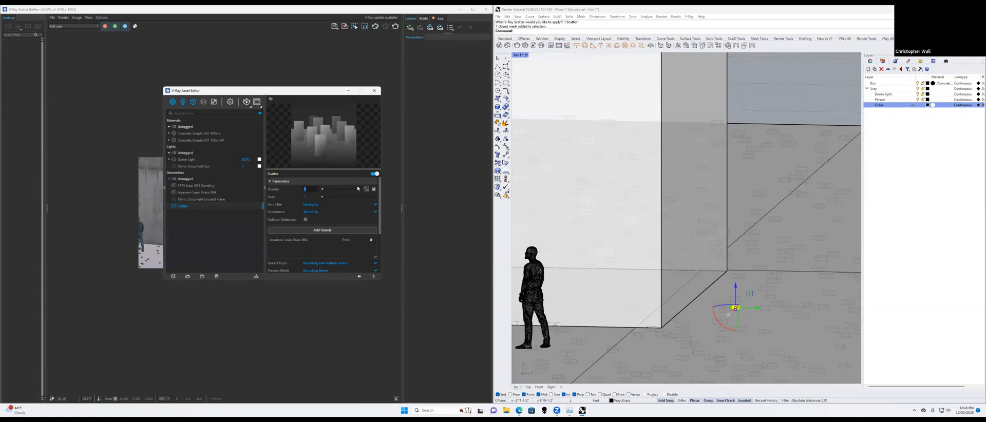
{"action": "type", "text": "100"}
{"action": "key", "text": "Return"}
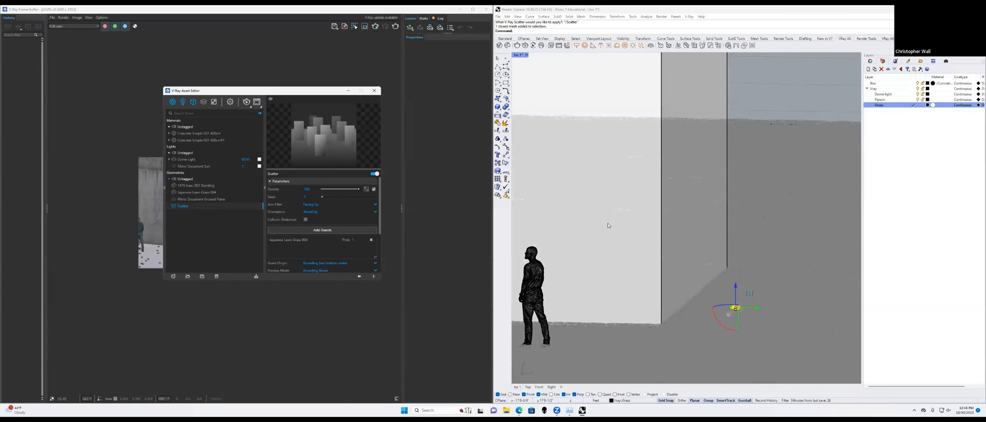
{"action": "scroll", "coordinate": [633, 223], "scroll_direction": "down", "scroll_amount": 3}
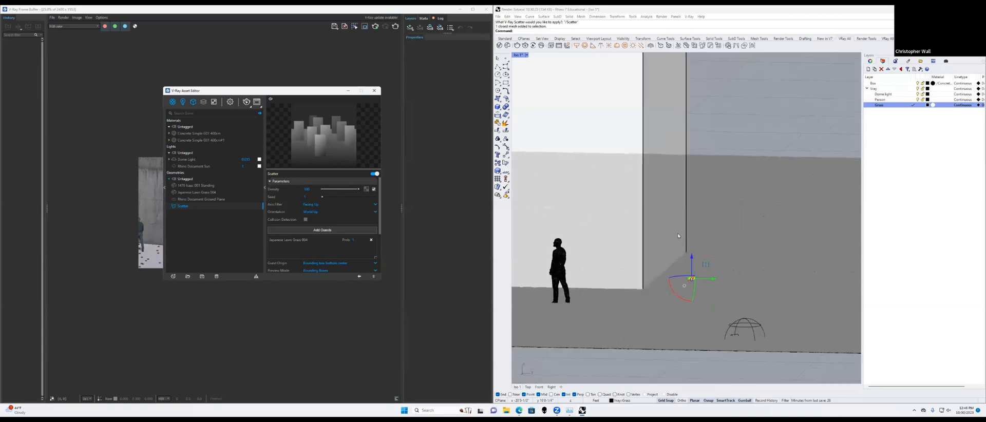
{"action": "right_click_drag", "start_coordinate": [678, 236], "coordinate": [745, 260]}
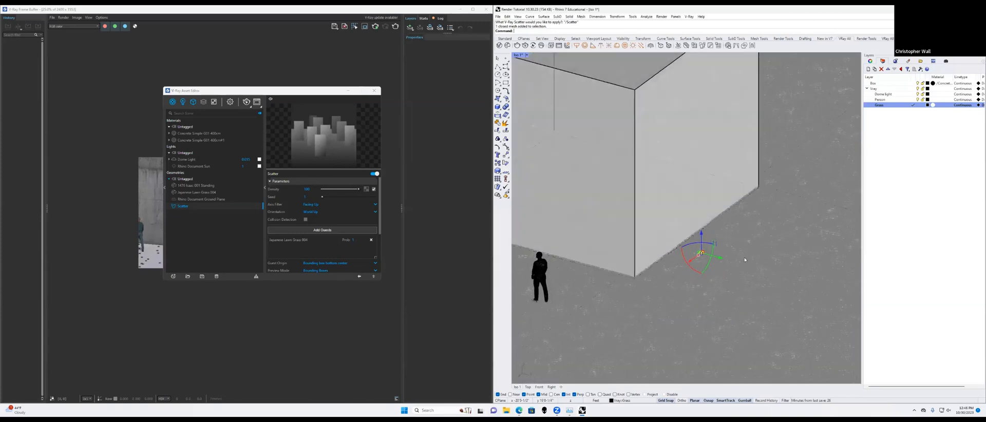
{"action": "scroll", "coordinate": [744, 259], "scroll_direction": "up", "scroll_amount": 3}
{"action": "scroll", "coordinate": [728, 257], "scroll_direction": "up", "scroll_amount": 3}
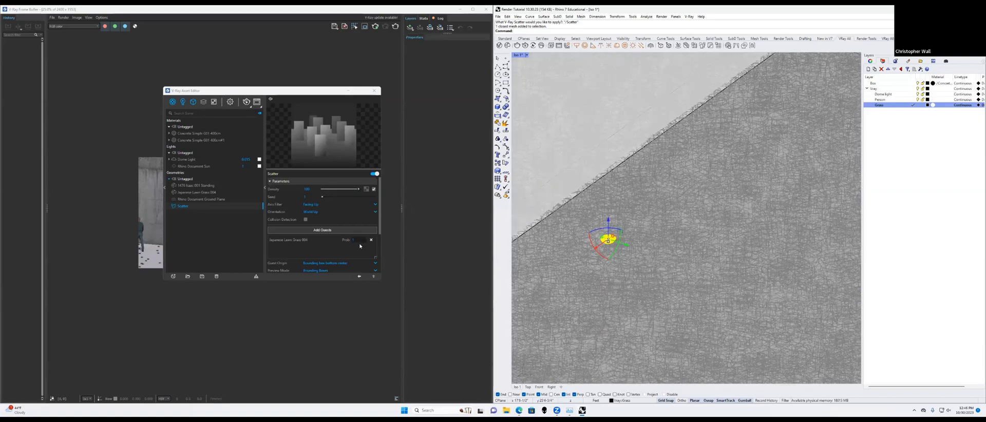
{"action": "scroll", "coordinate": [318, 235], "scroll_direction": "down", "scroll_amount": 2}
Step: Try the Scatter preview mode None in the viewport and restore Bounding Boxes, keeping the guest origin at bounding box bottom center
{"action": "left_click", "coordinate": [318, 235]}
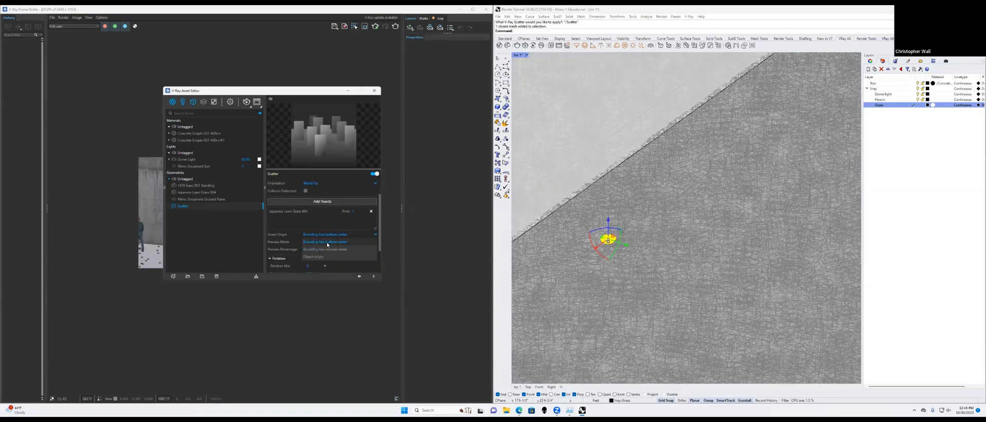
{"action": "left_click", "coordinate": [326, 243]}
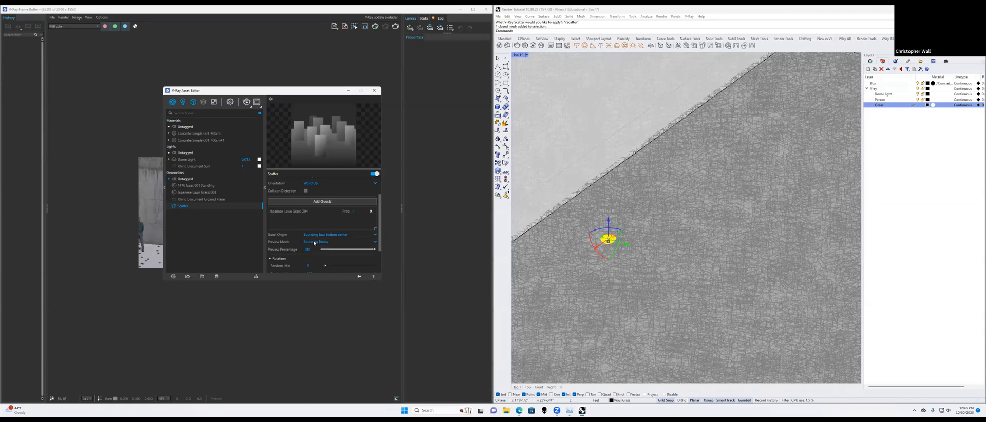
{"action": "left_click", "coordinate": [315, 242]}
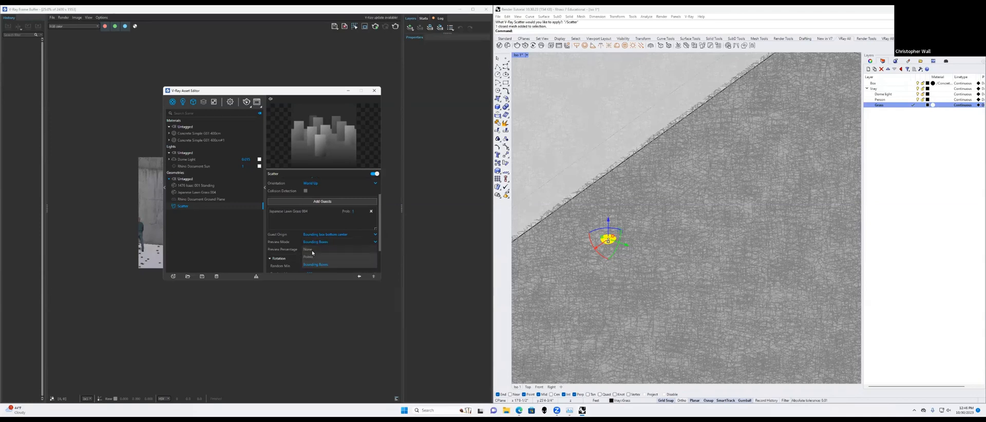
{"action": "left_click", "coordinate": [313, 251]}
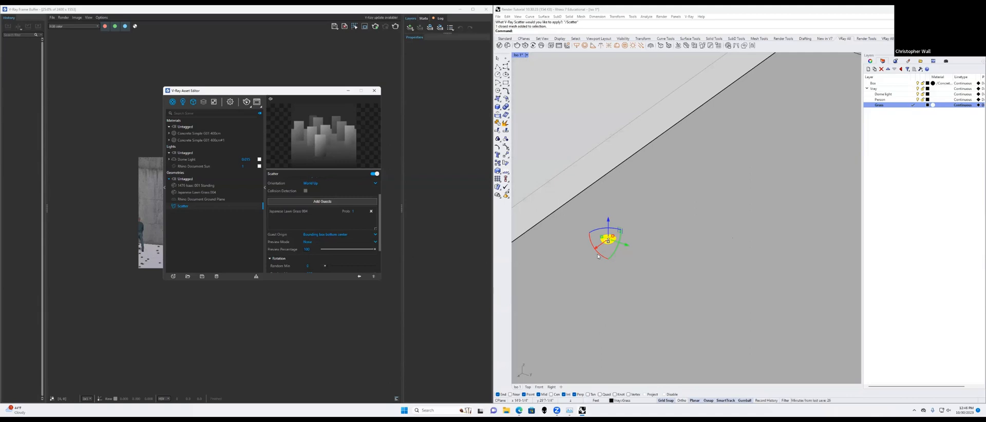
{"action": "left_click", "coordinate": [373, 236]}
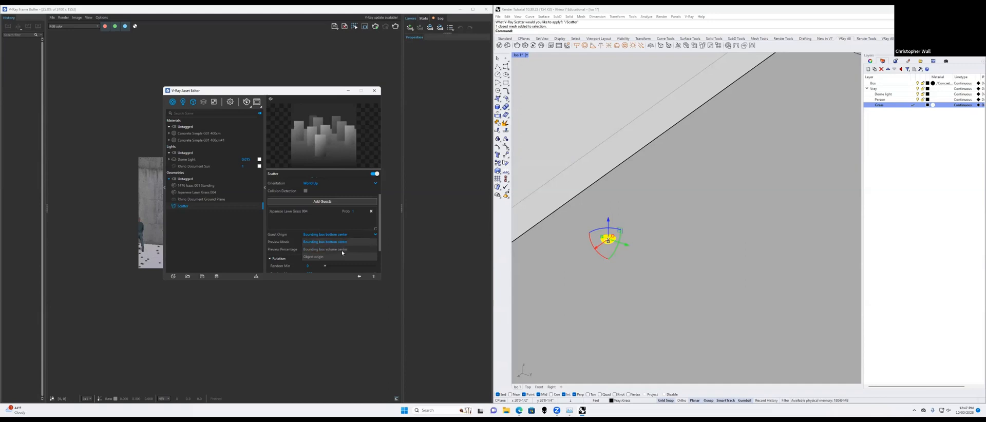
{"action": "left_click", "coordinate": [334, 242]}
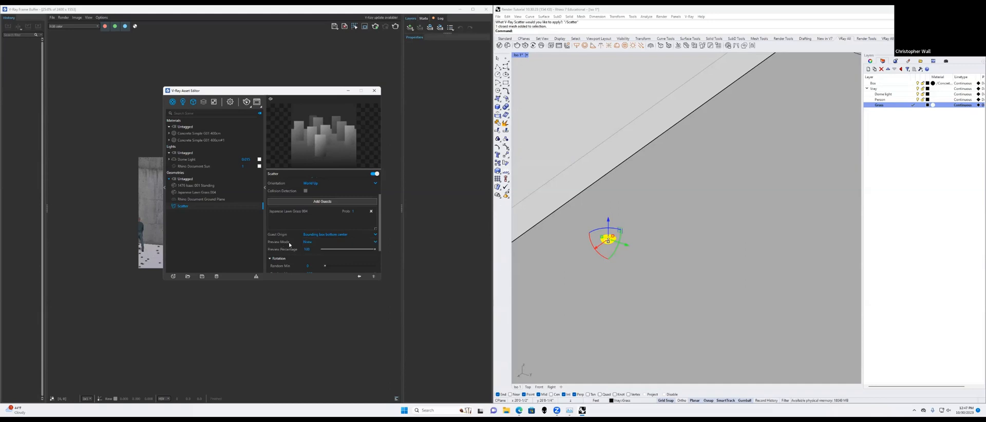
{"action": "left_click", "coordinate": [334, 242]}
{"action": "left_click", "coordinate": [329, 264]}
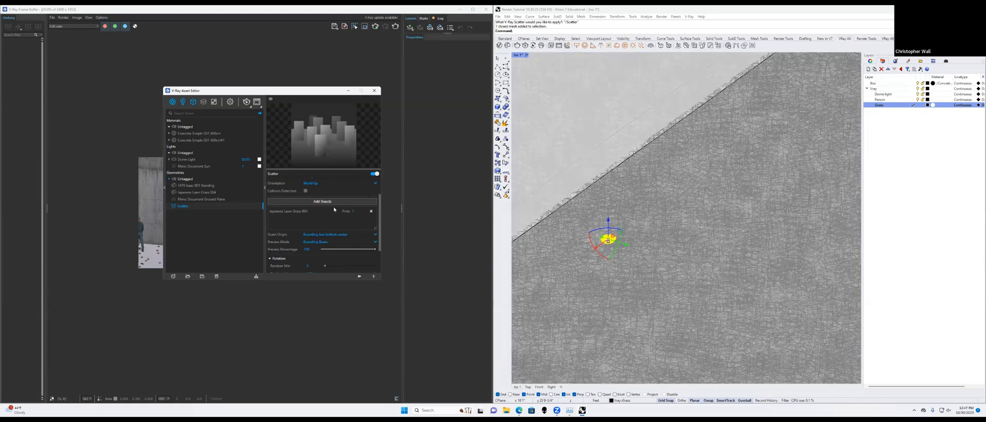
Step: Set the Scatter density to 50 and check the grass coverage around the cube
{"action": "scroll", "coordinate": [333, 206], "scroll_direction": "up", "scroll_amount": 1}
{"action": "double_click", "coordinate": [306, 189]}
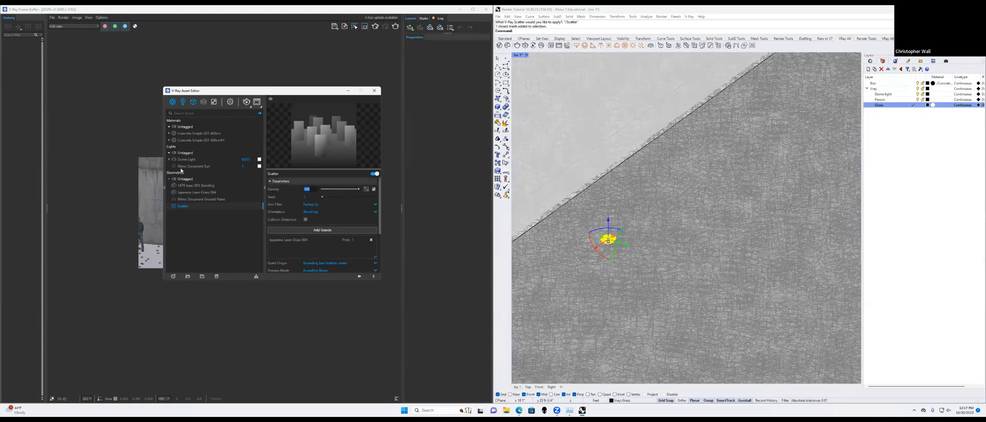
{"action": "type", "text": "50"}
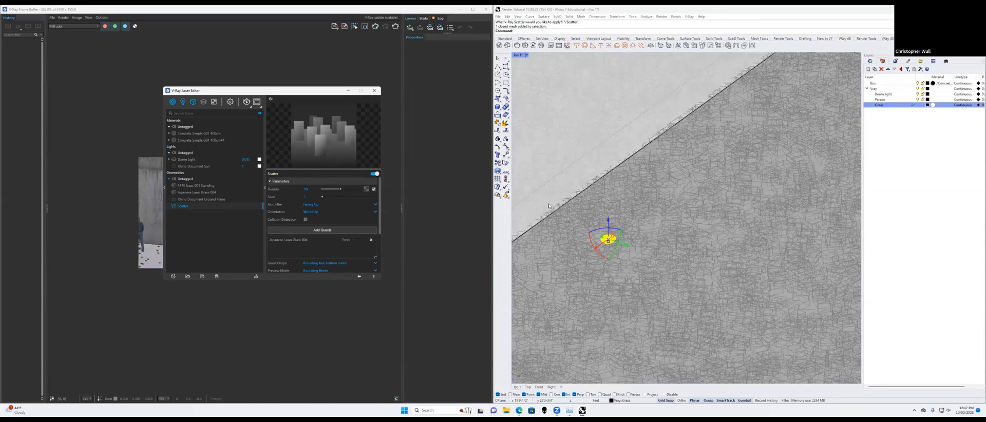
{"action": "scroll", "coordinate": [660, 222], "scroll_direction": "down", "scroll_amount": 2}
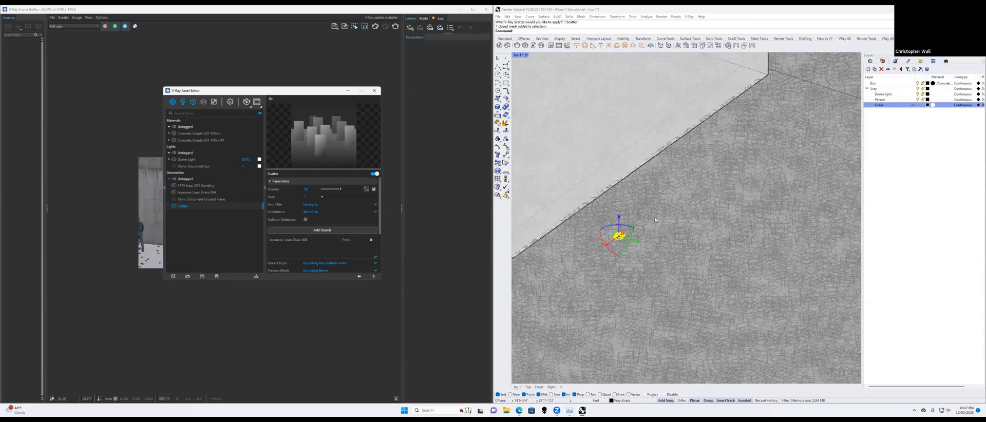
{"action": "scroll", "coordinate": [655, 220], "scroll_direction": "down", "scroll_amount": 3}
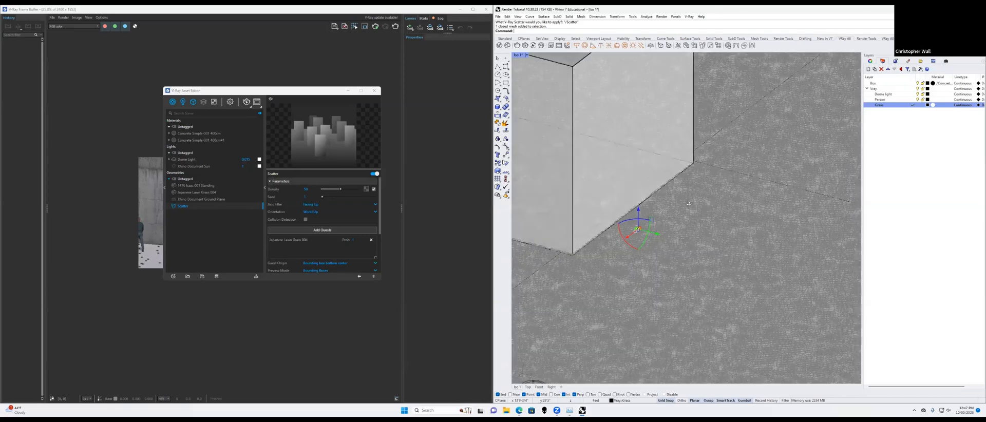
Step: Start an interactive render showing the person and the cube's corner, and examine the scattered grass coverage up close
{"action": "right_click_drag", "start_coordinate": [689, 204], "coordinate": [674, 211]}
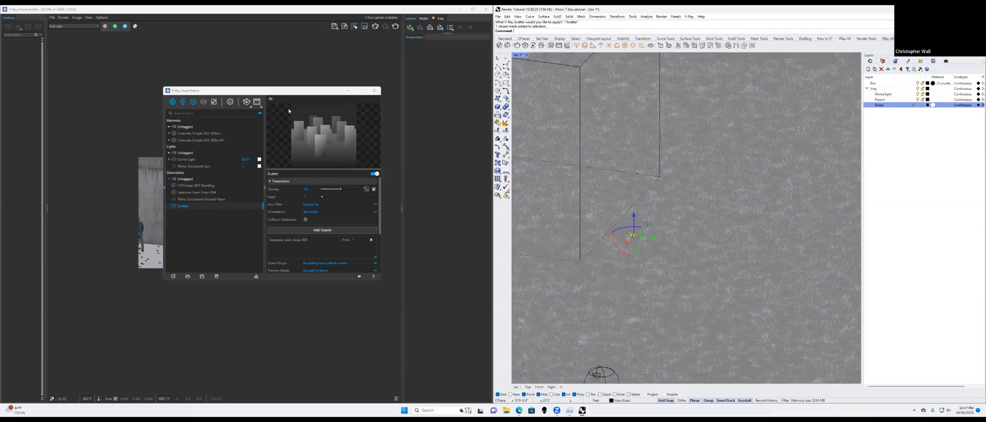
{"action": "left_click", "coordinate": [247, 105]}
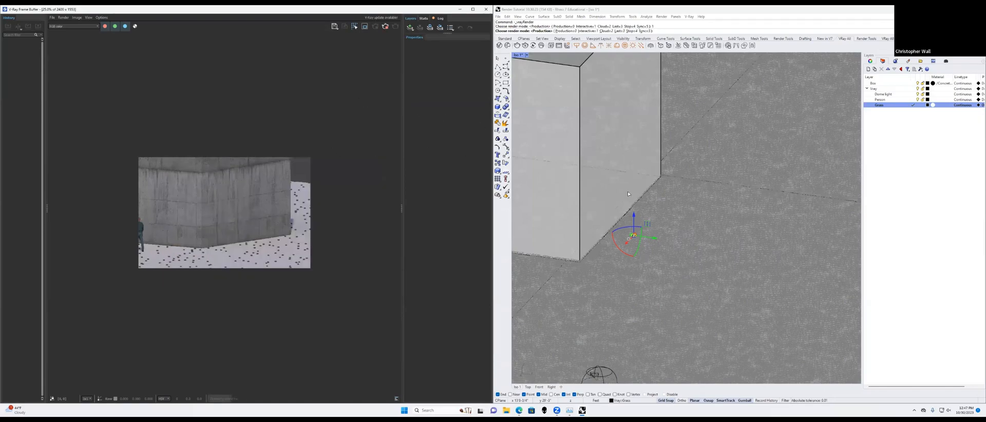
{"action": "right_click_drag", "start_coordinate": [628, 194], "coordinate": [695, 155]}
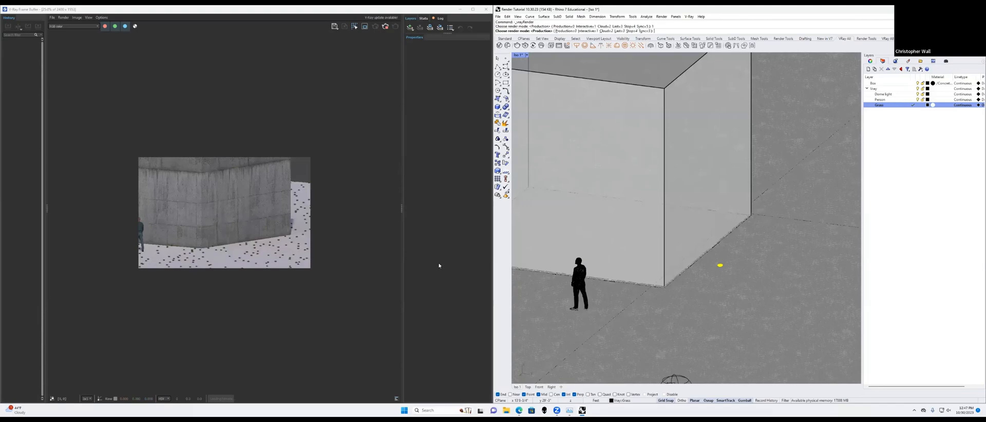
{"action": "scroll", "coordinate": [216, 205], "scroll_direction": "up", "scroll_amount": 5}
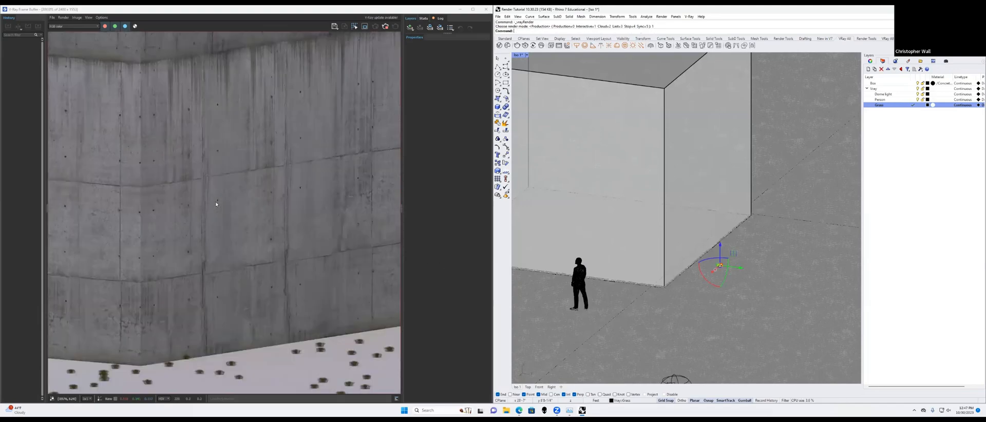
{"action": "scroll", "coordinate": [216, 204], "scroll_direction": "down", "scroll_amount": 4}
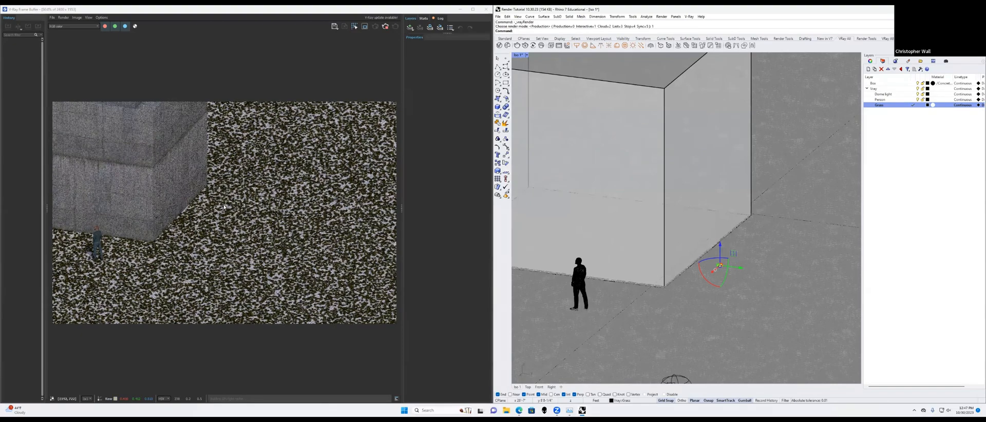
{"action": "scroll", "coordinate": [224, 207], "scroll_direction": "up", "scroll_amount": 3}
{"action": "scroll", "coordinate": [224, 207], "scroll_direction": "down", "scroll_amount": 2}
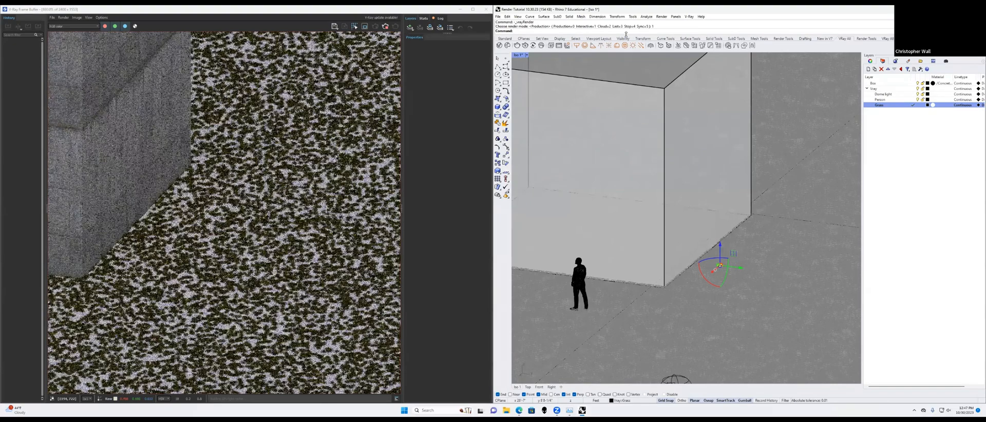
Step: Reopen the Asset Editor and import the Grass C 200cm material from the Ground materials in Chaos Cosmos
{"action": "left_click", "coordinate": [689, 16]}
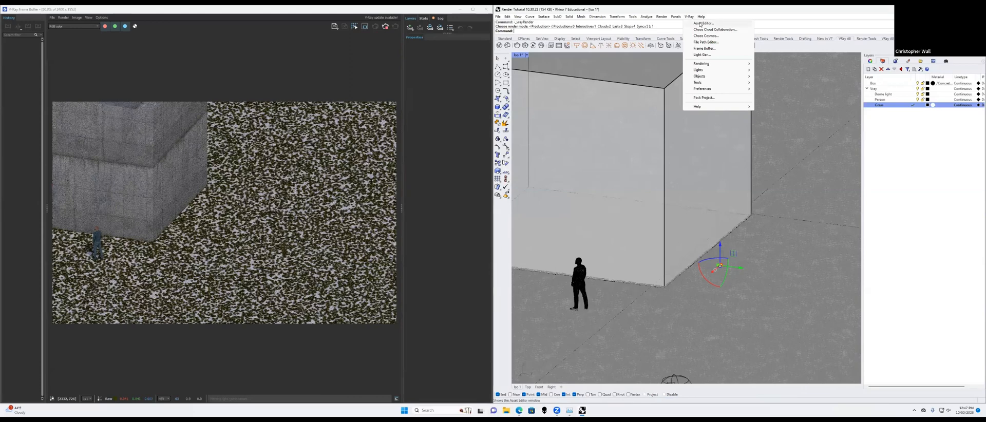
{"action": "left_click", "coordinate": [702, 23]}
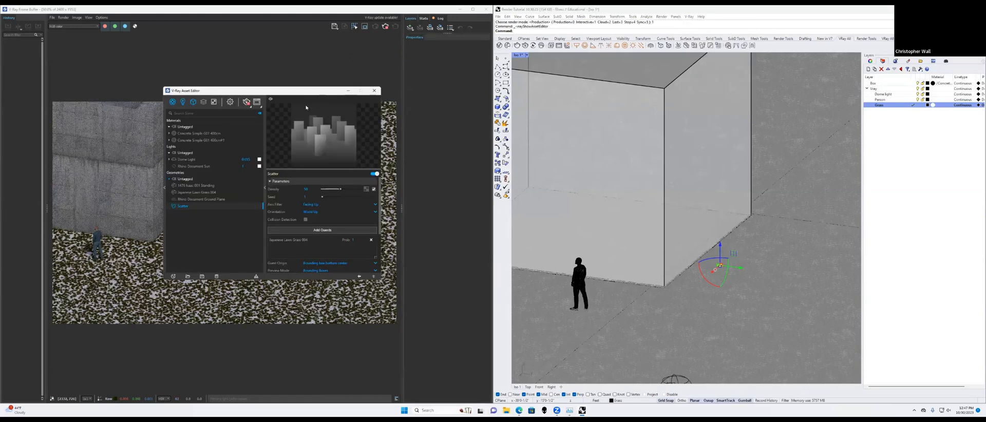
{"action": "left_click", "coordinate": [689, 17]}
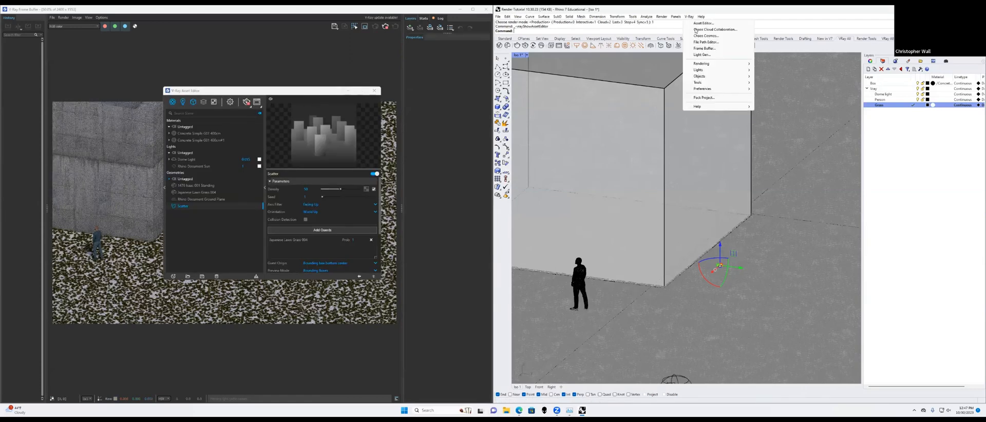
{"action": "left_click", "coordinate": [698, 37]}
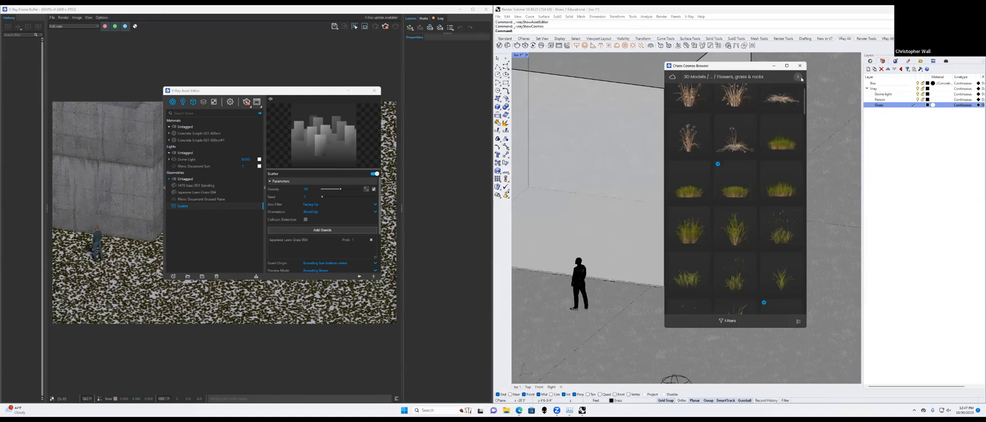
{"action": "left_click", "coordinate": [800, 78]}
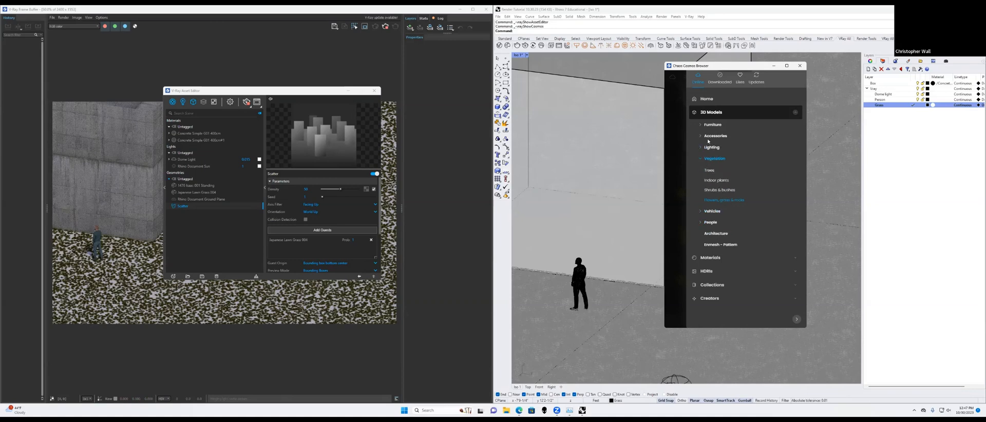
{"action": "left_click", "coordinate": [711, 257]}
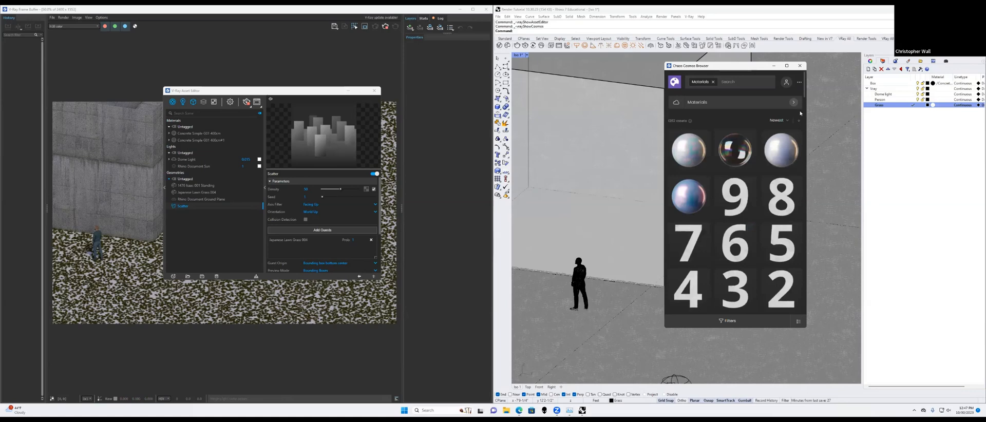
{"action": "left_click", "coordinate": [794, 103]}
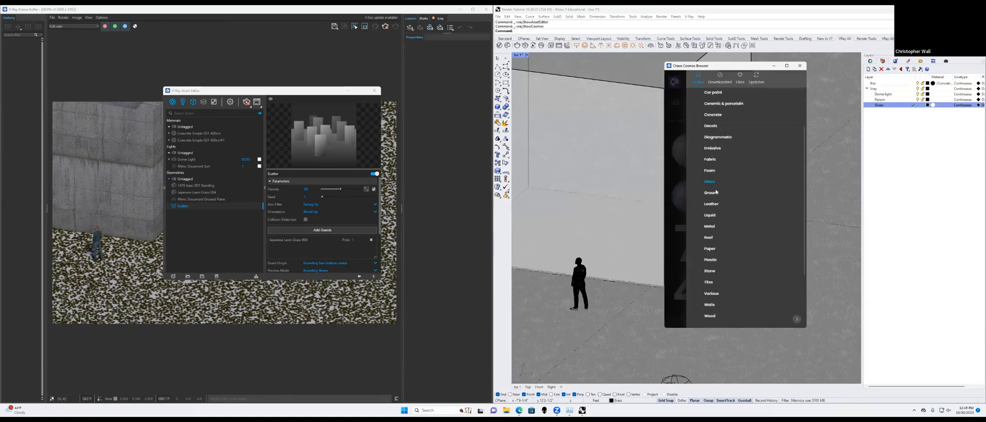
{"action": "left_click", "coordinate": [712, 193]}
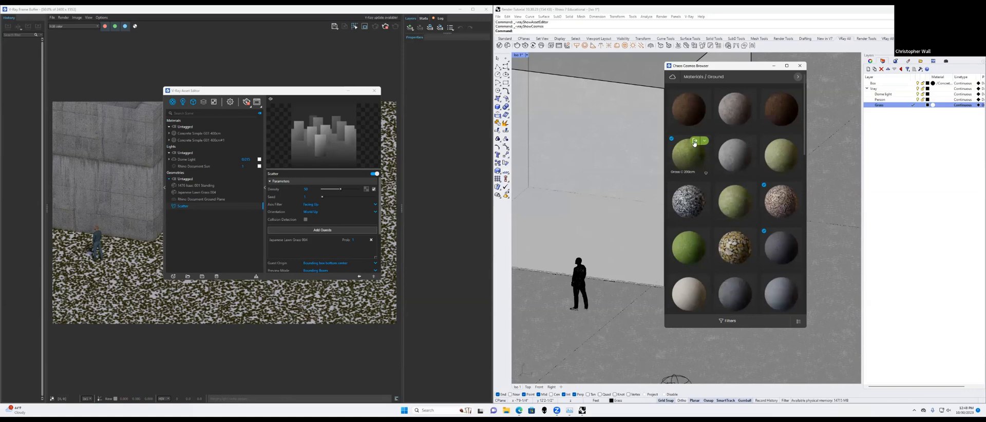
{"action": "left_click", "coordinate": [696, 141]}
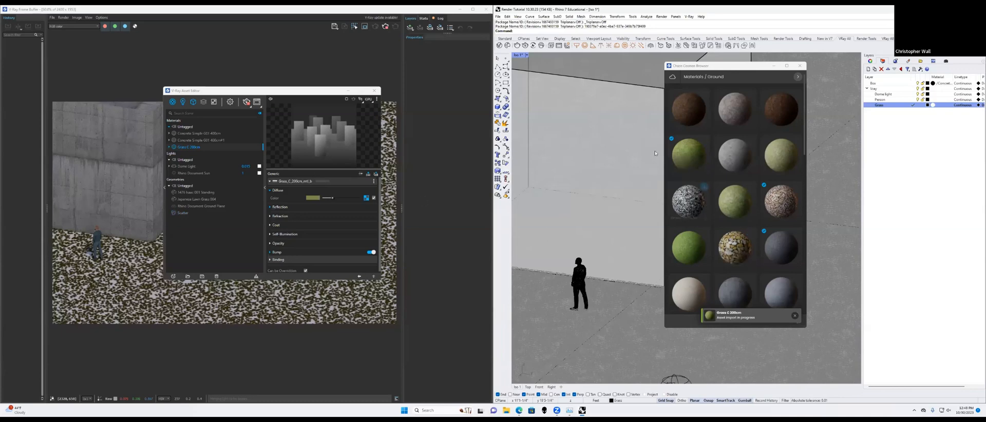
{"action": "mouse_move", "coordinate": [692, 157]}
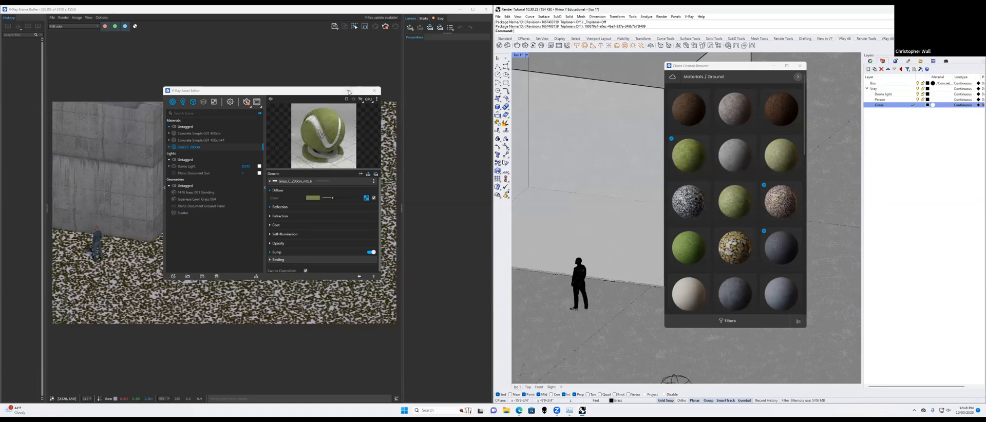
Step: Minimize the Asset Editor, lower the view towards the person, and examine the grass and bare ground around the feet in the render
{"action": "left_click", "coordinate": [347, 91]}
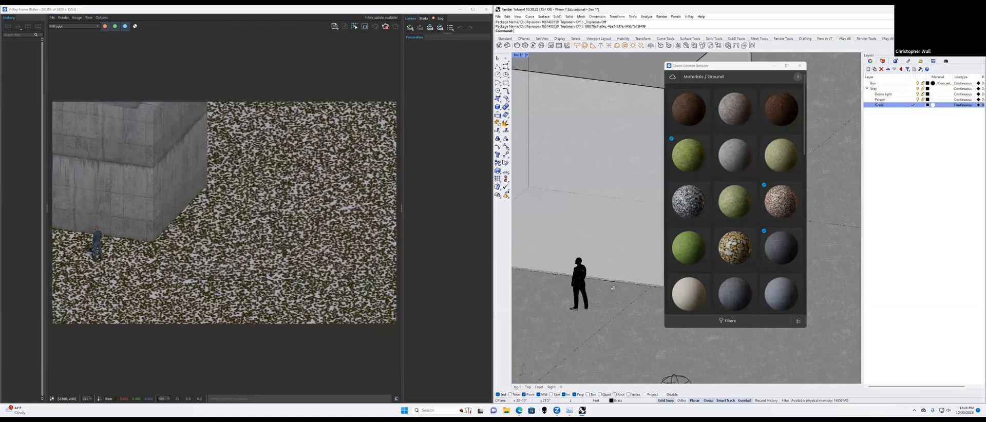
{"action": "right_click_drag", "start_coordinate": [615, 279], "coordinate": [586, 279]}
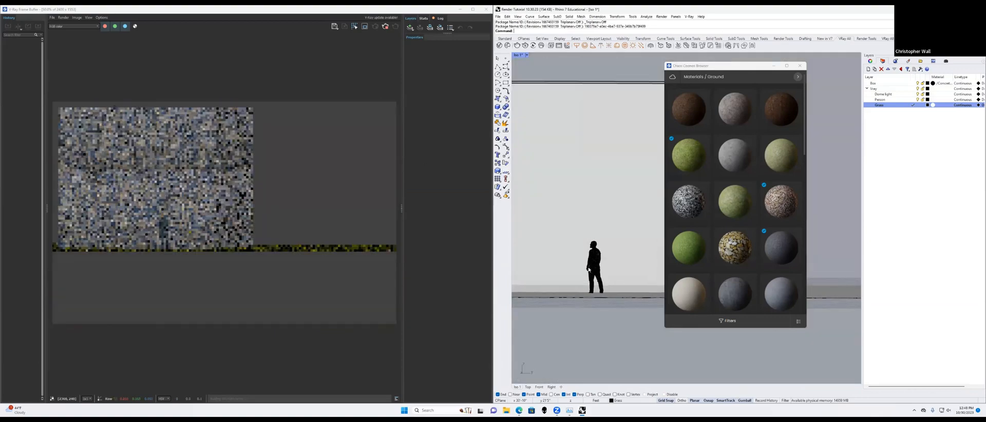
{"action": "scroll", "coordinate": [588, 267], "scroll_direction": "up", "scroll_amount": 3}
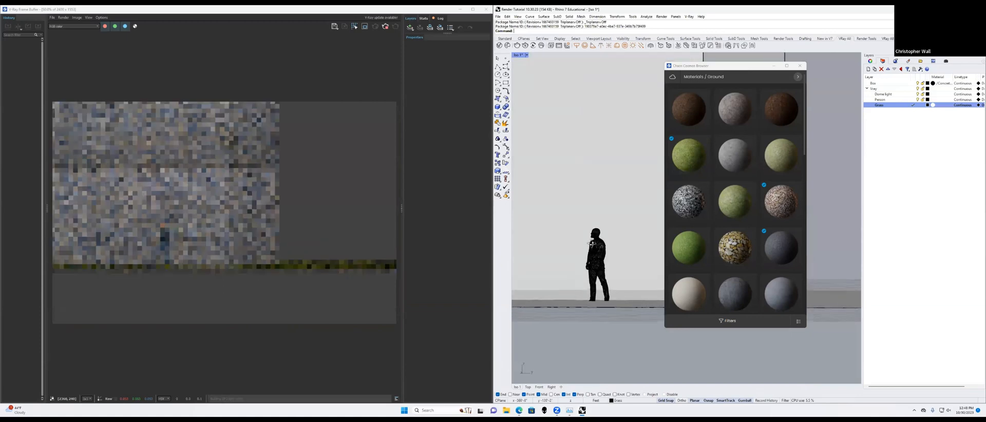
{"action": "right_click_drag", "start_coordinate": [591, 246], "coordinate": [582, 272]}
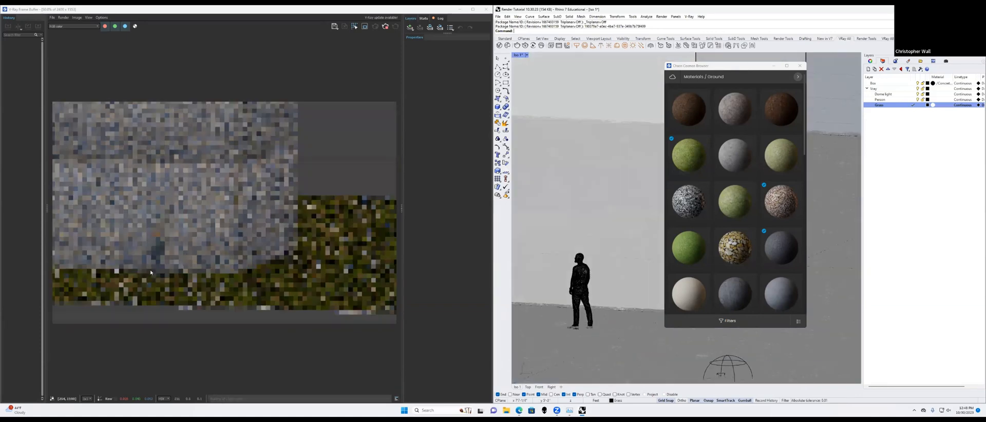
{"action": "scroll", "coordinate": [154, 285], "scroll_direction": "up", "scroll_amount": 5}
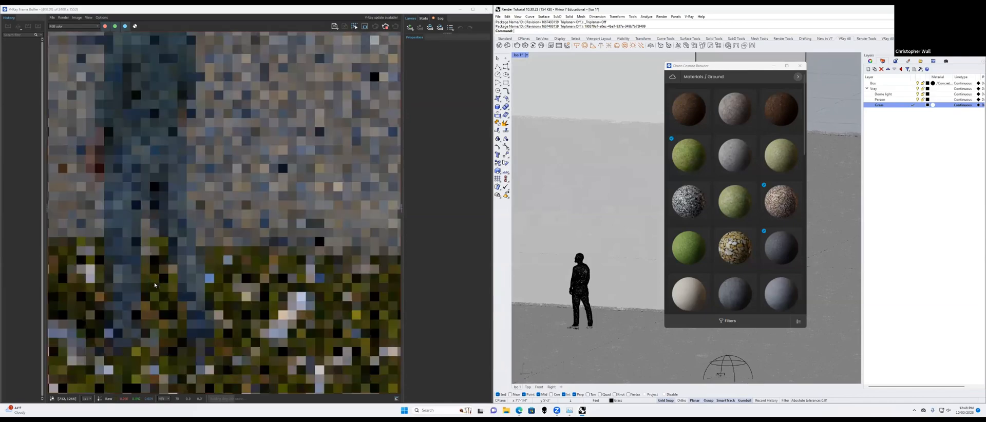
{"action": "scroll", "coordinate": [155, 286], "scroll_direction": "down", "scroll_amount": 2}
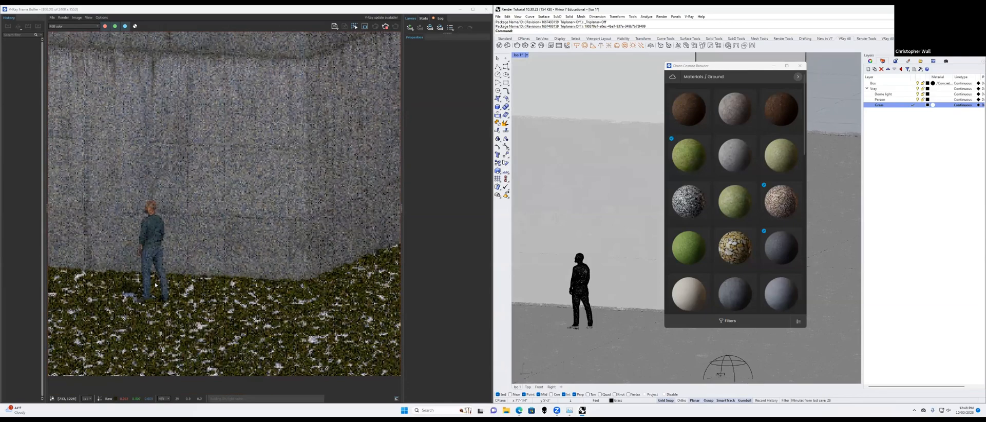
{"action": "scroll", "coordinate": [154, 302], "scroll_direction": "up", "scroll_amount": 3}
{"action": "scroll", "coordinate": [206, 294], "scroll_direction": "down", "scroll_amount": 2}
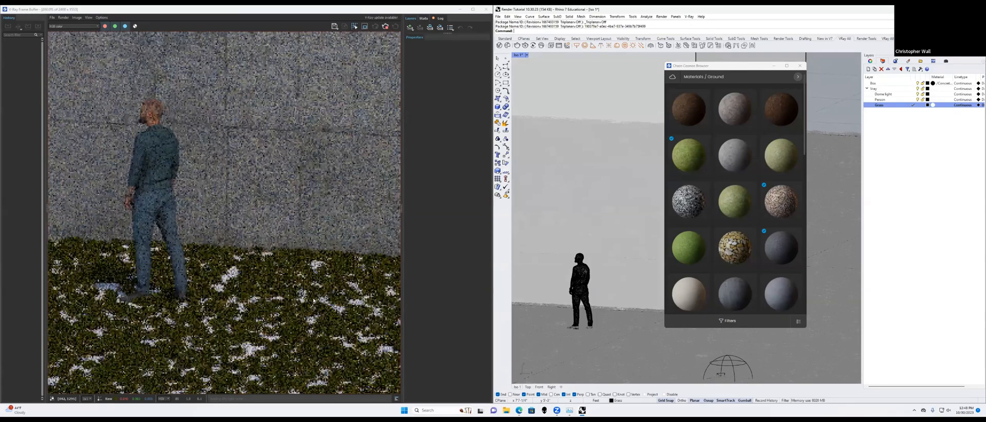
{"action": "scroll", "coordinate": [149, 298], "scroll_direction": "up", "scroll_amount": 2}
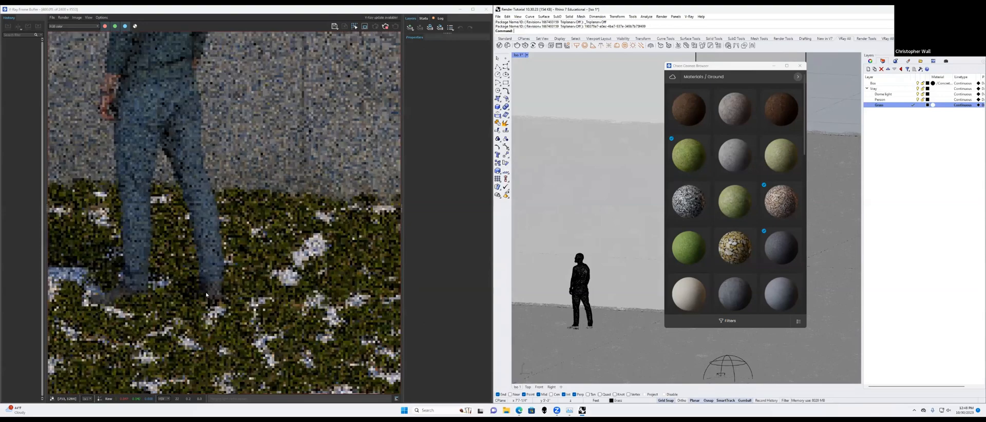
{"action": "scroll", "coordinate": [250, 293], "scroll_direction": "down", "scroll_amount": 2}
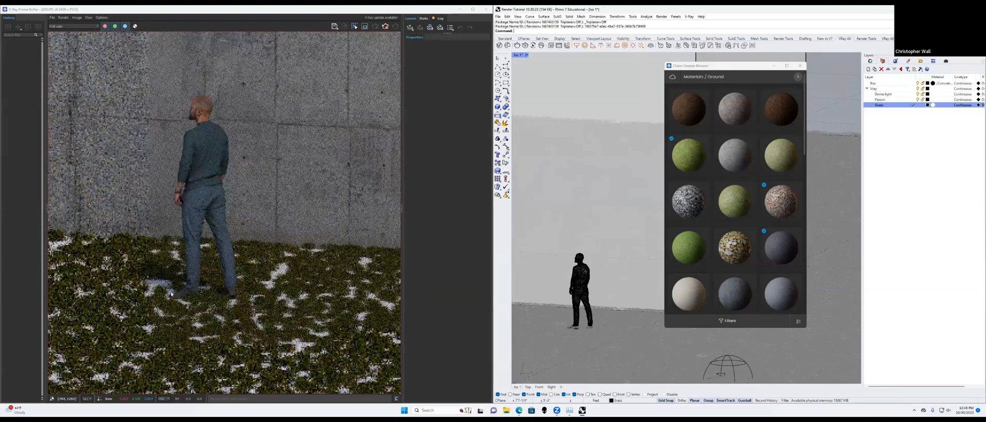
{"action": "scroll", "coordinate": [170, 305], "scroll_direction": "down", "scroll_amount": 1}
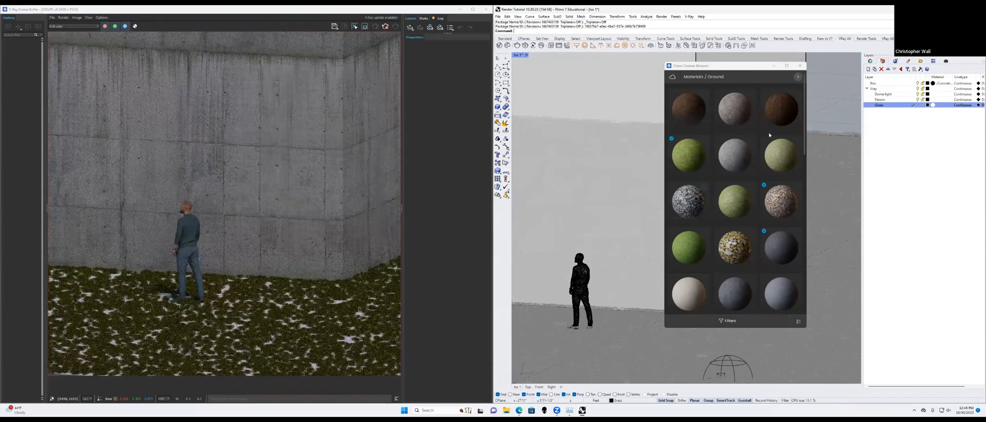
Step: Bring up the Asset Editor over the modelling viewport and open the layer choices for applying the Grass C 200cm material
{"action": "mouse_move", "coordinate": [694, 143]}
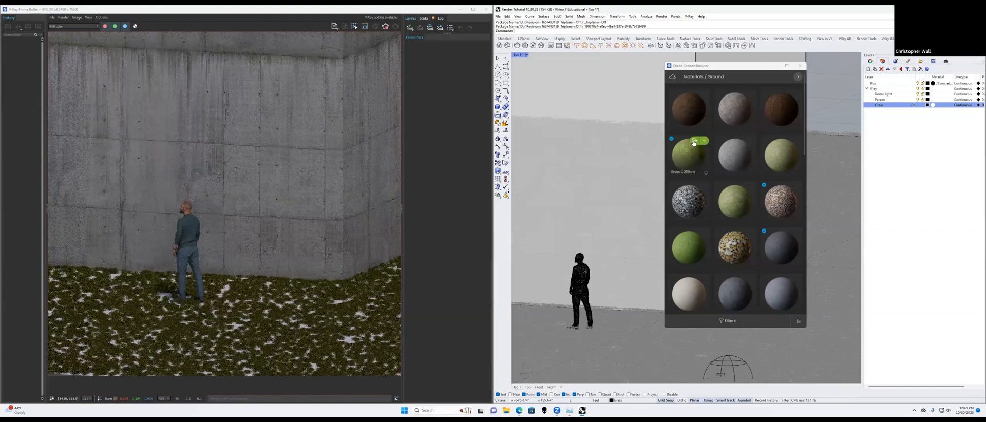
{"action": "left_click", "coordinate": [689, 16]}
{"action": "left_click", "coordinate": [704, 26]}
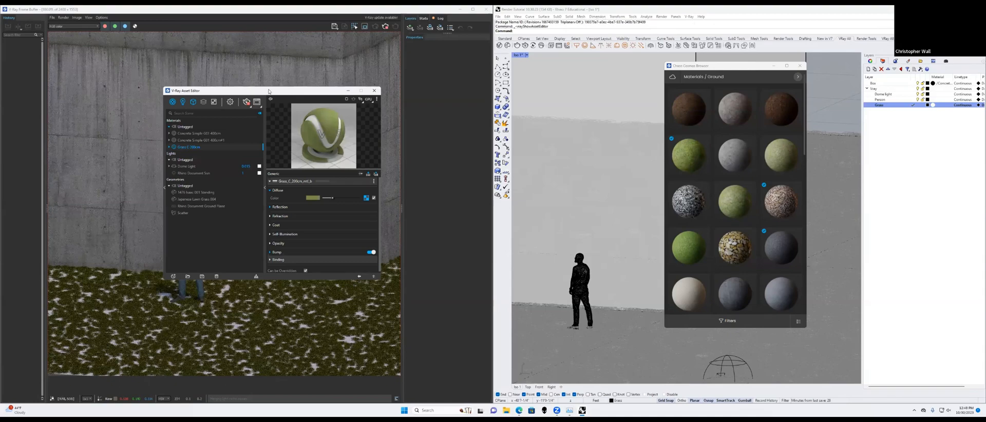
{"action": "right_click", "coordinate": [573, 124]}
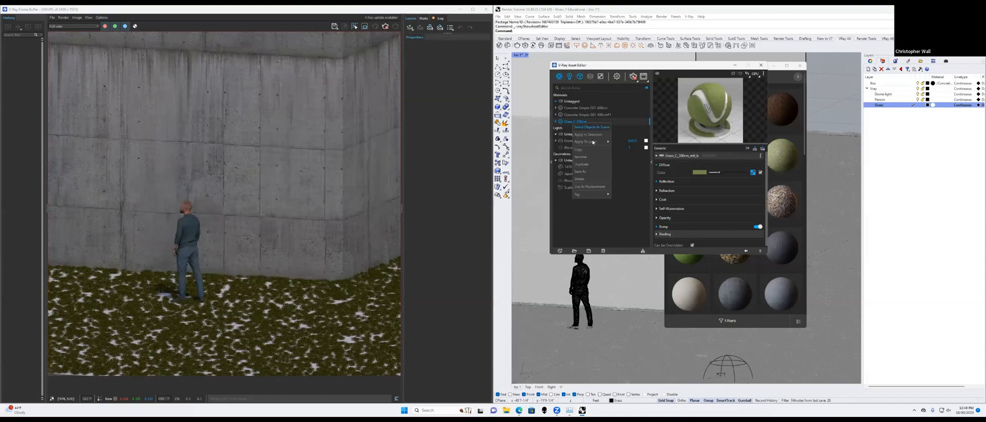
{"action": "mouse_move", "coordinate": [591, 142]}
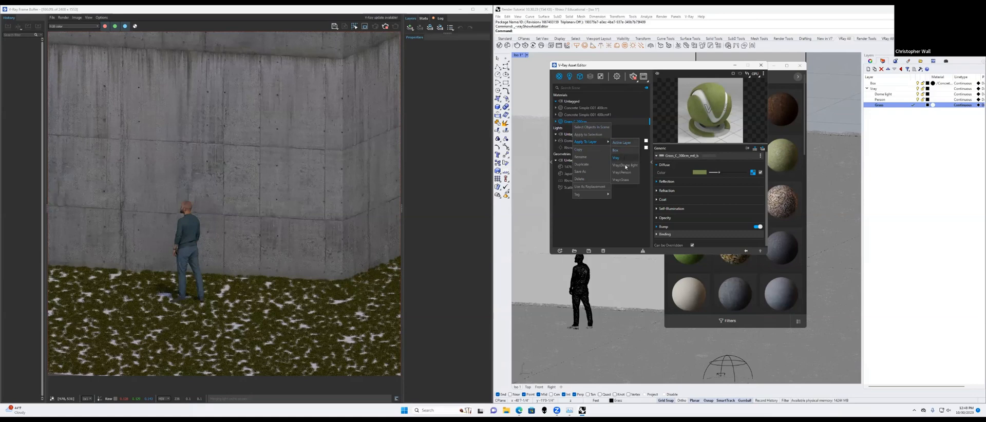
Step: Create a layer named Ground Plane and move the ground plane surface onto it
{"action": "left_click", "coordinate": [823, 133]}
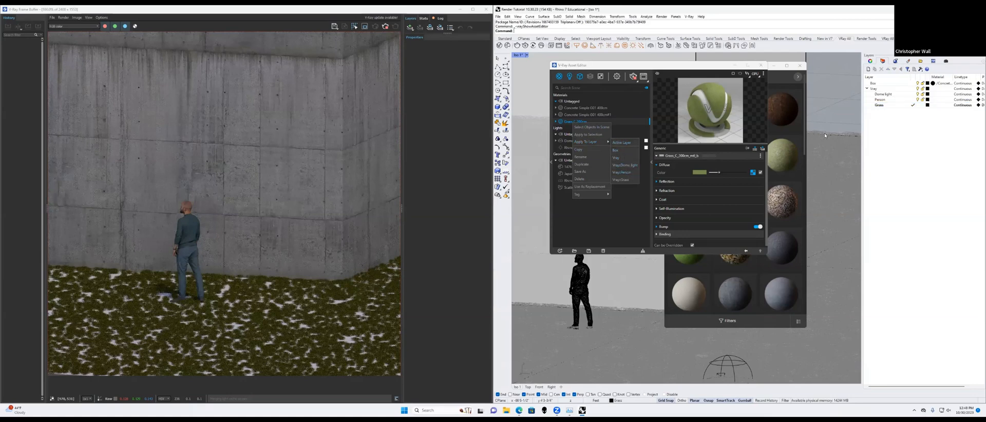
{"action": "right_click", "coordinate": [913, 124]}
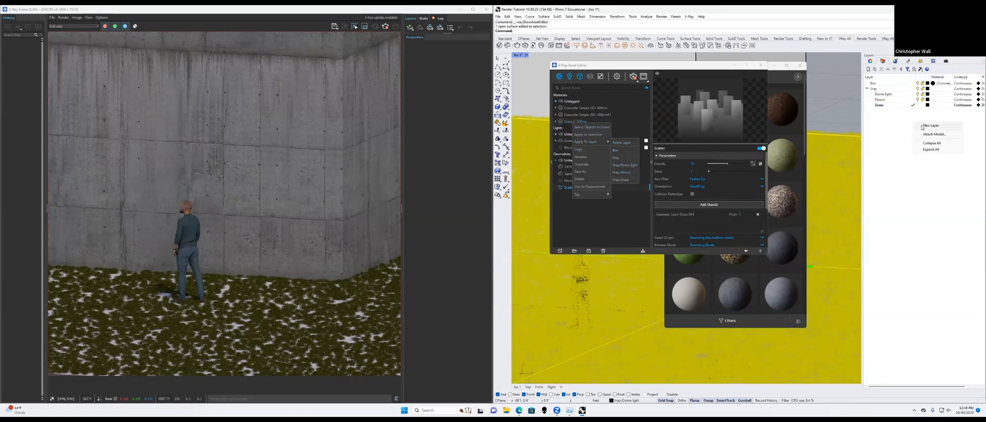
{"action": "left_click", "coordinate": [923, 127]}
{"action": "type", "text": "Gro"}
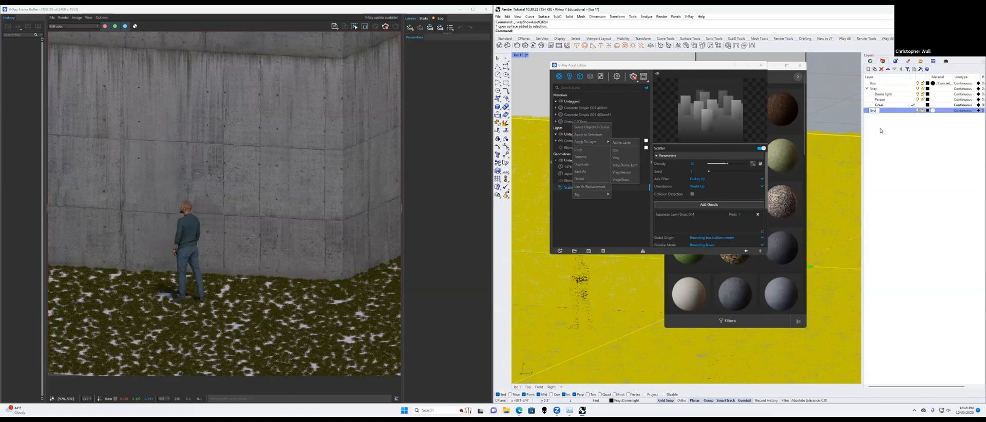
{"action": "type", "text": "und Plane"}
{"action": "key", "text": "Return"}
{"action": "right_click", "coordinate": [899, 110]}
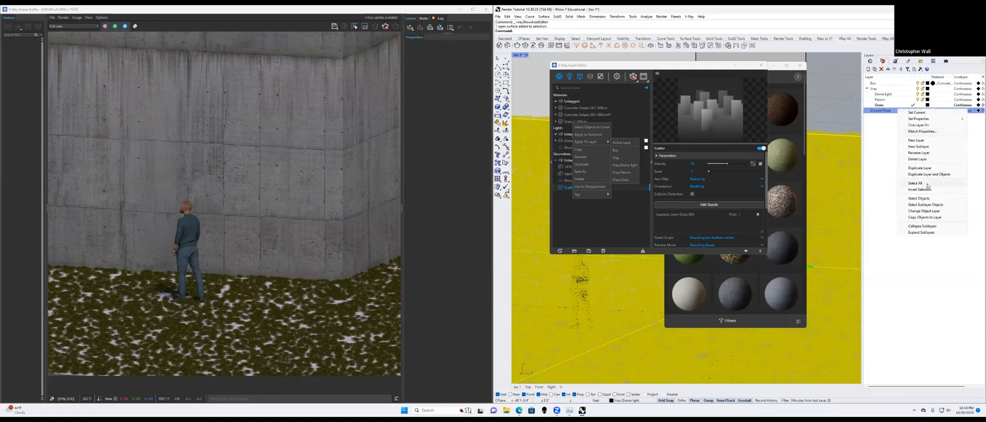
{"action": "left_click", "coordinate": [925, 211]}
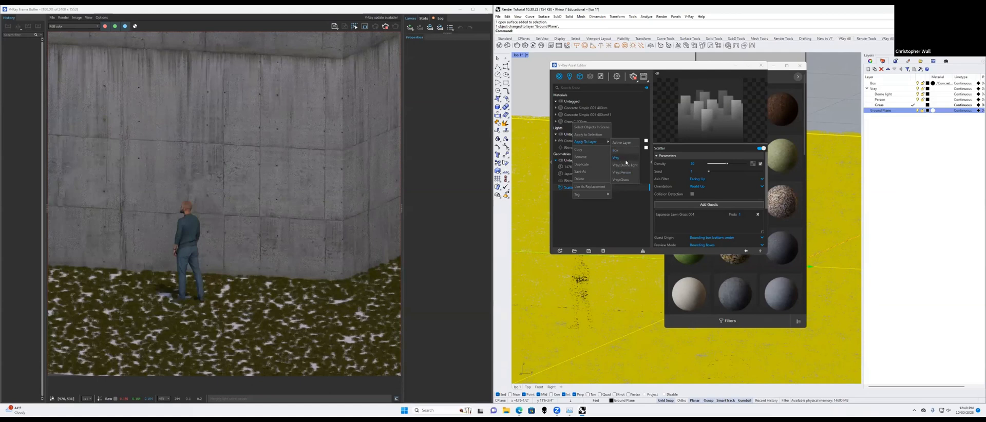
Step: Apply the Grass C 200cm material to the Ground Plane layer
{"action": "left_click", "coordinate": [627, 109]}
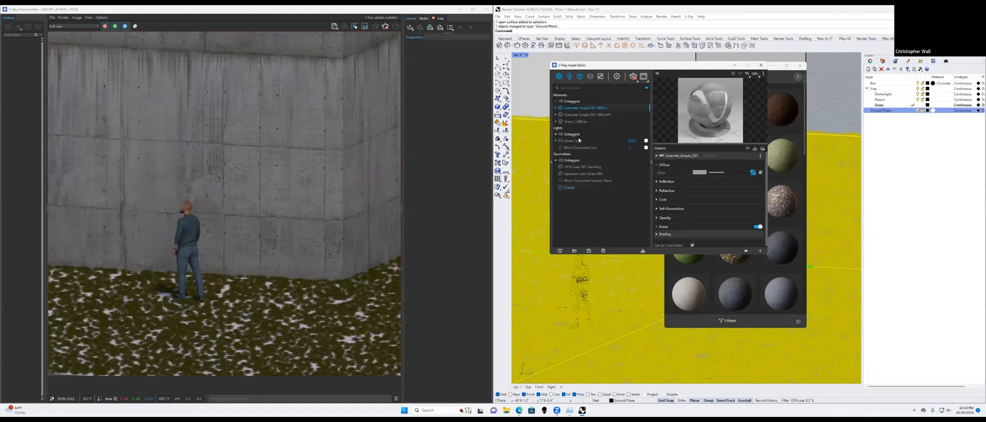
{"action": "left_click", "coordinate": [575, 121]}
{"action": "right_click", "coordinate": [584, 122]}
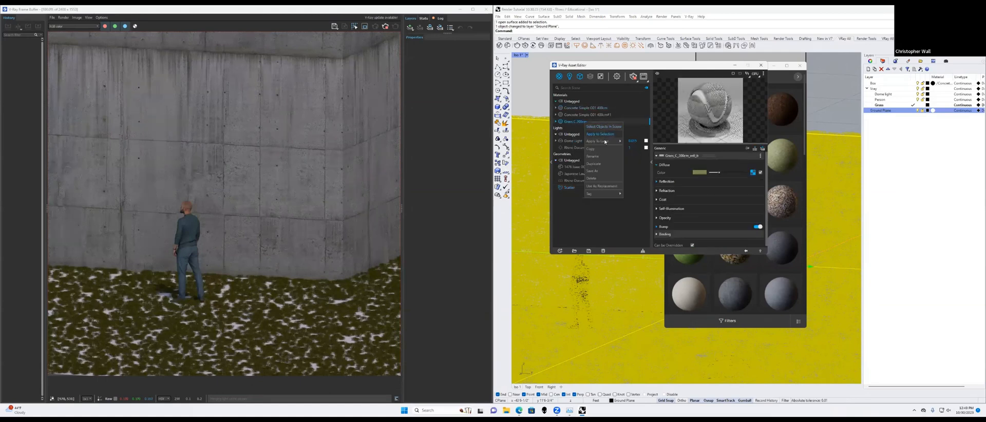
{"action": "mouse_move", "coordinate": [611, 141]}
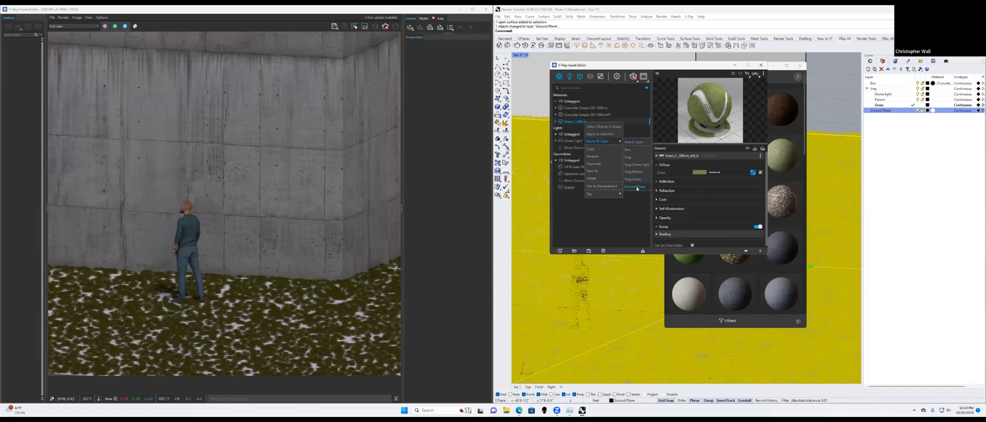
{"action": "left_click", "coordinate": [635, 187]}
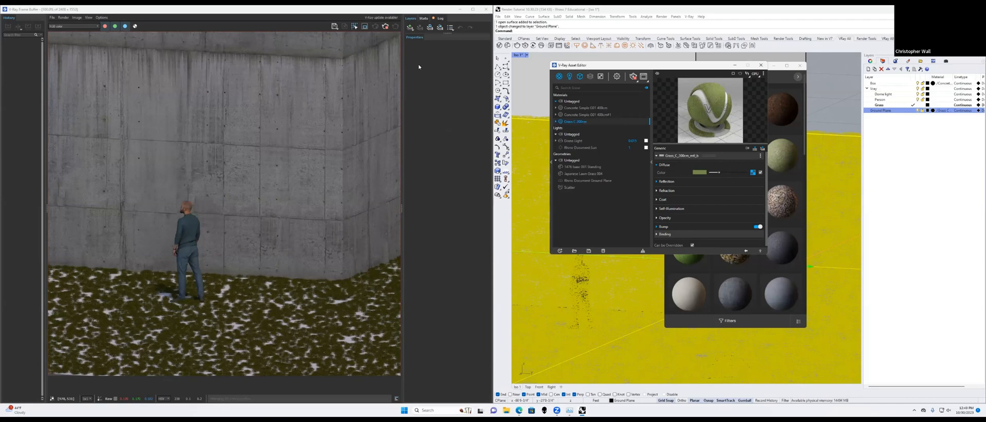
Step: Render the scene again, check the grass-covered ground in the full frame, bring up the Scatter settings, and stop the render
{"action": "left_click", "coordinate": [385, 27]}
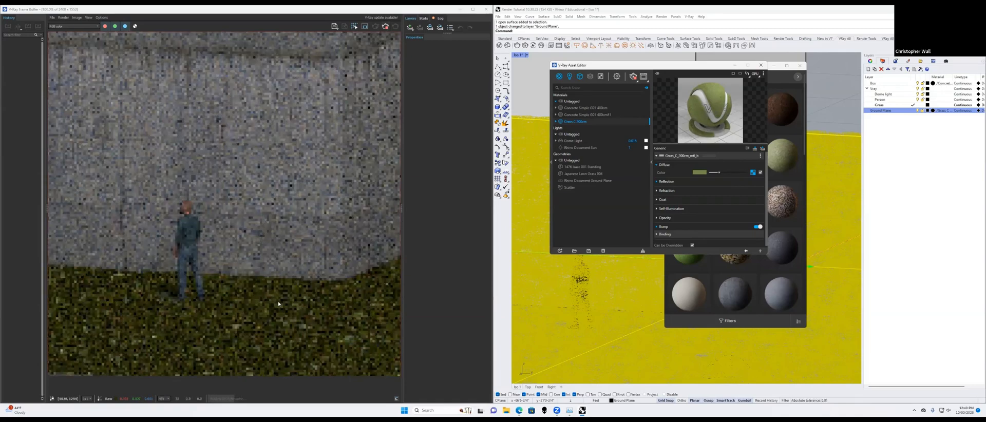
{"action": "scroll", "coordinate": [260, 258], "scroll_direction": "down", "scroll_amount": 3}
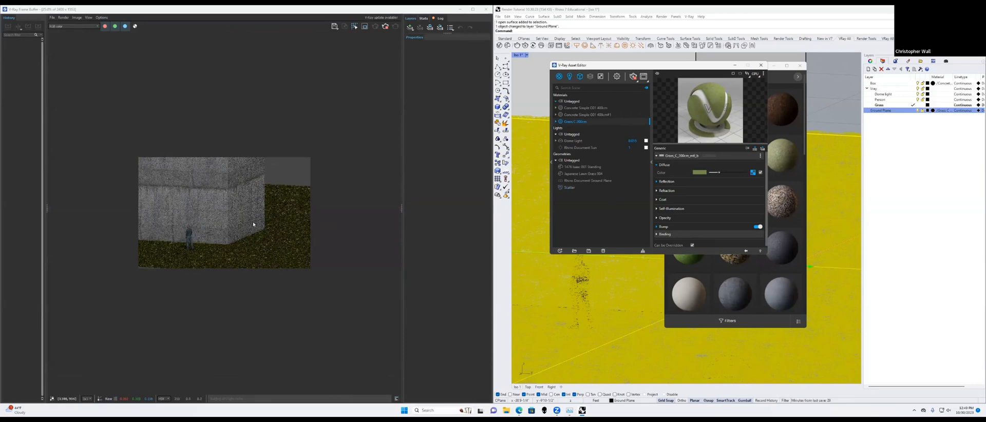
{"action": "left_click", "coordinate": [735, 65]}
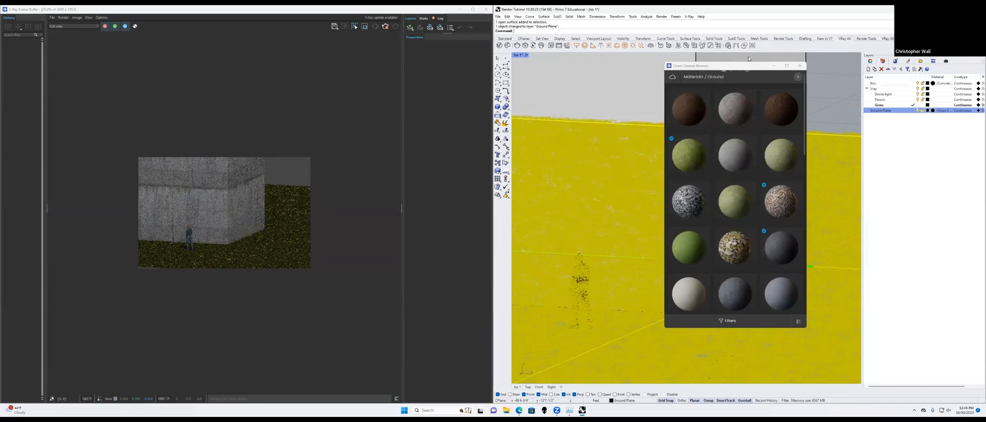
{"action": "left_click", "coordinate": [689, 17]}
{"action": "left_click", "coordinate": [698, 24]}
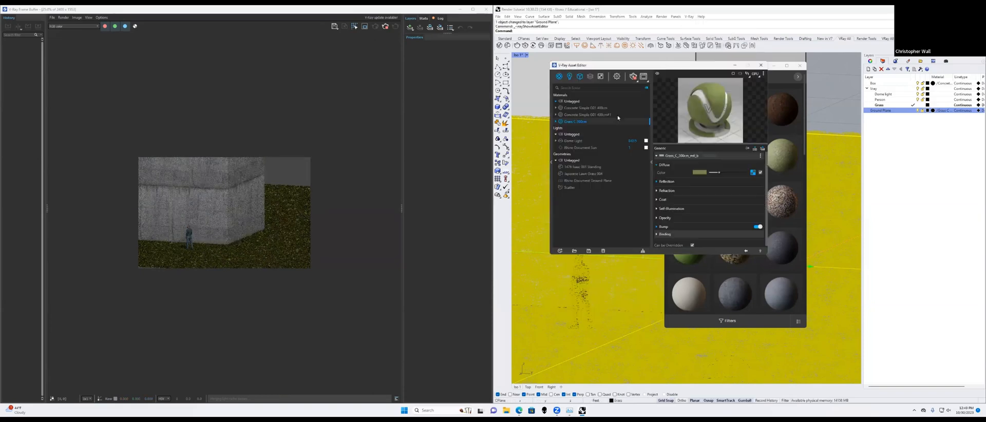
{"action": "left_click", "coordinate": [569, 188]}
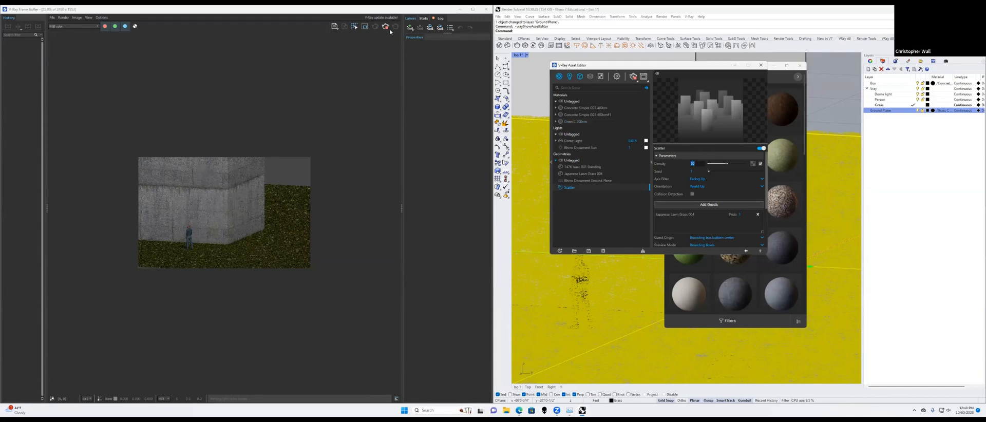
{"action": "left_click", "coordinate": [379, 48]}
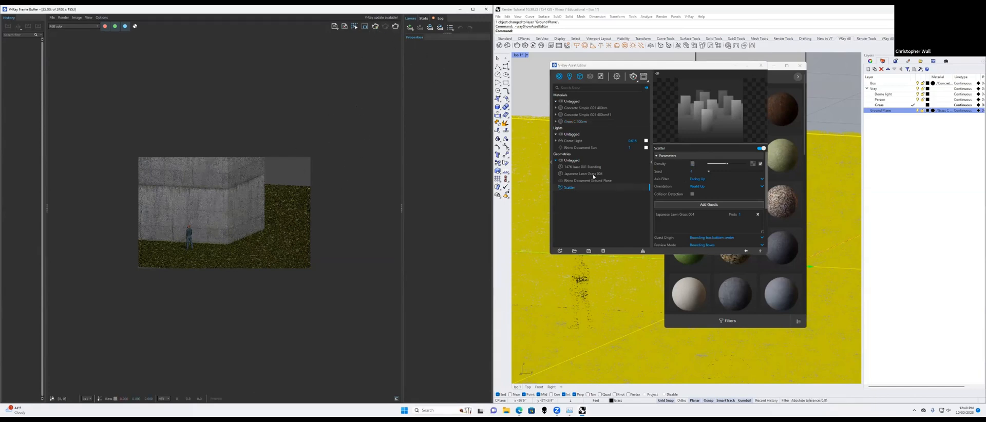
Step: Select the standing person in front of the cube and rotate the figure about its vertical axis
{"action": "left_click", "coordinate": [577, 281]}
{"action": "left_click_drag", "start_coordinate": [563, 290], "coordinate": [576, 307]}
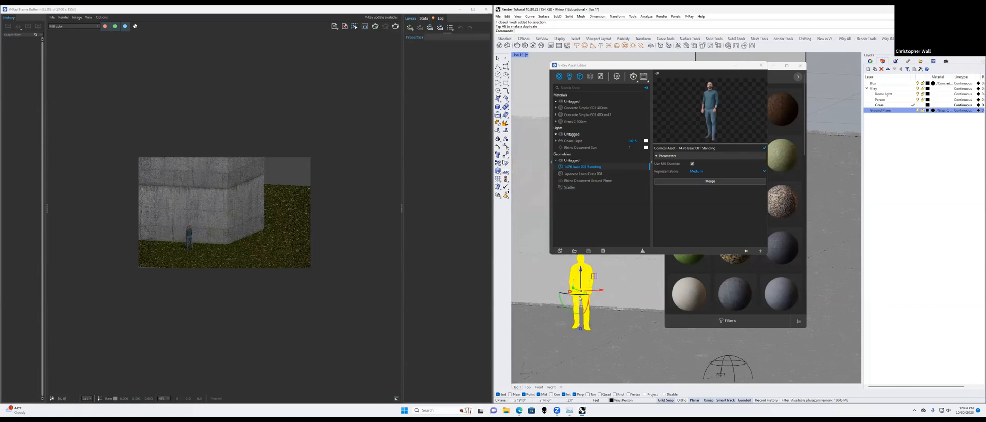
{"action": "left_click_drag", "start_coordinate": [562, 293], "coordinate": [542, 277]}
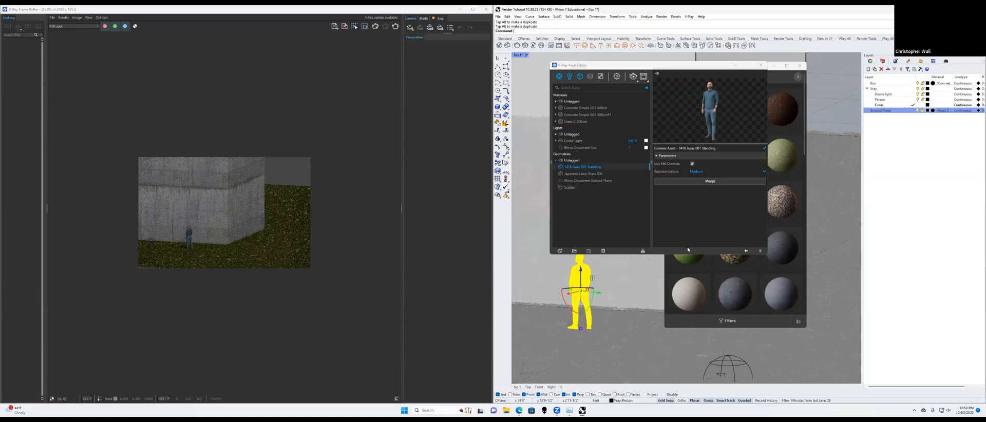
Step: Look through the Dome Light and Scatter settings, and clear the Asset Editor and Cosmos browser from the modelling viewport
{"action": "left_click", "coordinate": [596, 143]}
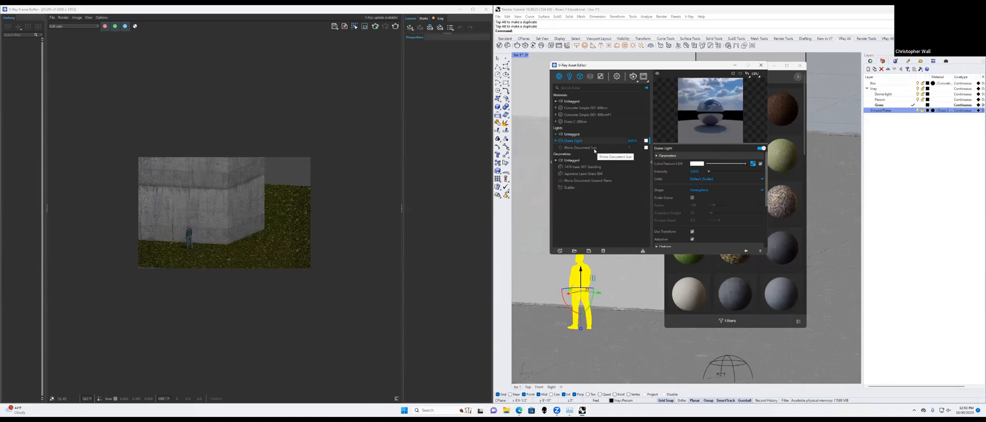
{"action": "left_click", "coordinate": [576, 189]}
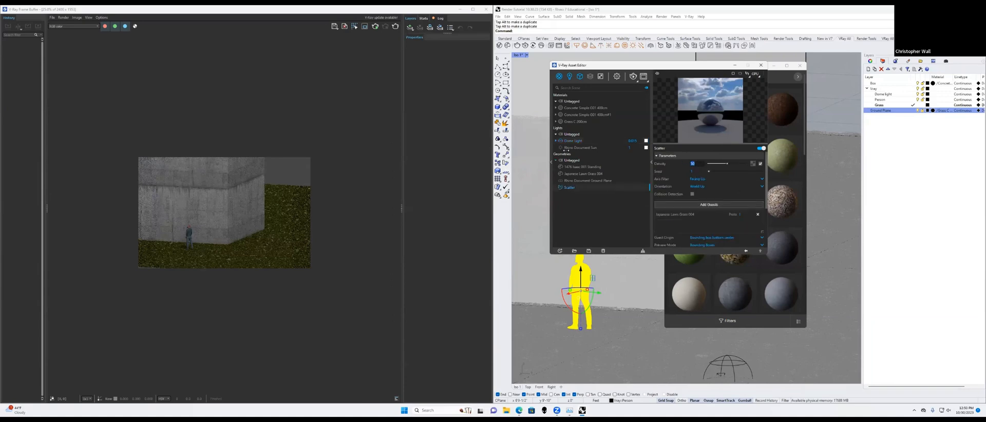
{"action": "left_click", "coordinate": [737, 65]}
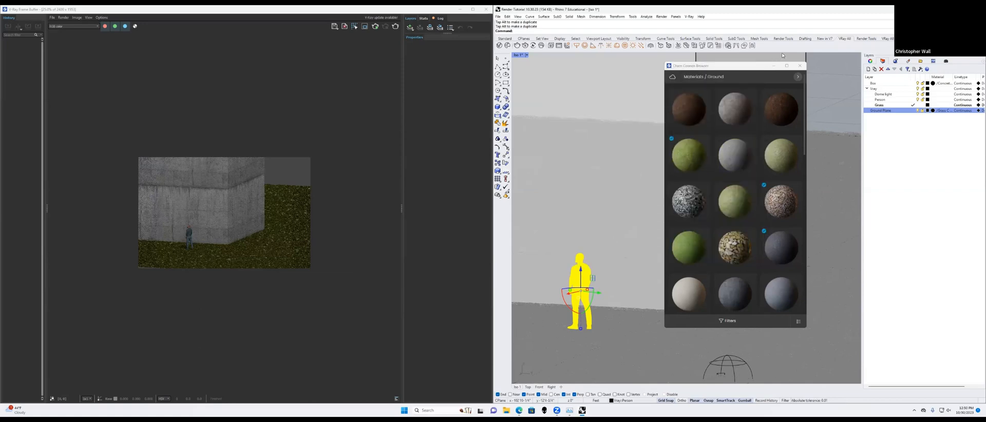
{"action": "left_click", "coordinate": [773, 66]}
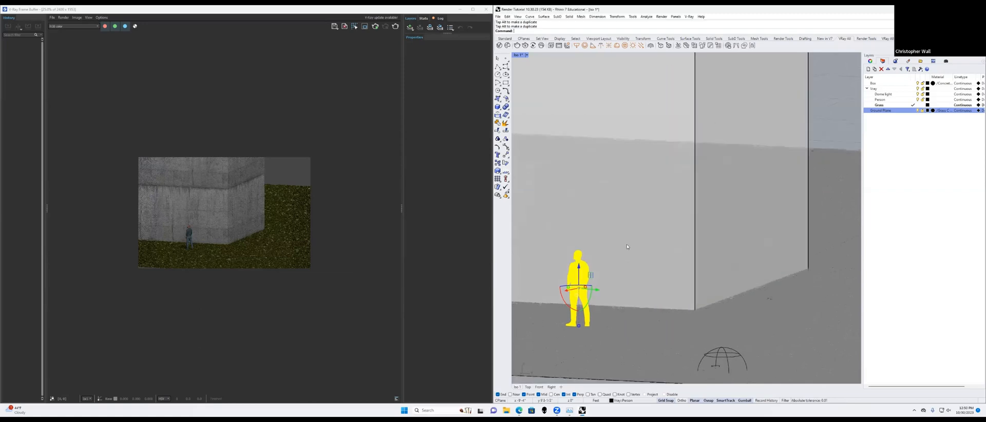
Step: Turn the selected person further around the vertical axis, checking the orientation against the cube from a higher angle
{"action": "right_click_drag", "start_coordinate": [626, 244], "coordinate": [591, 278]}
{"action": "left_click_drag", "start_coordinate": [572, 278], "coordinate": [624, 292]}
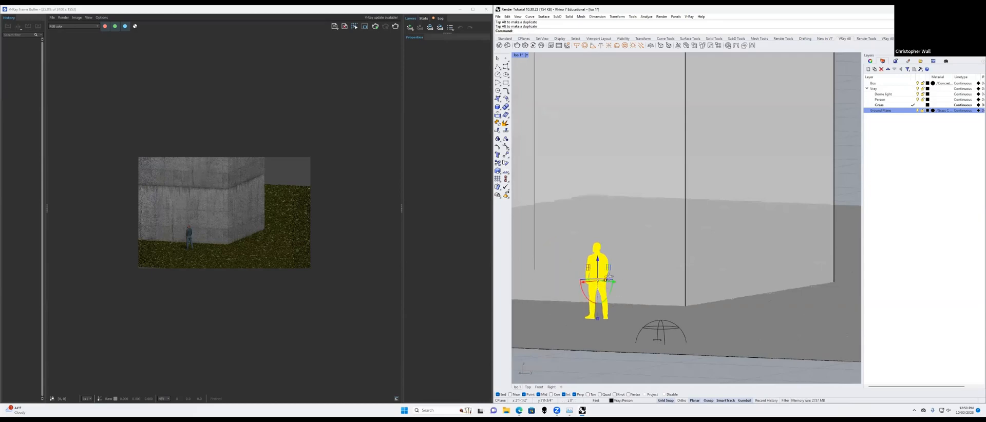
{"action": "right_click_drag", "start_coordinate": [605, 296], "coordinate": [609, 354]}
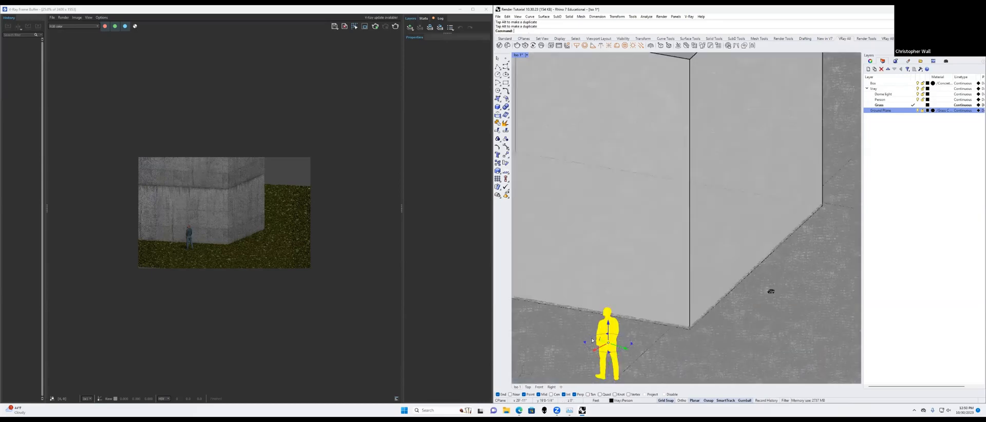
{"action": "left_click_drag", "start_coordinate": [609, 355], "coordinate": [596, 305]}
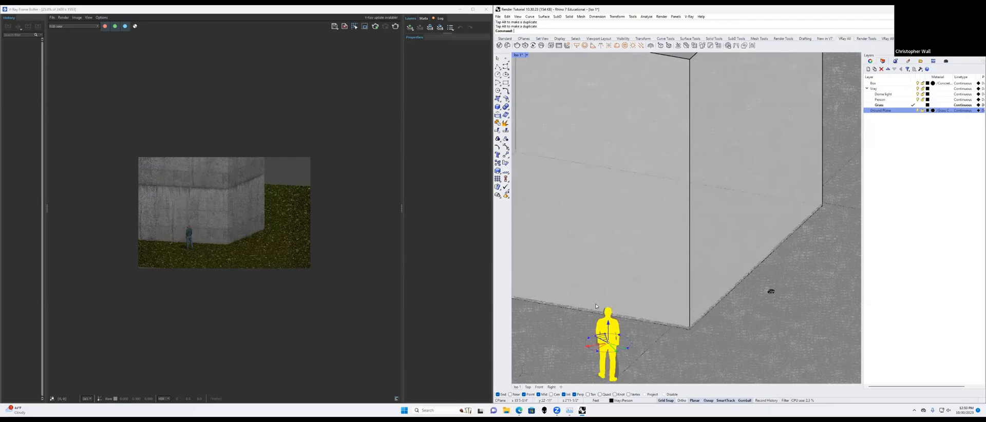
Step: Reopen the Chaos Cosmos browser and browse its 3D Models for an object to add beside the person
{"action": "left_click", "coordinate": [689, 17]}
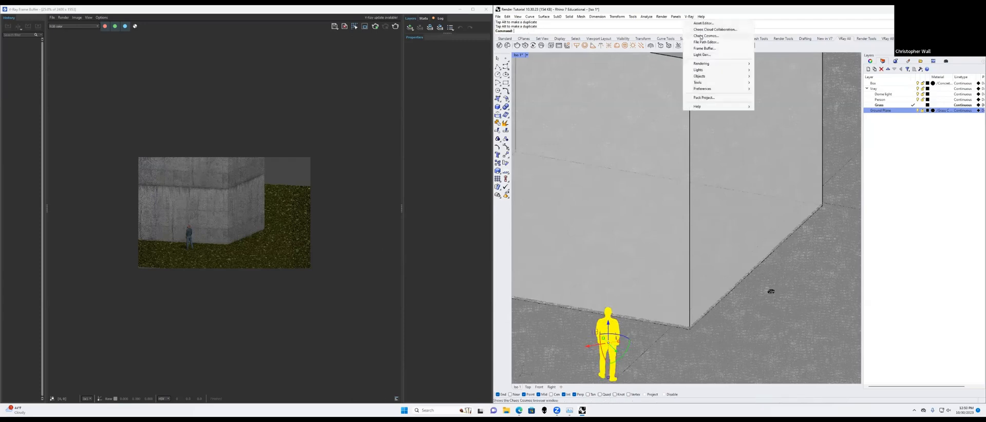
{"action": "left_click", "coordinate": [701, 36]}
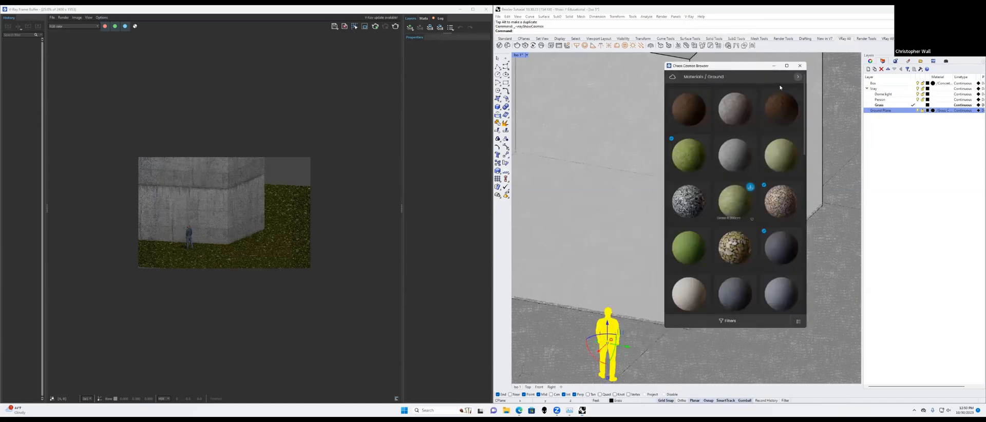
{"action": "left_click", "coordinate": [800, 75]}
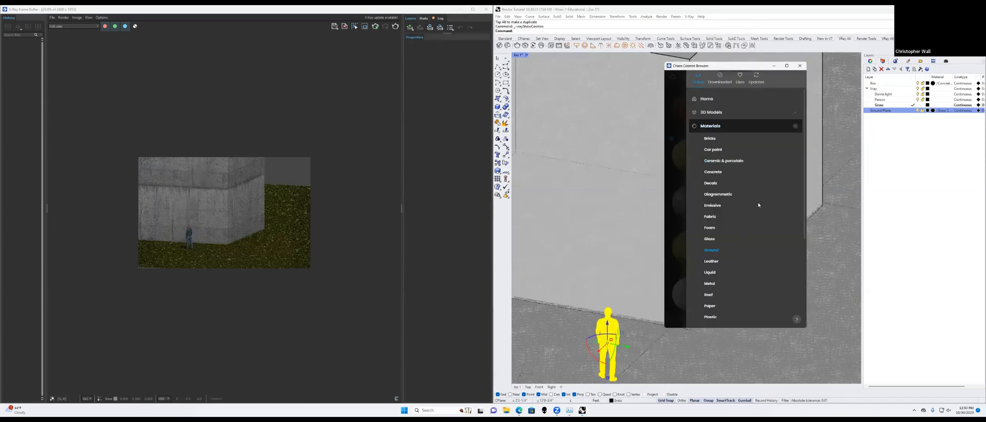
{"action": "left_click", "coordinate": [711, 112]}
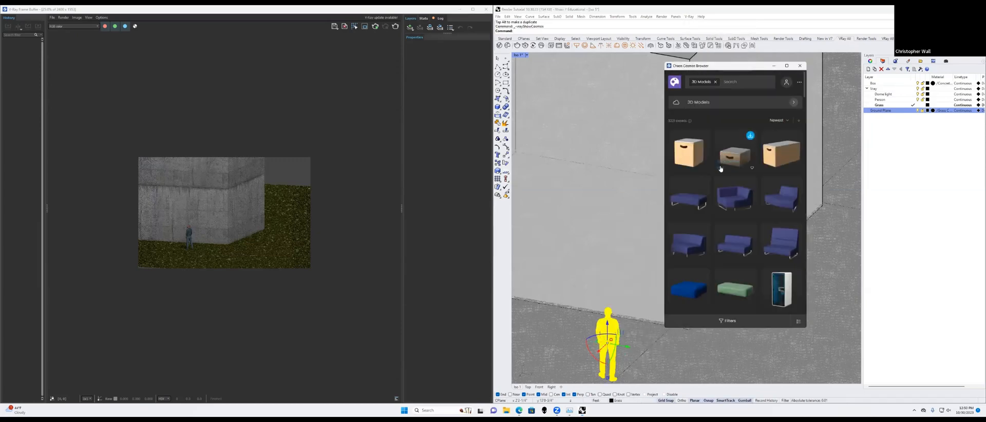
{"action": "scroll", "coordinate": [721, 168], "scroll_direction": "down", "scroll_amount": 15}
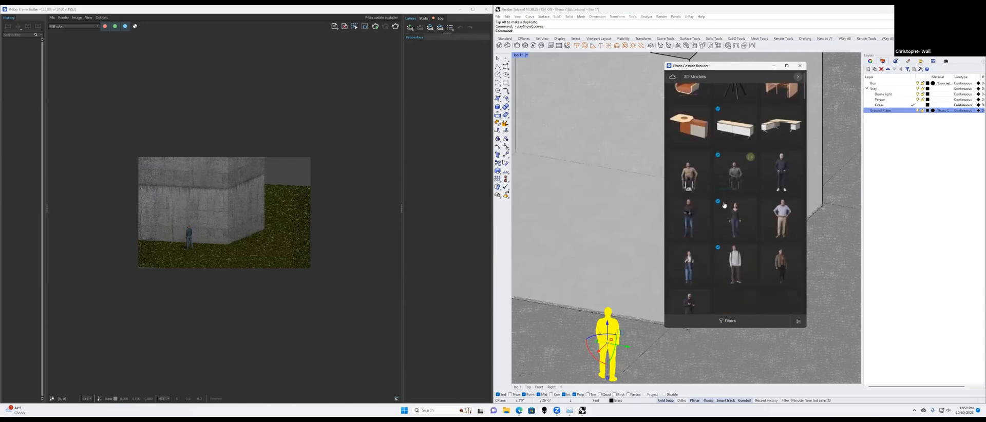
{"action": "scroll", "coordinate": [725, 204], "scroll_direction": "down", "scroll_amount": 10}
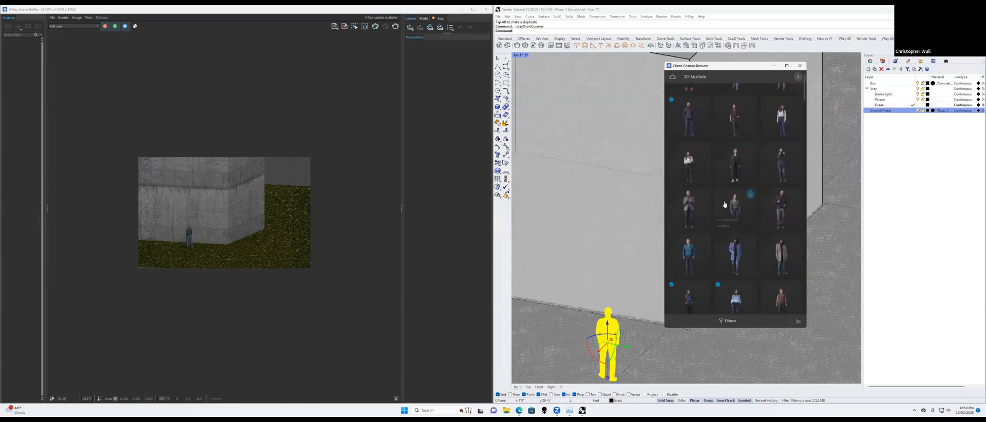
{"action": "scroll", "coordinate": [724, 204], "scroll_direction": "down", "scroll_amount": 3}
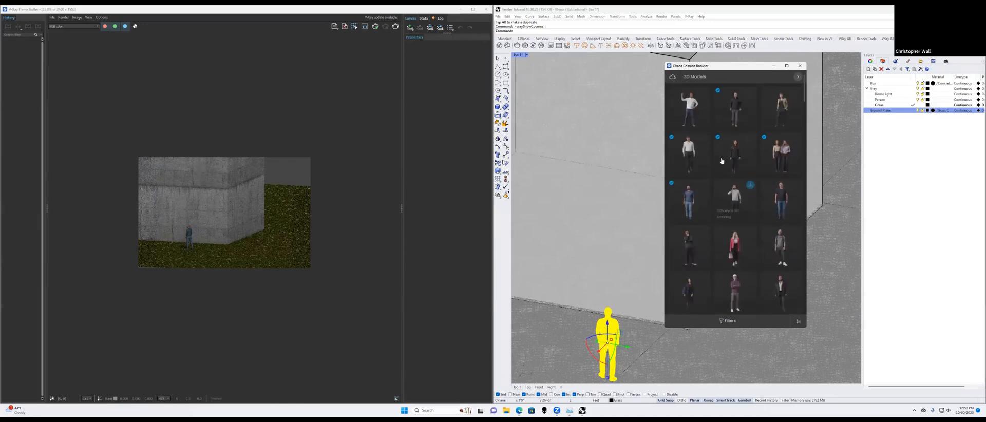
Step: Import the hammock from the Cosmos Outdoor furniture models and place a single copy on the ground near the cube's front corner
{"action": "left_click", "coordinate": [798, 78]}
{"action": "left_click", "coordinate": [709, 127]}
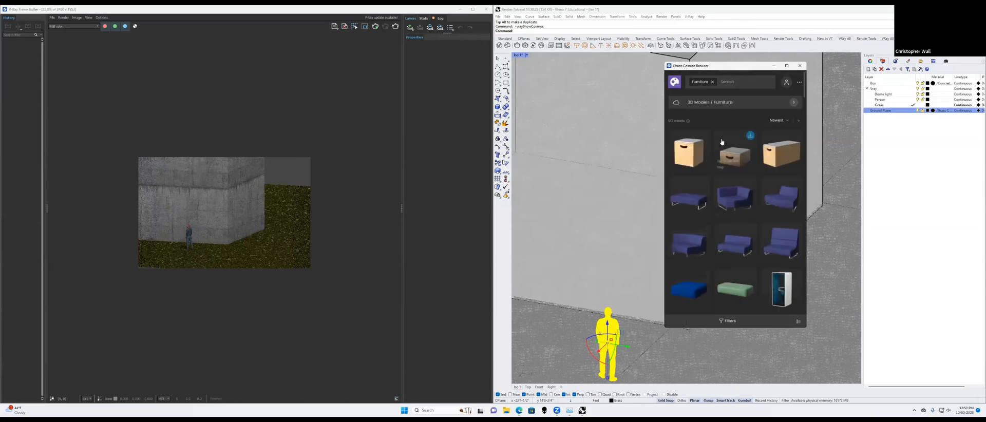
{"action": "left_click", "coordinate": [793, 102]}
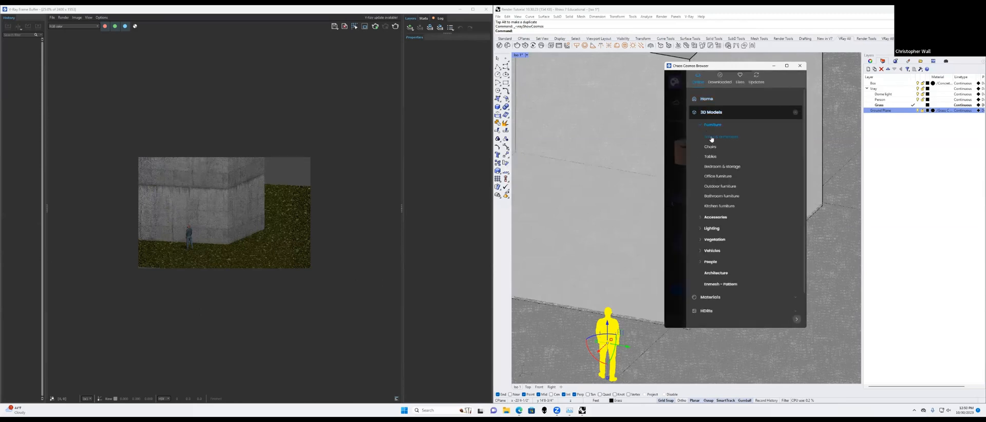
{"action": "left_click", "coordinate": [717, 186]}
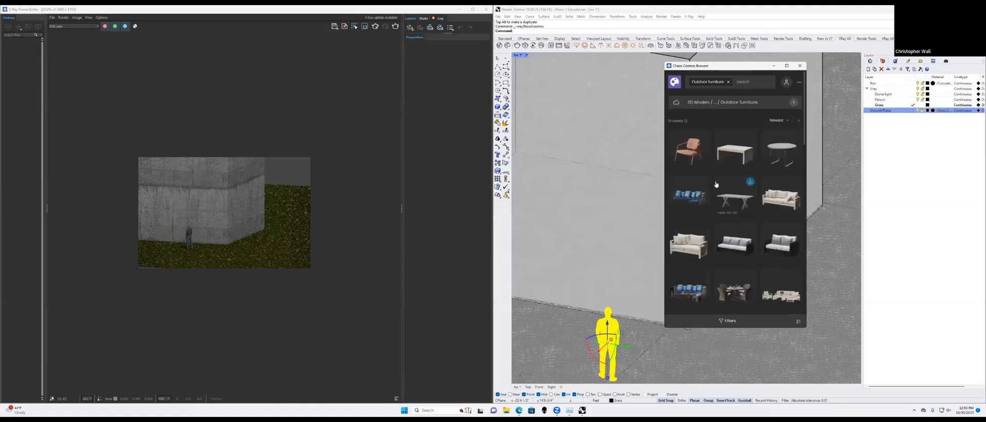
{"action": "scroll", "coordinate": [716, 182], "scroll_direction": "down", "scroll_amount": 5}
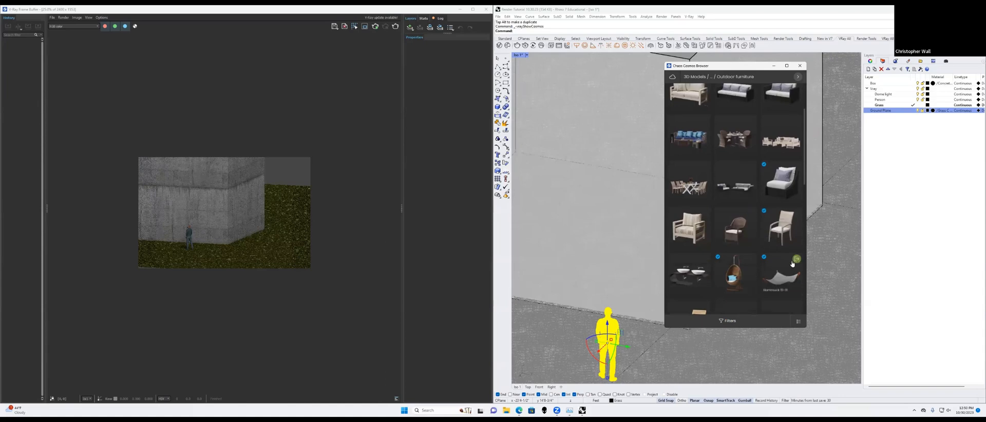
{"action": "left_click", "coordinate": [780, 278]}
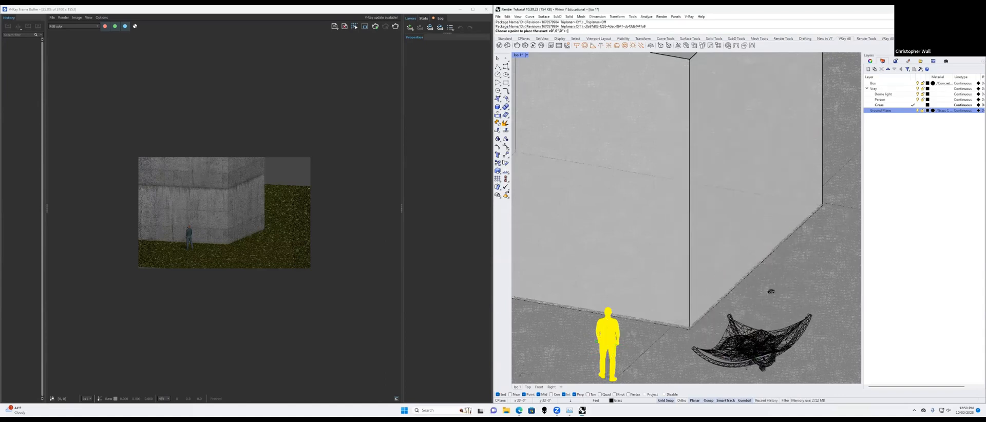
{"action": "left_click", "coordinate": [770, 305]}
{"action": "key", "text": "Escape"}
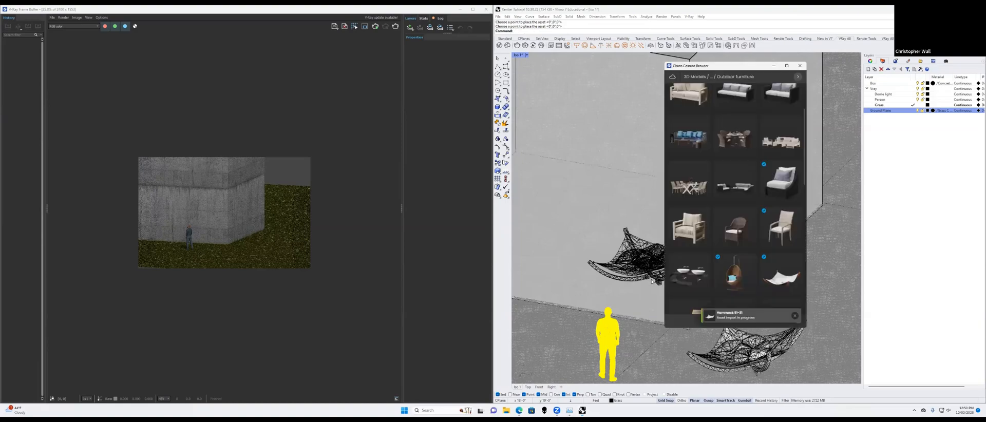
Step: Dismiss the Cosmos browser and frame the person and hammock together in front of the cube from a near-ground viewpoint
{"action": "left_click", "coordinate": [774, 67]}
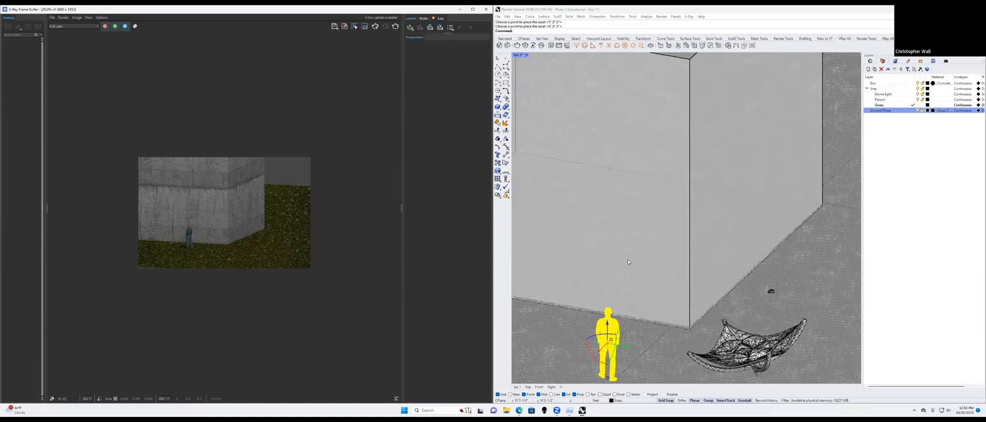
{"action": "type", "text": "zs"}
{"action": "key", "text": "Return"}
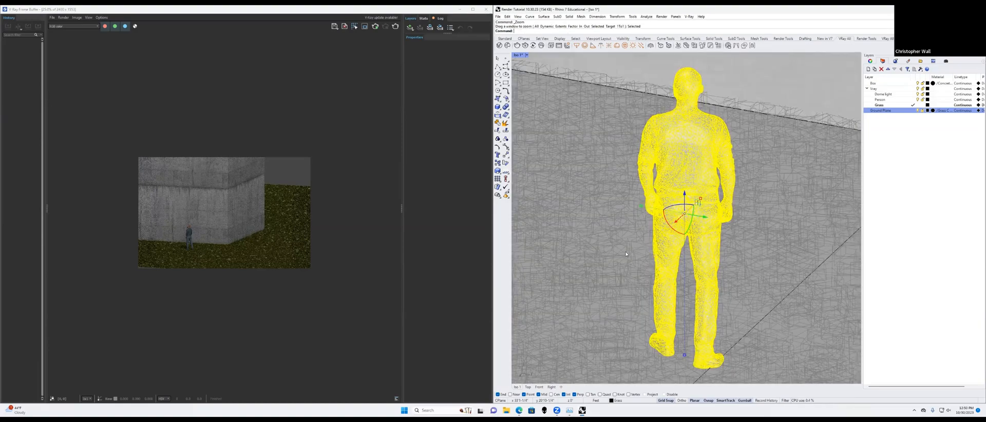
{"action": "scroll", "coordinate": [625, 253], "scroll_direction": "down", "scroll_amount": 4}
{"action": "right_click_drag", "start_coordinate": [648, 216], "coordinate": [592, 225], "text": "shift"}
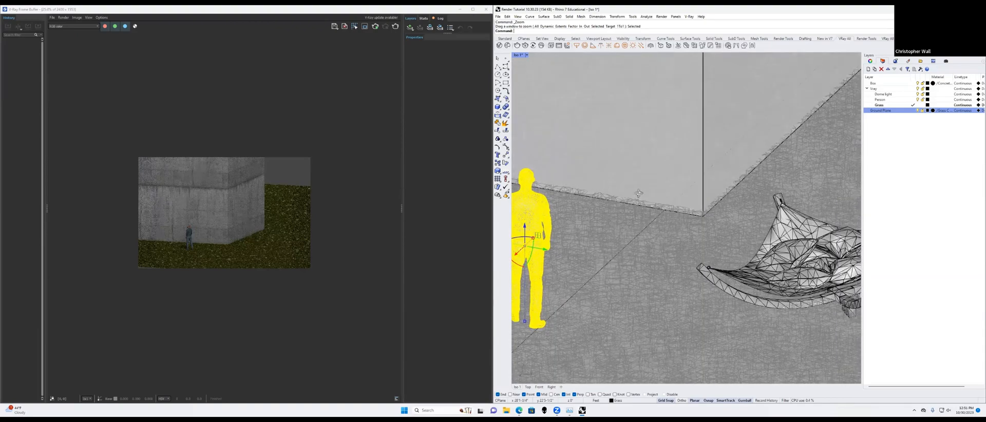
{"action": "mouse_move", "coordinate": [639, 193]}
{"action": "right_mouse_down"}
{"action": "mouse_move", "coordinate": [645, 205]}
{"action": "mouse_move", "coordinate": [643, 185]}
{"action": "mouse_move", "coordinate": [649, 230]}
{"action": "right_mouse_up"}
{"action": "scroll", "coordinate": [645, 204], "scroll_direction": "down", "scroll_amount": 6}
{"action": "scroll", "coordinate": [643, 181], "scroll_direction": "up", "scroll_amount": 1}
{"action": "left_click", "coordinate": [784, 164]}
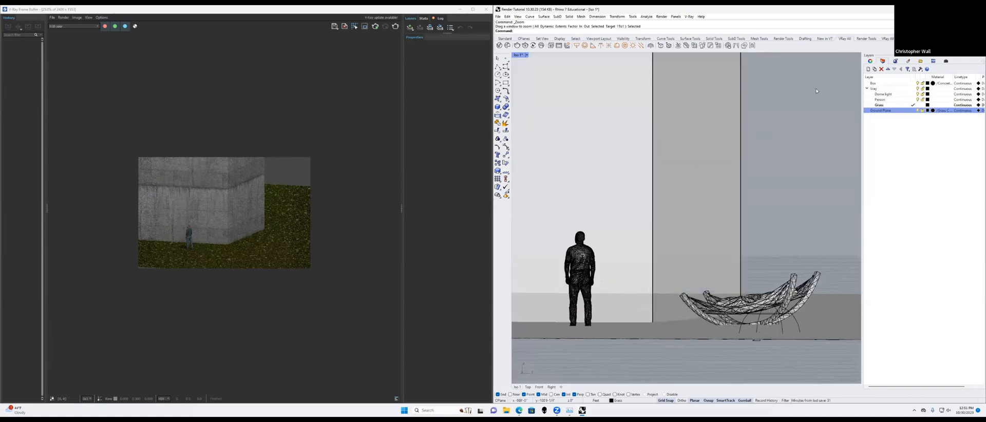
Step: Start an interactive V-Ray render of the person and hammock, and raise the viewpoint slightly to show more of the ground
{"action": "left_click", "coordinate": [370, 30]}
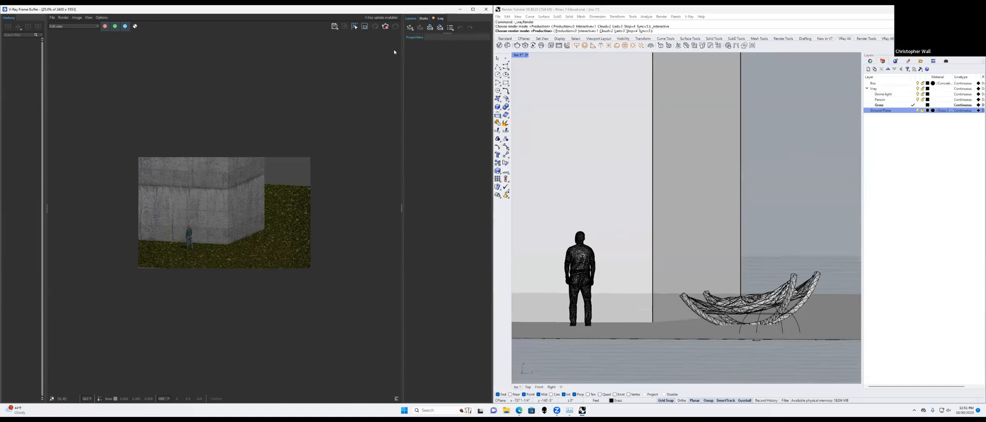
{"action": "left_click", "coordinate": [897, 150]}
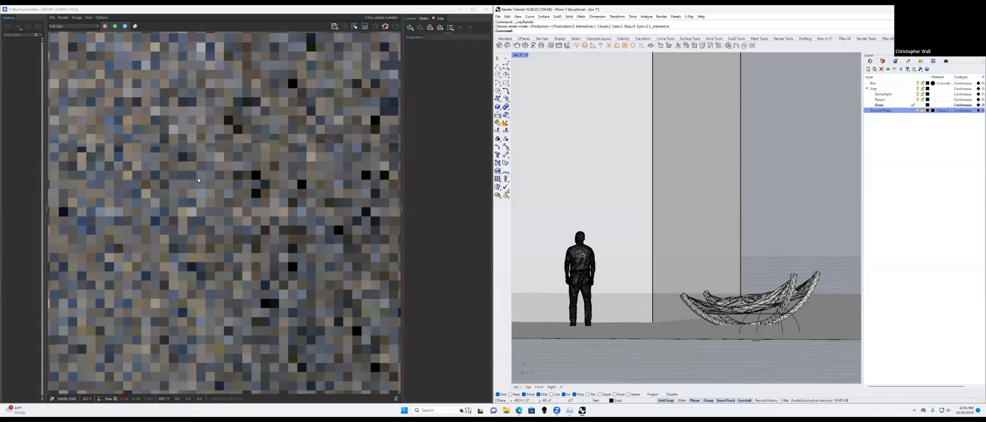
{"action": "scroll", "coordinate": [198, 178], "scroll_direction": "down", "scroll_amount": 2}
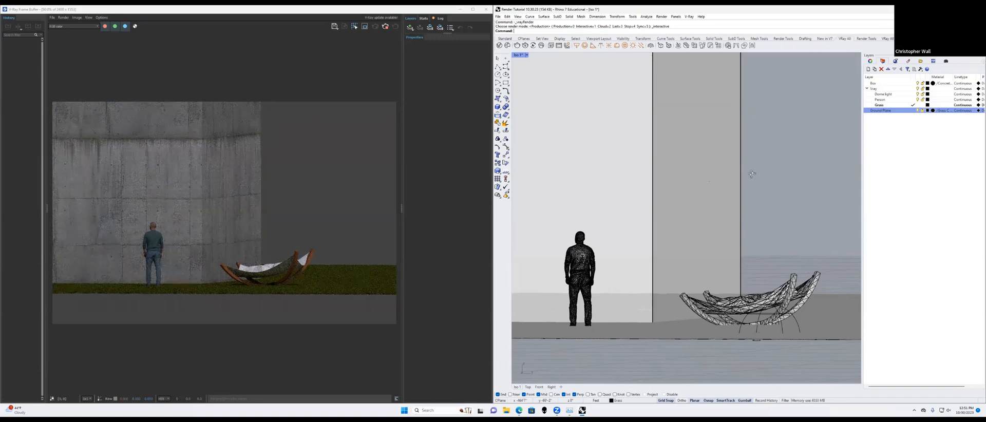
{"action": "right_click_drag", "start_coordinate": [752, 174], "coordinate": [750, 176]}
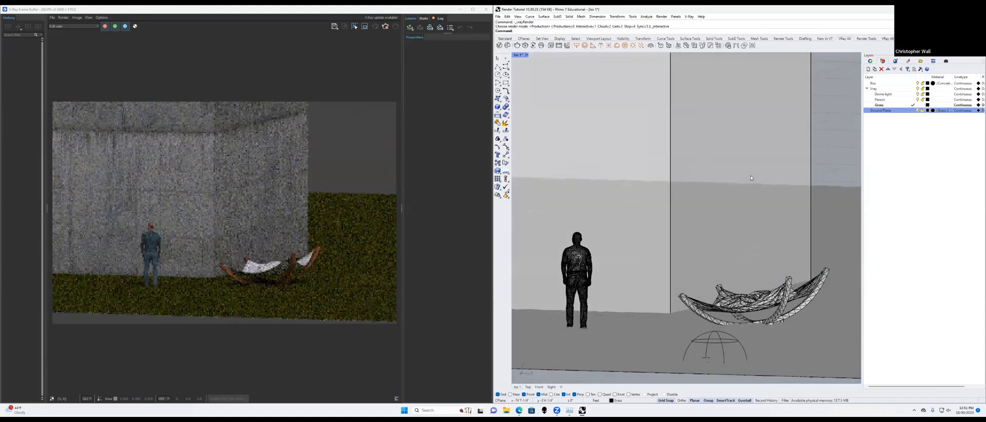
Step: Examine the hammock, the person and the concrete walls up close in the interactive render
{"action": "left_click", "coordinate": [584, 265]}
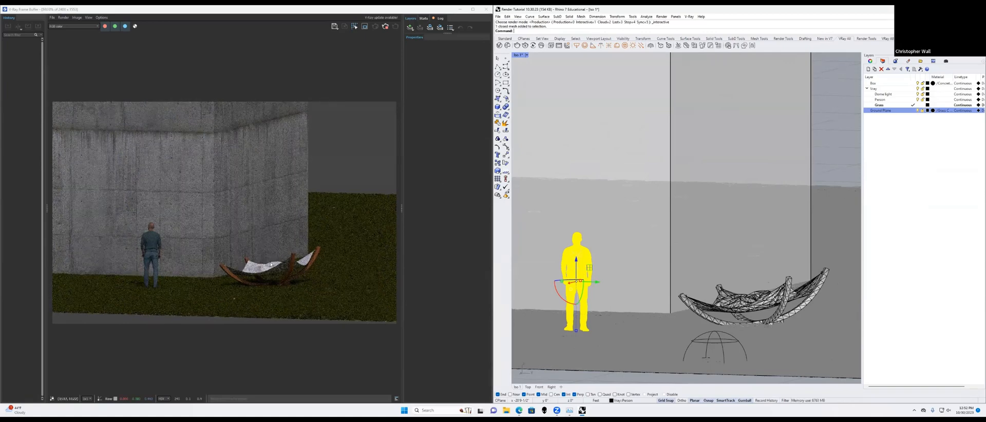
{"action": "scroll", "coordinate": [270, 261], "scroll_direction": "up", "scroll_amount": 5}
{"action": "scroll", "coordinate": [271, 261], "scroll_direction": "down", "scroll_amount": 2}
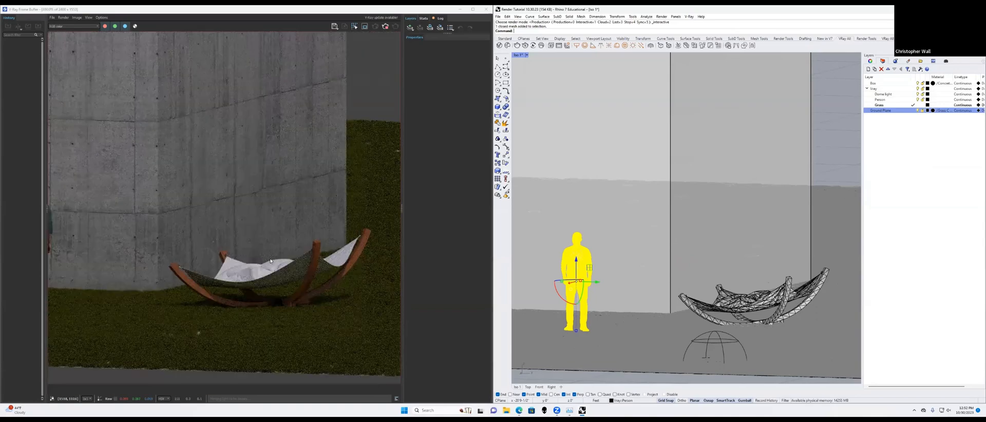
{"action": "scroll", "coordinate": [270, 261], "scroll_direction": "down", "scroll_amount": 4}
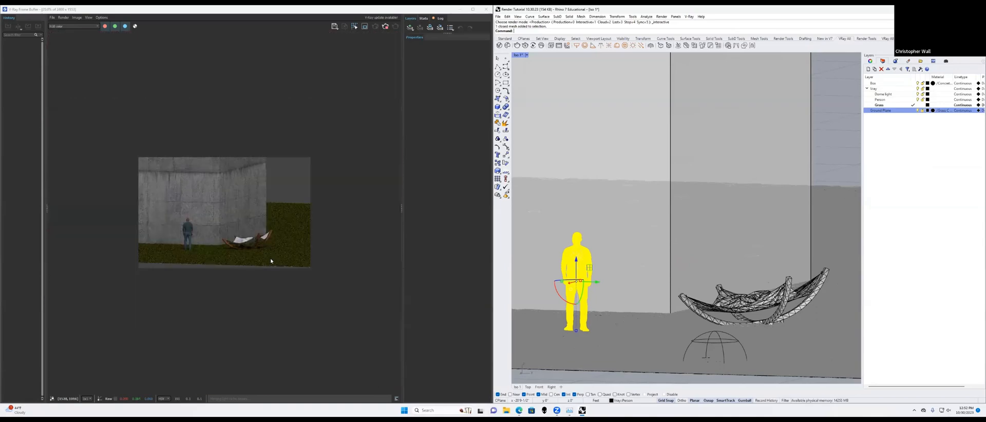
{"action": "scroll", "coordinate": [270, 261], "scroll_direction": "up", "scroll_amount": 2}
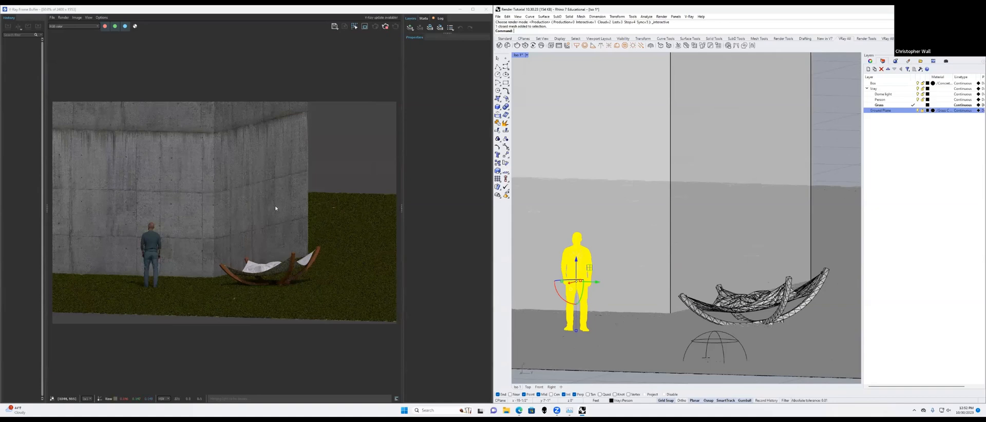
{"action": "scroll", "coordinate": [169, 206], "scroll_direction": "up", "scroll_amount": 2}
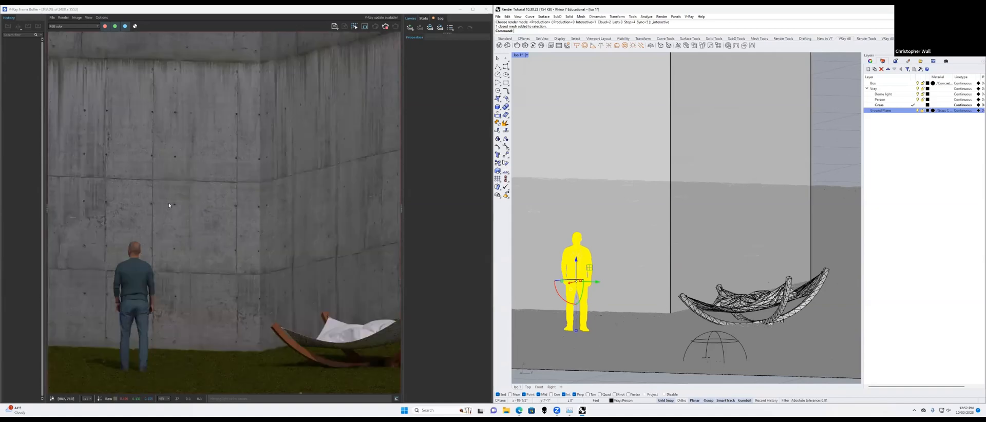
{"action": "scroll", "coordinate": [169, 206], "scroll_direction": "down", "scroll_amount": 3}
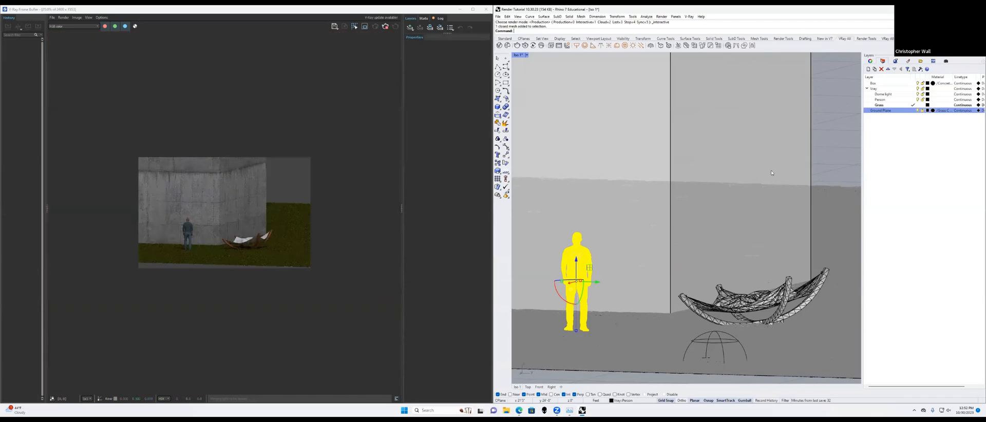
Step: Select the dome light through its layer and rotate it around the vertical axis to change the lighting direction
{"action": "left_click", "coordinate": [721, 346]}
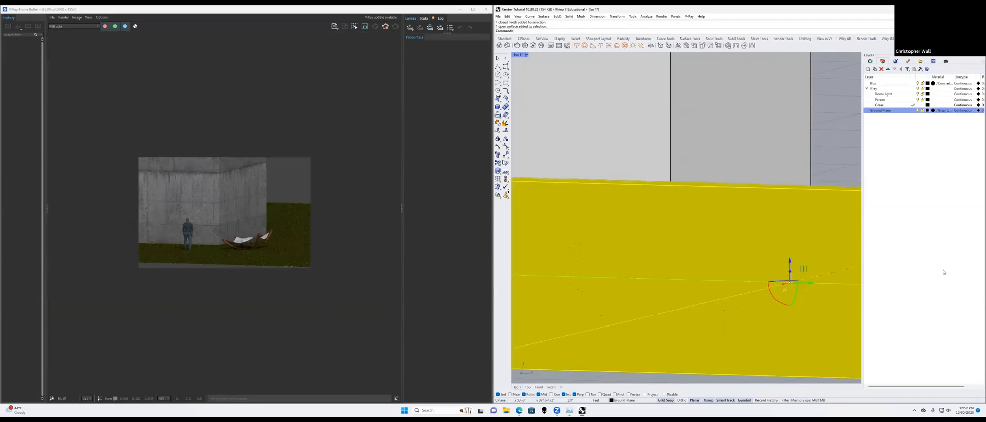
{"action": "key", "text": "Escape"}
{"action": "right_click", "coordinate": [892, 95]}
{"action": "left_click", "coordinate": [912, 186]}
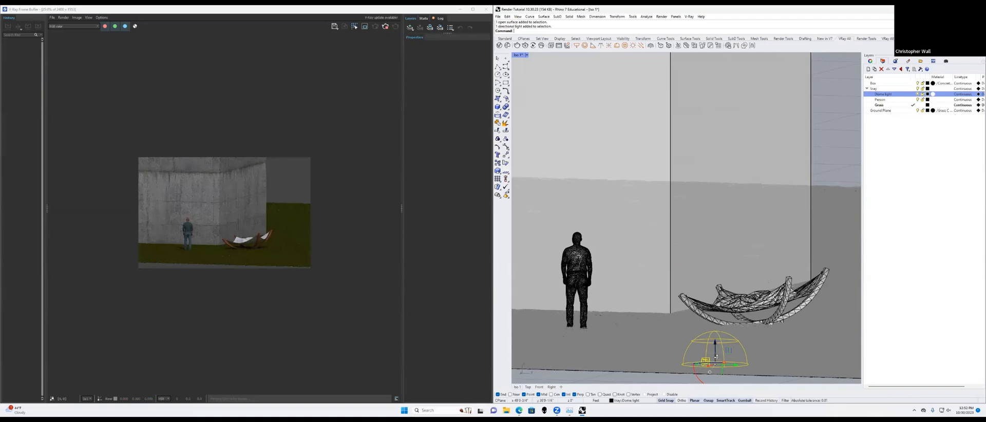
{"action": "right_click_drag", "start_coordinate": [717, 358], "coordinate": [712, 272]}
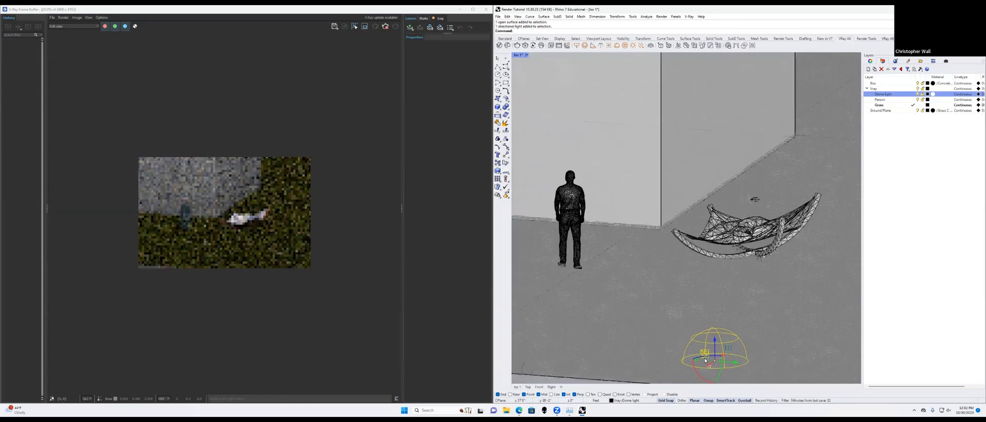
{"action": "left_click_drag", "start_coordinate": [704, 358], "coordinate": [721, 358]}
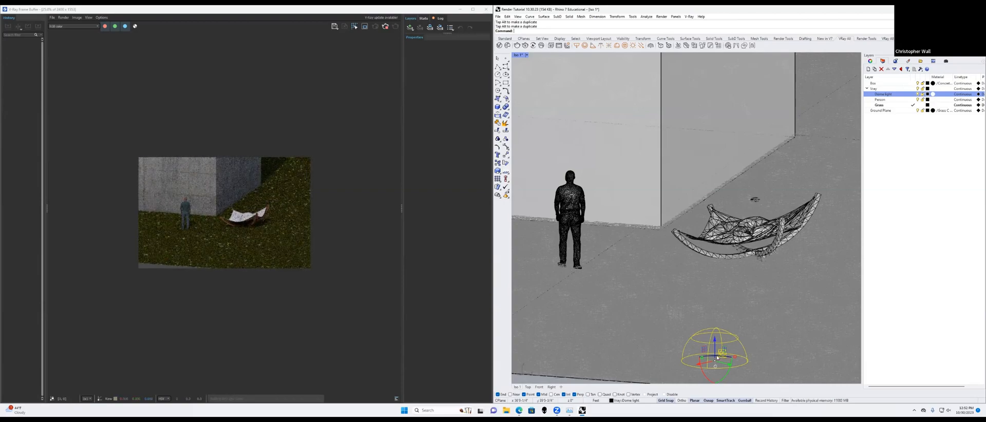
Step: Rotate the dome light further around its vertical axis, checking the shadows of the cube and hammock in the render
{"action": "scroll", "coordinate": [326, 140], "scroll_direction": "up", "scroll_amount": 2}
{"action": "scroll", "coordinate": [309, 136], "scroll_direction": "up", "scroll_amount": 1}
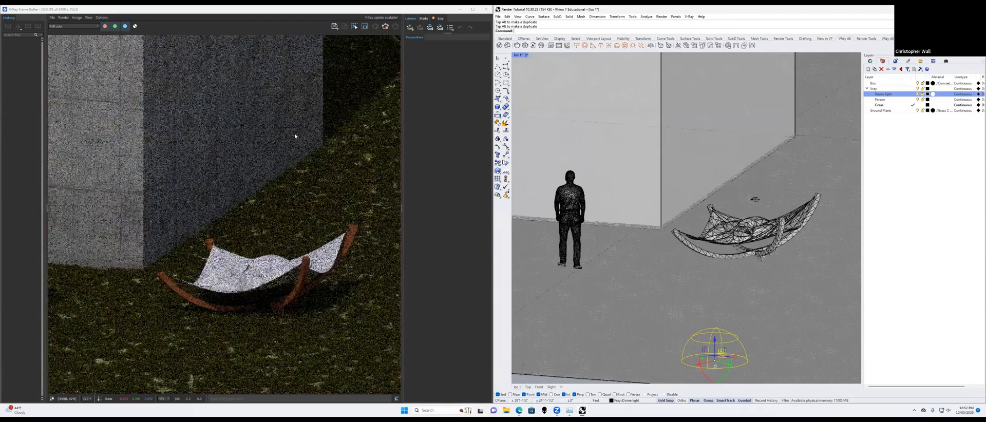
{"action": "scroll", "coordinate": [295, 133], "scroll_direction": "down", "scroll_amount": 3}
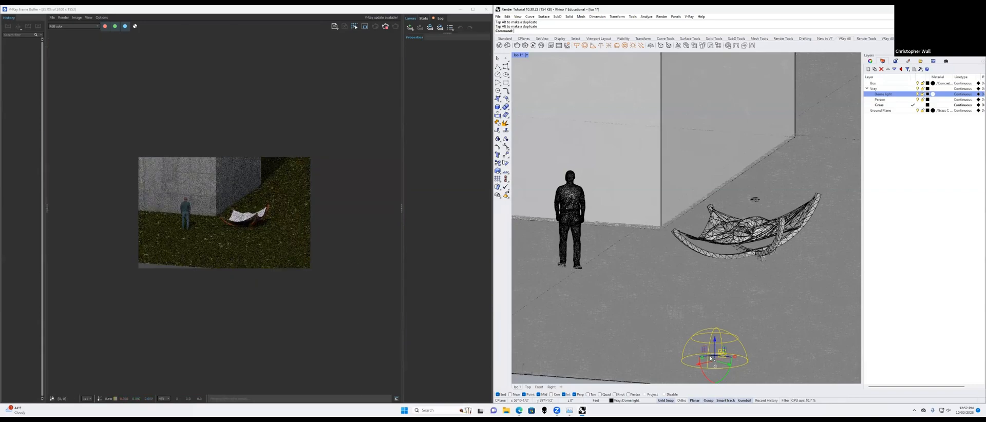
{"action": "left_click_drag", "start_coordinate": [711, 358], "coordinate": [710, 351]}
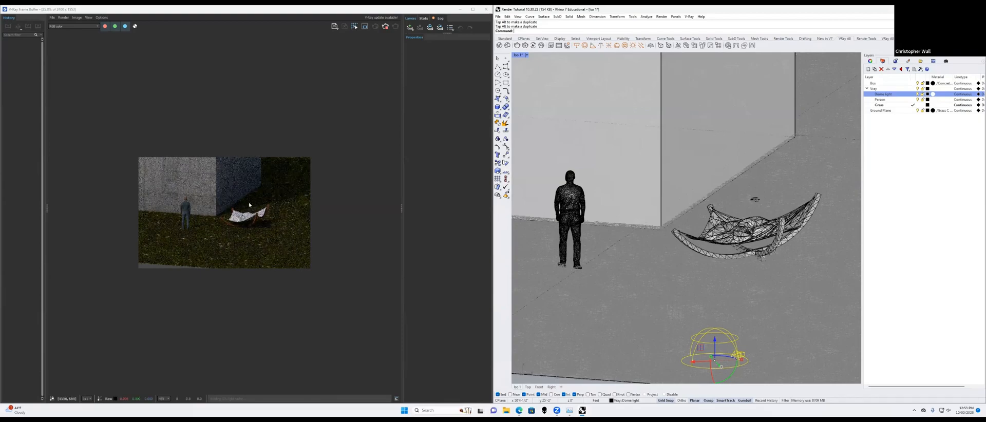
{"action": "scroll", "coordinate": [249, 205], "scroll_direction": "up", "scroll_amount": 2}
{"action": "scroll", "coordinate": [249, 204], "scroll_direction": "down", "scroll_amount": 1}
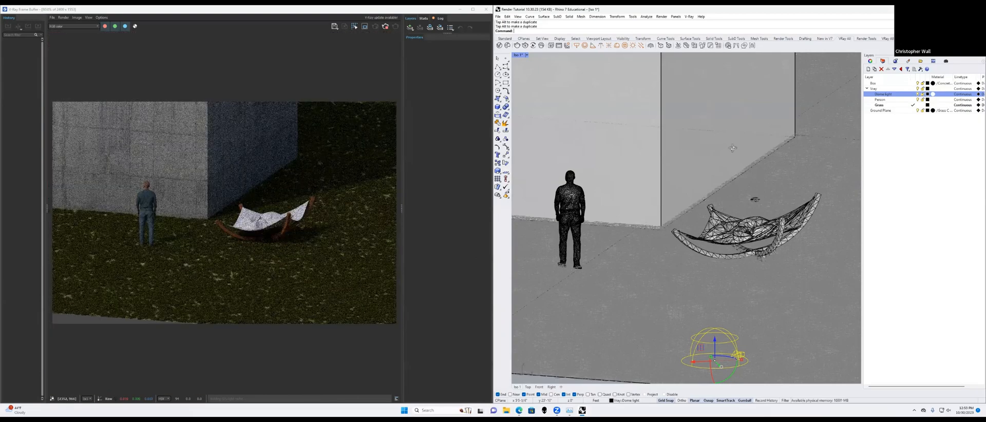
Step: Move the person to the far end of the hammock and turn the figure around
{"action": "right_click_drag", "start_coordinate": [733, 148], "coordinate": [732, 139]}
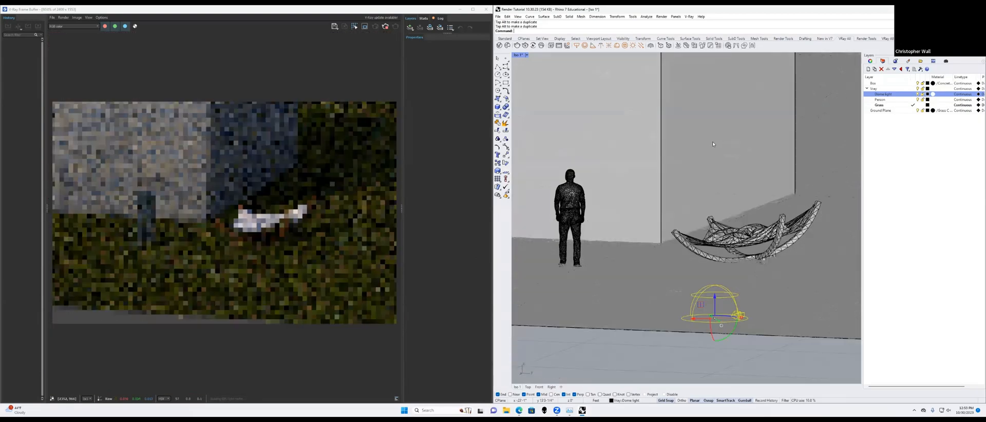
{"action": "right_click_drag", "start_coordinate": [713, 165], "coordinate": [708, 196], "text": "shift"}
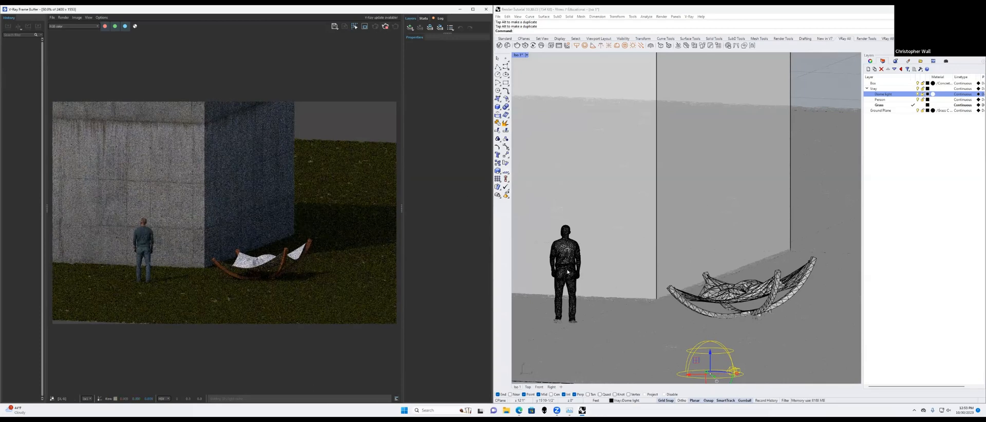
{"action": "left_click", "coordinate": [604, 282]}
{"action": "left_click", "coordinate": [552, 281]}
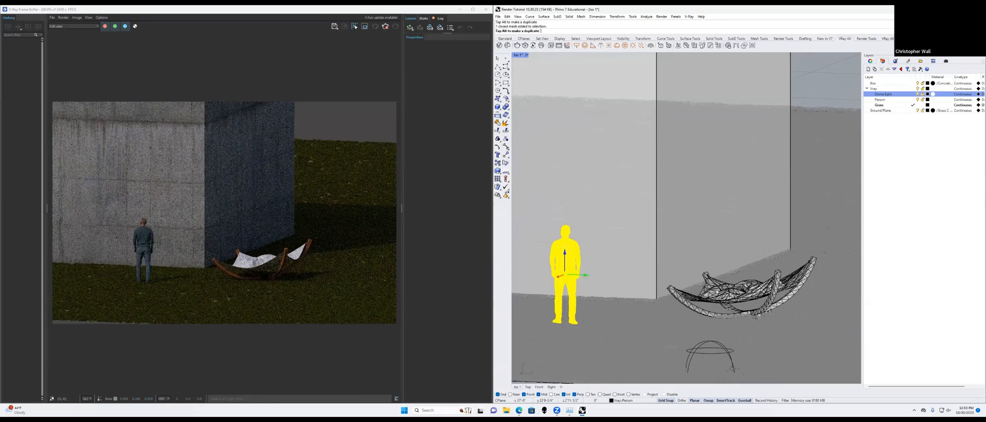
{"action": "left_click_drag", "start_coordinate": [718, 292], "coordinate": [794, 298]}
{"action": "left_click", "coordinate": [745, 161]}
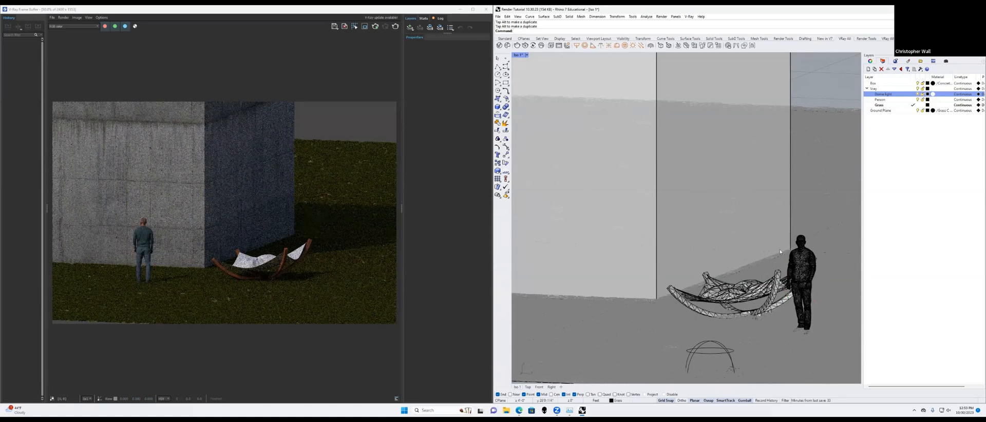
Step: Center the view on the relocated person with the hammock and the cube's corner in frame
{"action": "left_click", "coordinate": [799, 262]}
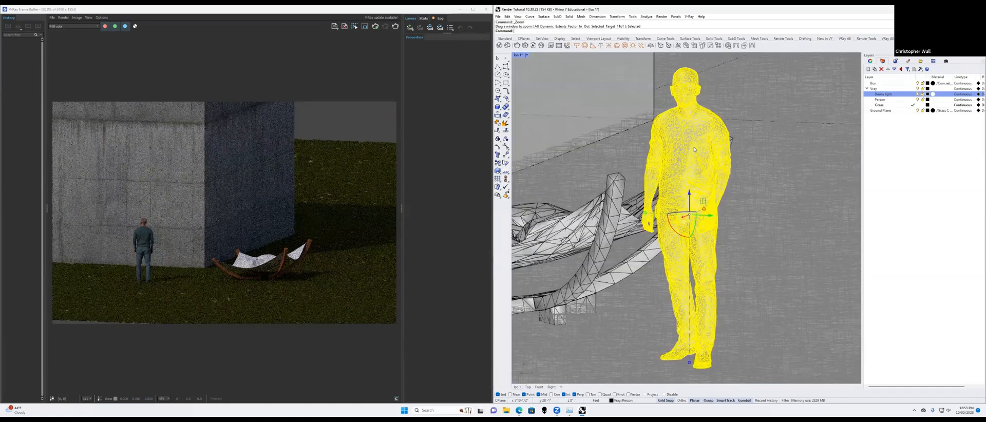
{"action": "scroll", "coordinate": [695, 147], "scroll_direction": "down", "scroll_amount": 3}
{"action": "right_click_drag", "start_coordinate": [717, 144], "coordinate": [749, 249], "text": "shift"}
Step: Set the viewport's projection to Two Point Perspective and frame the whole cube with the hammock and person
{"action": "left_click", "coordinate": [944, 61]}
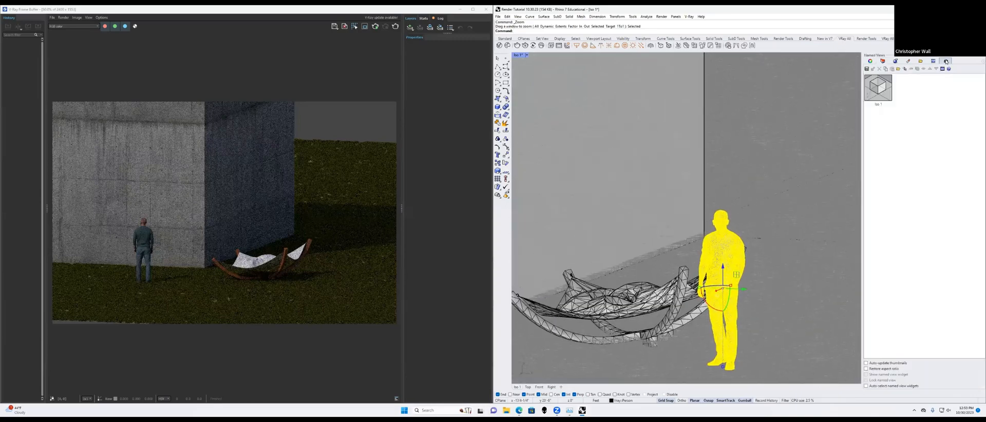
{"action": "left_click", "coordinate": [870, 61]}
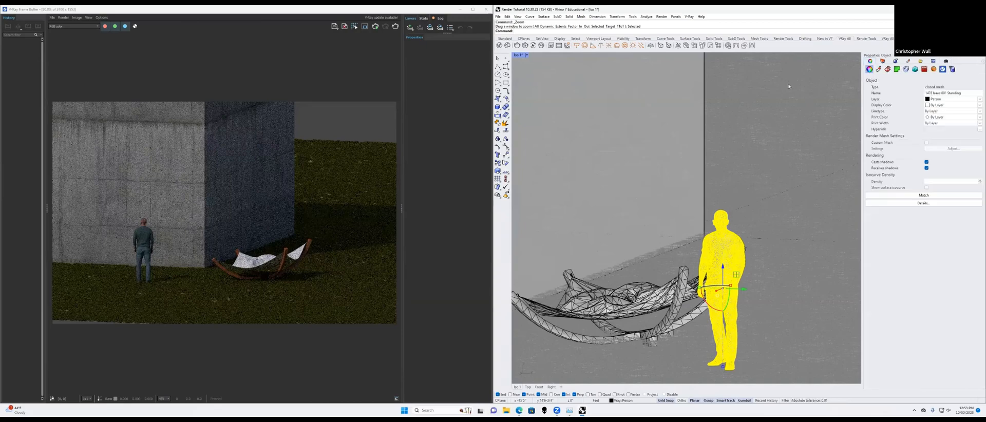
{"action": "scroll", "coordinate": [788, 86], "scroll_direction": "down", "scroll_amount": 3}
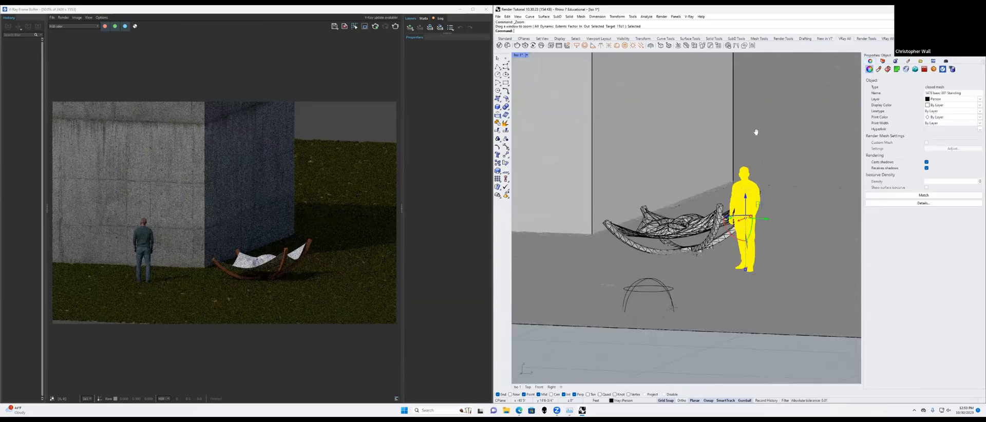
{"action": "right_click_drag", "start_coordinate": [756, 132], "coordinate": [717, 182]}
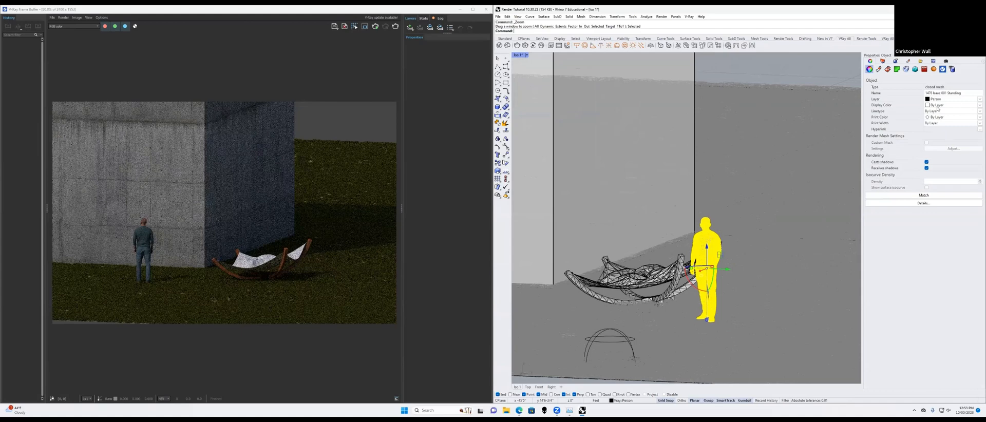
{"action": "key", "text": "Escape"}
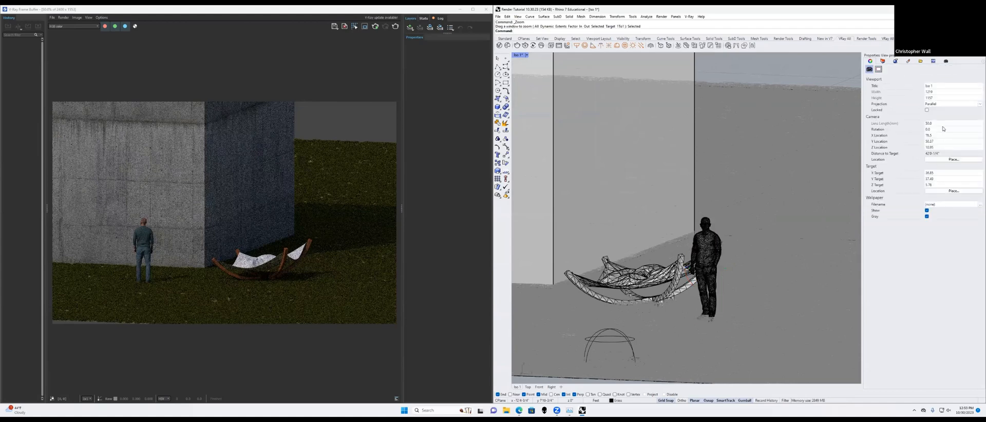
{"action": "left_click", "coordinate": [961, 104]}
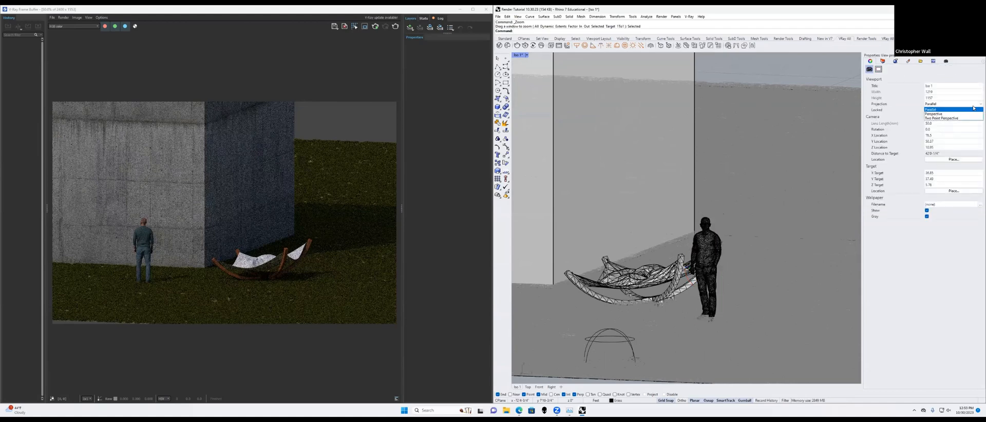
{"action": "left_click", "coordinate": [953, 119]}
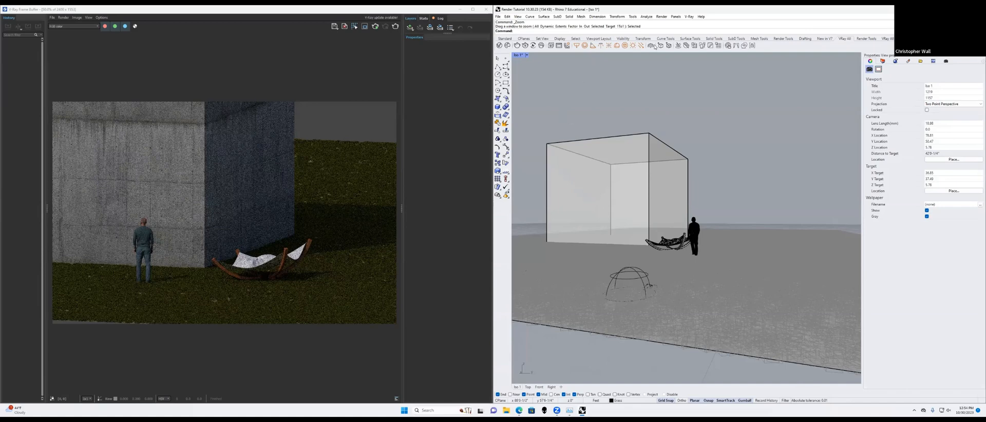
{"action": "scroll", "coordinate": [648, 195], "scroll_direction": "up", "scroll_amount": 5}
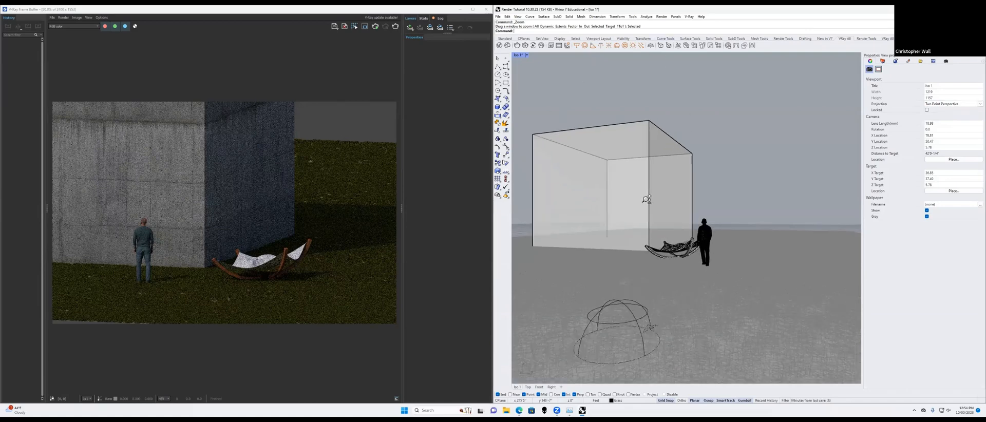
Step: Zoom in on the hammock and person beside the cube's corner and render this two-point perspective view in production mode
{"action": "scroll", "coordinate": [648, 198], "scroll_direction": "up", "scroll_amount": 2}
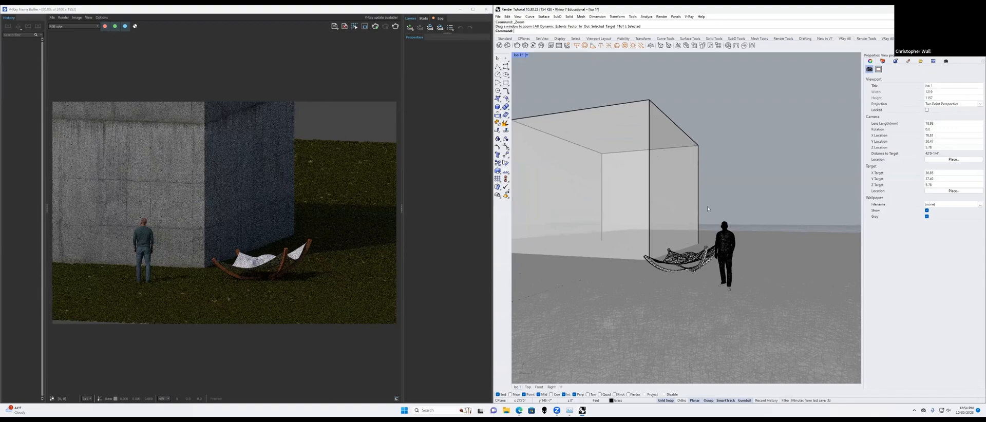
{"action": "scroll", "coordinate": [696, 204], "scroll_direction": "up", "scroll_amount": 3}
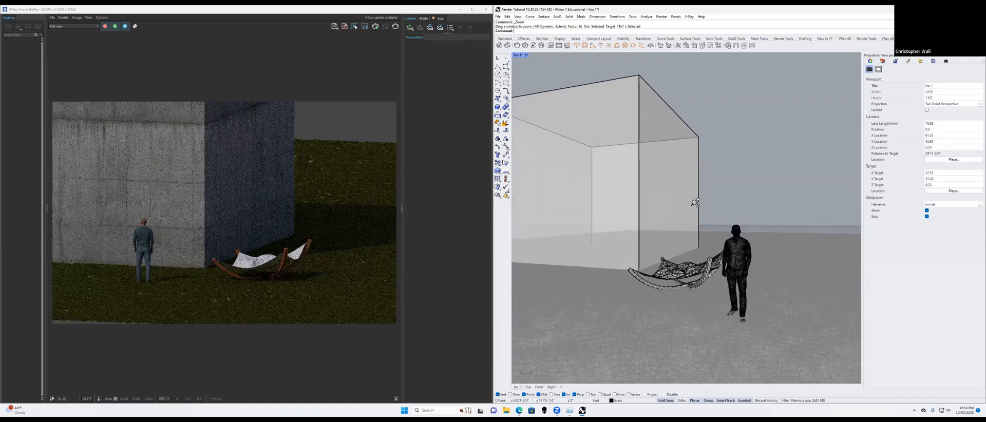
{"action": "scroll", "coordinate": [696, 203], "scroll_direction": "up", "scroll_amount": 2}
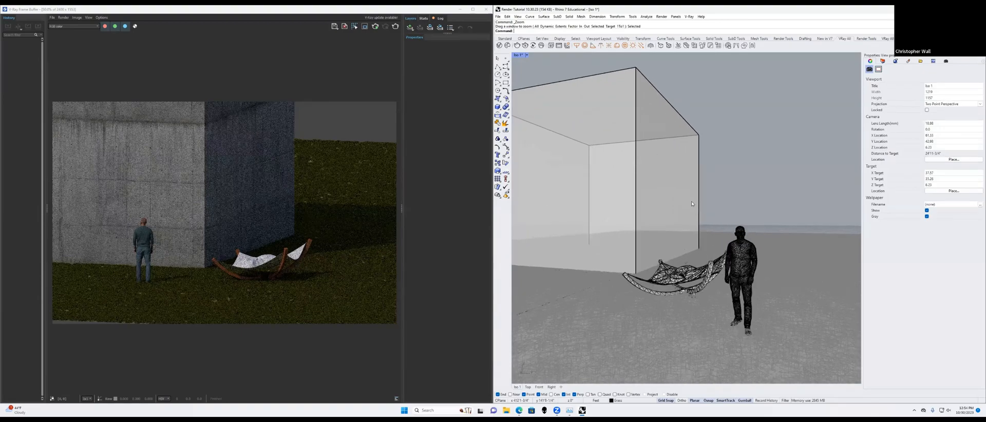
{"action": "left_click", "coordinate": [374, 27]}
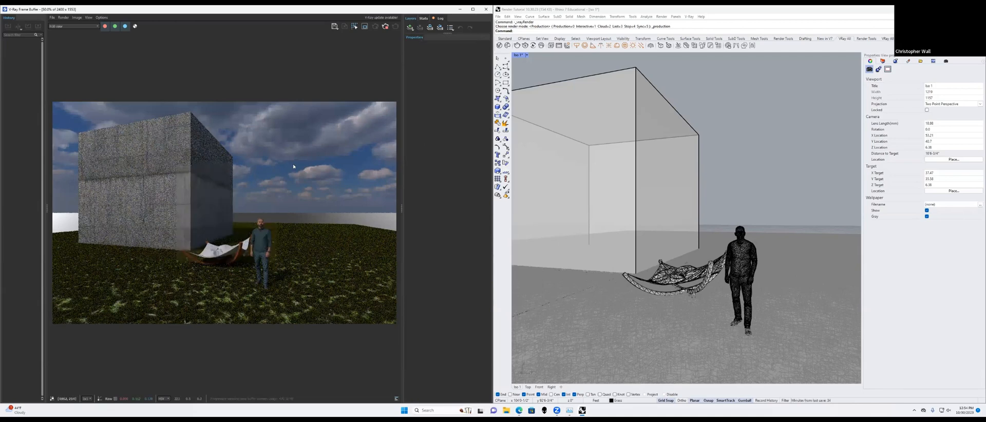
Step: Examine the production render up close, covering the concrete cube's faces, the sky, the hammock, the person and the grass texture
{"action": "scroll", "coordinate": [261, 156], "scroll_direction": "up", "scroll_amount": 2}
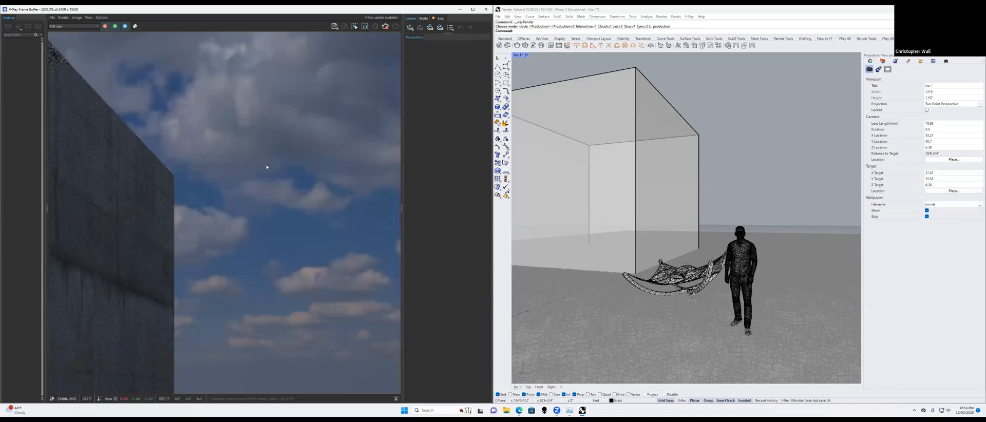
{"action": "scroll", "coordinate": [267, 167], "scroll_direction": "down", "scroll_amount": 4}
{"action": "scroll", "coordinate": [264, 196], "scroll_direction": "up", "scroll_amount": 1}
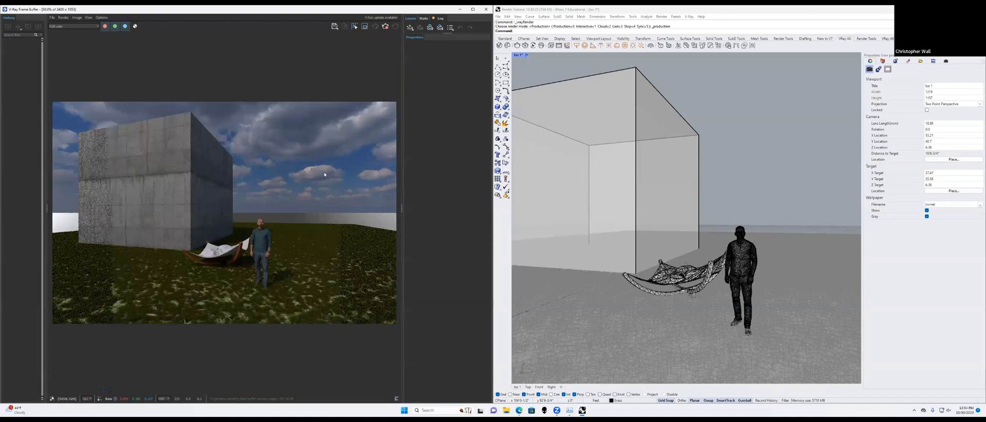
{"action": "scroll", "coordinate": [303, 172], "scroll_direction": "up", "scroll_amount": 2}
{"action": "scroll", "coordinate": [301, 174], "scroll_direction": "down", "scroll_amount": 1}
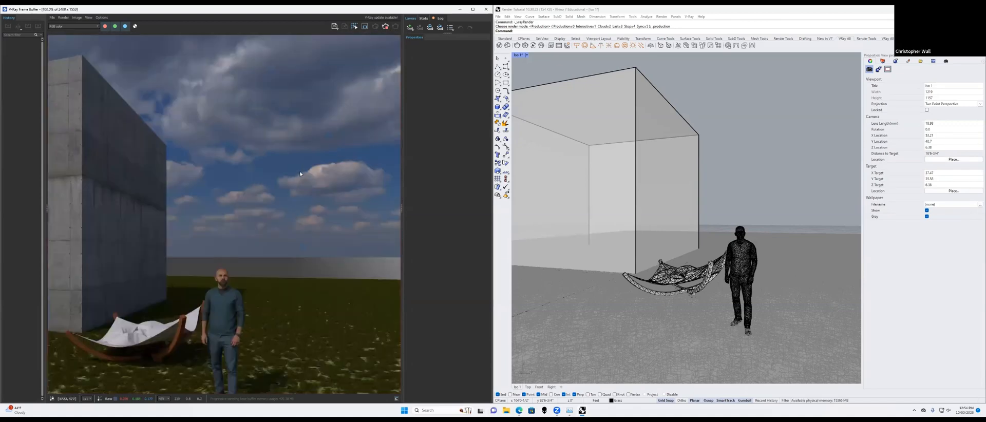
{"action": "scroll", "coordinate": [300, 174], "scroll_direction": "down", "scroll_amount": 1}
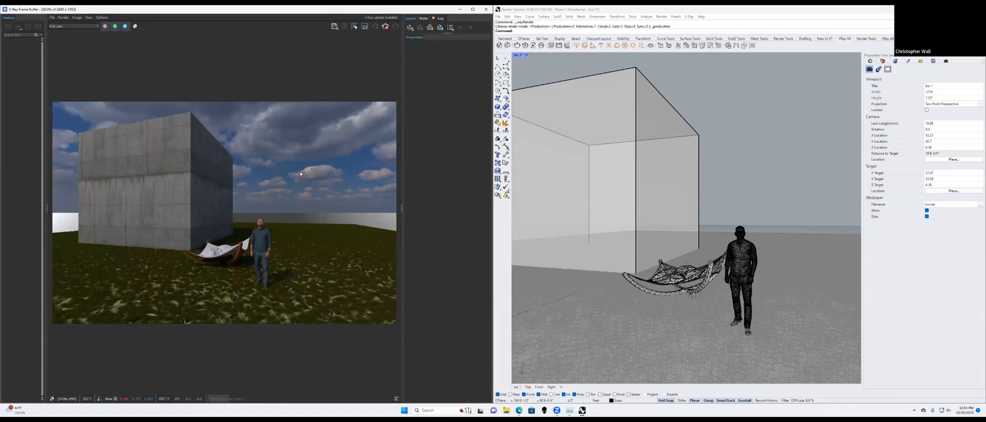
{"action": "scroll", "coordinate": [300, 174], "scroll_direction": "up", "scroll_amount": 1}
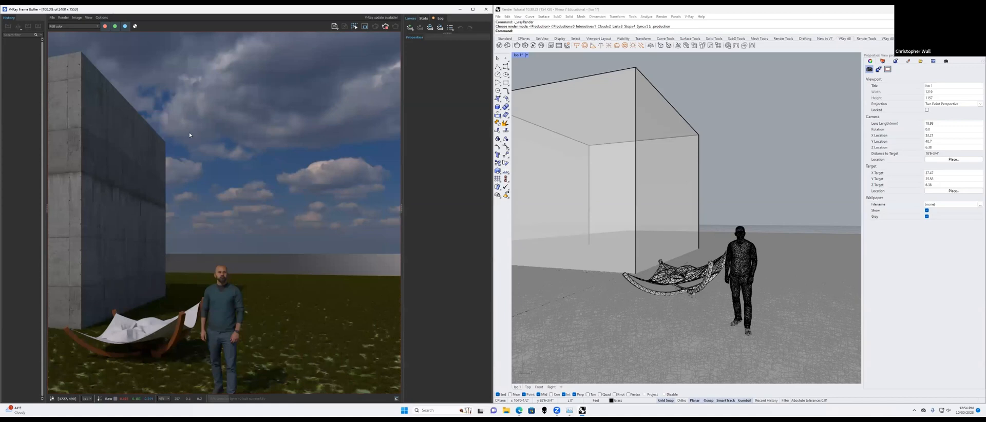
{"action": "middle_click_drag", "start_coordinate": [166, 113], "coordinate": [276, 168]}
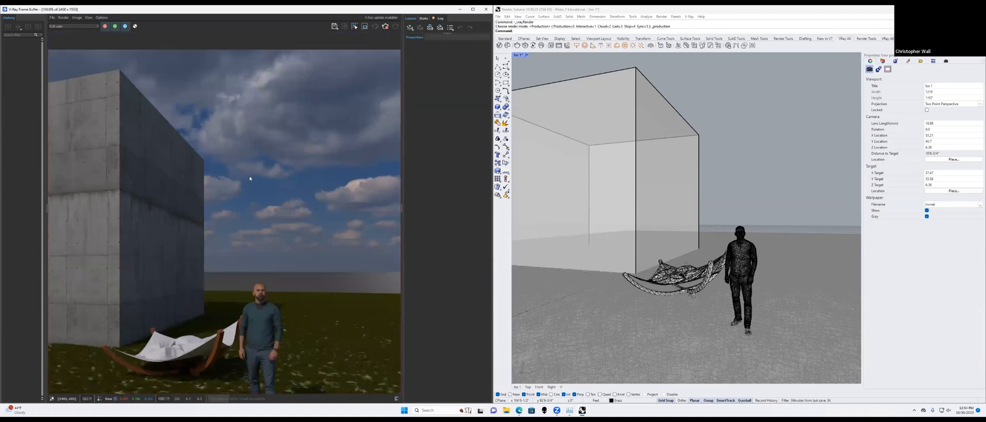
{"action": "scroll", "coordinate": [250, 179], "scroll_direction": "down", "scroll_amount": 2}
{"action": "scroll", "coordinate": [182, 183], "scroll_direction": "up", "scroll_amount": 1}
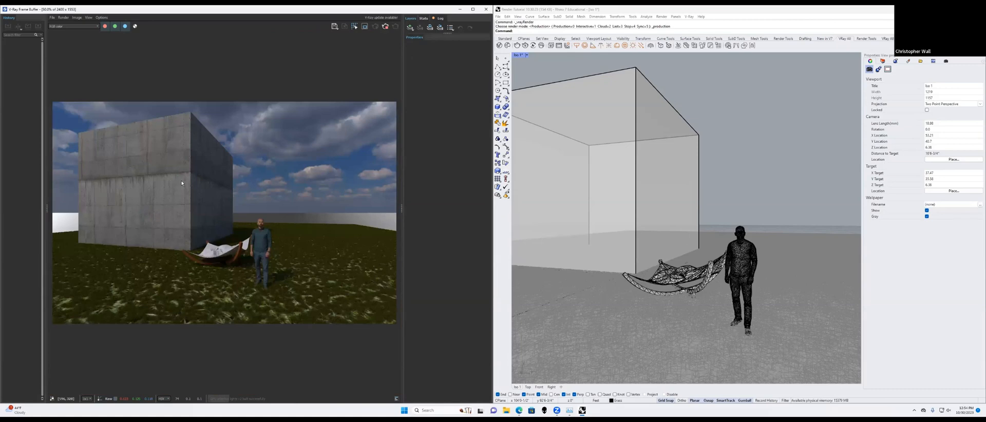
{"action": "scroll", "coordinate": [208, 204], "scroll_direction": "up", "scroll_amount": 1}
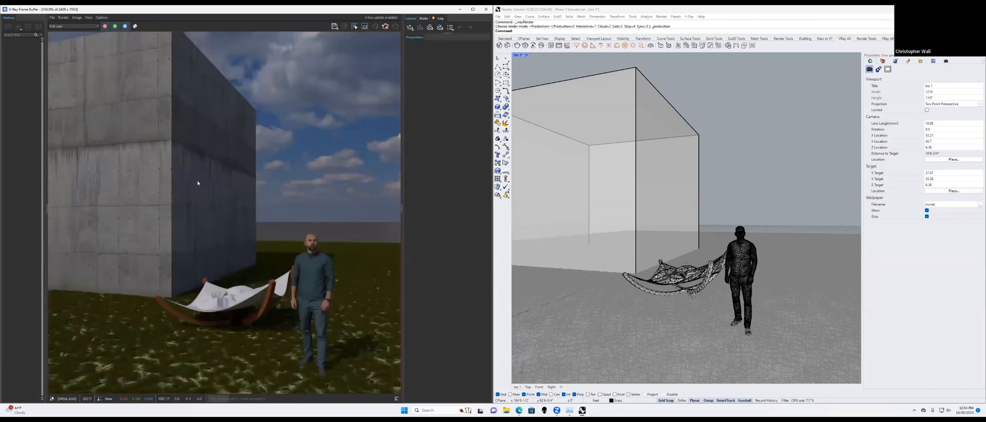
{"action": "scroll", "coordinate": [195, 220], "scroll_direction": "down", "scroll_amount": 1}
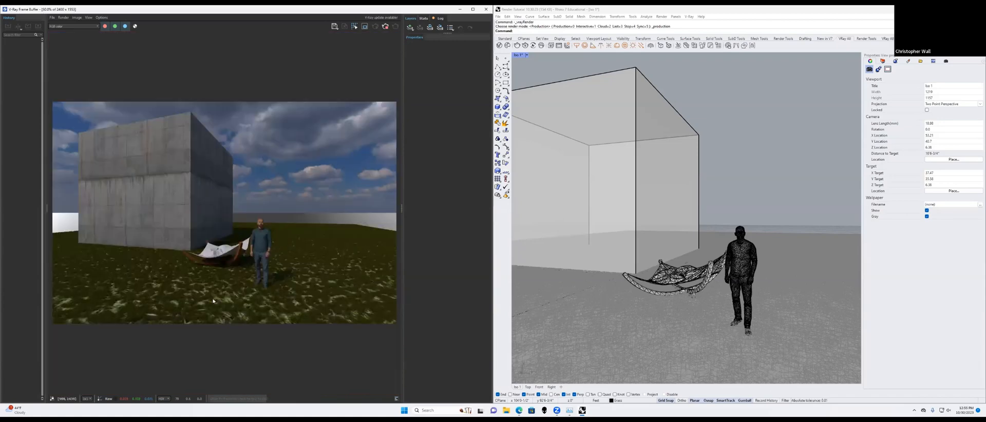
{"action": "scroll", "coordinate": [210, 275], "scroll_direction": "up", "scroll_amount": 2}
{"action": "scroll", "coordinate": [214, 302], "scroll_direction": "down", "scroll_amount": 1}
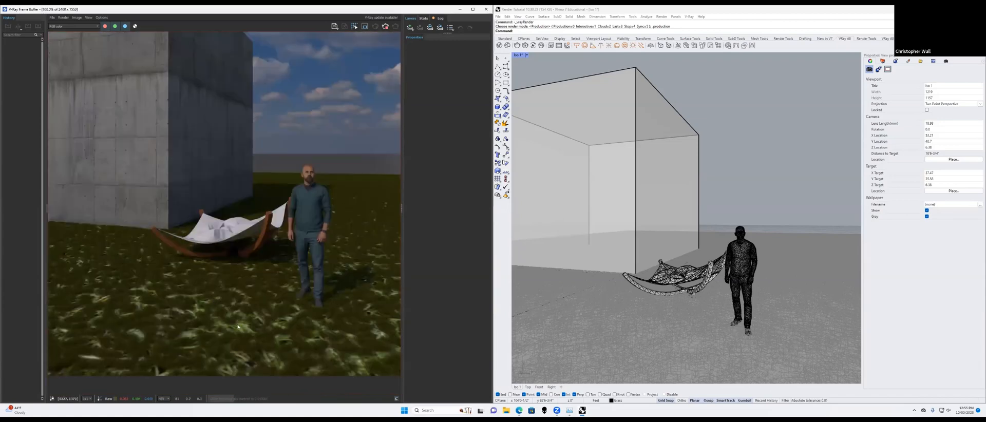
Step: Select the ground surface through the objects on the Ground Plane layer
{"action": "left_click", "coordinate": [772, 220]}
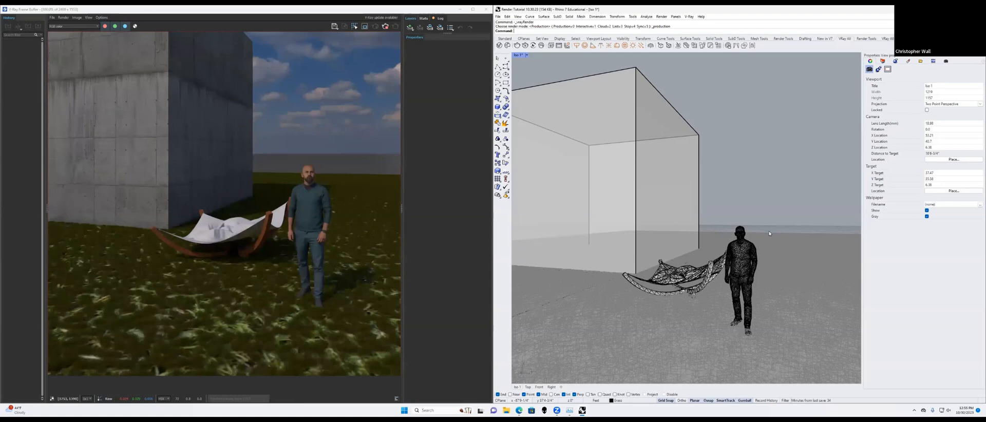
{"action": "left_click", "coordinate": [769, 232]}
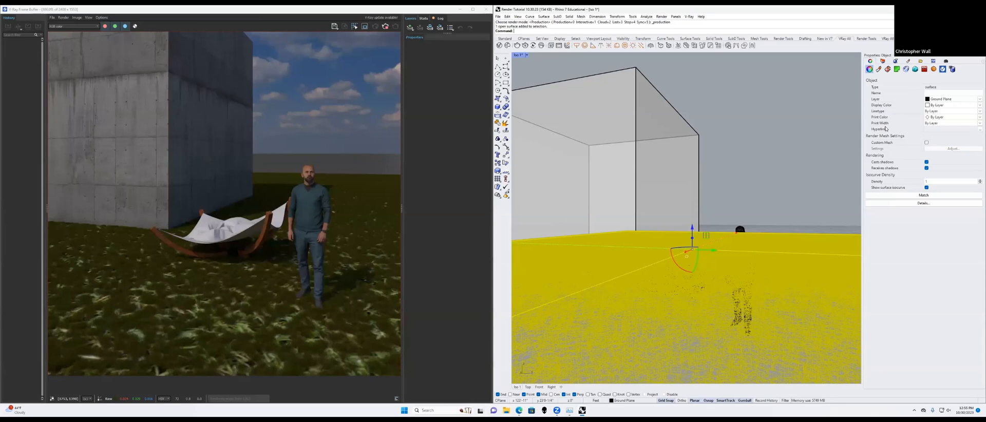
{"action": "left_click", "coordinate": [883, 61]}
{"action": "right_click", "coordinate": [896, 111]}
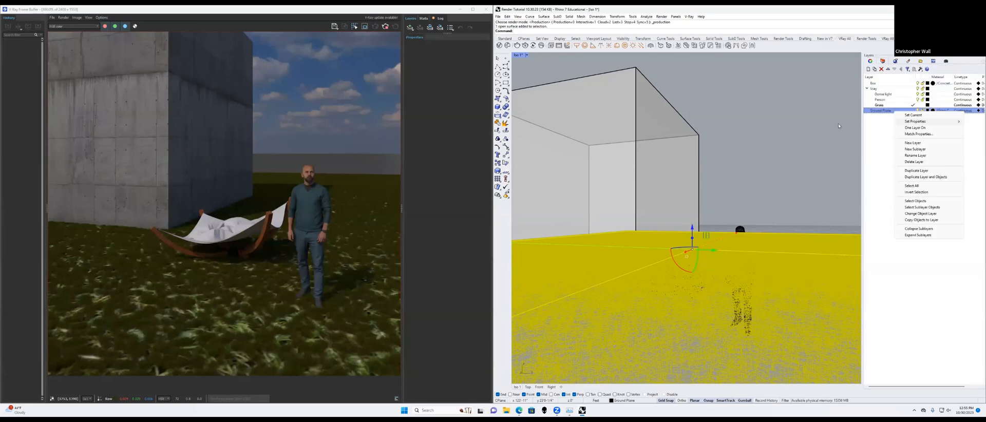
{"action": "key", "text": "Escape"}
{"action": "right_click", "coordinate": [892, 111]}
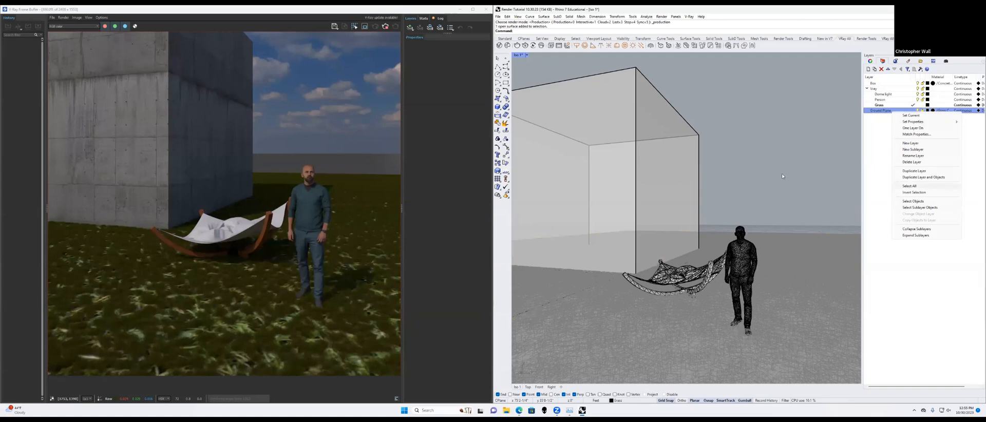
{"action": "type", "text": "ApplyBoxMapping"}
{"action": "key", "text": "Return"}
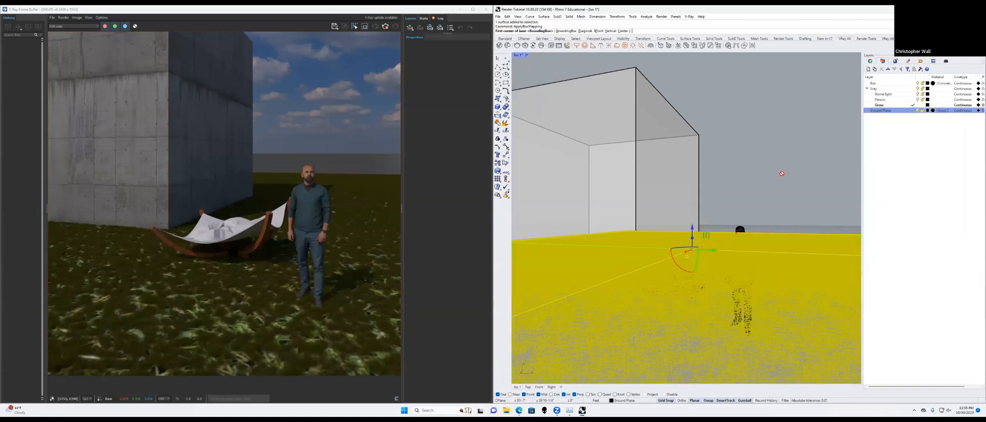
{"action": "left_click", "coordinate": [779, 286]}
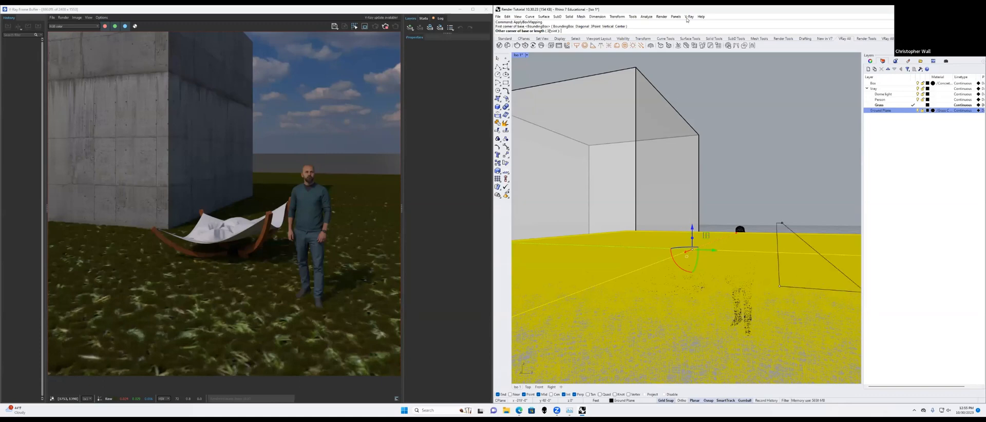
{"action": "left_click", "coordinate": [499, 46]}
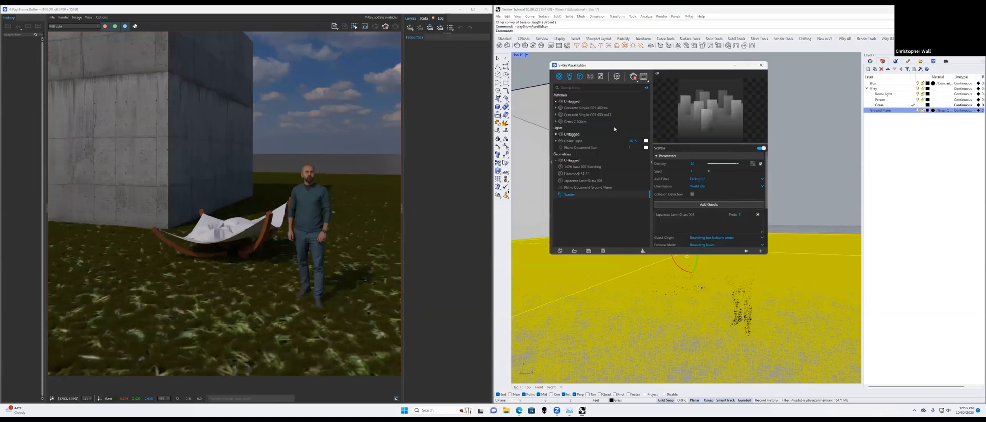
{"action": "left_click", "coordinate": [735, 66]}
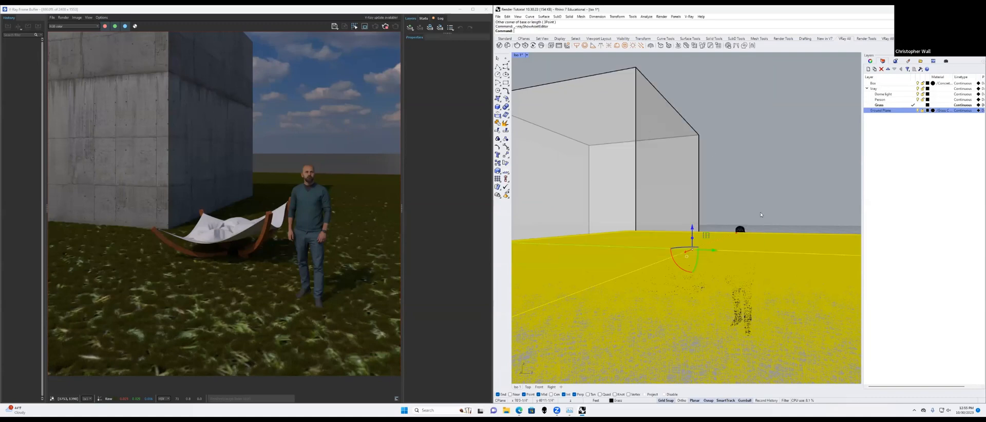
Step: Apply capped box mapping to the ground plane with a 200 cm box, using the width as height and mapping channel 1
{"action": "type", "text": "ApplyBoxMapping"}
{"action": "key", "text": "Return"}
{"action": "left_click", "coordinate": [756, 289]}
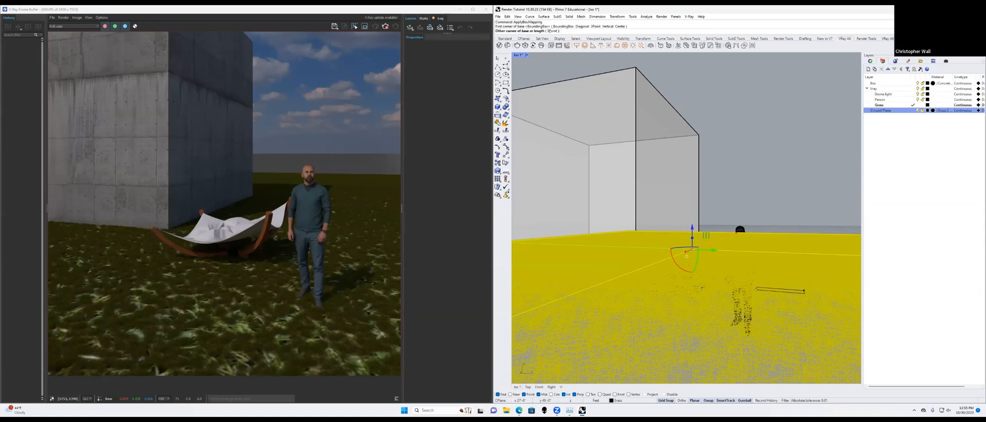
{"action": "type", "text": "200c"}
{"action": "key", "text": "Return"}
{"action": "key", "text": "Return"}
{"action": "key", "text": "Return"}
{"action": "key", "text": "Return"}
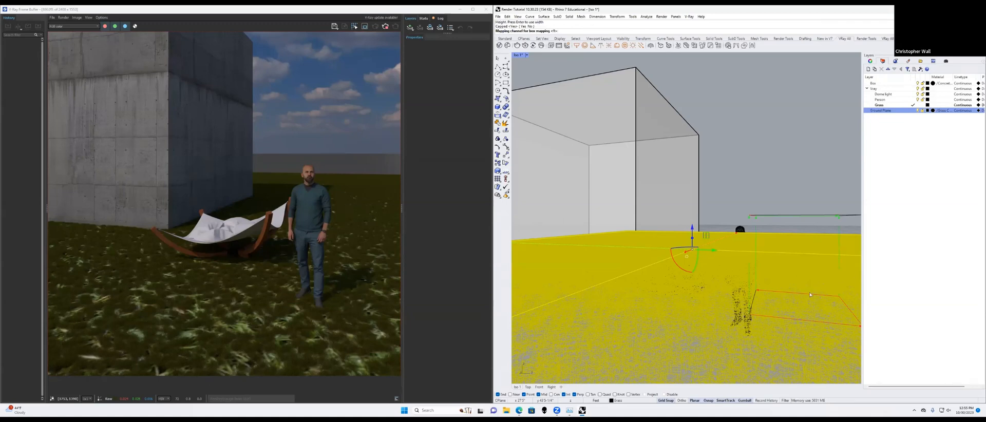
{"action": "key", "text": "Return"}
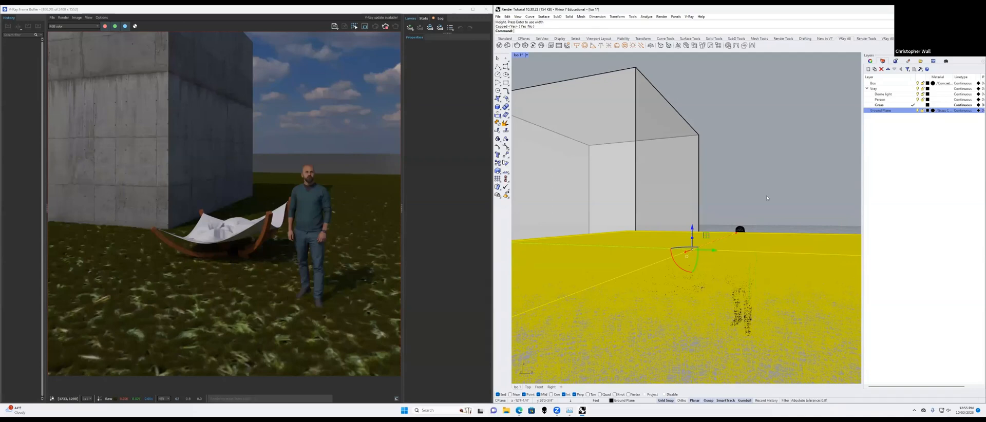
{"action": "key", "text": "Escape"}
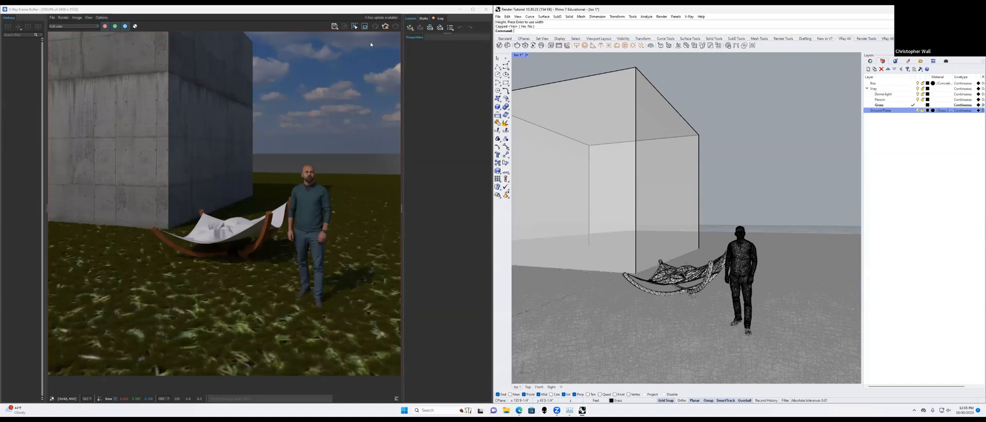
Step: Start an interactive render and orbit to a low viewpoint looking up at the cube, with the hammock and person in frame
{"action": "left_click", "coordinate": [385, 27]}
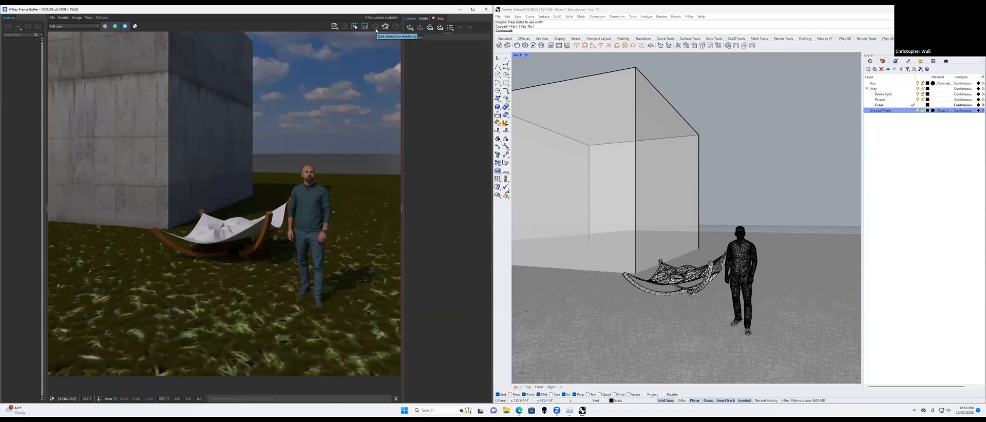
{"action": "left_click", "coordinate": [376, 30]}
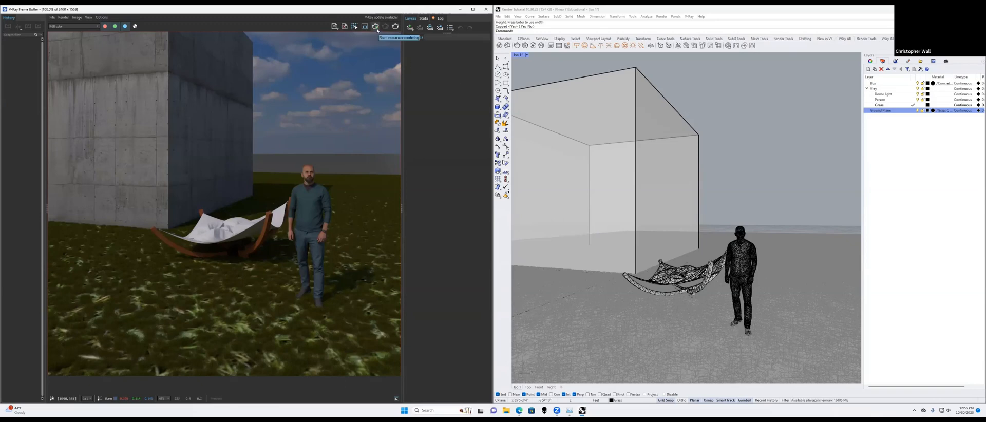
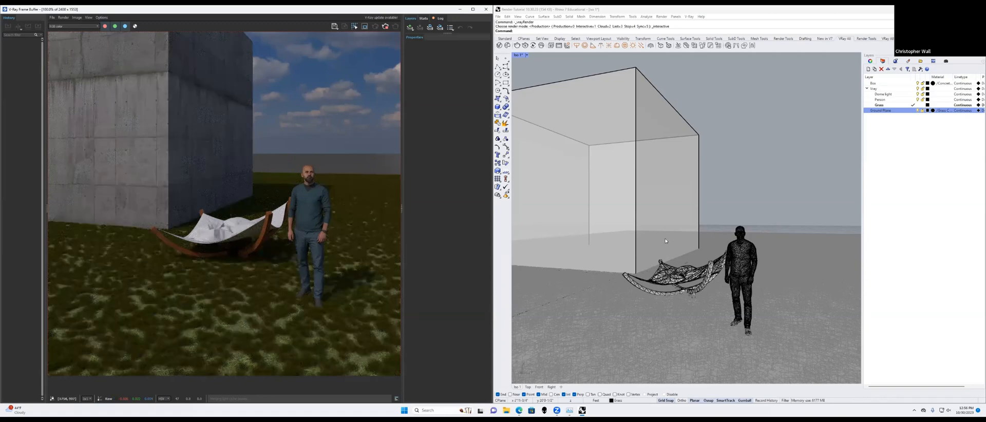
{"action": "left_click", "coordinate": [801, 235]}
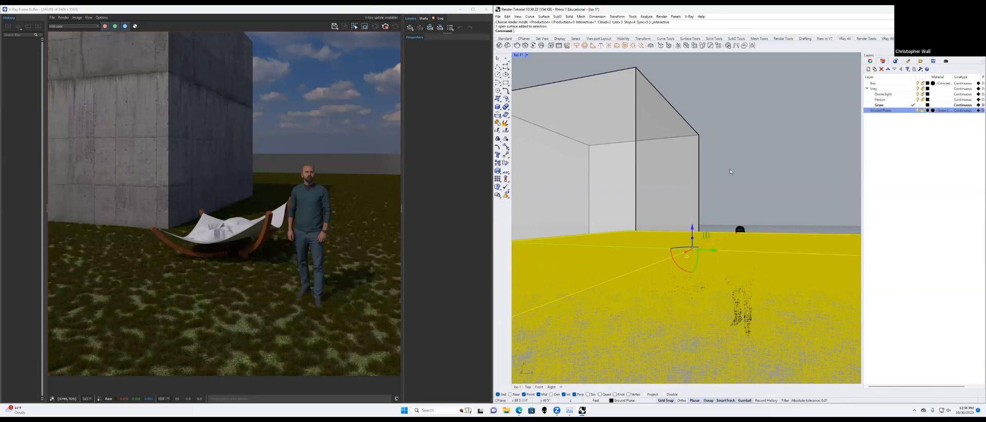
{"action": "right_click_drag", "start_coordinate": [731, 167], "coordinate": [732, 162]}
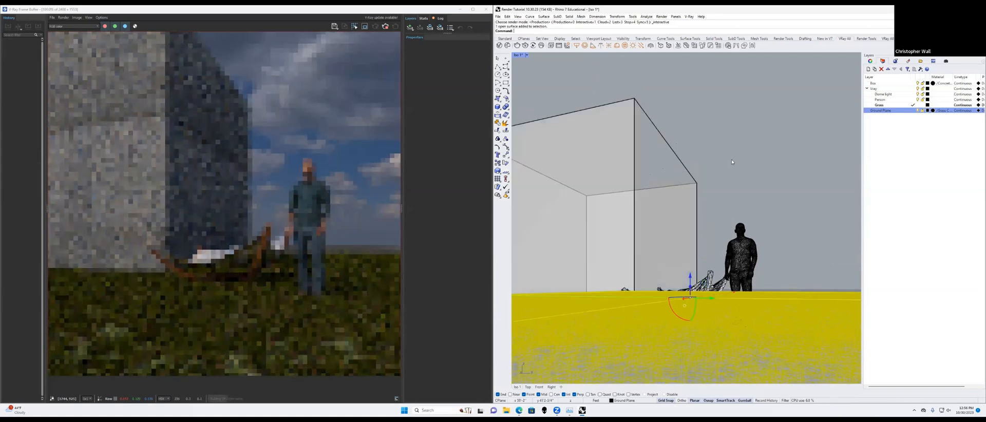
{"action": "right_click_drag", "start_coordinate": [741, 182], "coordinate": [731, 177]}
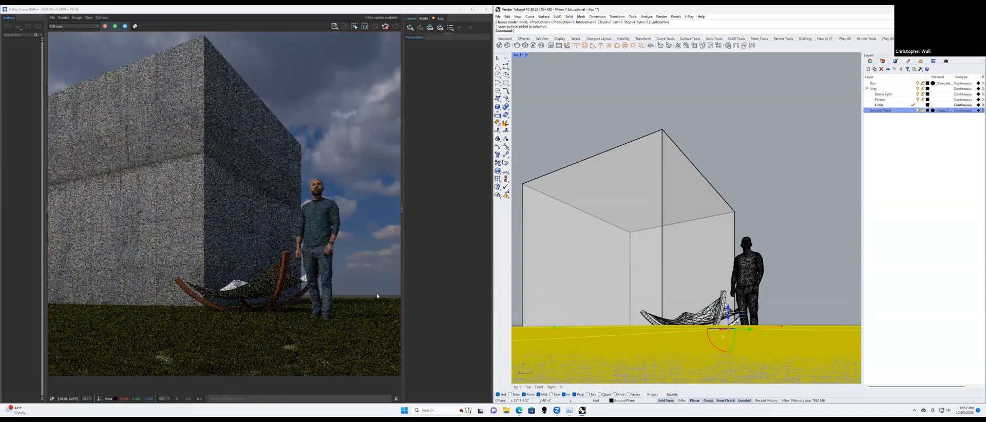
{"action": "right_click_drag", "start_coordinate": [725, 251], "coordinate": [701, 216]}
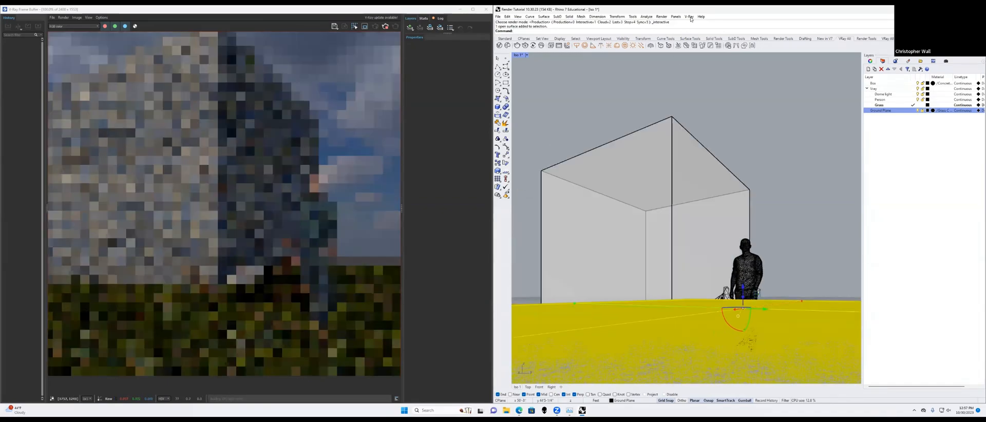
Step: Set the Dome Light's shape to Sphere in the V-Ray asset editor and check the whole rendered image
{"action": "left_click", "coordinate": [689, 16]}
{"action": "left_click", "coordinate": [698, 23]}
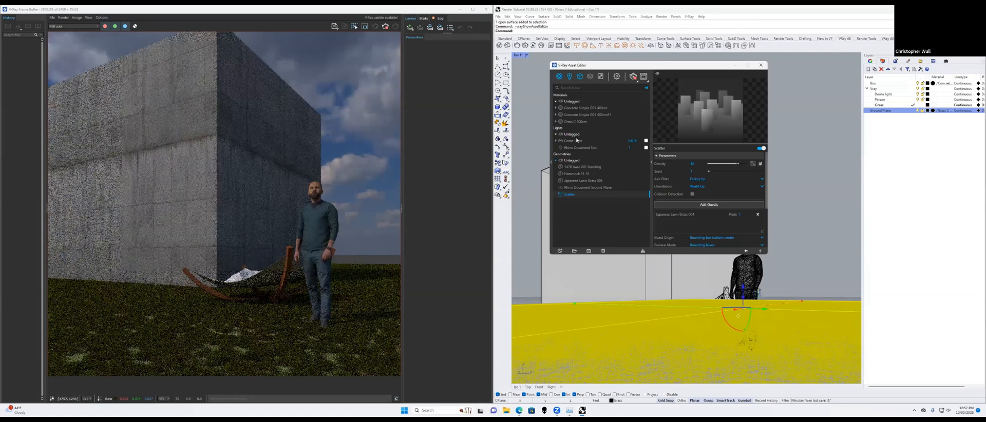
{"action": "left_click", "coordinate": [573, 140]}
{"action": "scroll", "coordinate": [683, 197], "scroll_direction": "down", "scroll_amount": 3}
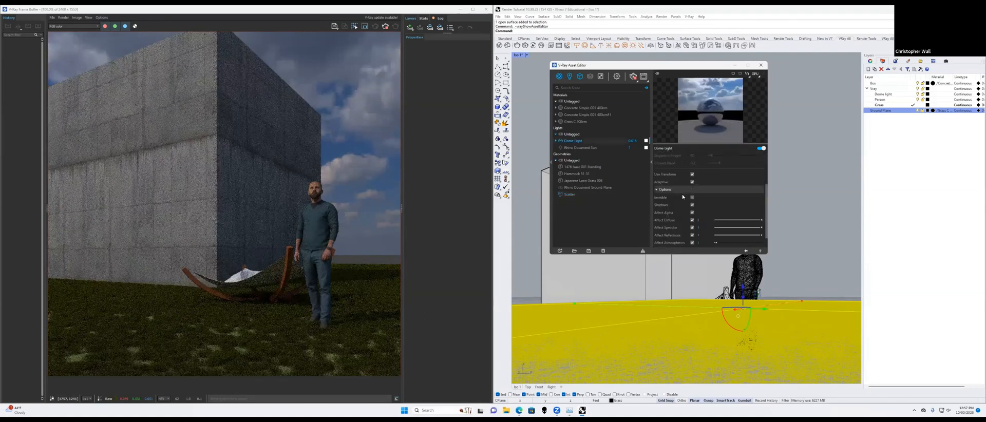
{"action": "scroll", "coordinate": [683, 197], "scroll_direction": "up", "scroll_amount": 3}
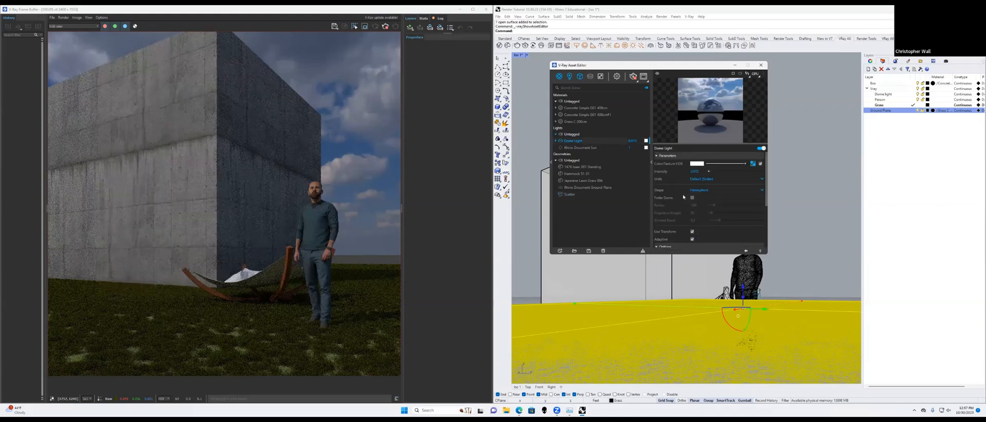
{"action": "left_click", "coordinate": [712, 179]}
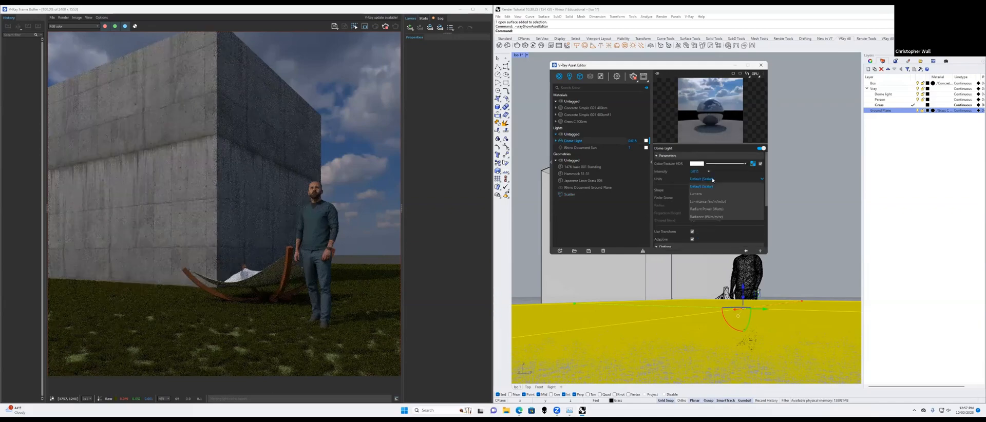
{"action": "left_click", "coordinate": [681, 182]}
{"action": "left_click", "coordinate": [703, 191]}
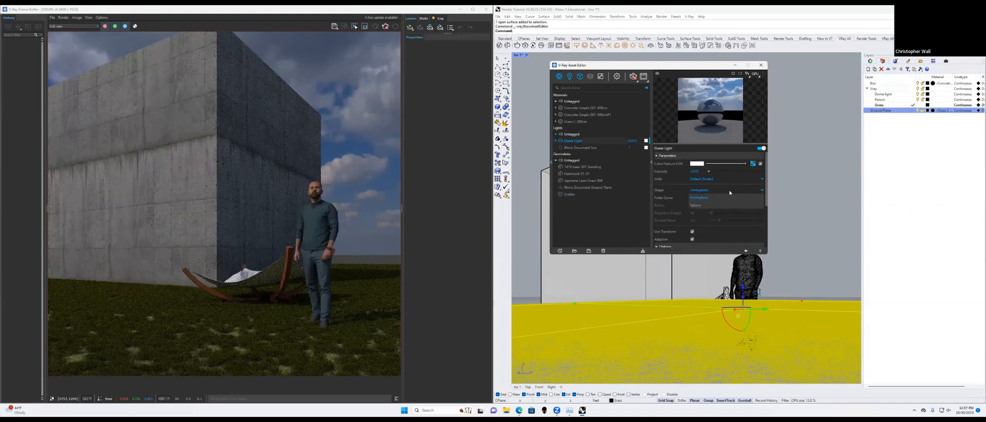
{"action": "left_click", "coordinate": [698, 203]}
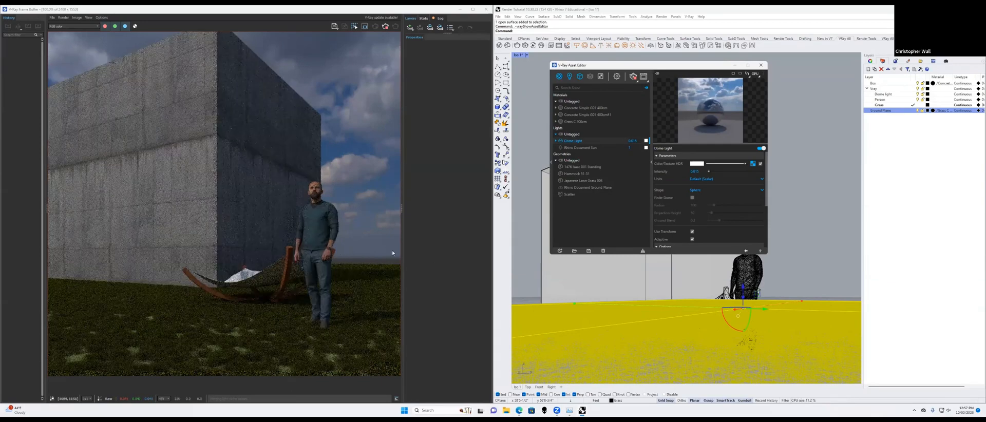
{"action": "scroll", "coordinate": [230, 78], "scroll_direction": "down", "scroll_amount": 1}
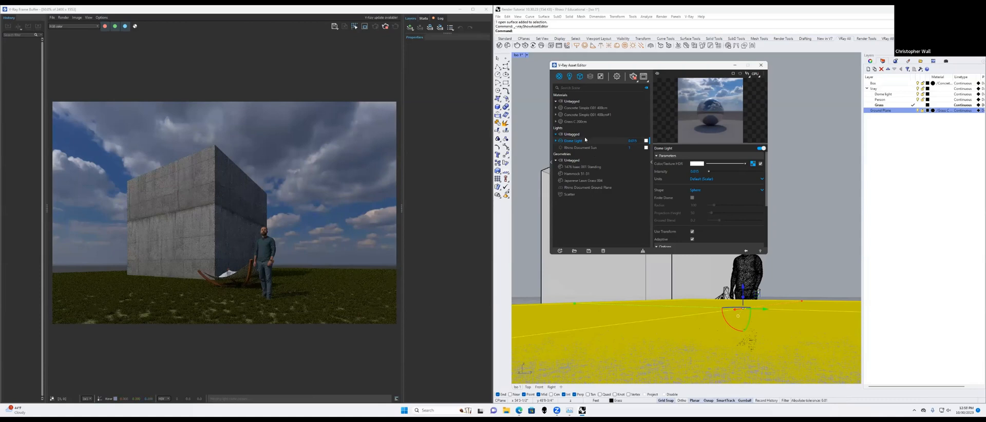
Step: Copy the first Day sky bitmap in the scene's list of textures
{"action": "left_click", "coordinate": [569, 76]}
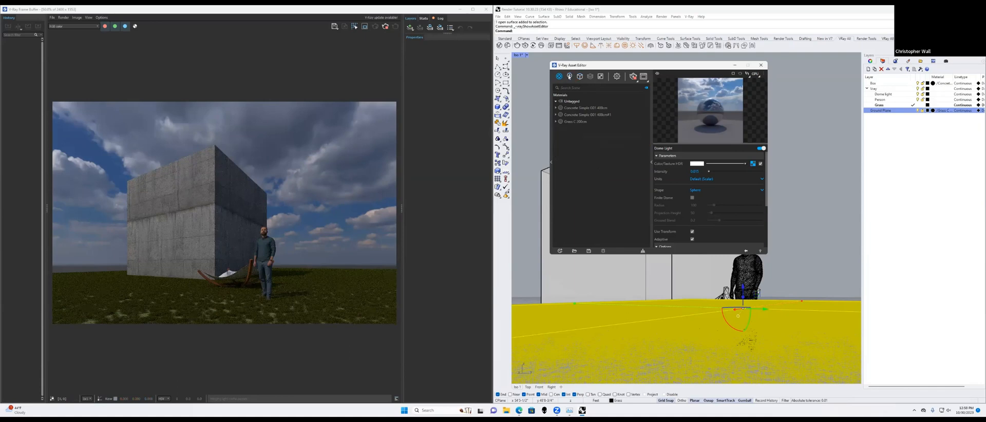
{"action": "left_click", "coordinate": [580, 76]}
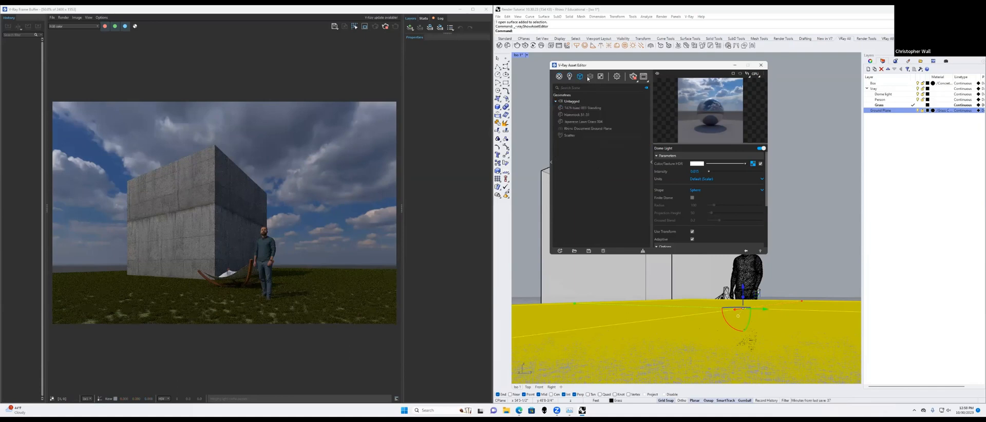
{"action": "left_click", "coordinate": [591, 77]}
{"action": "left_click", "coordinate": [600, 76]}
{"action": "left_click", "coordinate": [573, 109]}
{"action": "right_click", "coordinate": [572, 109]}
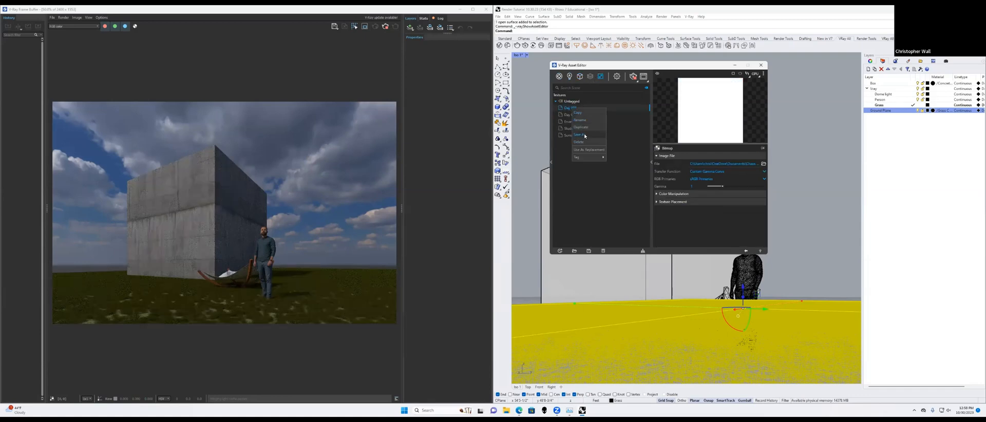
{"action": "left_click", "coordinate": [587, 113]}
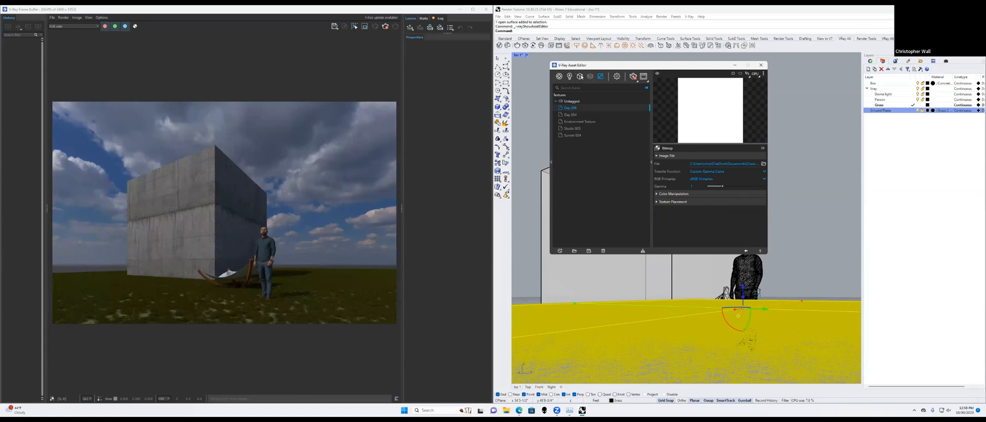
Step: Replace the Dome Light's colour texture by pasting the copied Day bitmap as a copy
{"action": "left_click", "coordinate": [580, 76]}
{"action": "left_click", "coordinate": [569, 77]}
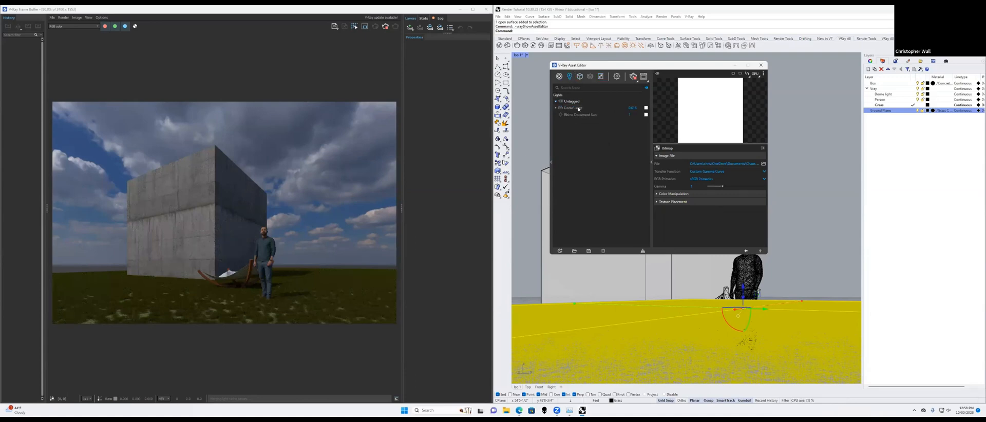
{"action": "left_click", "coordinate": [579, 108]}
{"action": "right_click", "coordinate": [751, 166]}
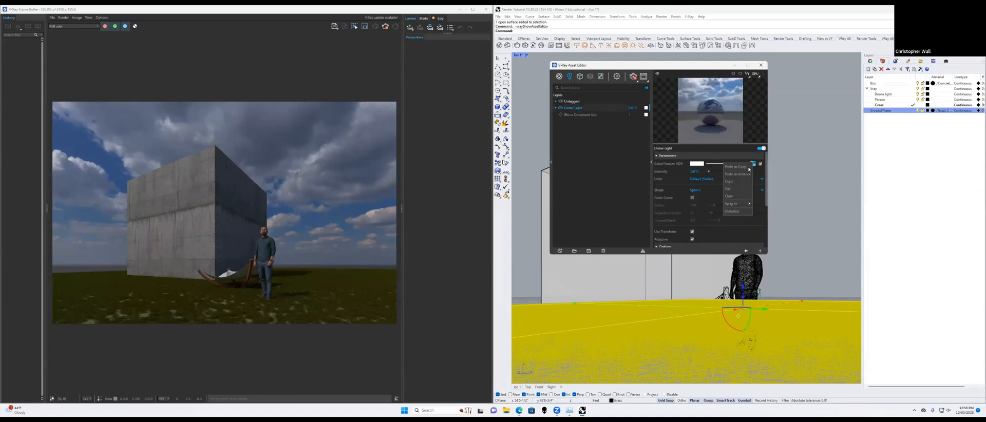
{"action": "left_click", "coordinate": [747, 167]}
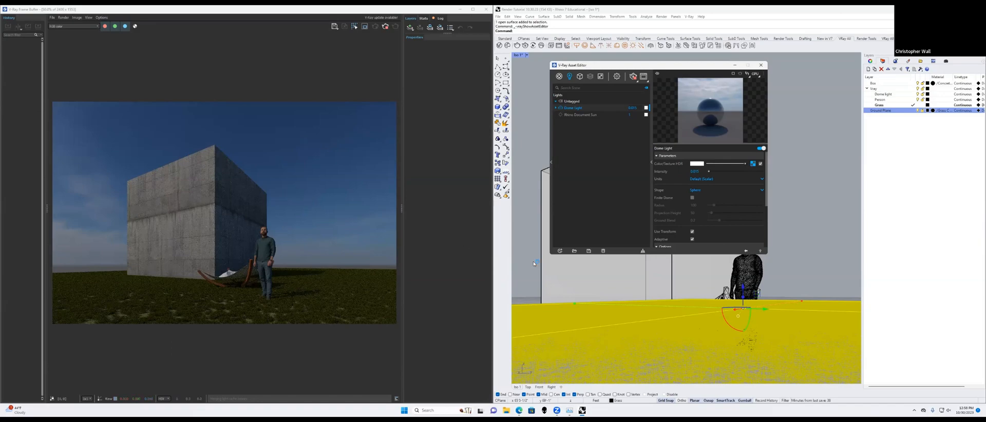
Step: Close the asset editor and deselect the ground plane
{"action": "right_click_drag", "start_coordinate": [534, 262], "coordinate": [537, 262]}
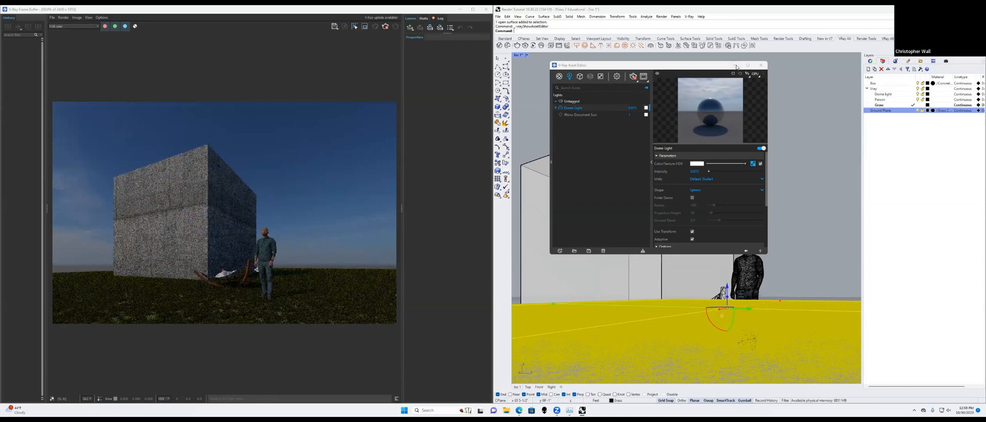
{"action": "left_click", "coordinate": [760, 64]}
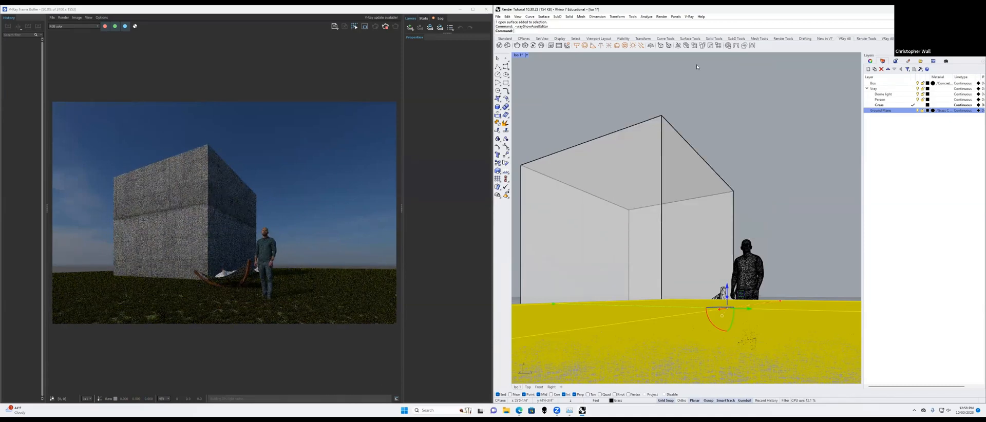
{"action": "left_click", "coordinate": [671, 79]}
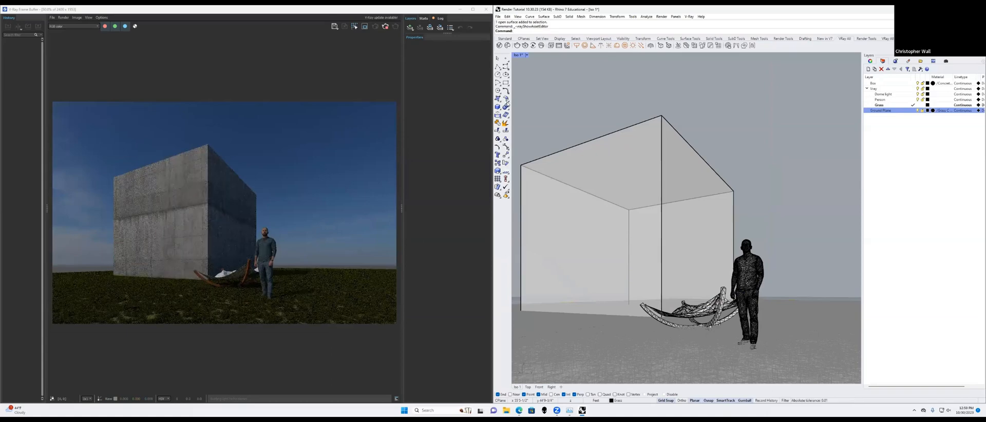
Step: Draw a second, smaller box on the ground beside the cube, starting from the cube's outer base corner
{"action": "left_click", "coordinate": [497, 107]}
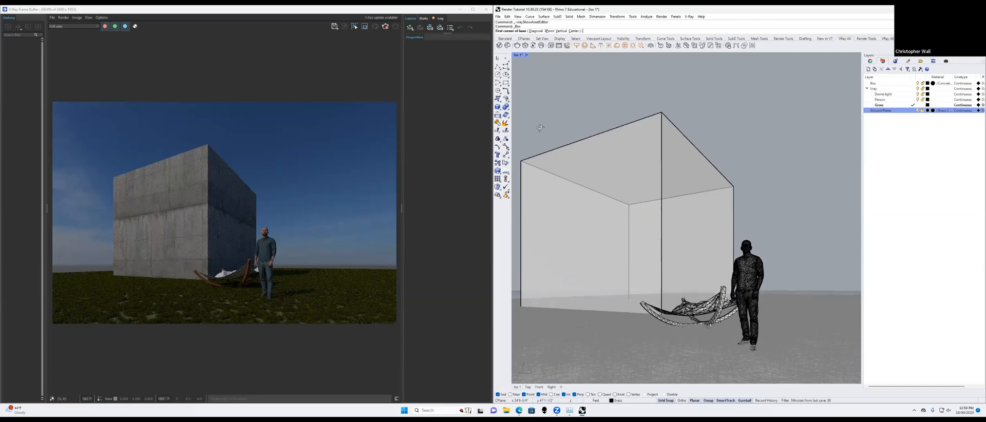
{"action": "right_click_drag", "start_coordinate": [540, 127], "coordinate": [516, 149]}
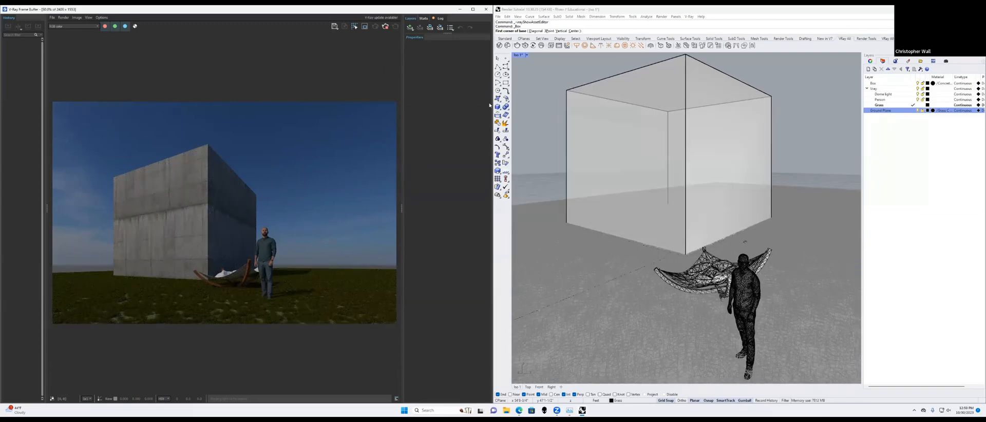
{"action": "left_click", "coordinate": [567, 225]}
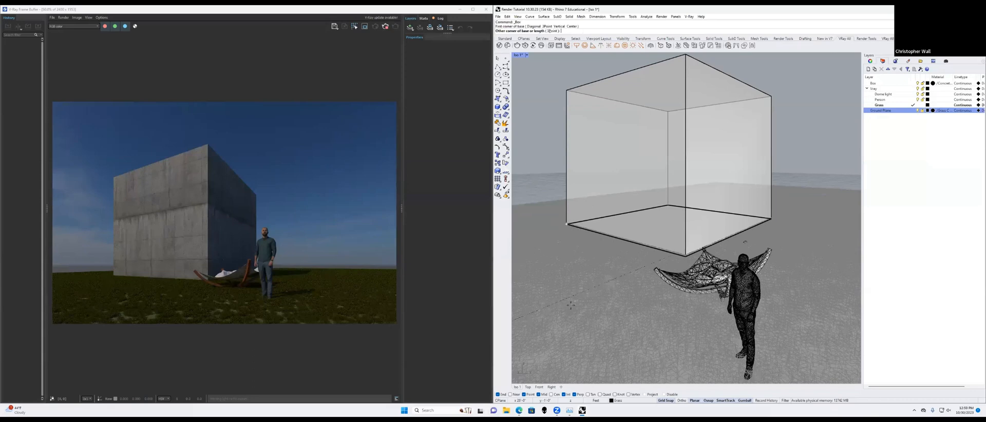
{"action": "left_click", "coordinate": [537, 260]}
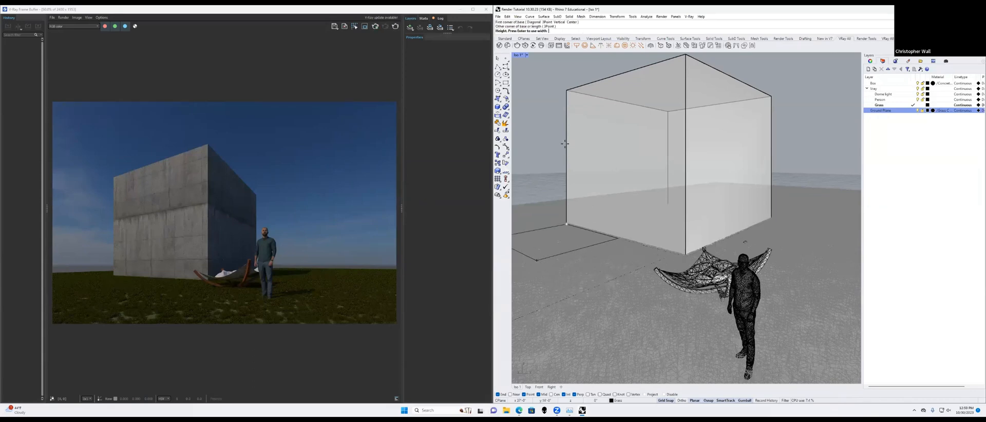
{"action": "left_click", "coordinate": [559, 117]}
{"action": "left_click", "coordinate": [542, 143]}
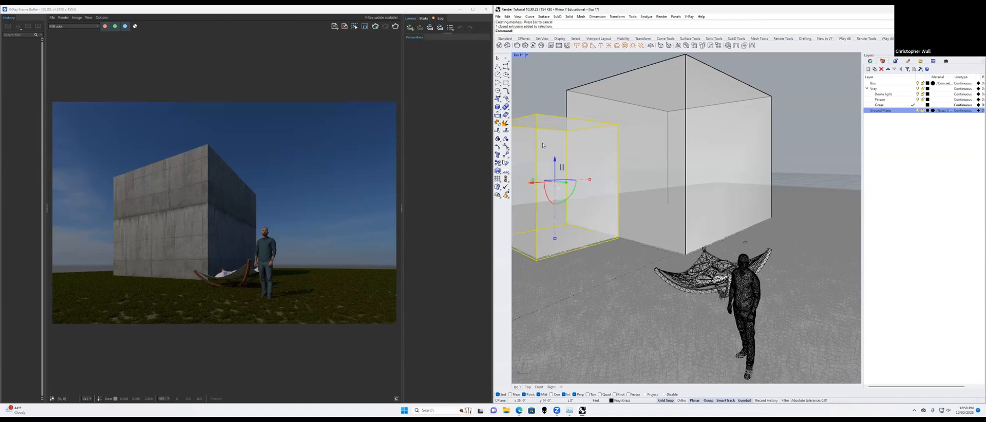
{"action": "key", "text": "Escape"}
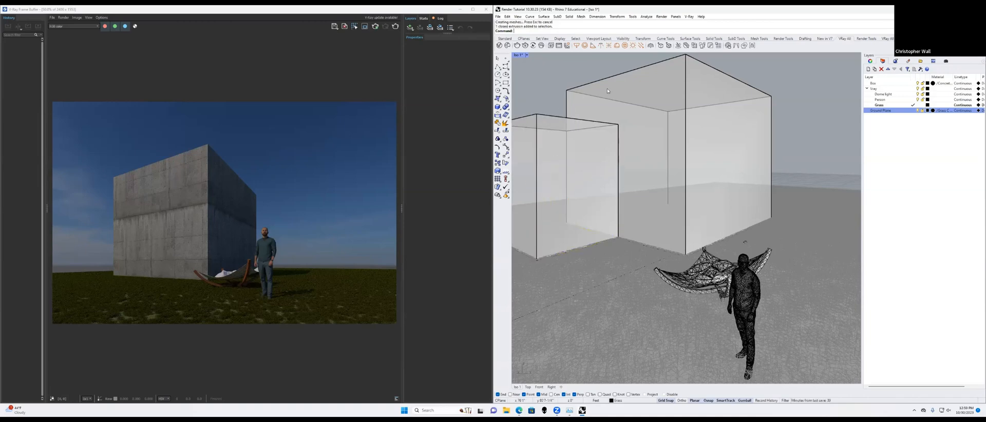
Step: Try to apply the first Concrete Simple material in the asset editor to the new box
{"action": "left_click", "coordinate": [689, 16]}
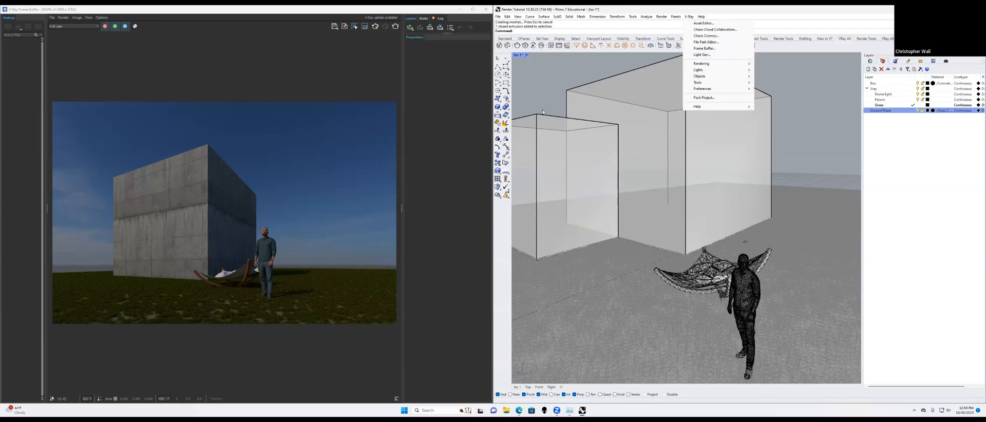
{"action": "left_click", "coordinate": [700, 23]}
{"action": "left_click", "coordinate": [580, 76]}
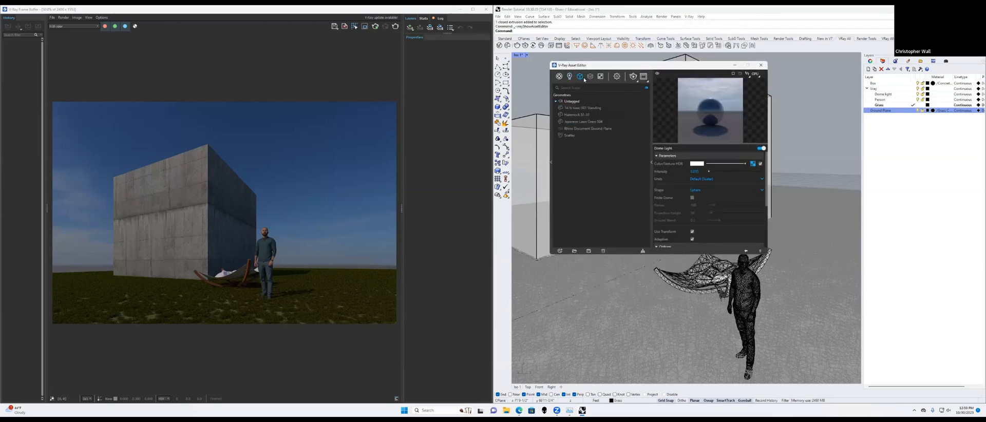
{"action": "left_click", "coordinate": [590, 77]}
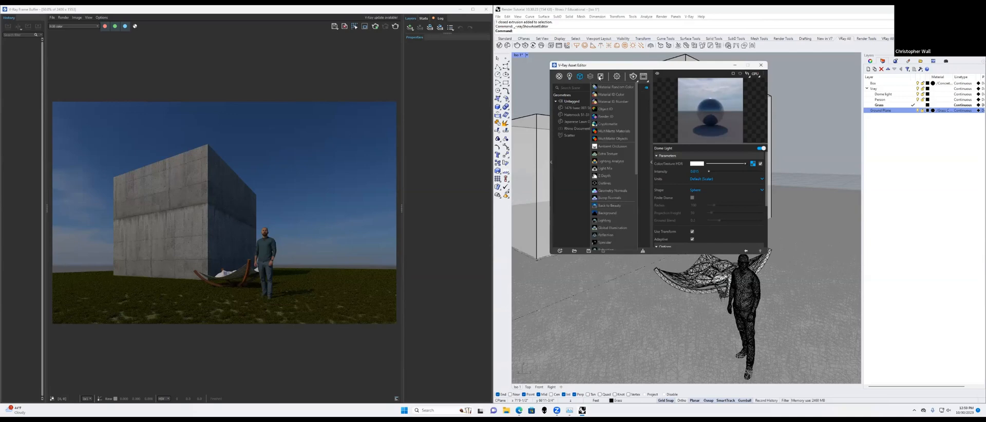
{"action": "left_click", "coordinate": [600, 77]}
{"action": "left_click", "coordinate": [569, 76]}
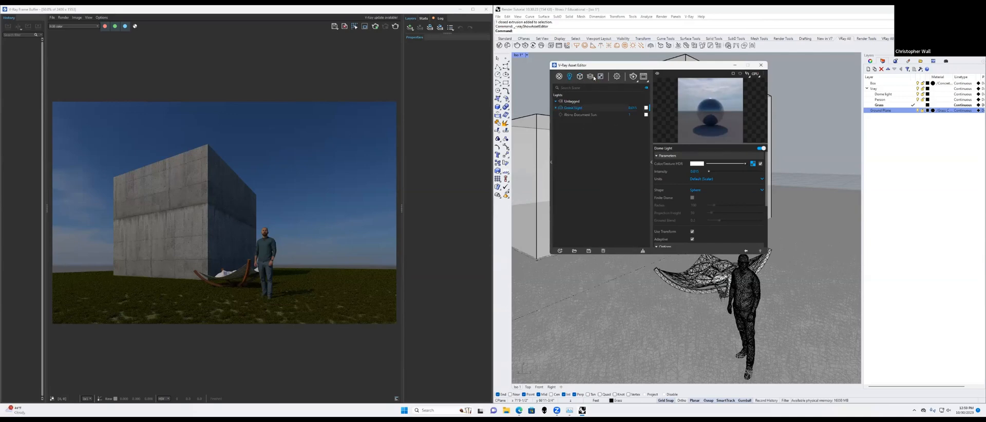
{"action": "mouse_move", "coordinate": [591, 78]}
{"action": "left_click", "coordinate": [560, 77]}
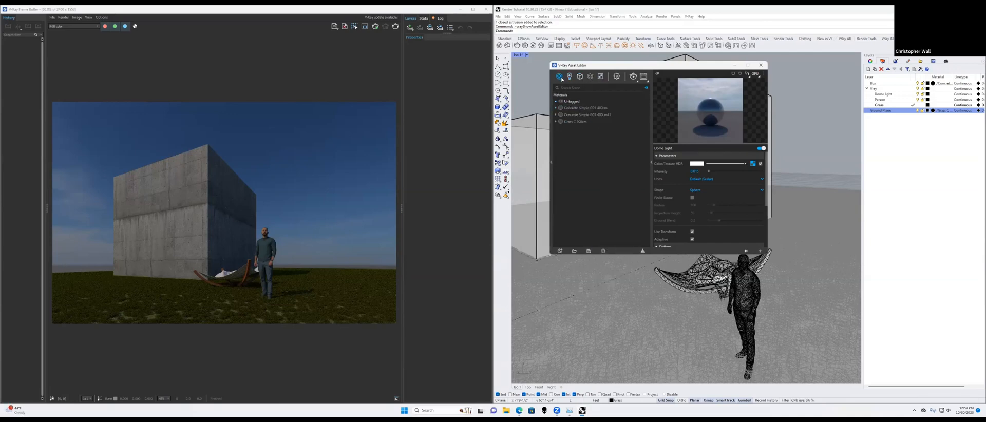
{"action": "left_click", "coordinate": [588, 109]}
{"action": "right_click", "coordinate": [588, 108]}
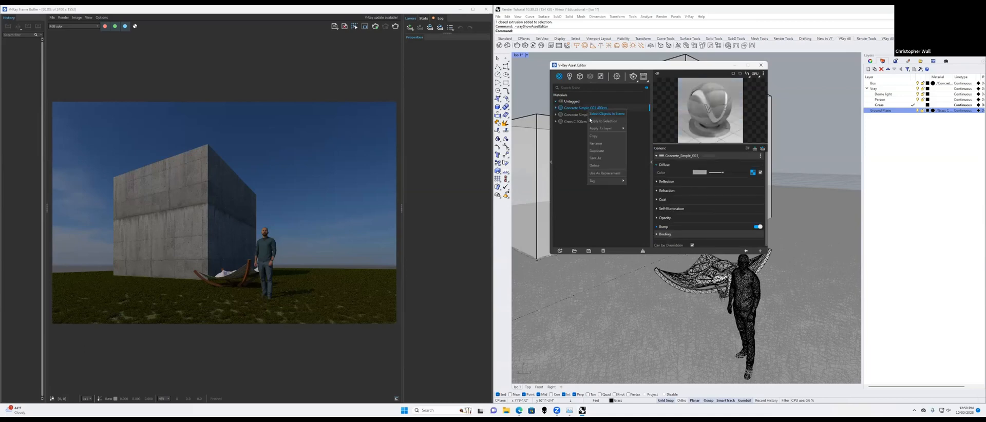
{"action": "mouse_move", "coordinate": [601, 130]}
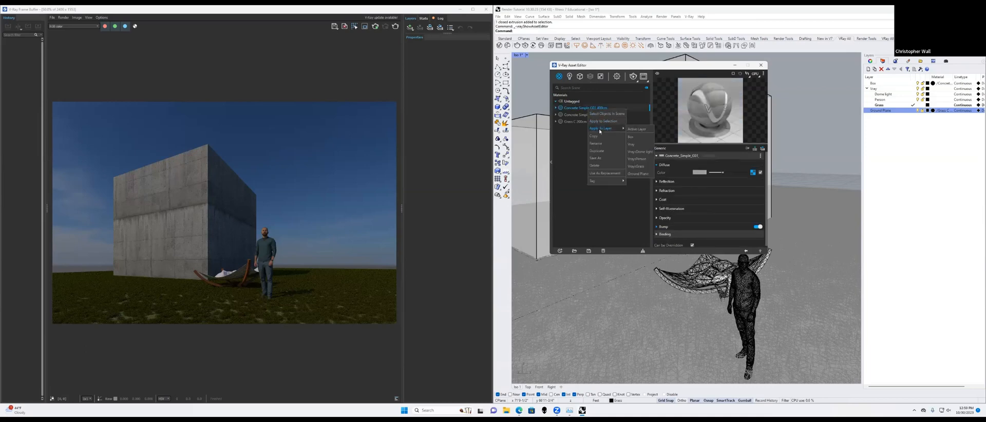
{"action": "left_click", "coordinate": [540, 131]}
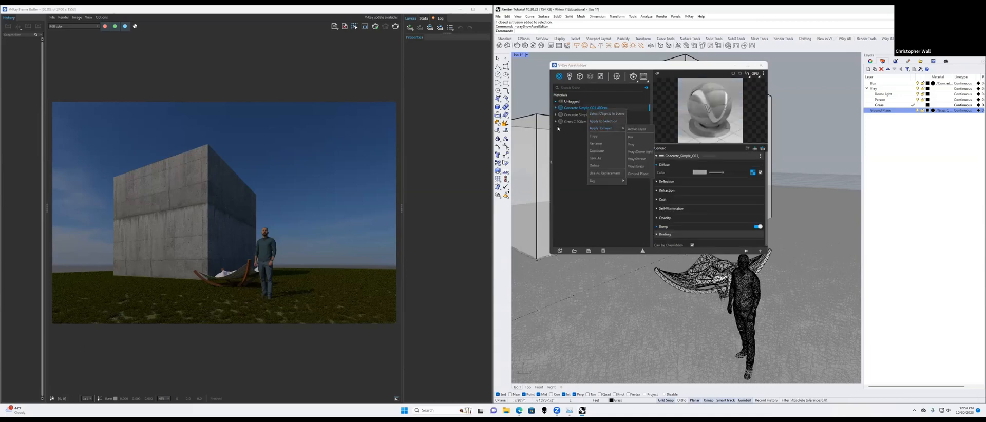
{"action": "left_click", "coordinate": [601, 122]}
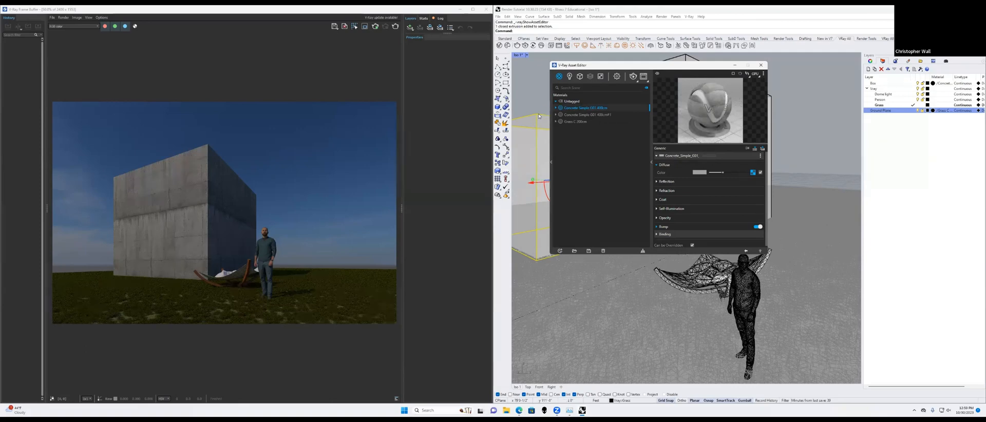
Step: Move the selected new box to the Box layer and start the render again
{"action": "right_click", "coordinate": [870, 83]}
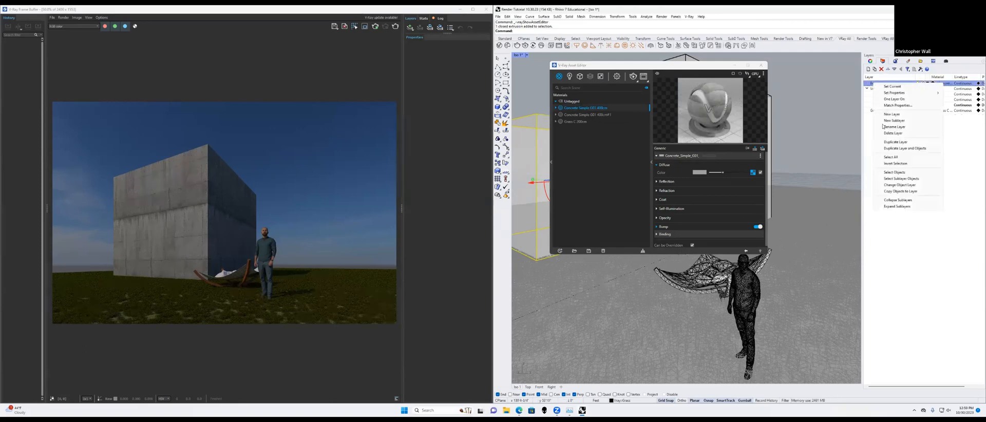
{"action": "left_click", "coordinate": [900, 185]}
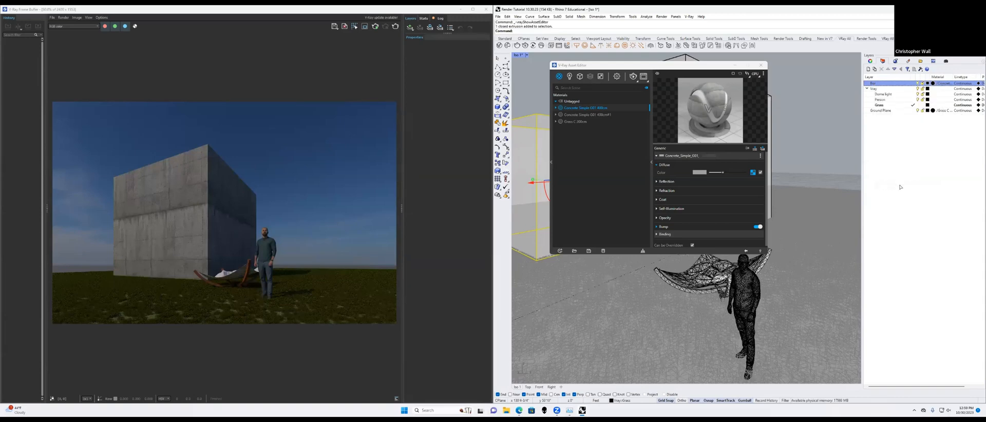
{"action": "left_click", "coordinate": [636, 78]}
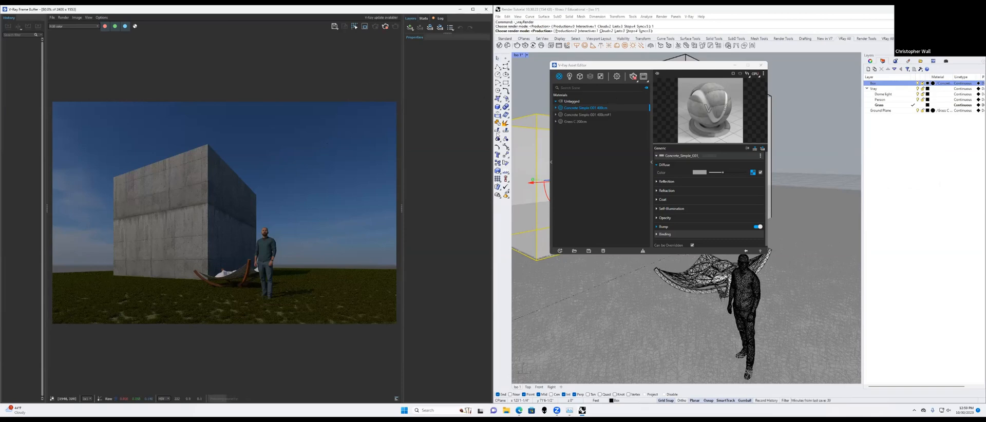
Step: Move the asset editor off the viewport, inspect the concrete on both boxes in the render, and put the editor away with nothing selected
{"action": "left_click", "coordinate": [690, 75]}
{"action": "left_click_drag", "start_coordinate": [689, 65], "coordinate": [460, 22]}
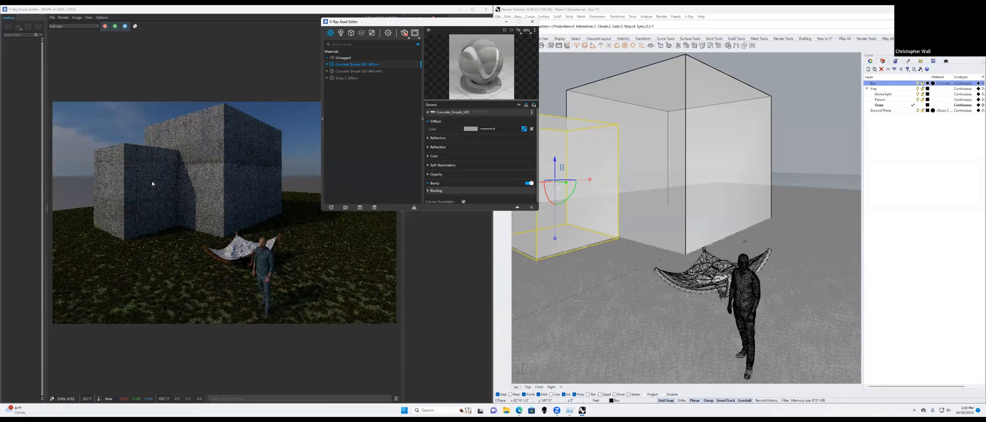
{"action": "scroll", "coordinate": [153, 183], "scroll_direction": "up", "scroll_amount": 2}
{"action": "scroll", "coordinate": [157, 182], "scroll_direction": "down", "scroll_amount": 1}
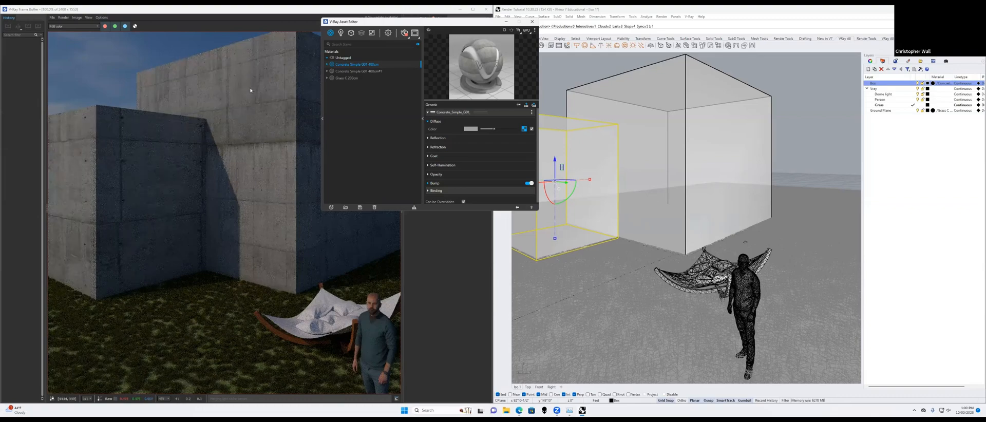
{"action": "left_click", "coordinate": [506, 22]}
{"action": "left_click", "coordinate": [818, 93]}
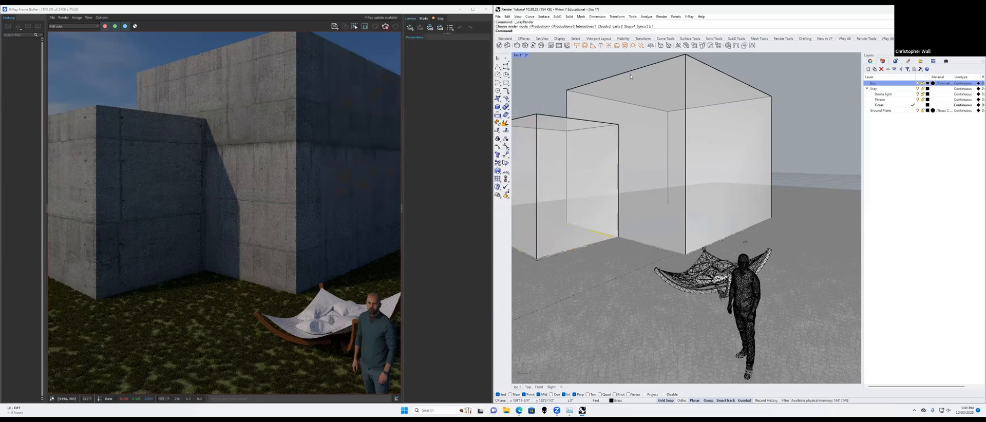
Step: Match the smaller box's texture mapping to that of the large cube
{"action": "left_click", "coordinate": [539, 122]}
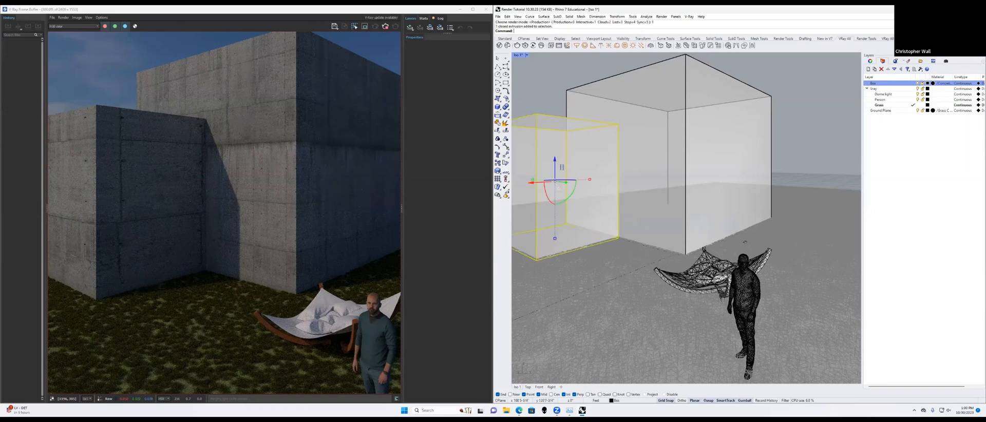
{"action": "left_click", "coordinate": [874, 61]}
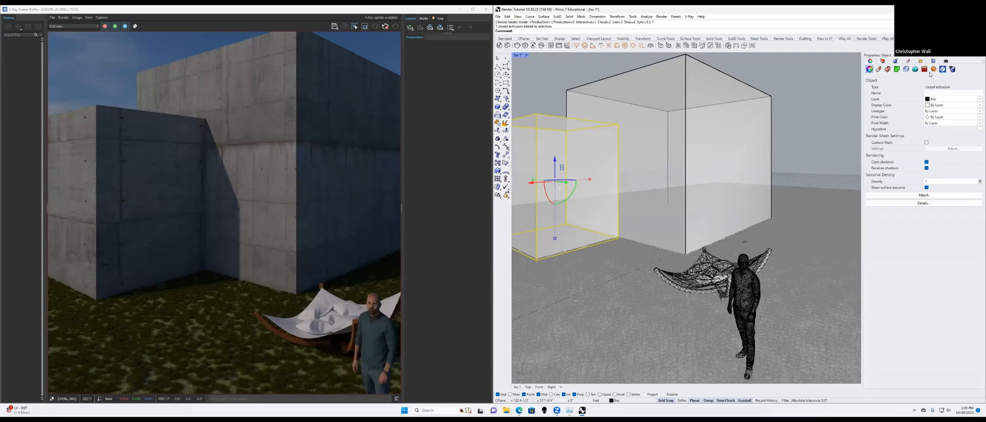
{"action": "left_click", "coordinate": [889, 70]}
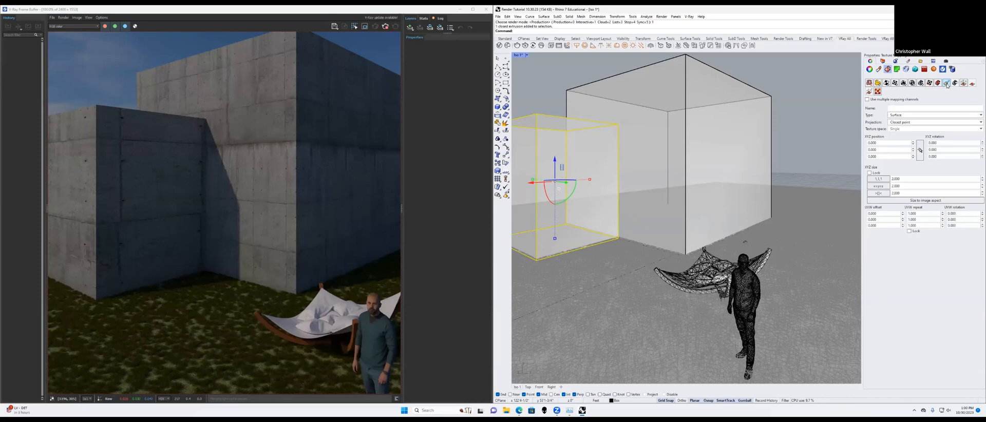
{"action": "left_click", "coordinate": [946, 83]}
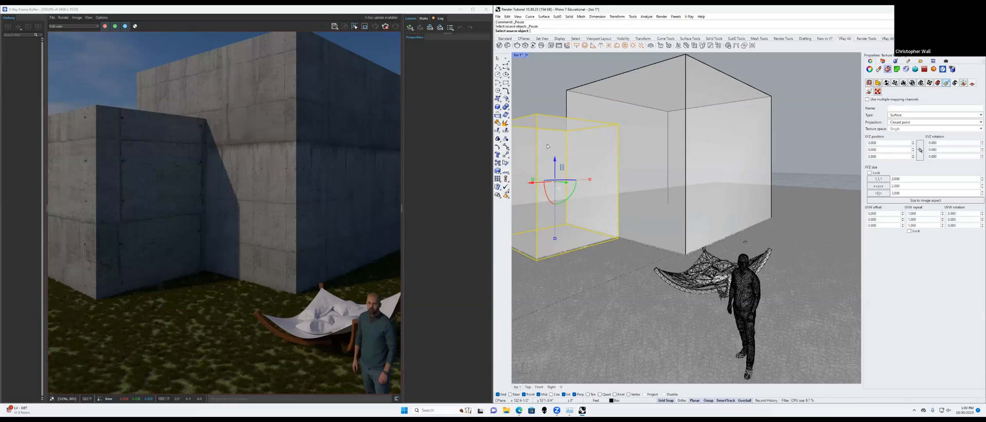
{"action": "left_click", "coordinate": [686, 103]}
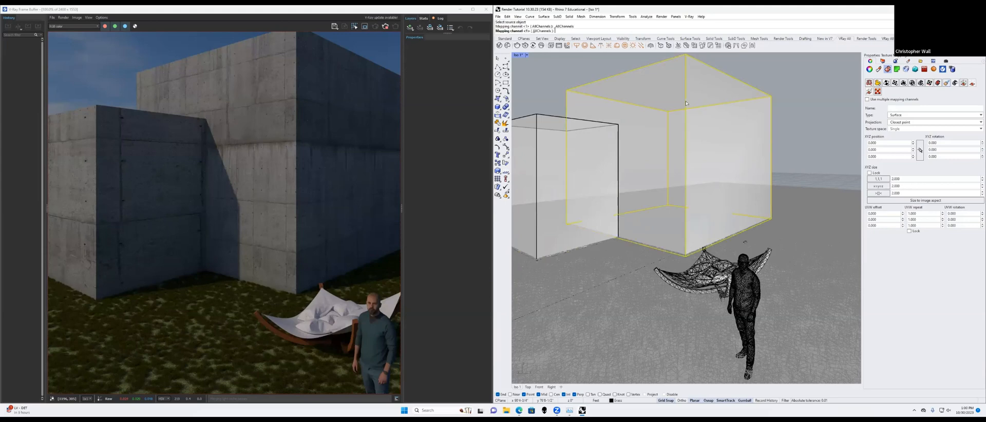
{"action": "key", "text": "Return"}
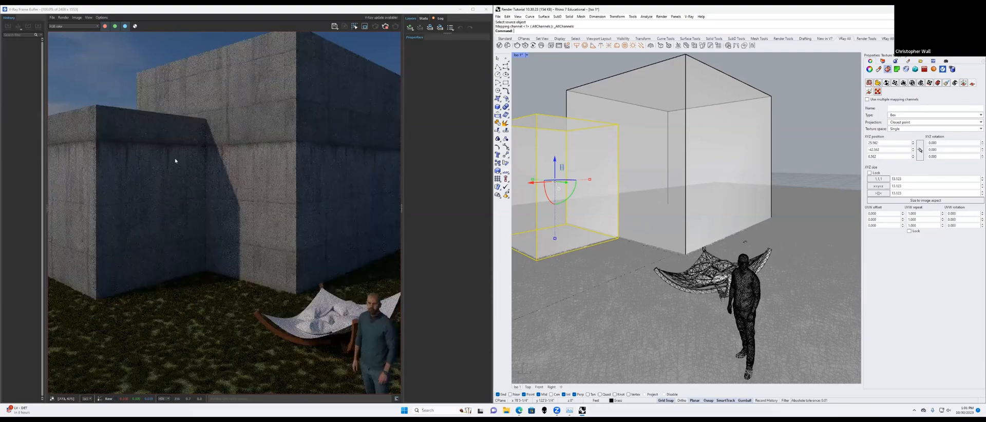
Step: Examine how the concrete pattern lines up across the two boxes in the render and orbit the model view slightly lower
{"action": "scroll", "coordinate": [188, 163], "scroll_direction": "up", "scroll_amount": 2}
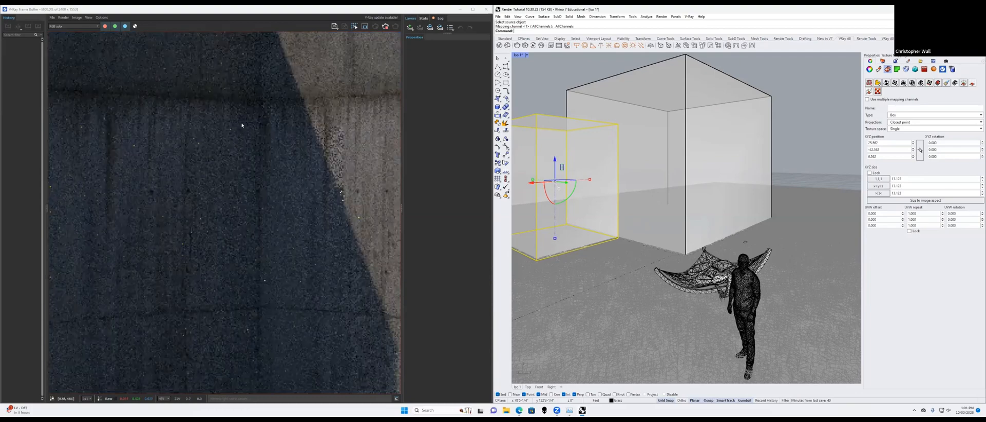
{"action": "scroll", "coordinate": [242, 125], "scroll_direction": "down", "scroll_amount": 5}
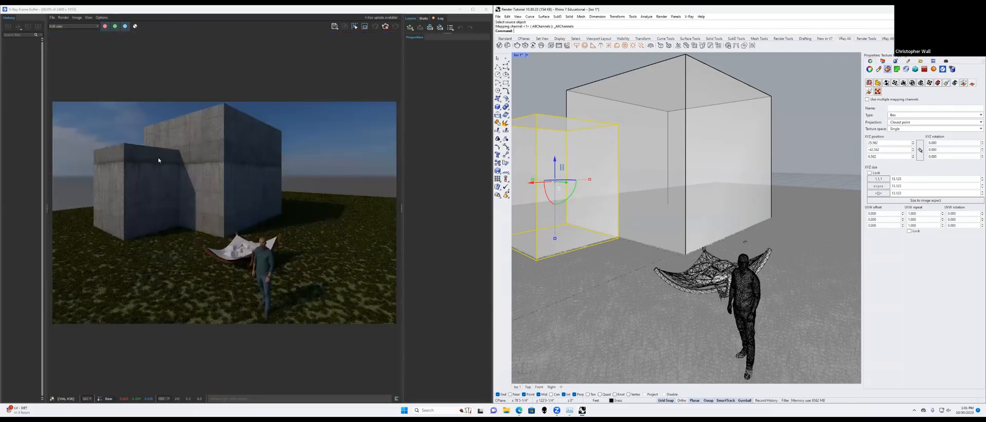
{"action": "scroll", "coordinate": [170, 156], "scroll_direction": "up", "scroll_amount": 3}
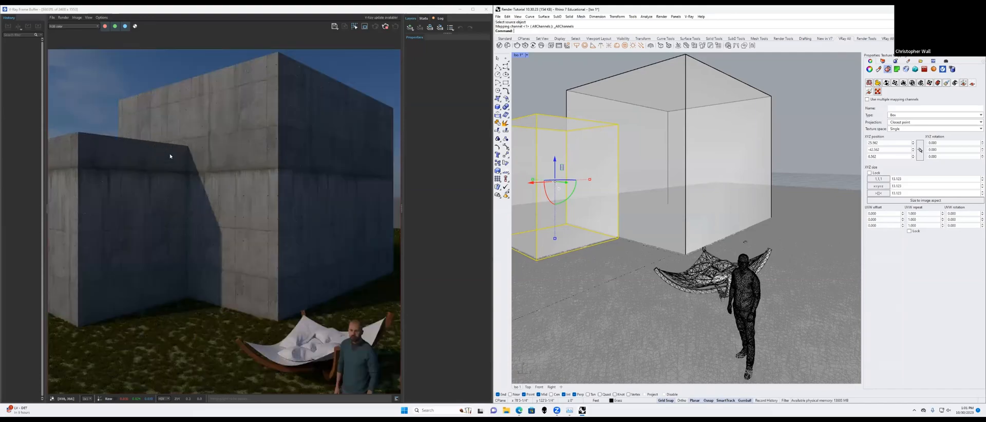
{"action": "scroll", "coordinate": [171, 156], "scroll_direction": "down", "scroll_amount": 3}
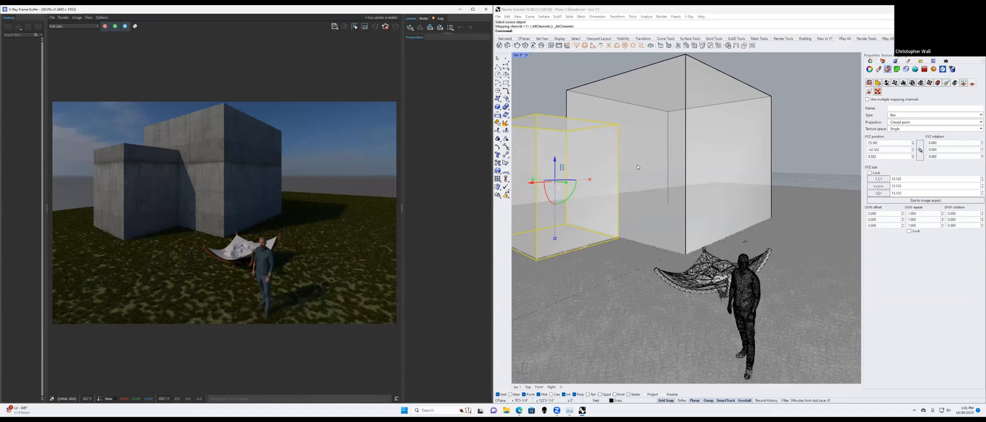
{"action": "right_click_drag", "start_coordinate": [638, 167], "coordinate": [641, 162]}
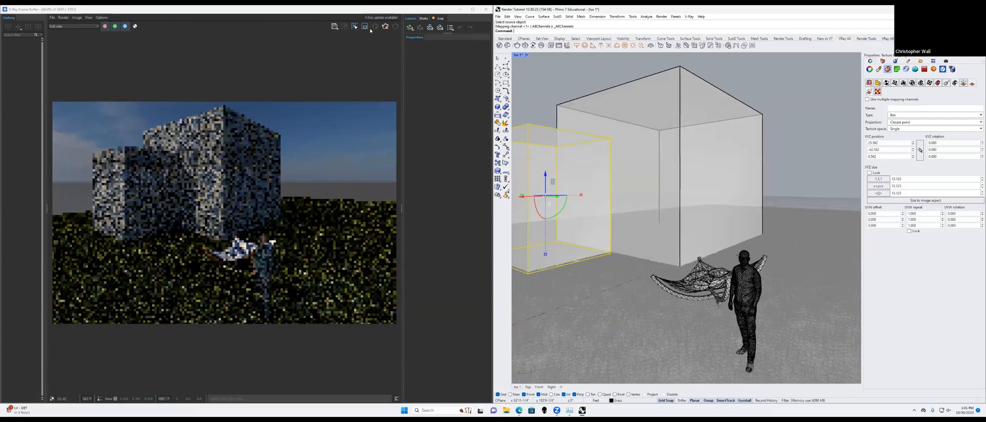